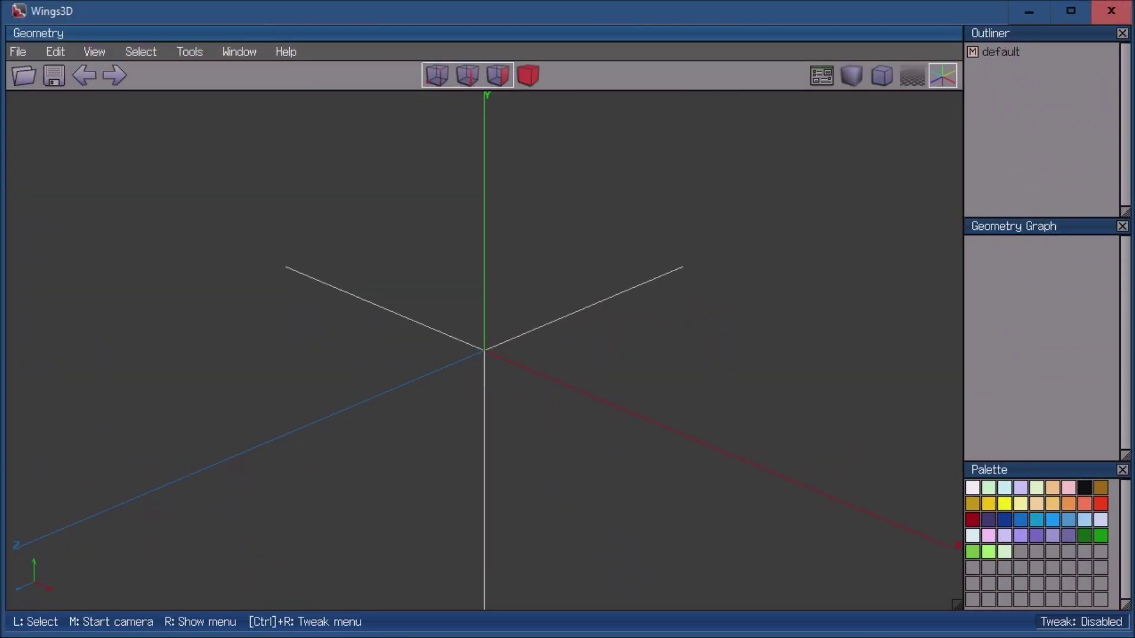
Create a cube with X, Y and Z edge lengths of 6 at the origin
{"action": "right_click", "coordinate": [763, 192]}
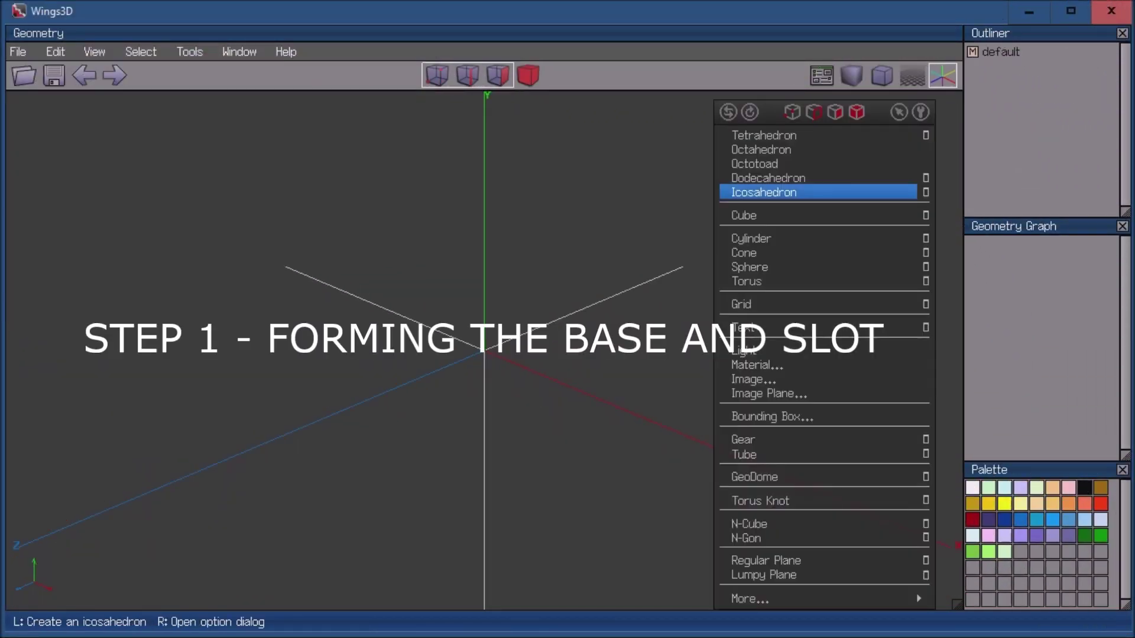
{"action": "left_click", "coordinate": [926, 215]}
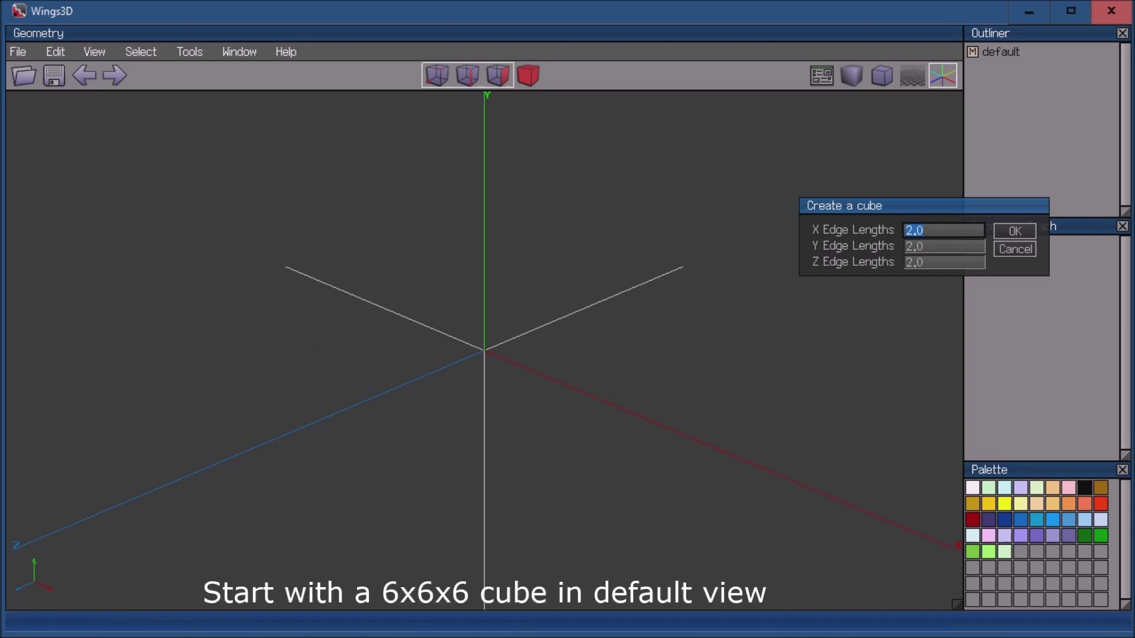
{"action": "type", "text": "6"}
{"action": "key", "text": "Tab"}
{"action": "type", "text": "6"}
{"action": "key", "text": "Tab"}
{"action": "type", "text": "6"}
{"action": "key", "text": "Return"}
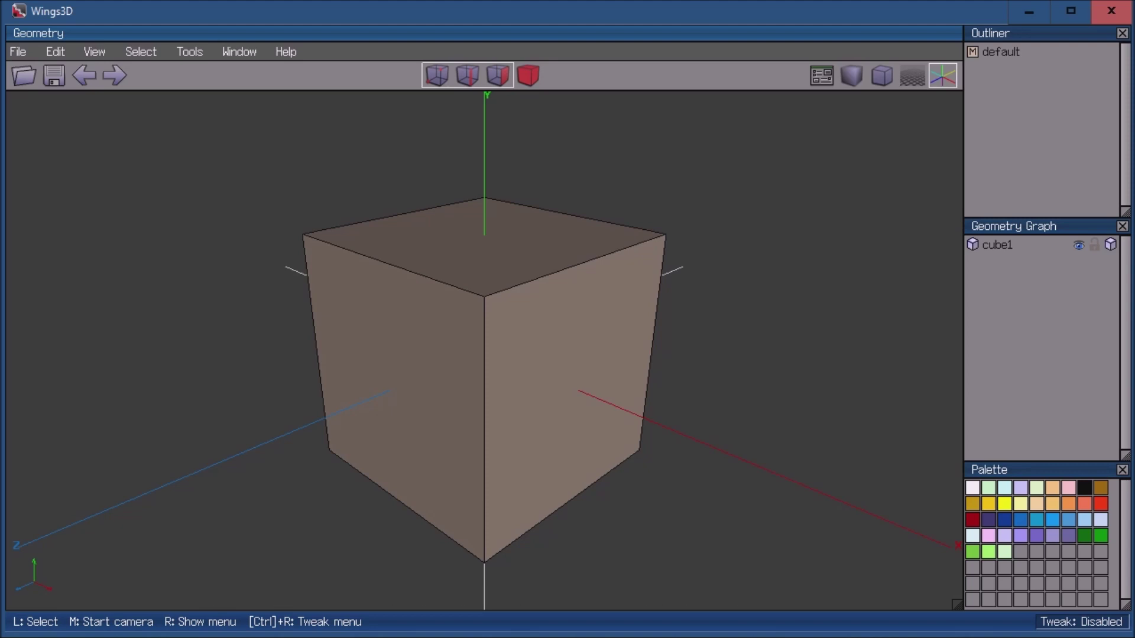
Move the cube's top face -5 along Y, leaving a 1-unit-thick slab
{"action": "left_click", "coordinate": [484, 245]}
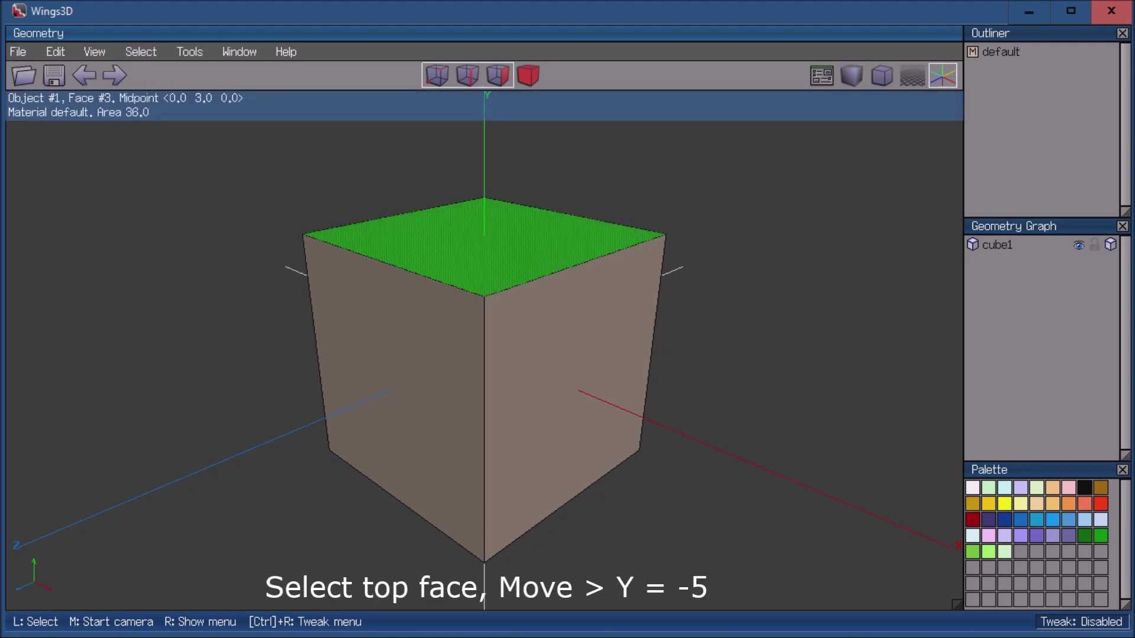
{"action": "left_click", "coordinate": [484, 245]}
{"action": "right_click", "coordinate": [780, 296]}
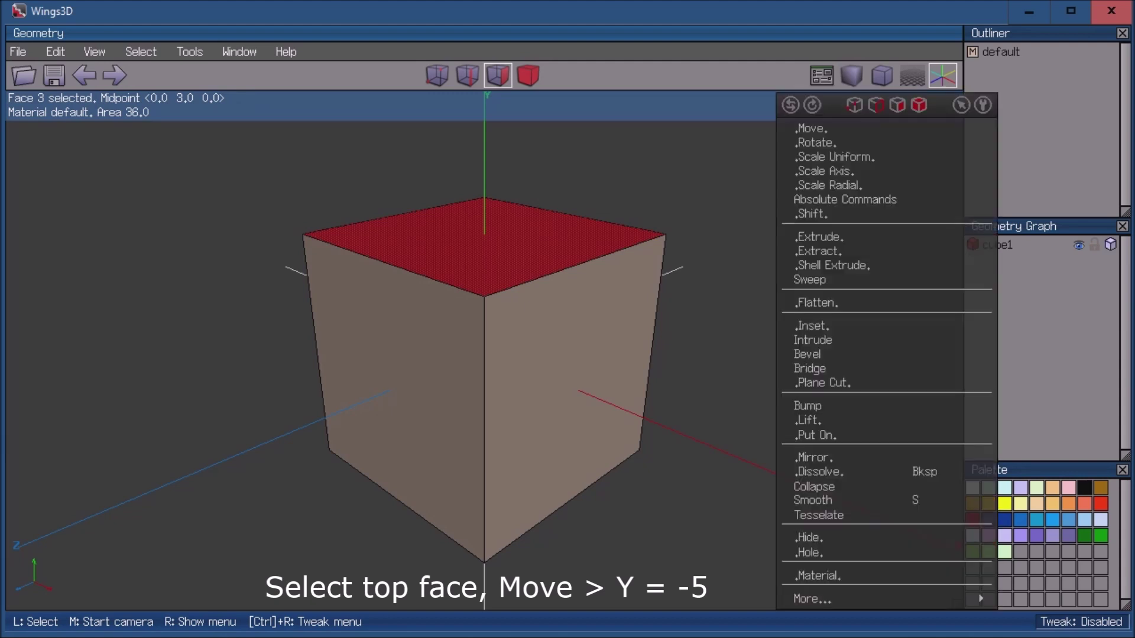
{"action": "left_click", "coordinate": [810, 128]}
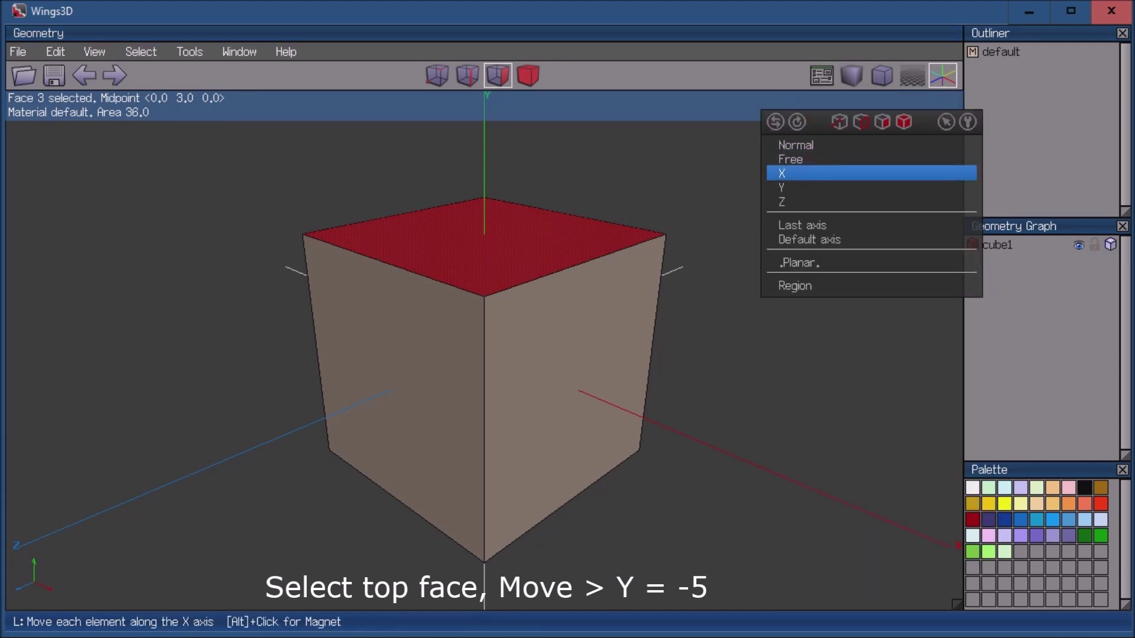
{"action": "left_click", "coordinate": [816, 187]}
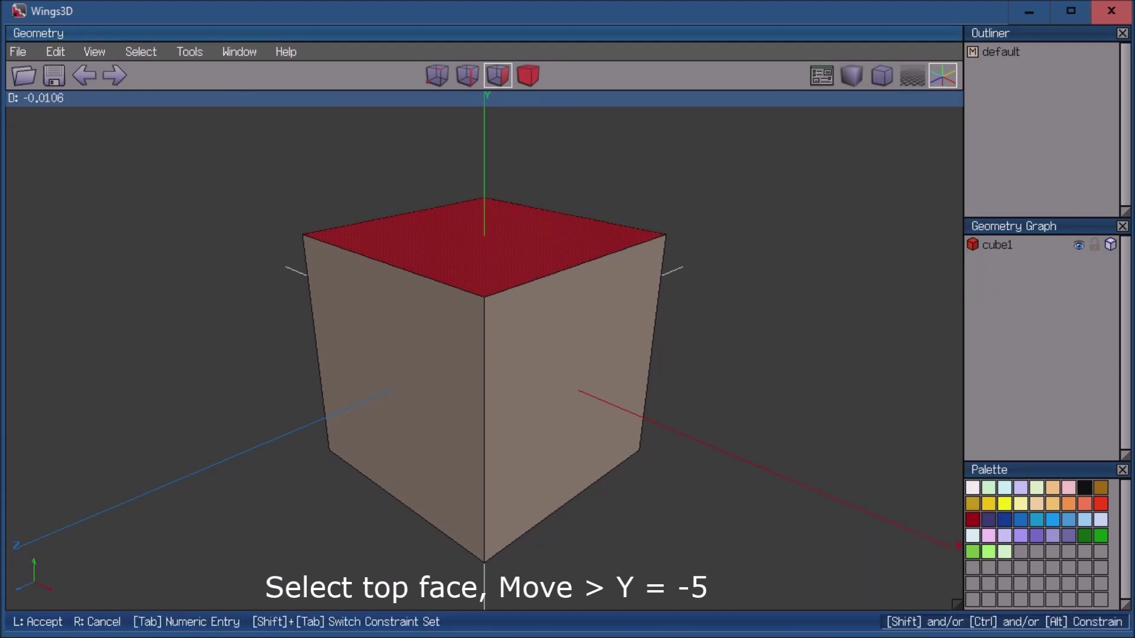
{"action": "key", "text": "Tab"}
{"action": "type", "text": "-5"}
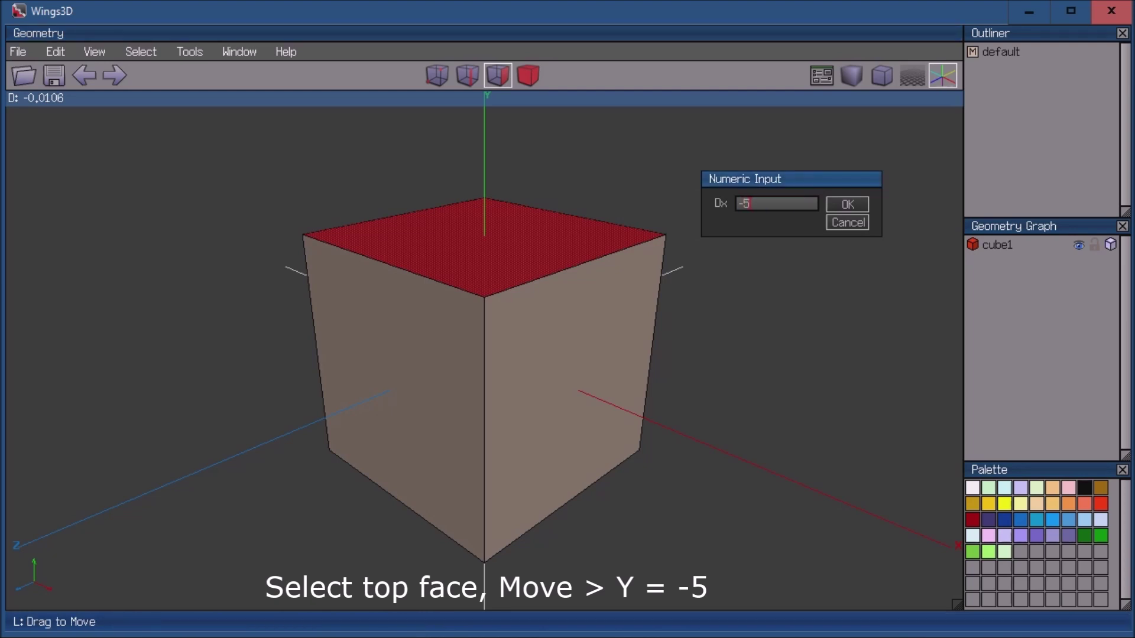
{"action": "key", "text": "Return"}
{"action": "key", "text": "space"}
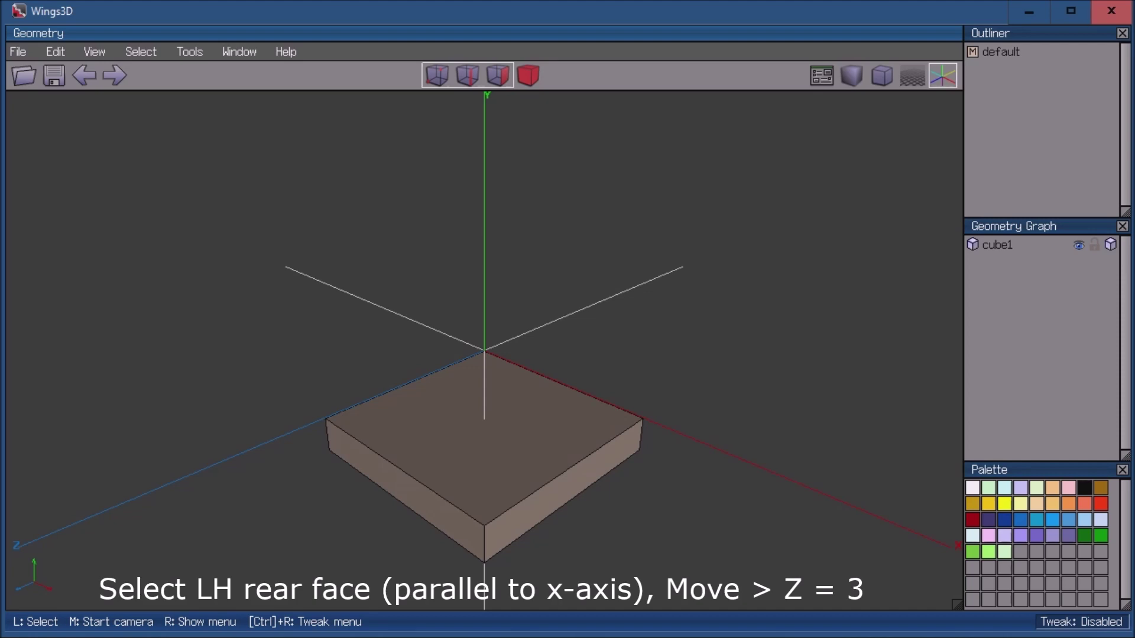
Move the slab's rear long face 3 units along Z, cutting its depth to 3
{"action": "middle_click", "coordinate": [485, 349]}
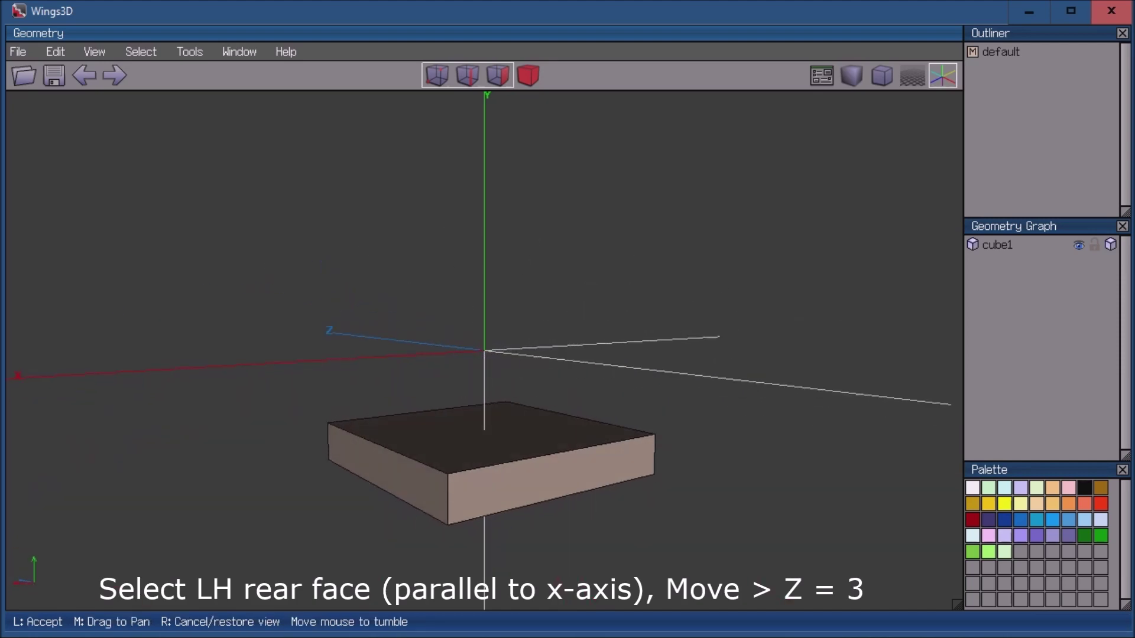
{"action": "left_click", "coordinate": [550, 479]}
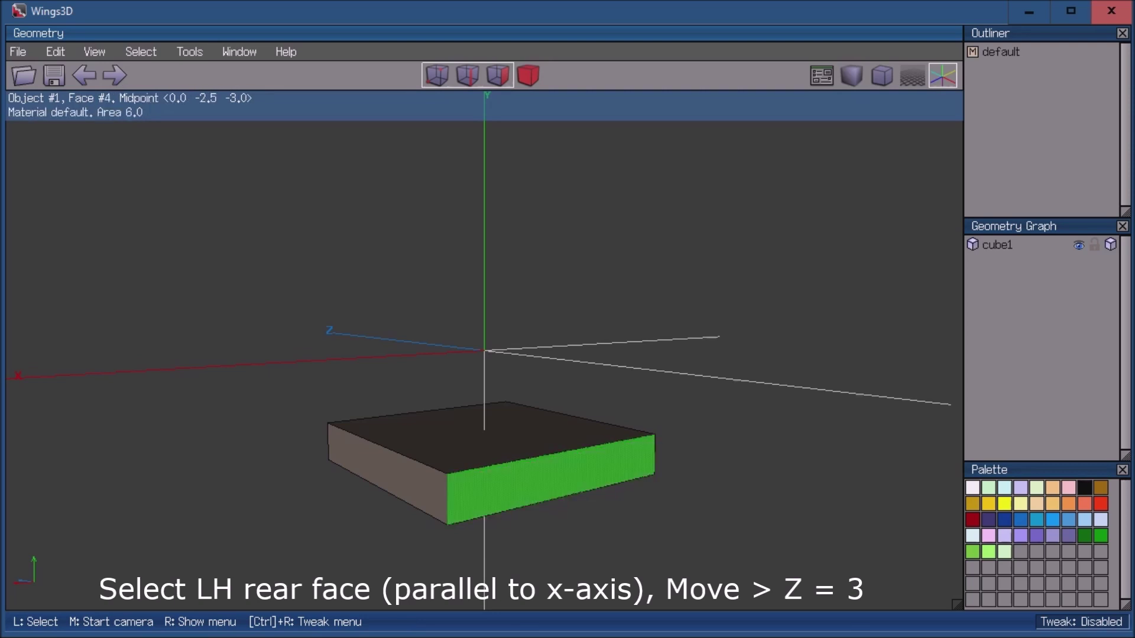
{"action": "left_click", "coordinate": [550, 480]}
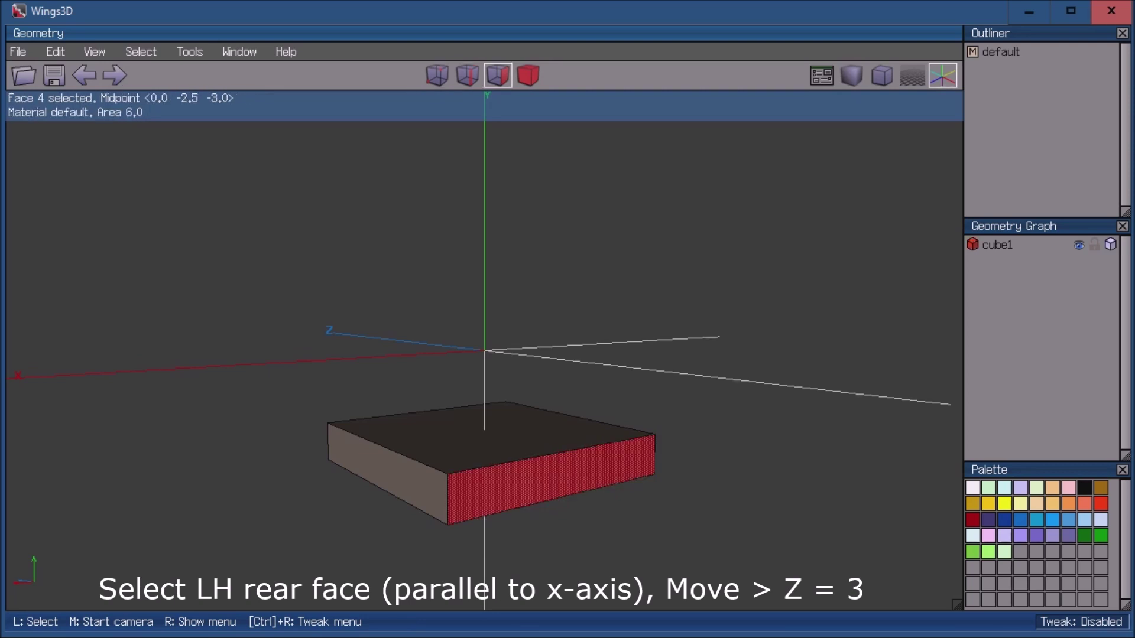
{"action": "right_click", "coordinate": [762, 183]}
{"action": "left_click", "coordinate": [780, 127]}
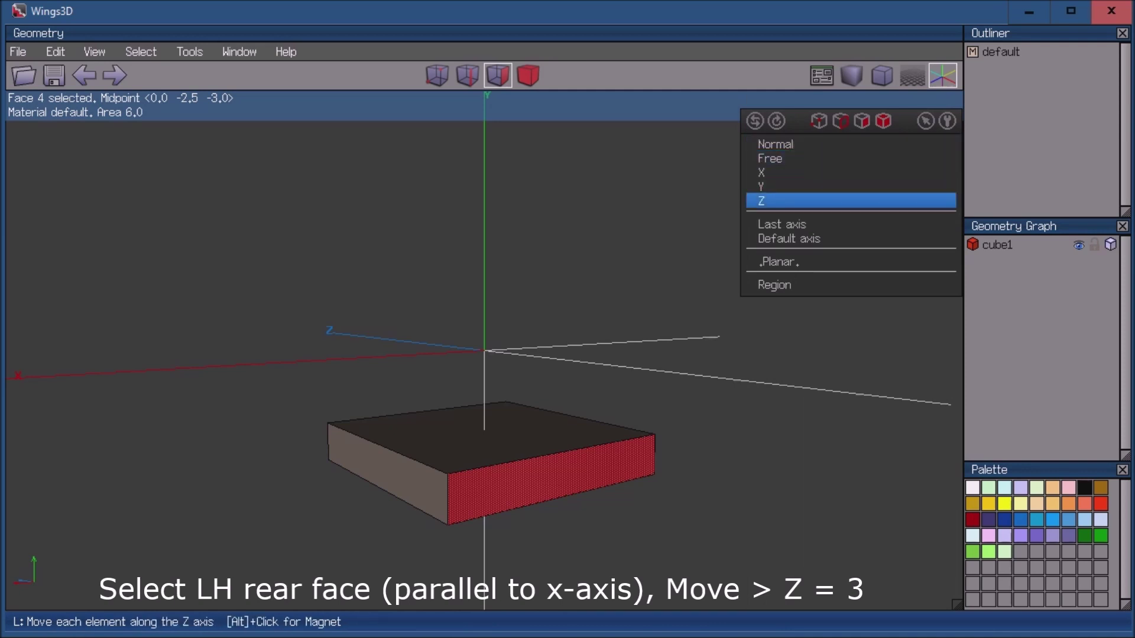
{"action": "left_click", "coordinate": [768, 200]}
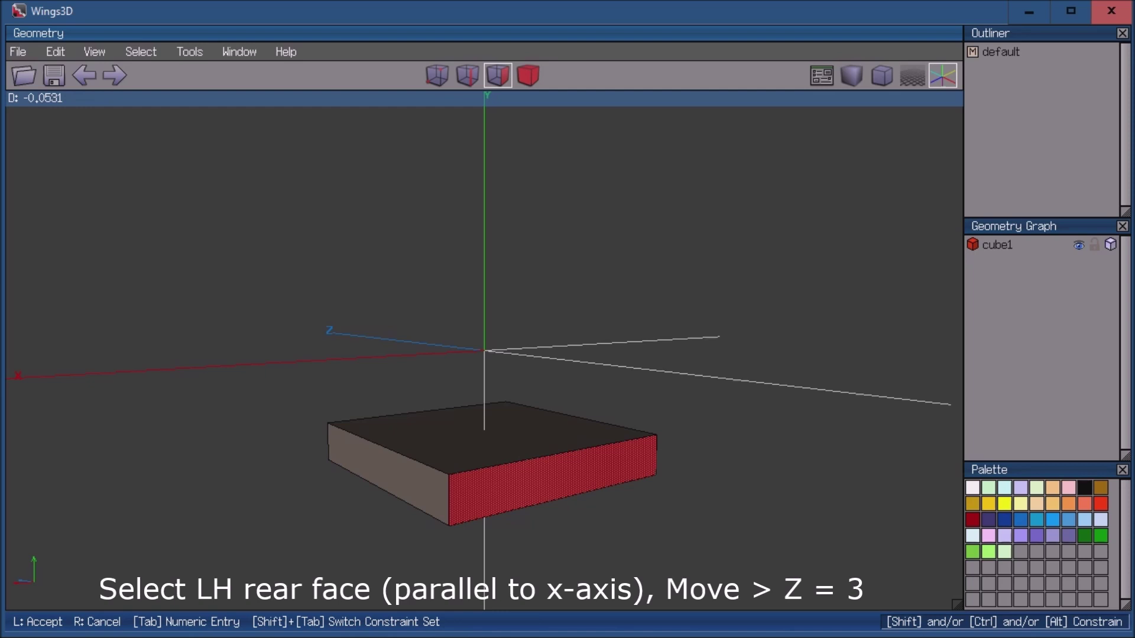
{"action": "key", "text": "Tab"}
{"action": "type", "text": "3"}
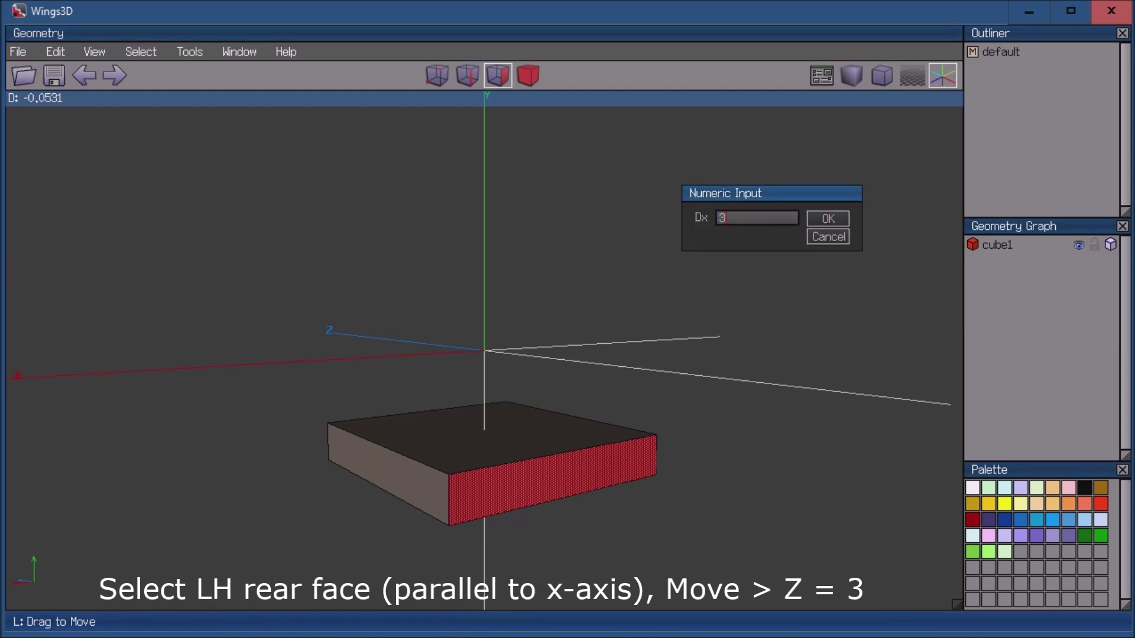
{"action": "key", "text": "Return"}
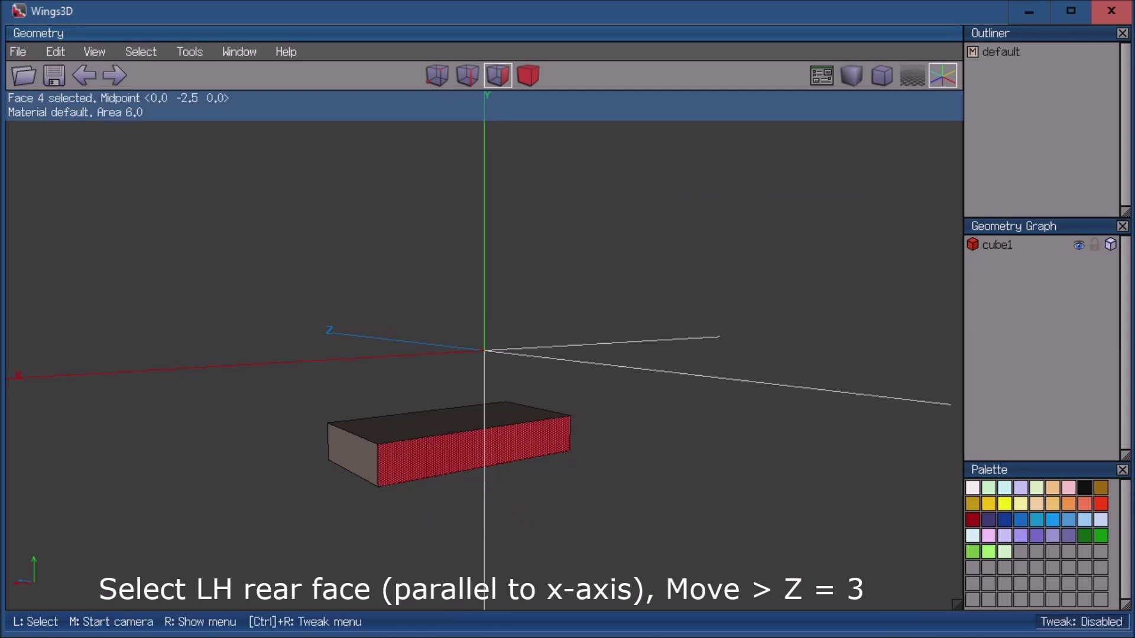
{"action": "key", "text": "space"}
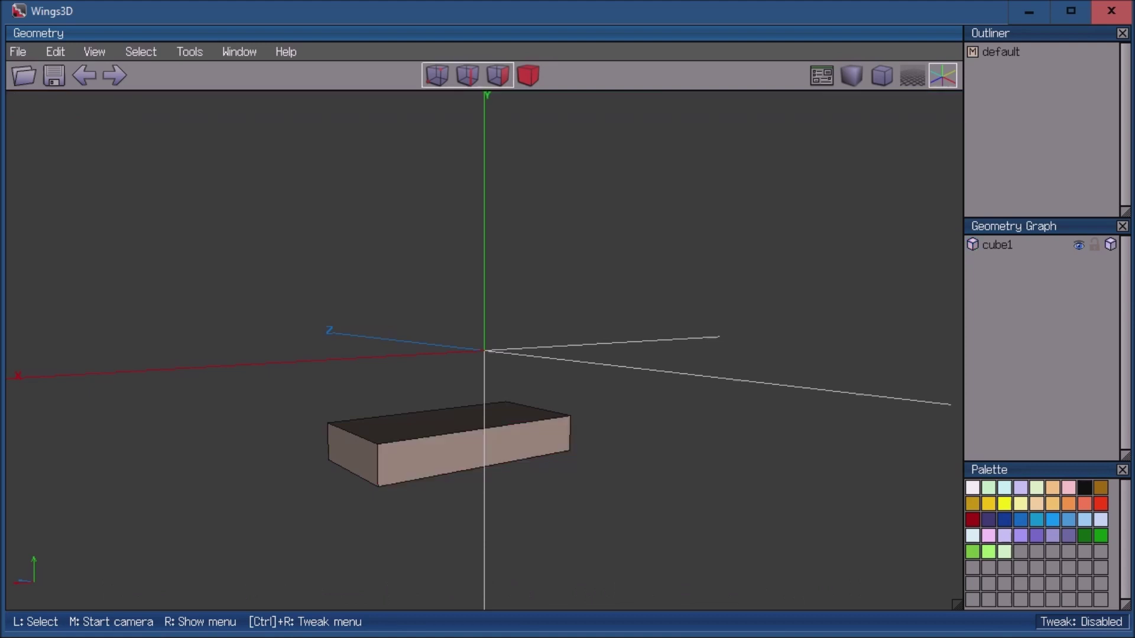
{"action": "middle_click", "coordinate": [484, 348]}
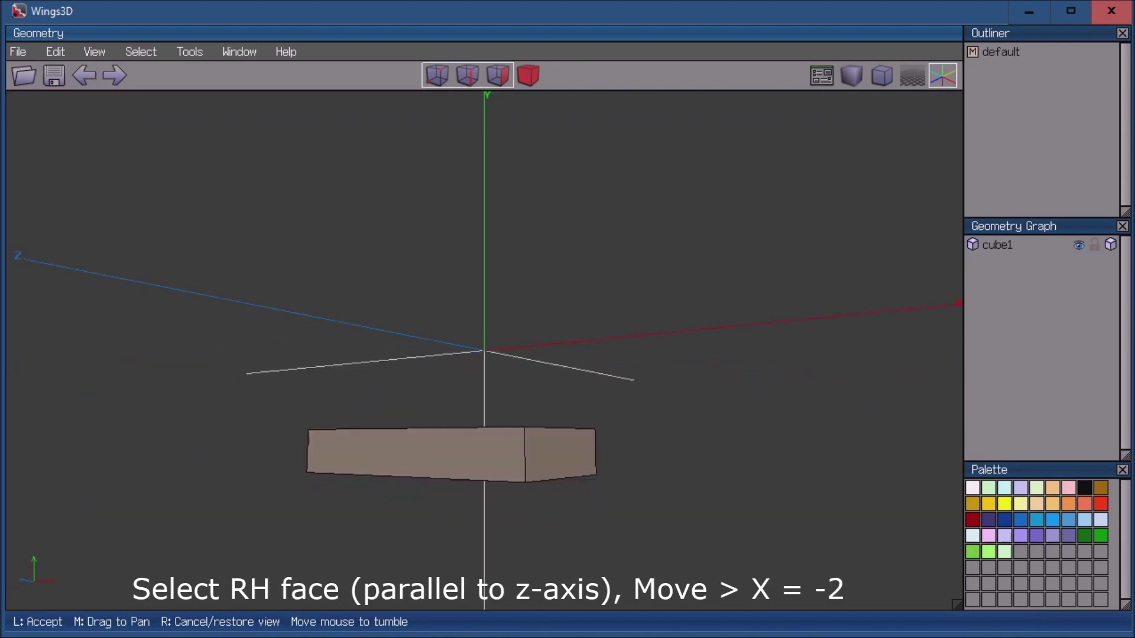
Move the block's right end face -2 along X, shortening it to 4 units
{"action": "left_click", "coordinate": [484, 349]}
{"action": "left_click", "coordinate": [528, 479]}
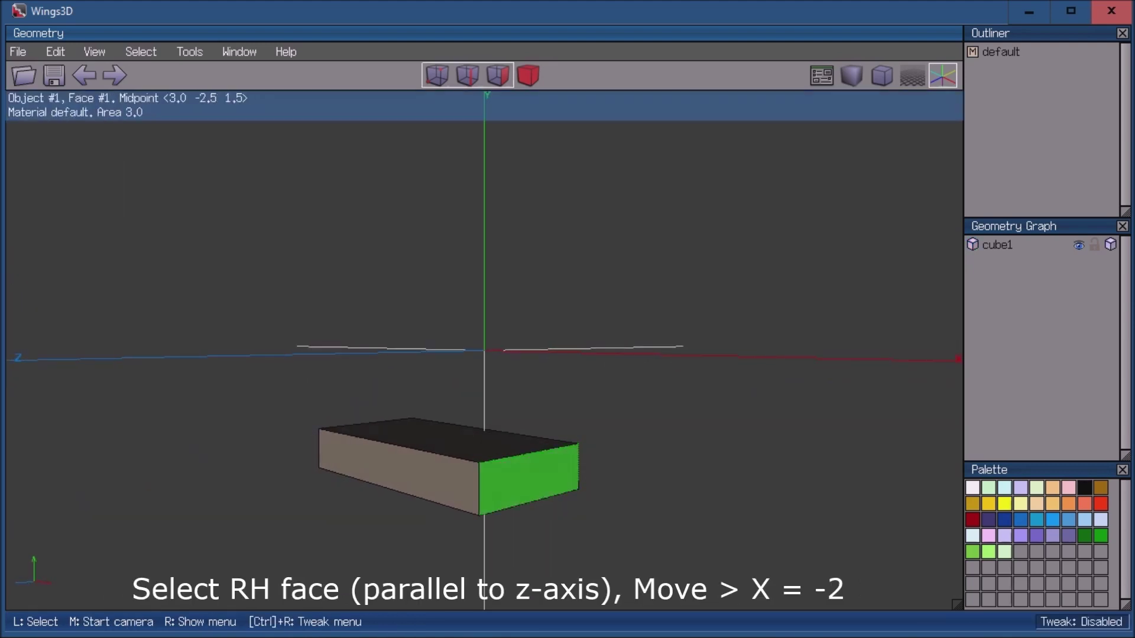
{"action": "left_click", "coordinate": [528, 479]}
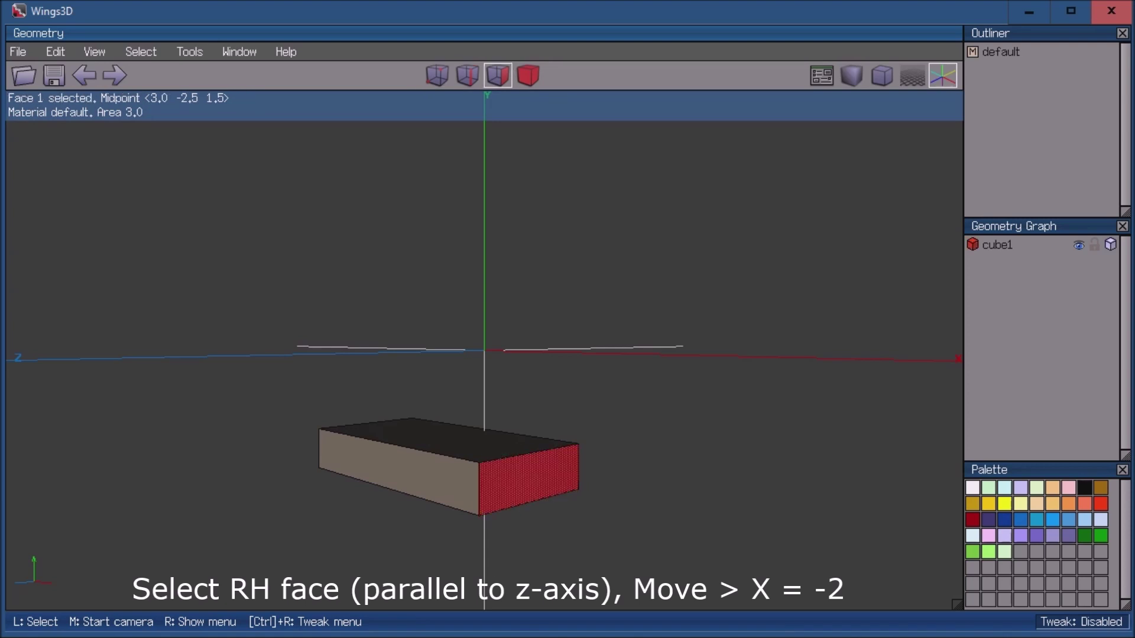
{"action": "right_click", "coordinate": [804, 237]}
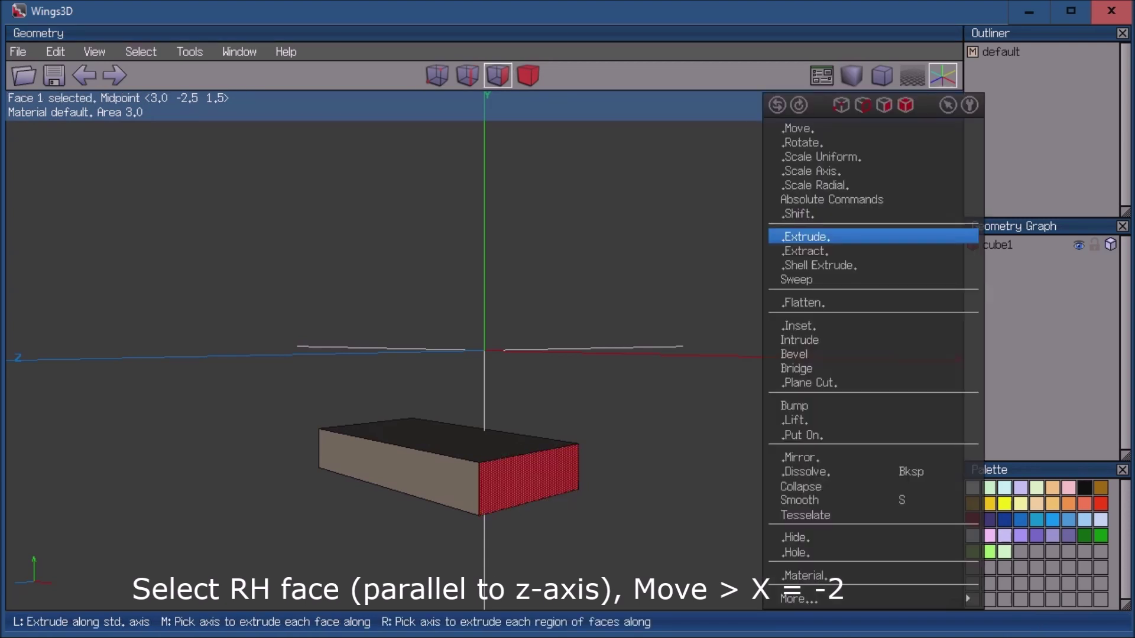
{"action": "left_click", "coordinate": [798, 128]}
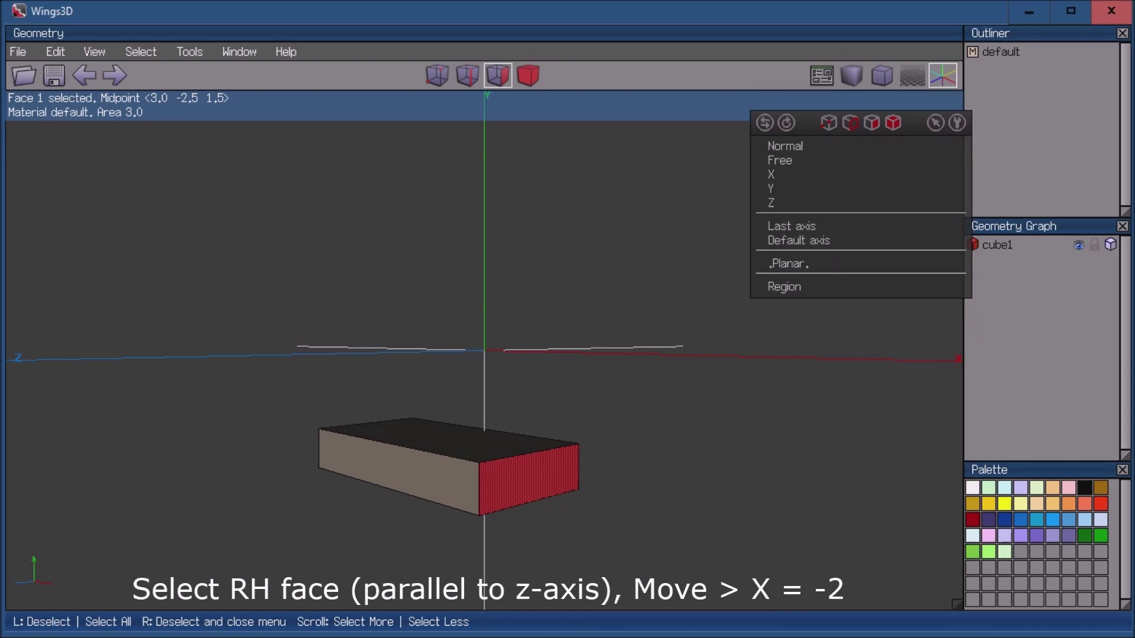
{"action": "left_click", "coordinate": [775, 173]}
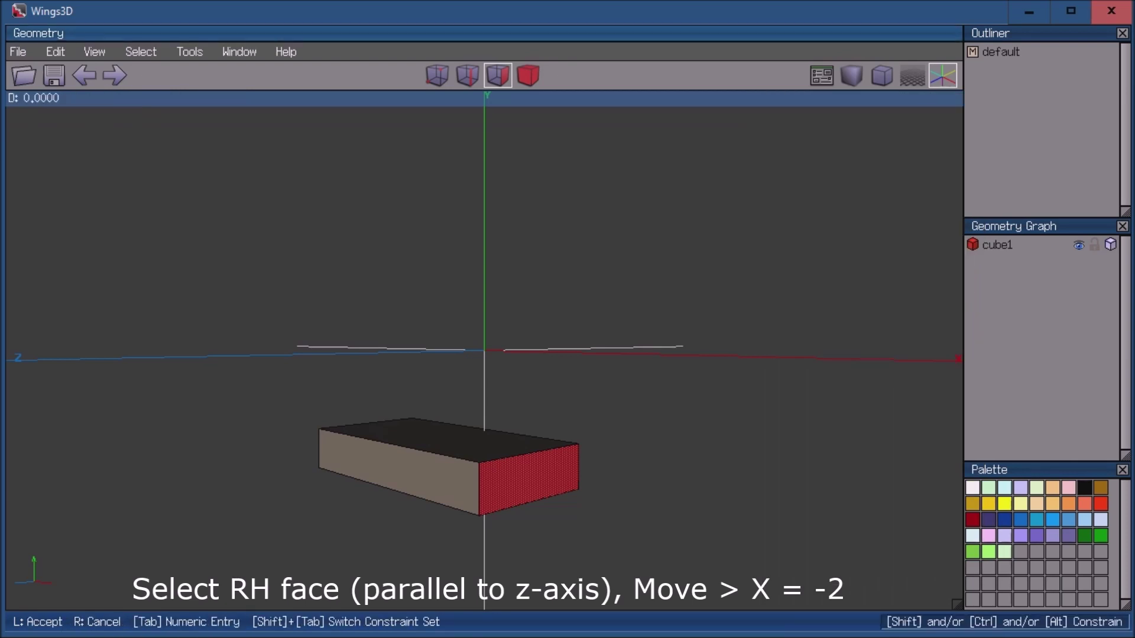
{"action": "key", "text": "Tab"}
{"action": "type", "text": "-2"}
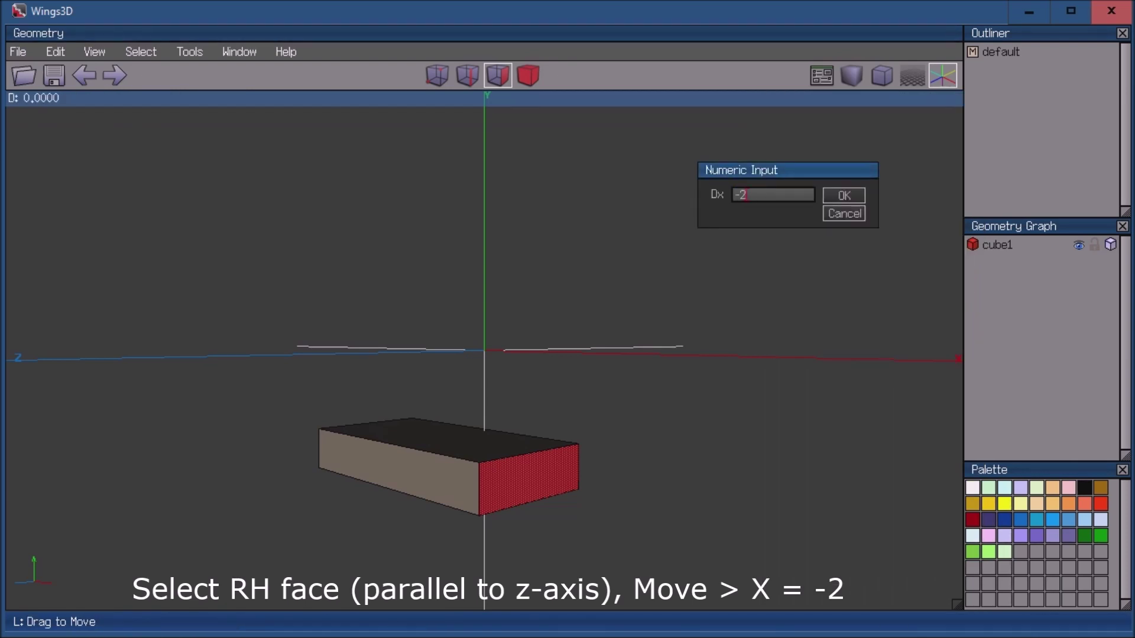
{"action": "key", "text": "Return"}
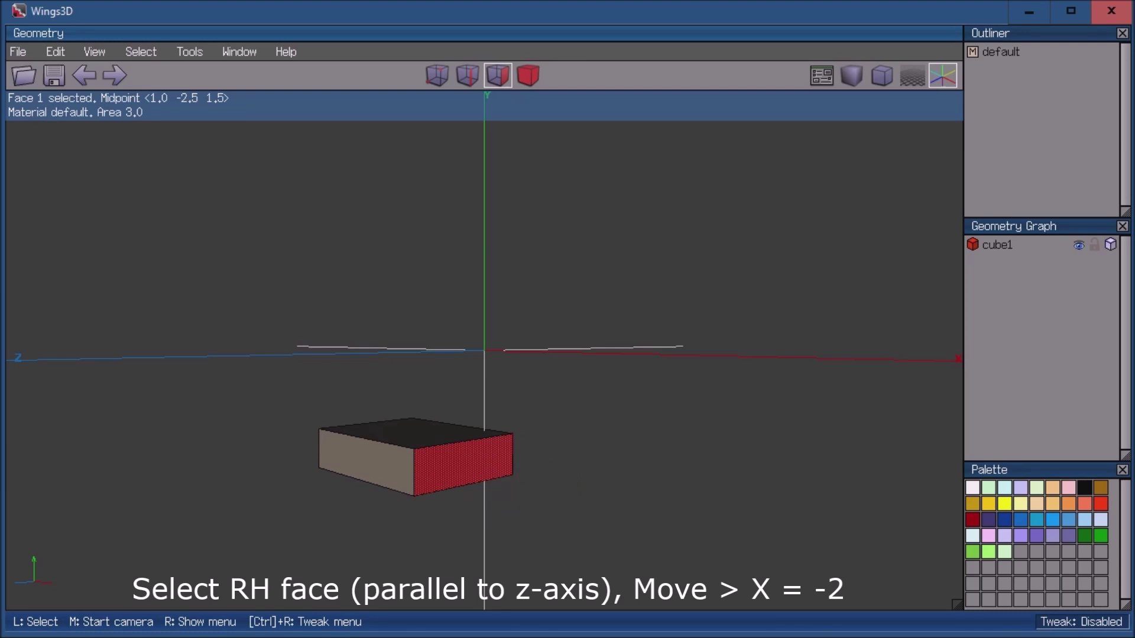
{"action": "key", "text": "space"}
{"action": "middle_click", "coordinate": [484, 350]}
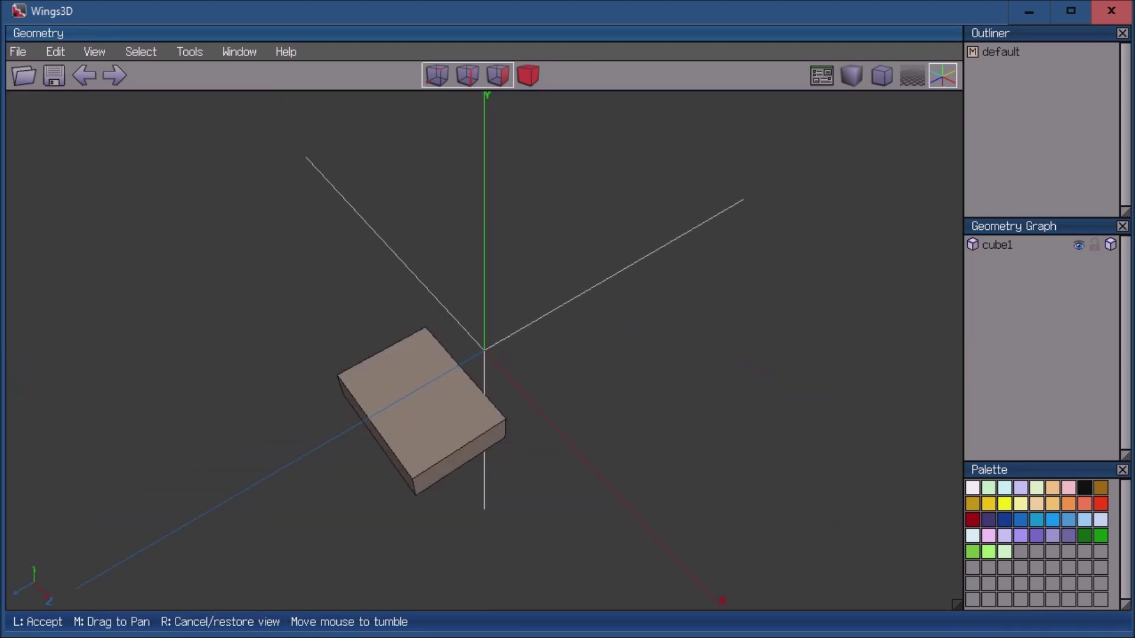
Cut the ring of 4.0-long edges into four segments and connect them into loops
{"action": "left_click", "coordinate": [484, 350]}
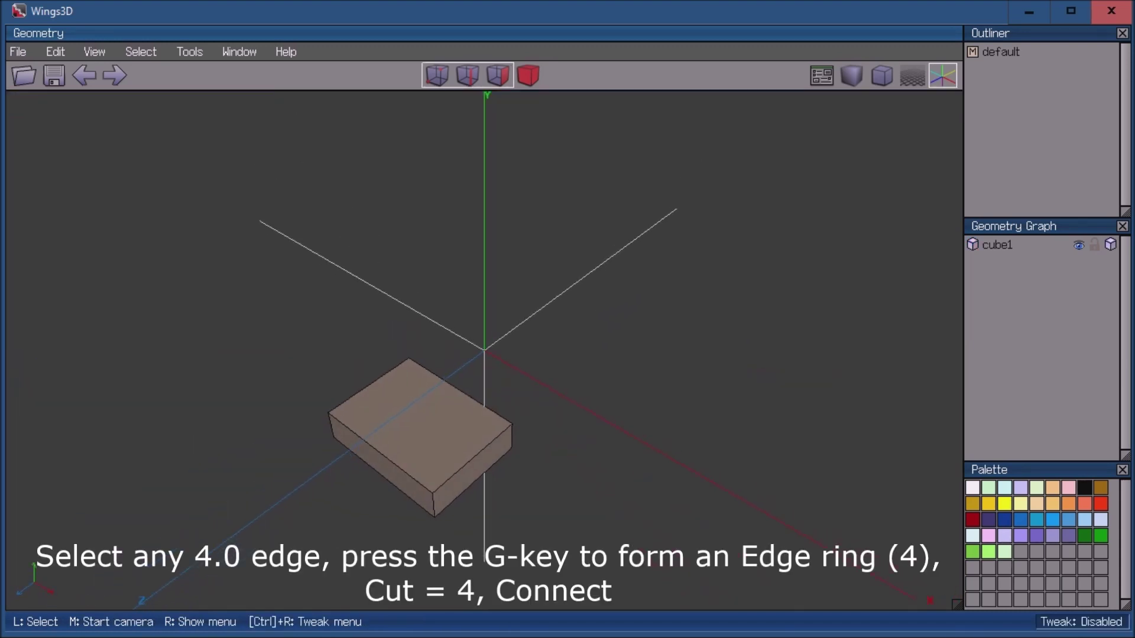
{"action": "scroll", "coordinate": [484, 350], "scroll_direction": "up", "scroll_amount": 1}
{"action": "scroll", "coordinate": [483, 350], "scroll_direction": "up", "scroll_amount": 2}
{"action": "middle_click_drag", "start_coordinate": [484, 350], "coordinate": [483, 240], "text": "shift"}
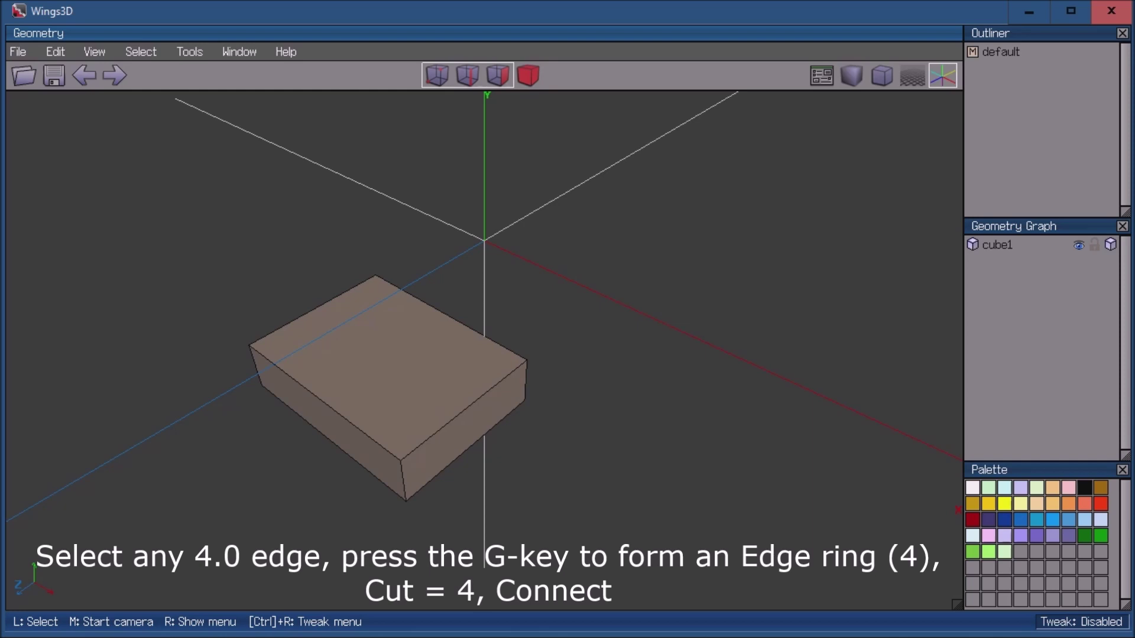
{"action": "left_click", "coordinate": [324, 402]}
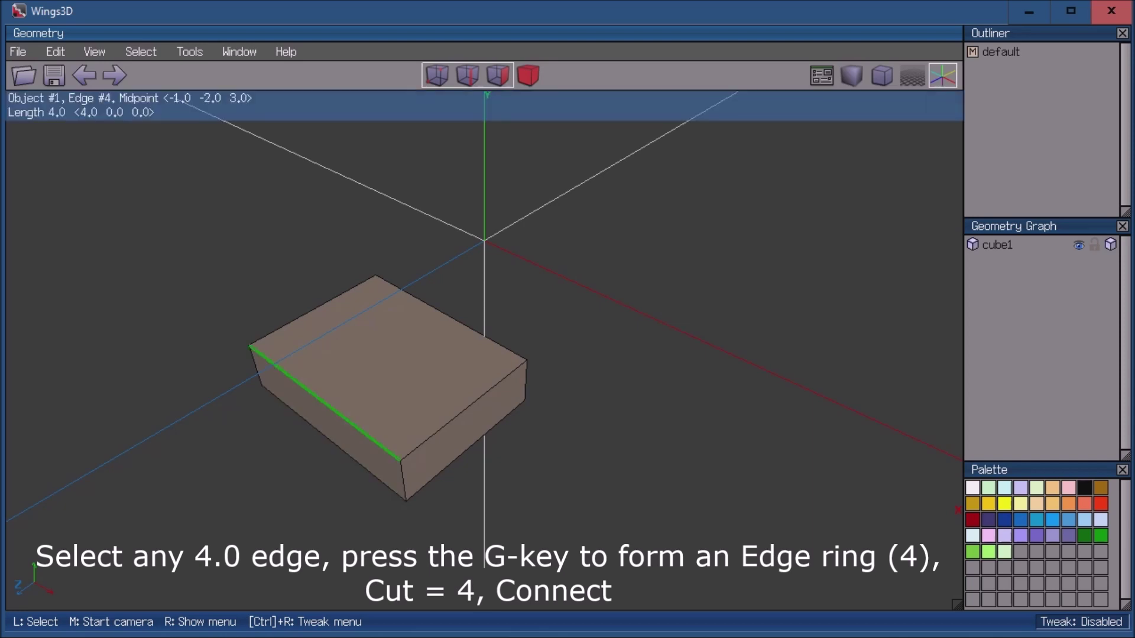
{"action": "left_click", "coordinate": [324, 402]}
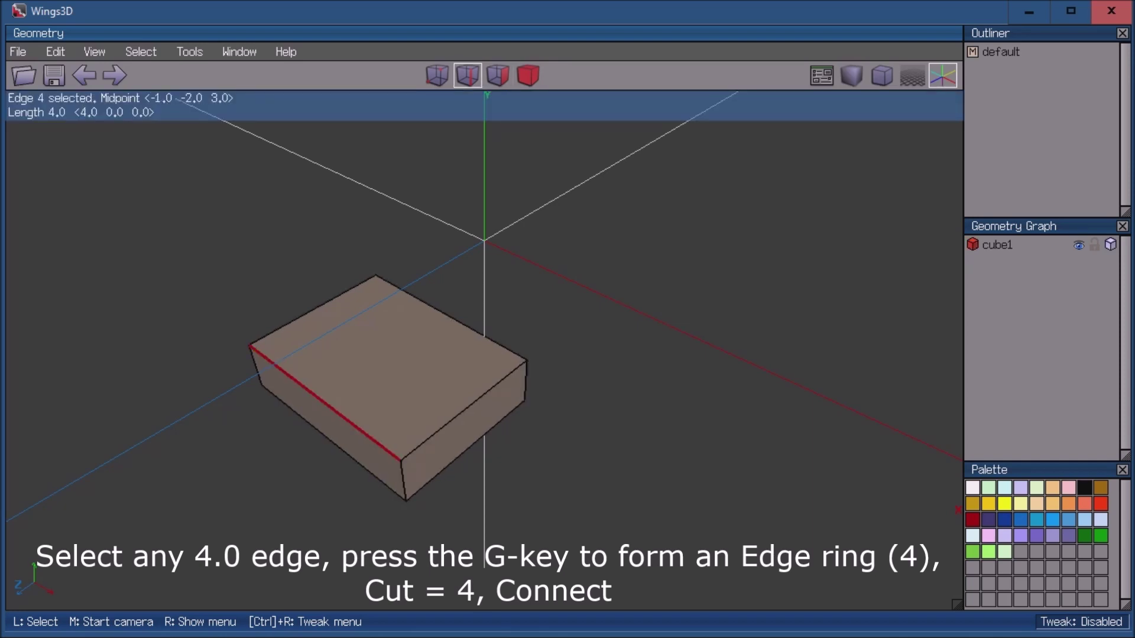
{"action": "key", "text": "g"}
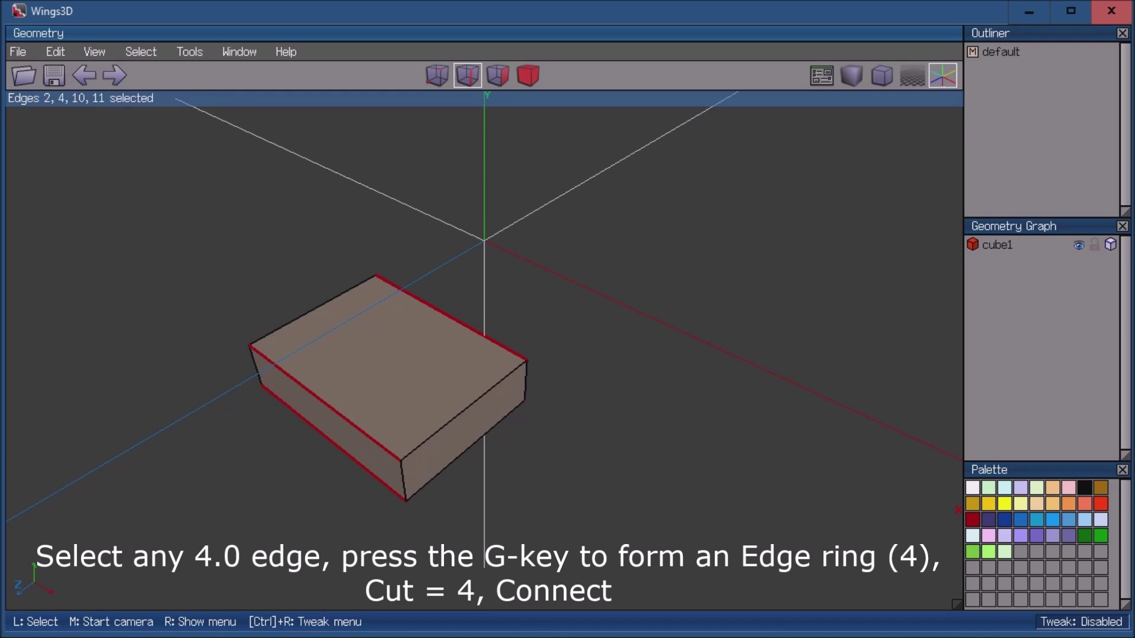
{"action": "key", "text": "4"}
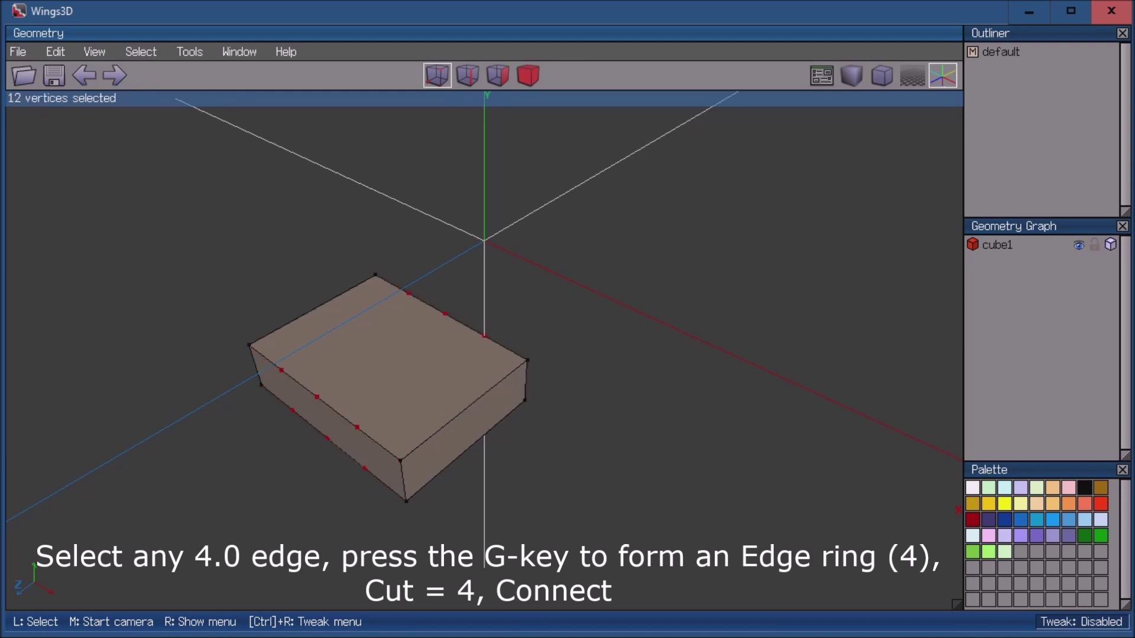
{"action": "key", "text": "c"}
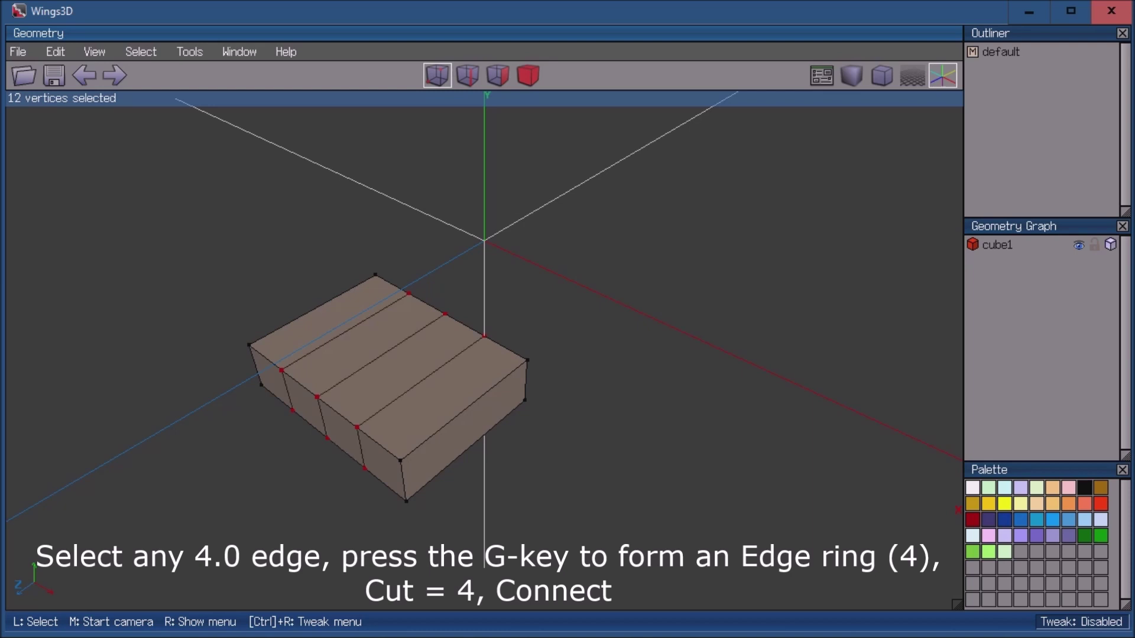
{"action": "key", "text": "space"}
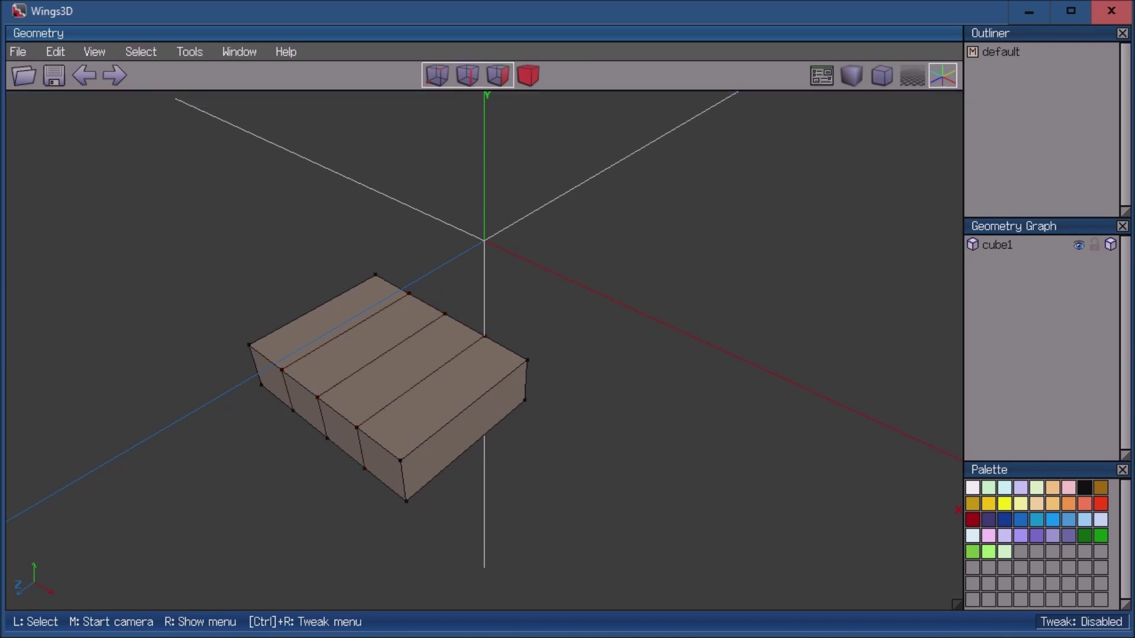
Cut the ring of 3.0-long edges into three and connect them, completing the grid
{"action": "left_click", "coordinate": [464, 410]}
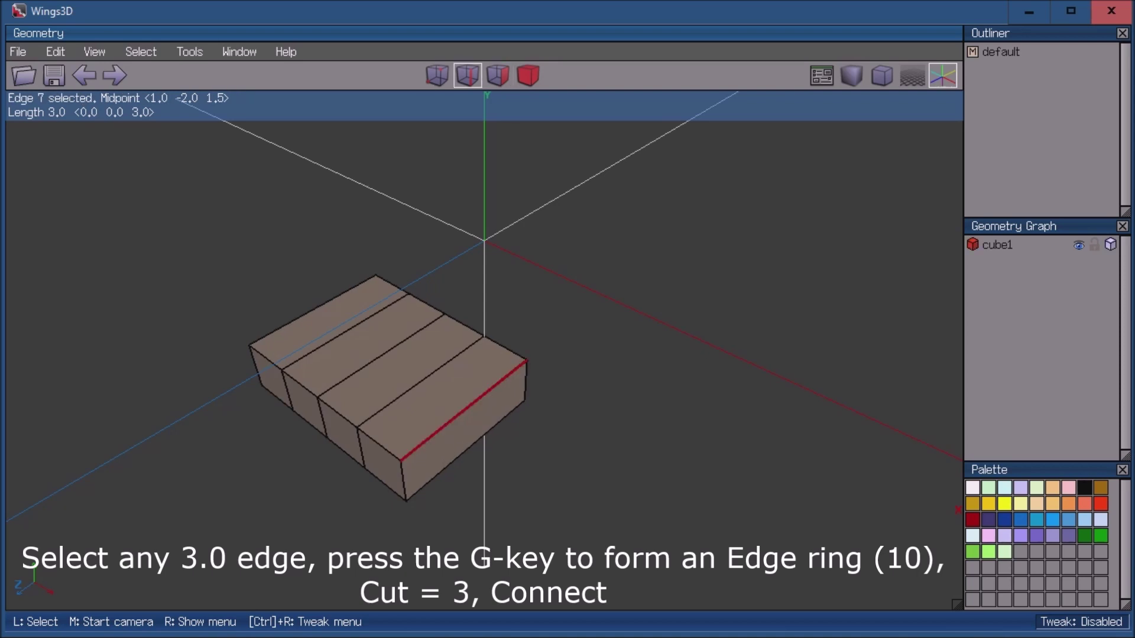
{"action": "key", "text": "g"}
{"action": "key", "text": "3"}
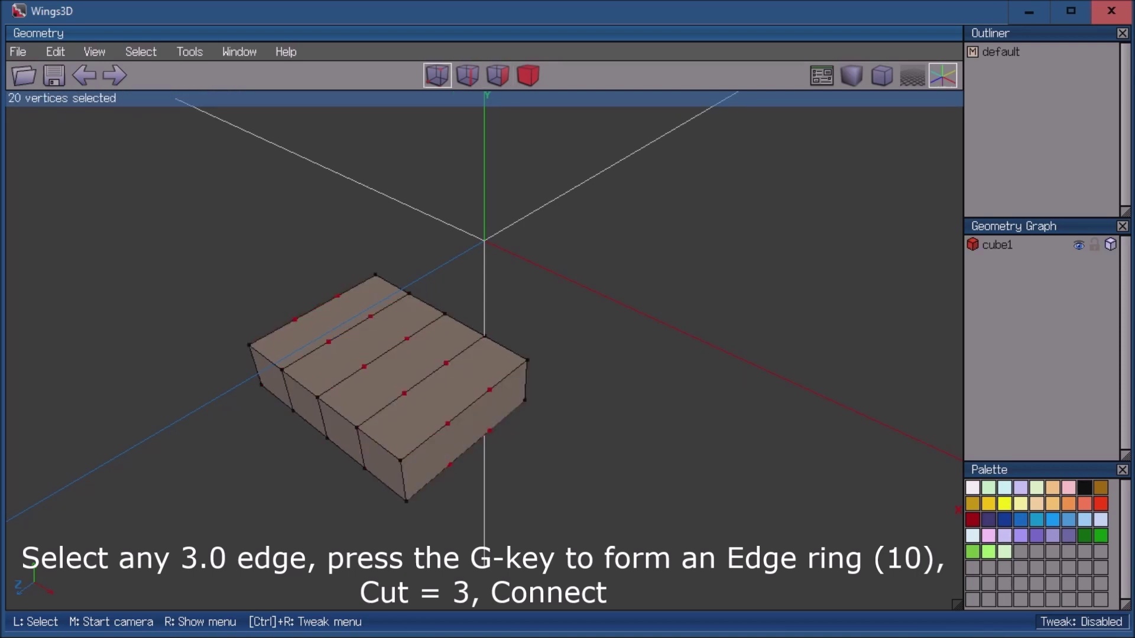
{"action": "key", "text": "c"}
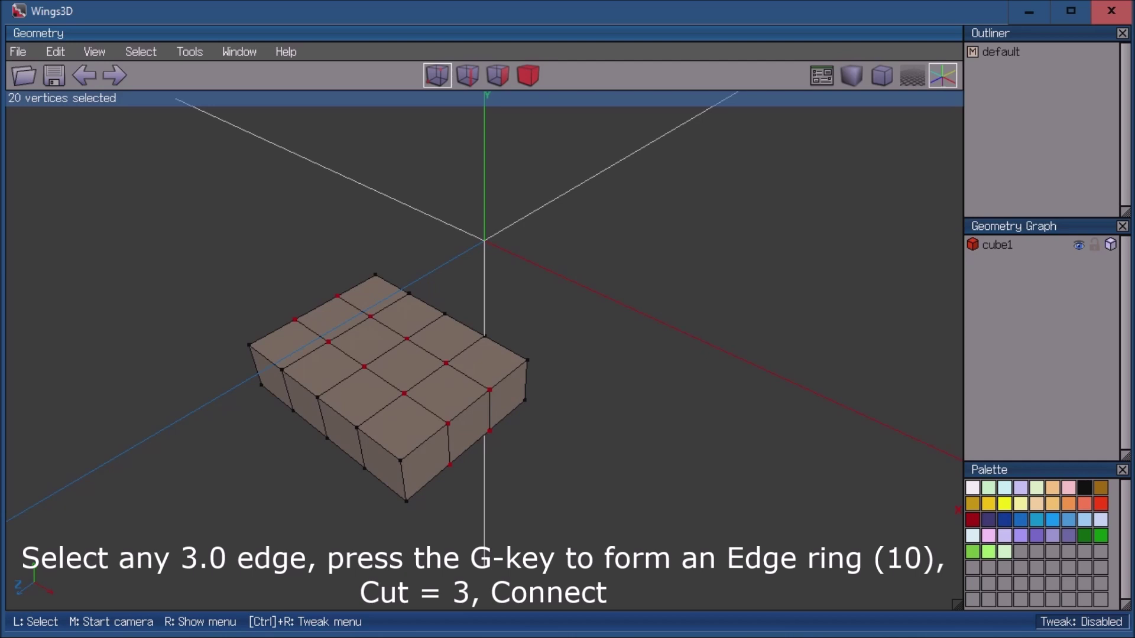
{"action": "key", "text": "space"}
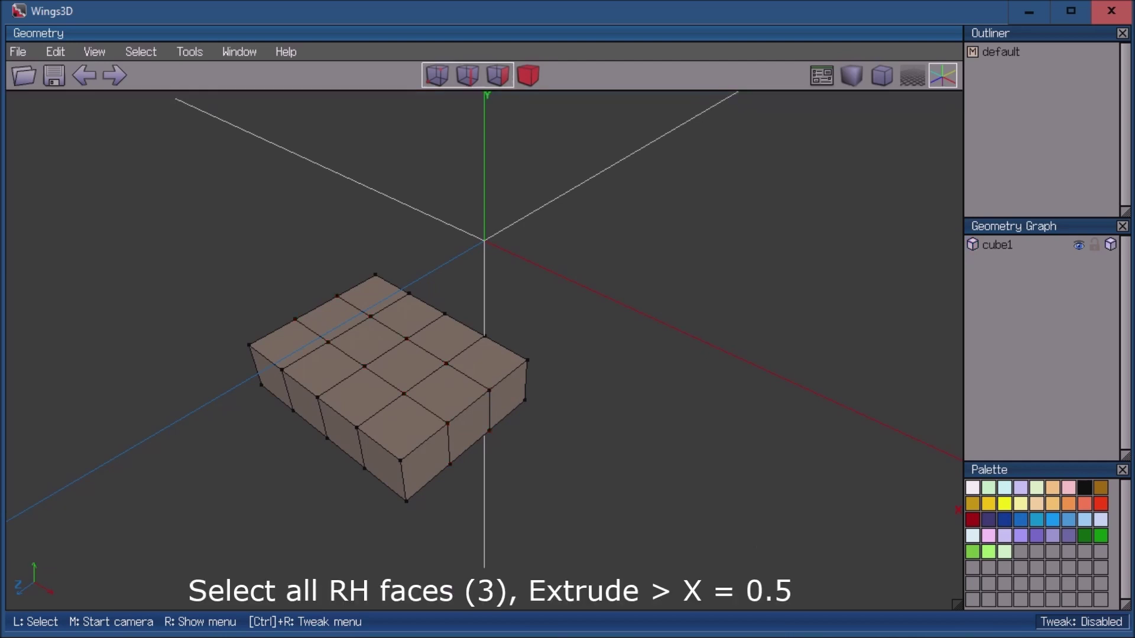
Extrude the three right-end faces 0.5 along X
{"action": "left_click", "coordinate": [424, 461]}
{"action": "left_click", "coordinate": [468, 426]}
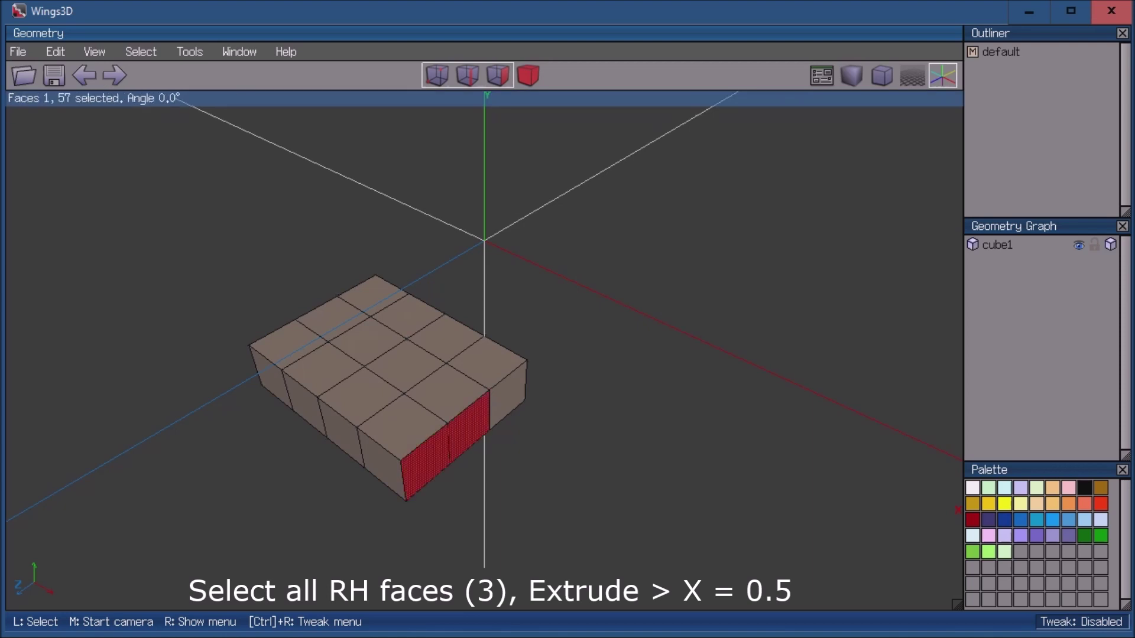
{"action": "left_click", "coordinate": [507, 395]}
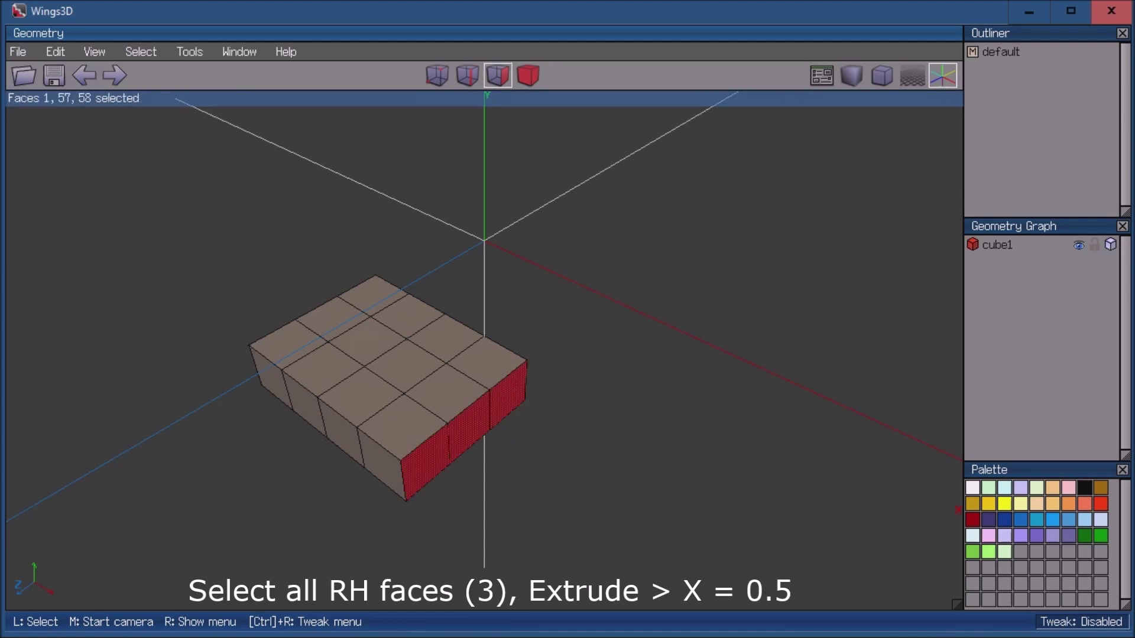
{"action": "right_click", "coordinate": [736, 214]}
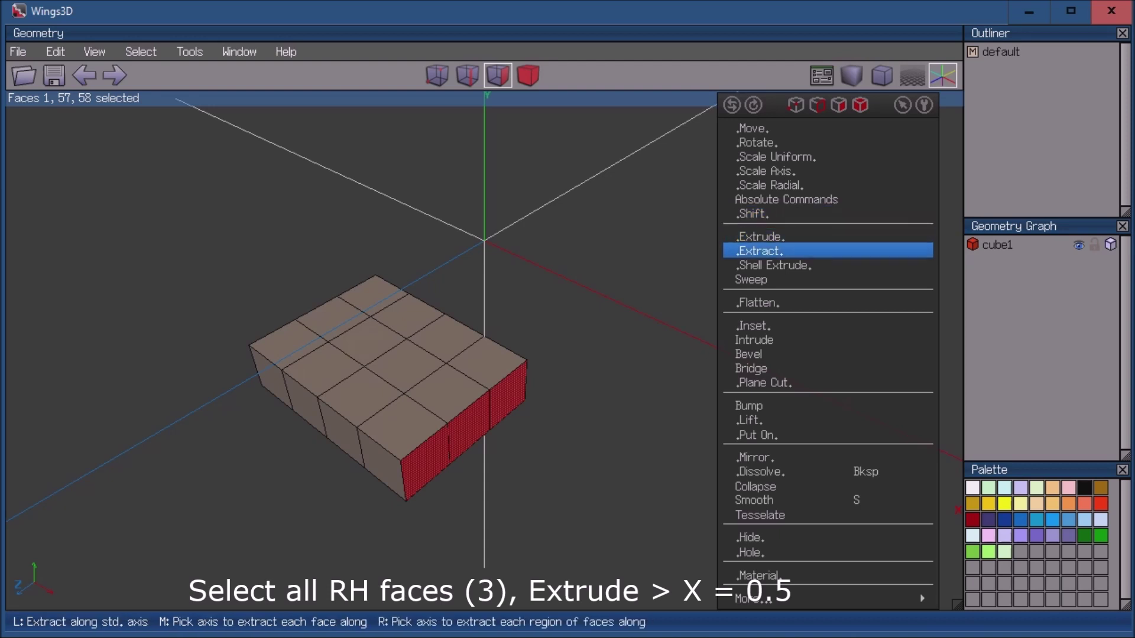
{"action": "left_click", "coordinate": [759, 236]}
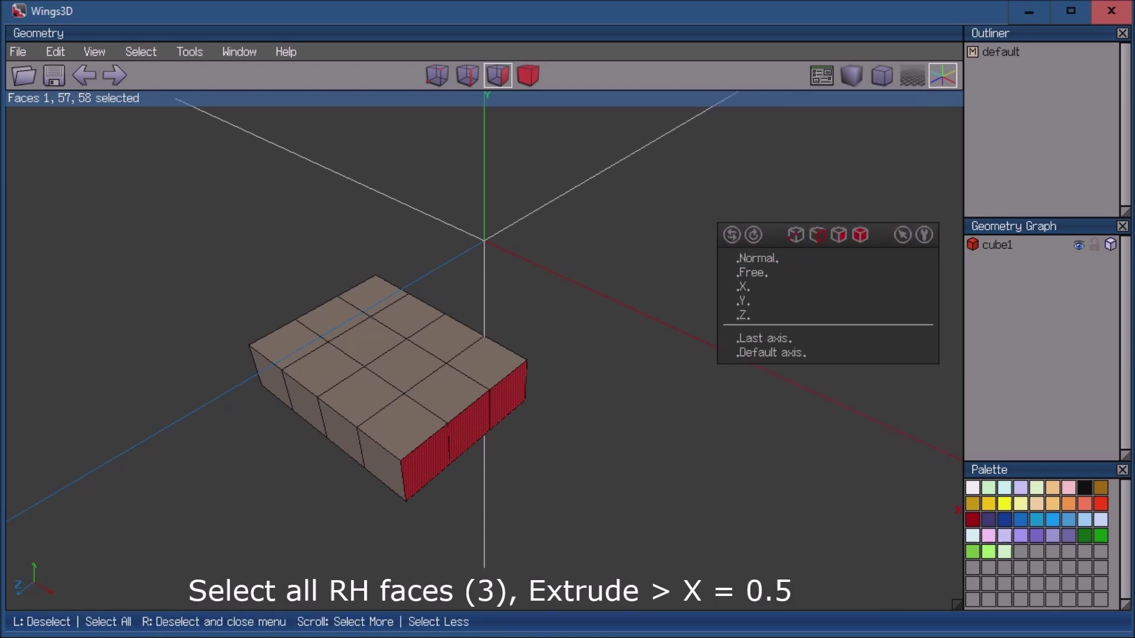
{"action": "left_click", "coordinate": [768, 286]}
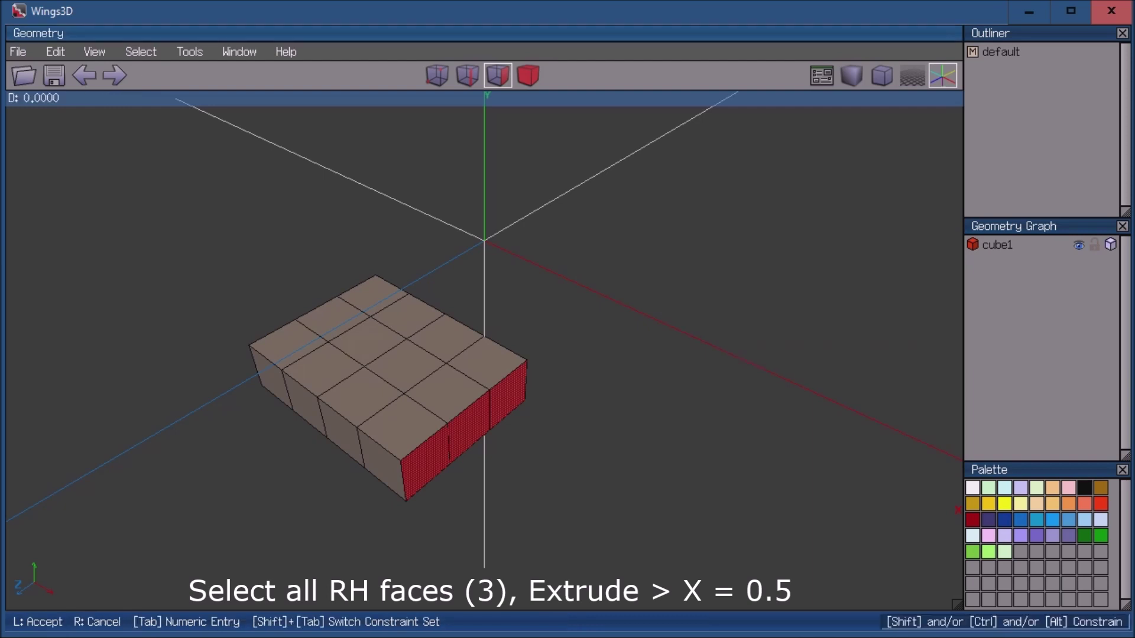
{"action": "key", "text": "Tab"}
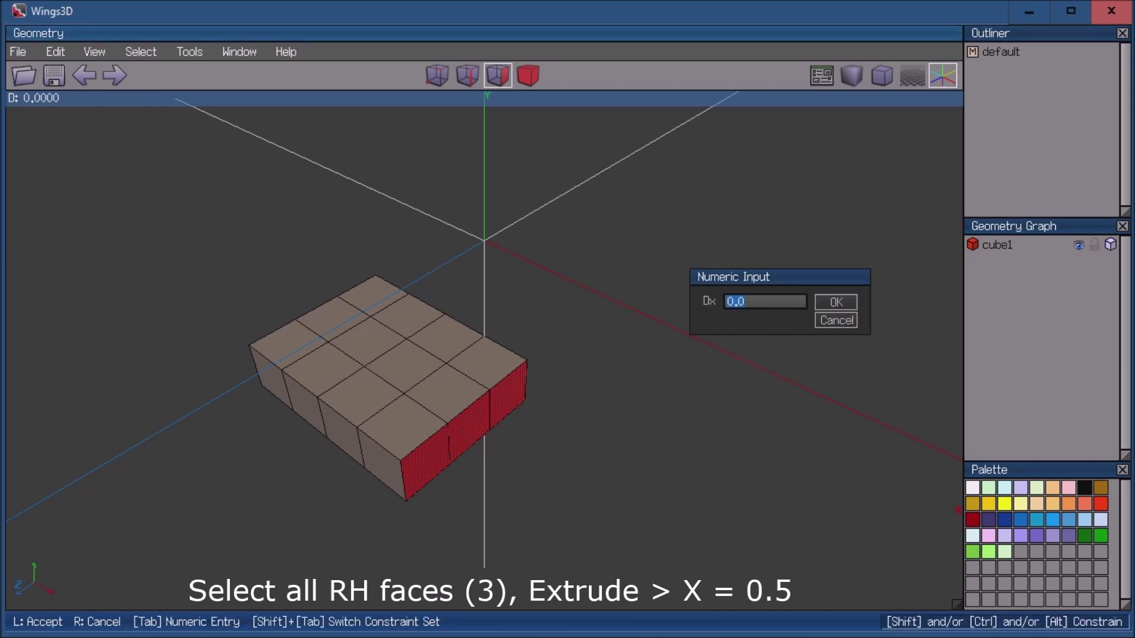
{"action": "key", "text": "BackSpace"}
{"action": "type", "text": "5"}
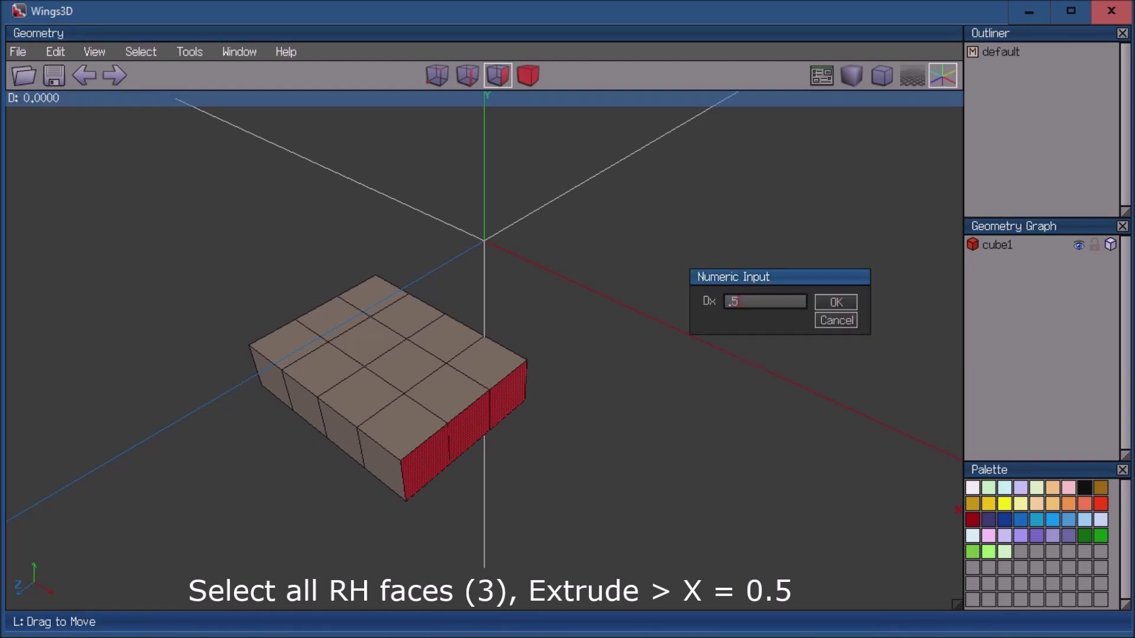
{"action": "key", "text": "Return"}
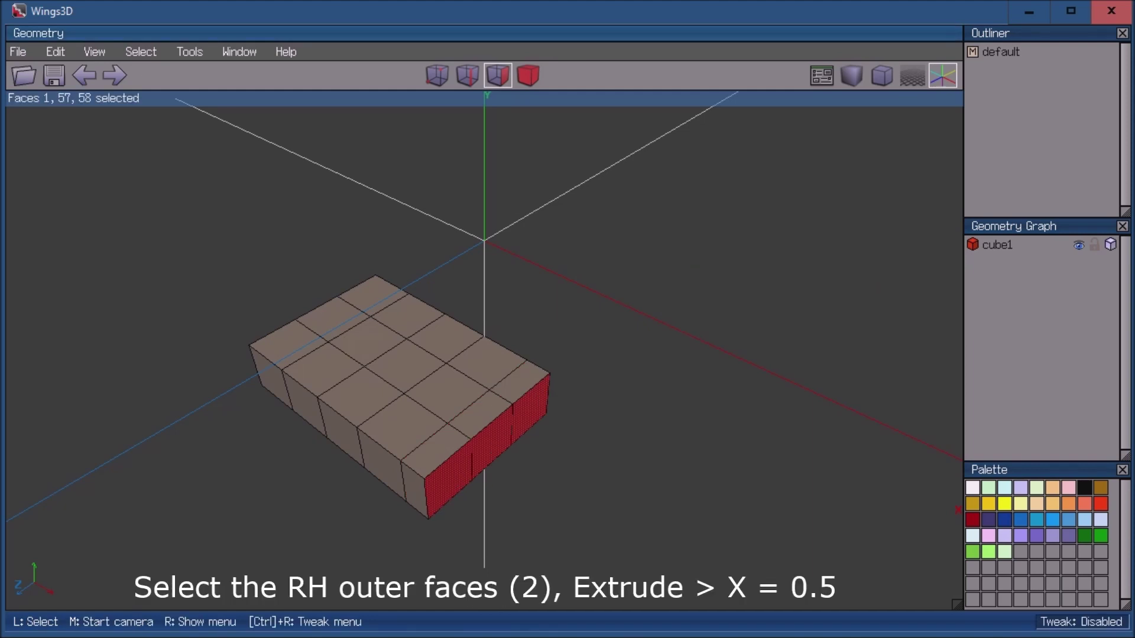
Extrude only the two outer right-end faces another 0.5 along X, leaving the middle as a slot
{"action": "left_click", "coordinate": [492, 443]}
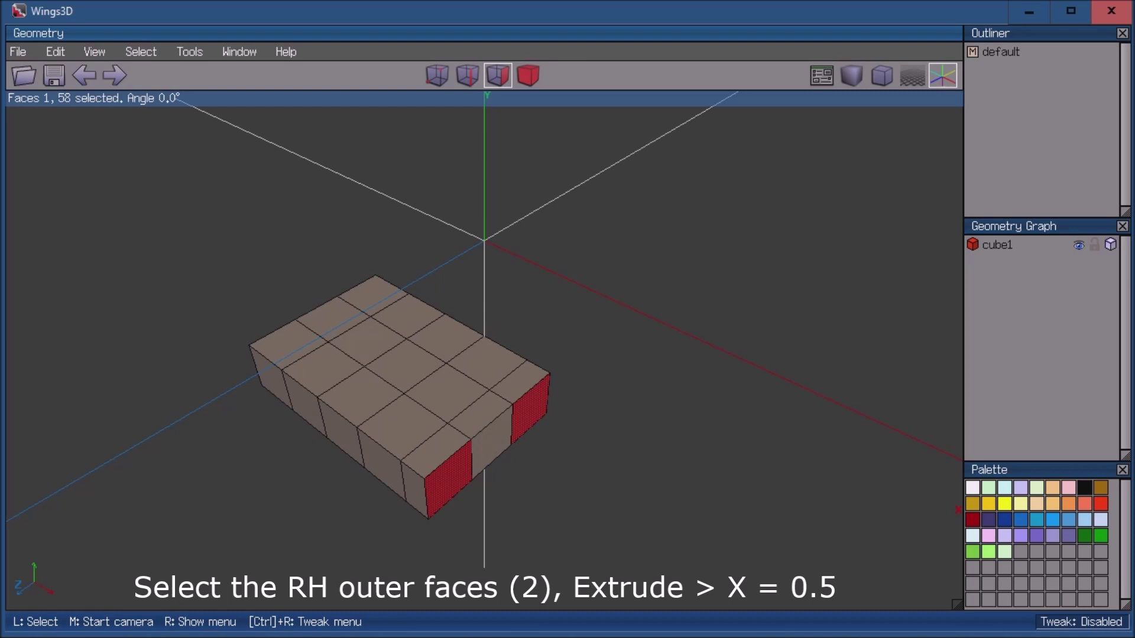
{"action": "right_click", "coordinate": [704, 201]}
{"action": "left_click", "coordinate": [721, 236]}
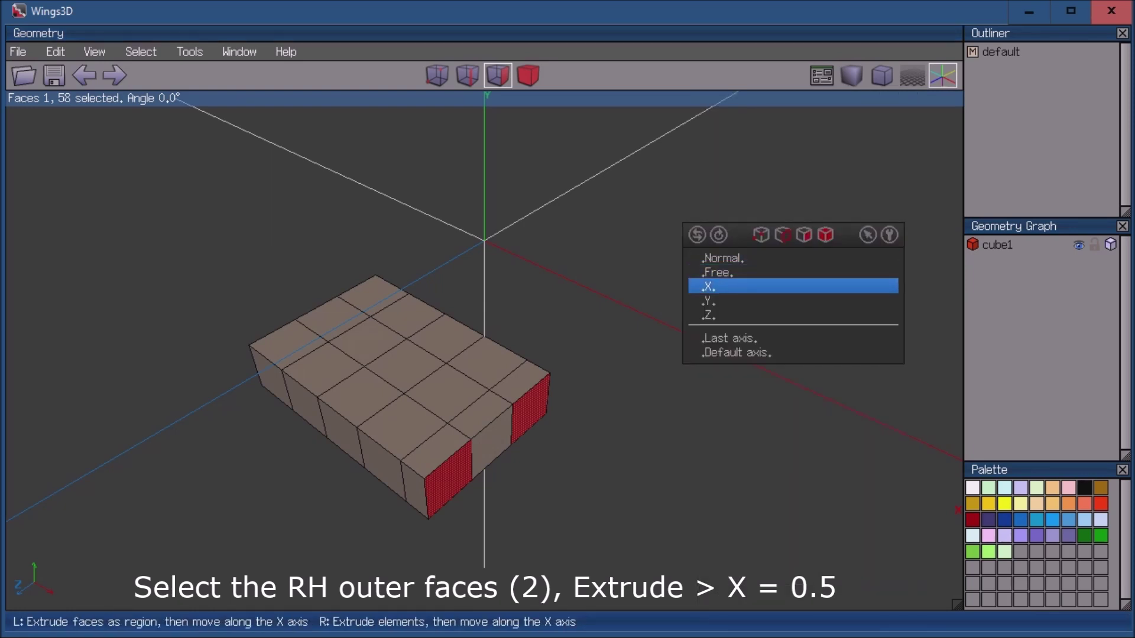
{"action": "left_click", "coordinate": [733, 286]}
{"action": "key", "text": "Tab"}
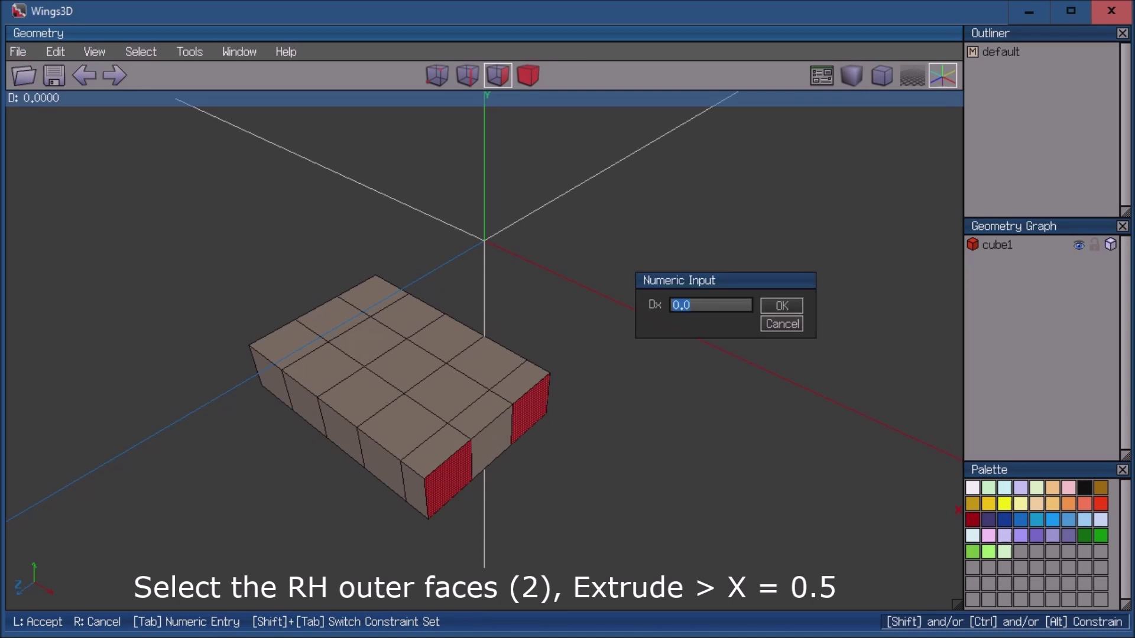
{"action": "key", "text": "BackSpace"}
{"action": "type", "text": "5"}
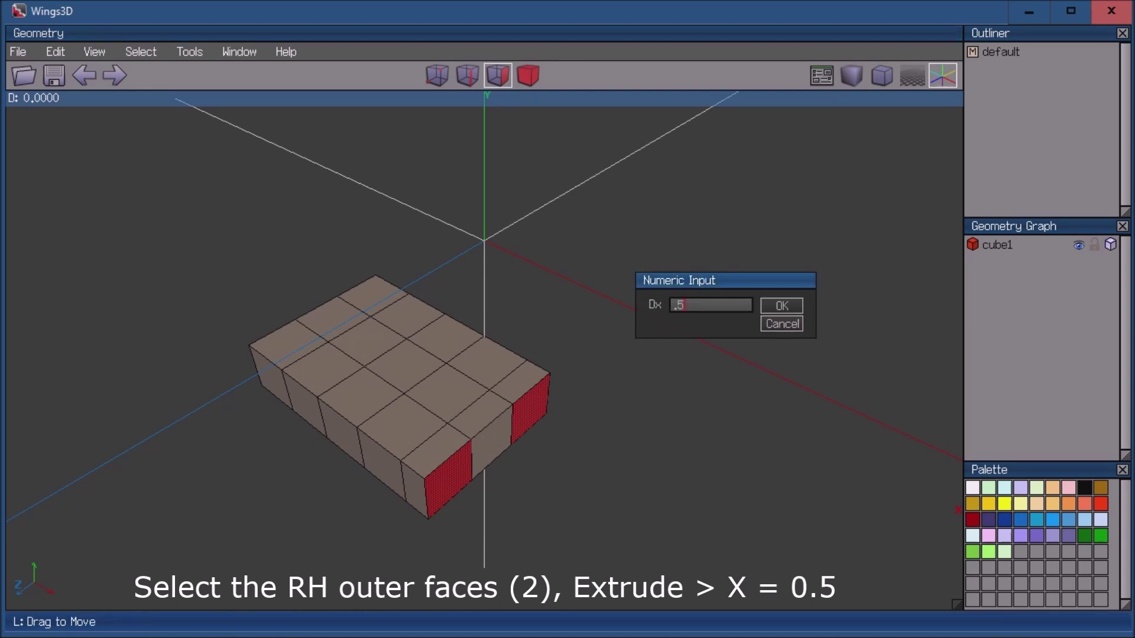
{"action": "key", "text": "Return"}
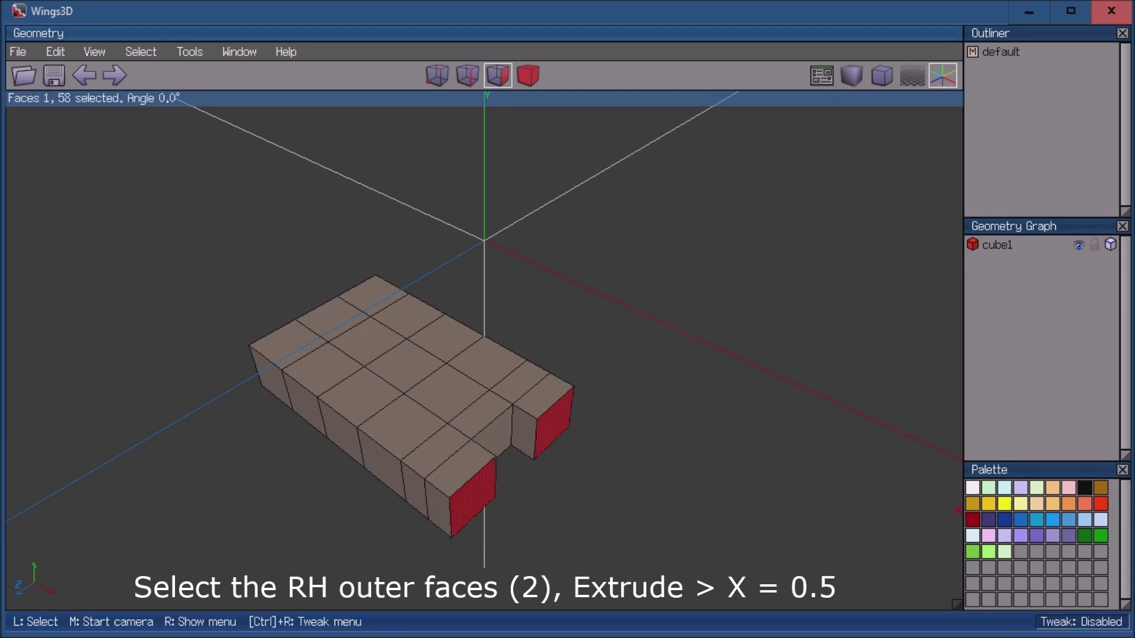
Extrude the two prong faces a further 1.0 along X
{"action": "right_click", "coordinate": [864, 589]}
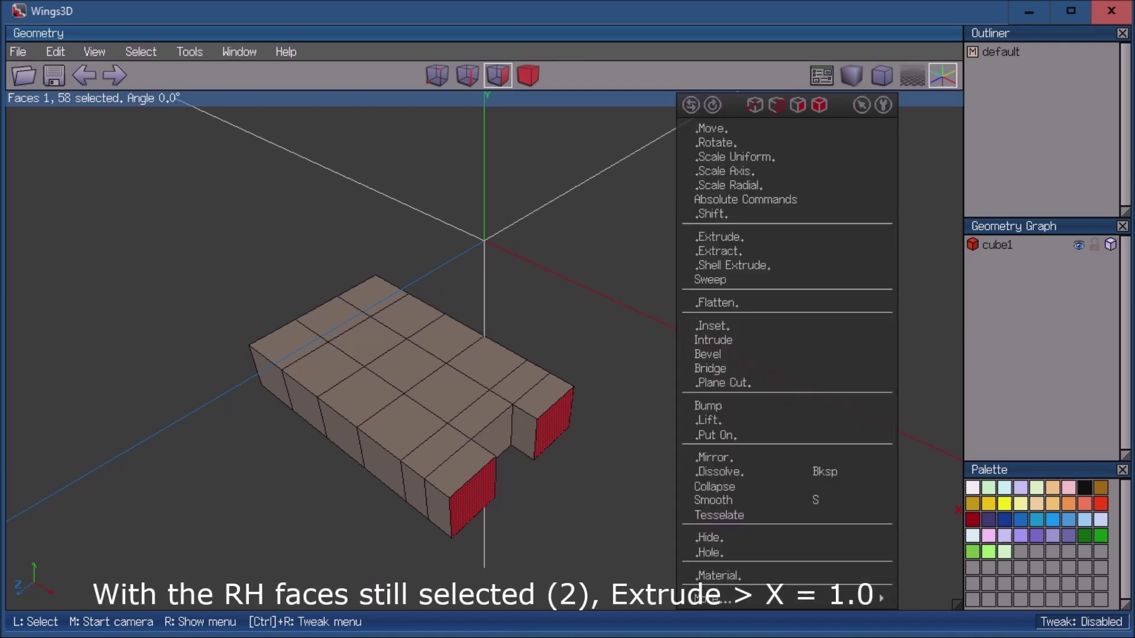
{"action": "left_click", "coordinate": [718, 237]}
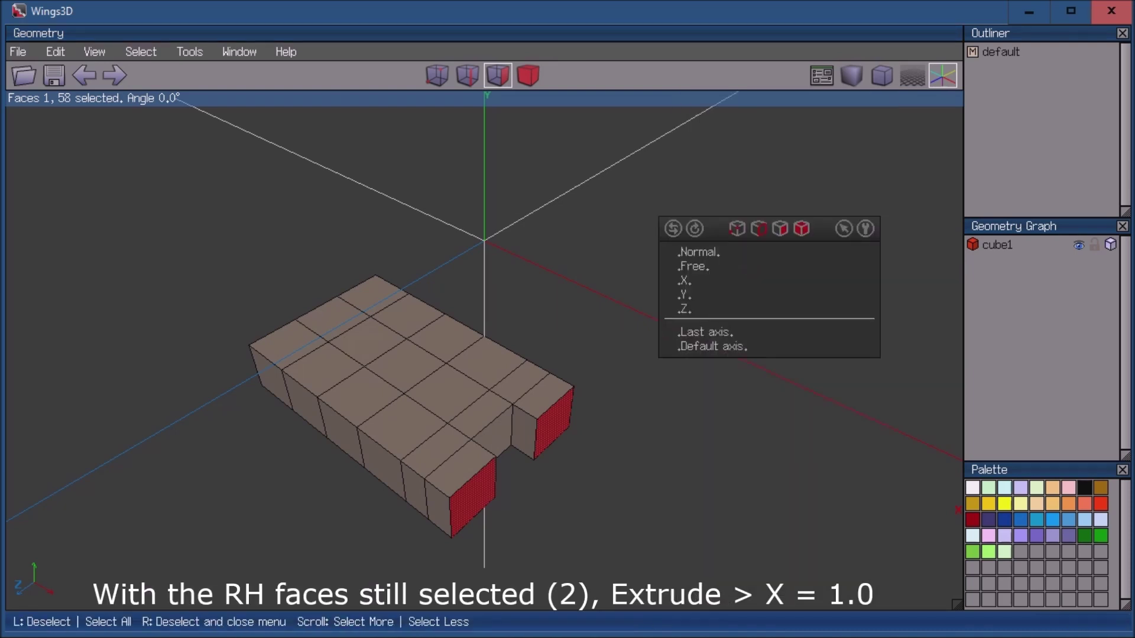
{"action": "left_click", "coordinate": [709, 280]}
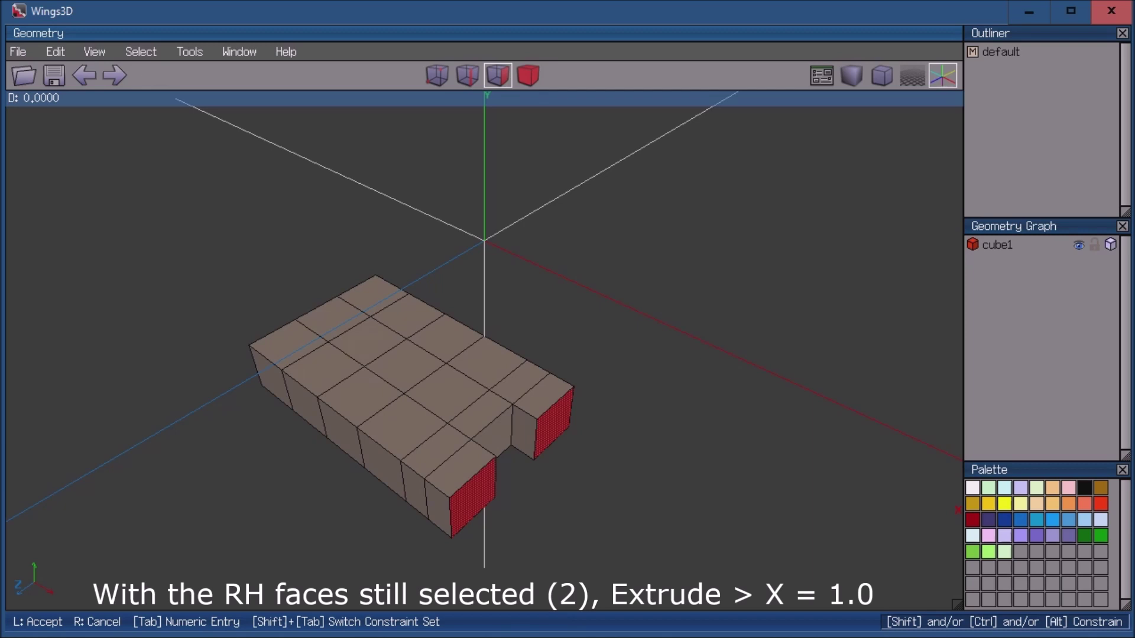
{"action": "key", "text": "Tab"}
{"action": "type", "text": "1"}
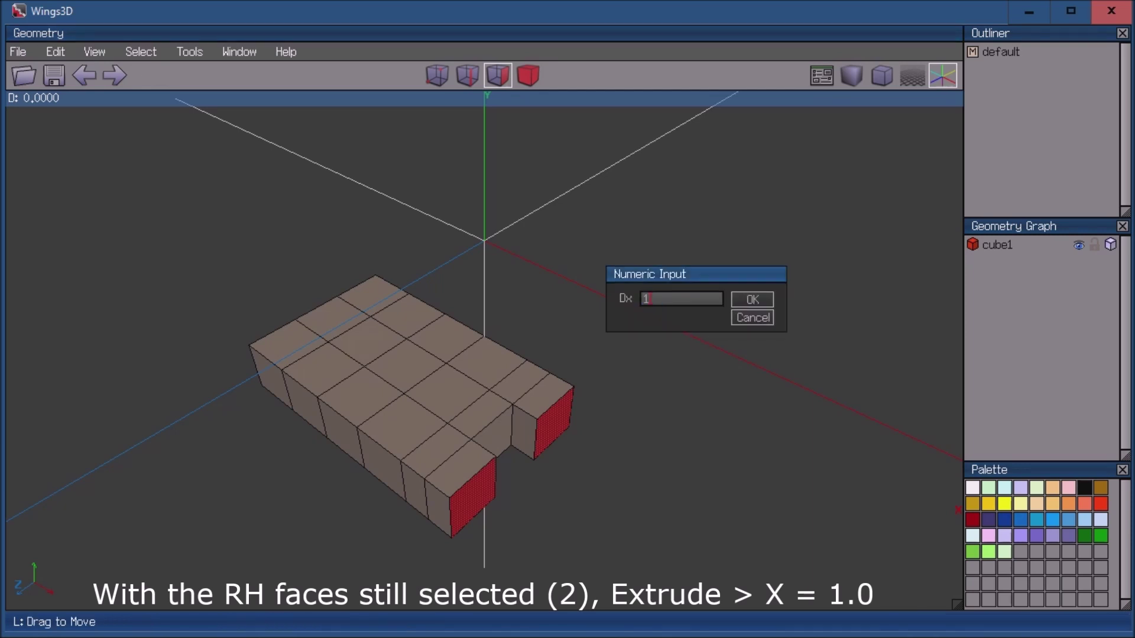
{"action": "key", "text": "Return"}
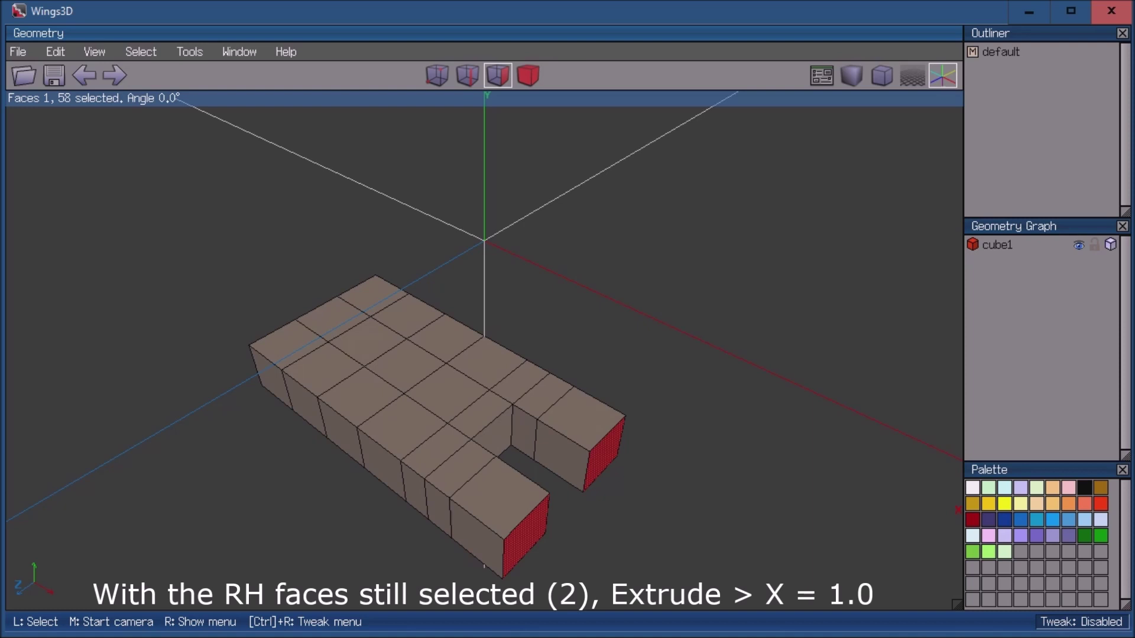
{"action": "key", "text": "space"}
Cut the top and bottom edges of the slot's back face into four and connect them
{"action": "middle_click", "coordinate": [465, 393]}
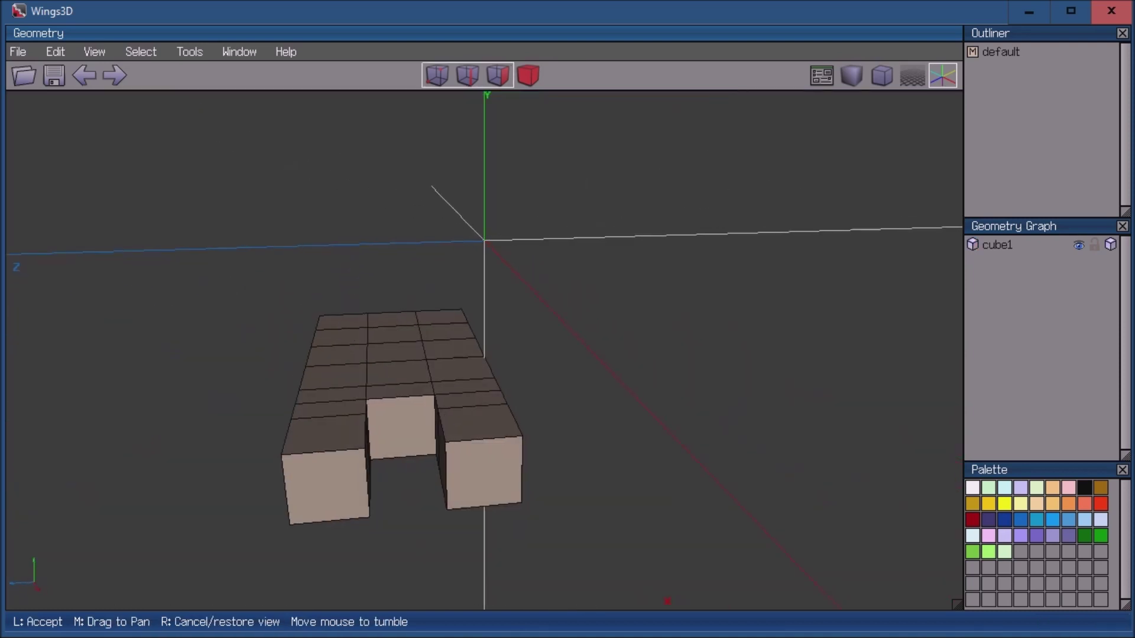
{"action": "left_click", "coordinate": [464, 392]}
{"action": "left_click", "coordinate": [465, 392]}
{"action": "left_click", "coordinate": [399, 397]}
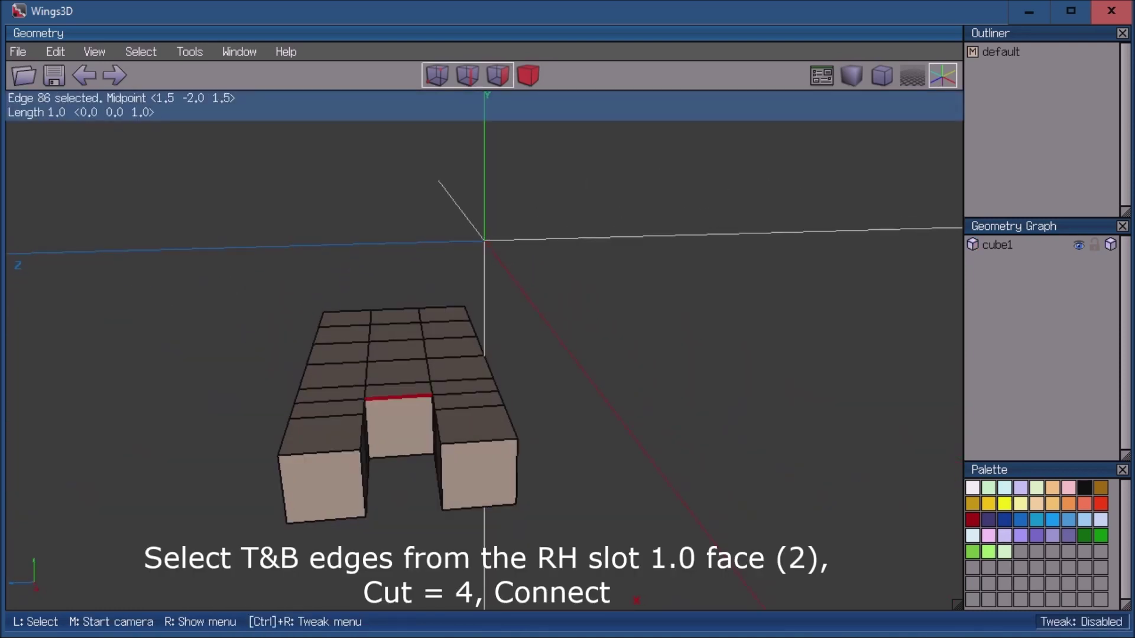
{"action": "left_click", "coordinate": [401, 455]}
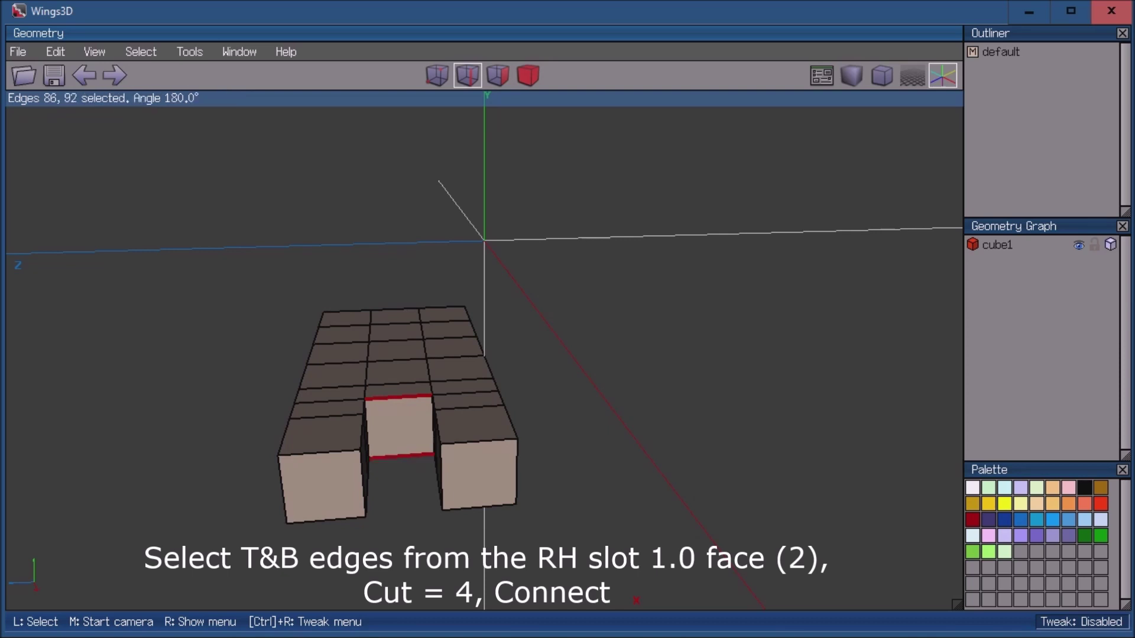
{"action": "key", "text": "4"}
{"action": "key", "text": "c"}
Split the four 0.5-long edges of the slot's side faces in two at their midpoints
{"action": "middle_click", "coordinate": [636, 600]}
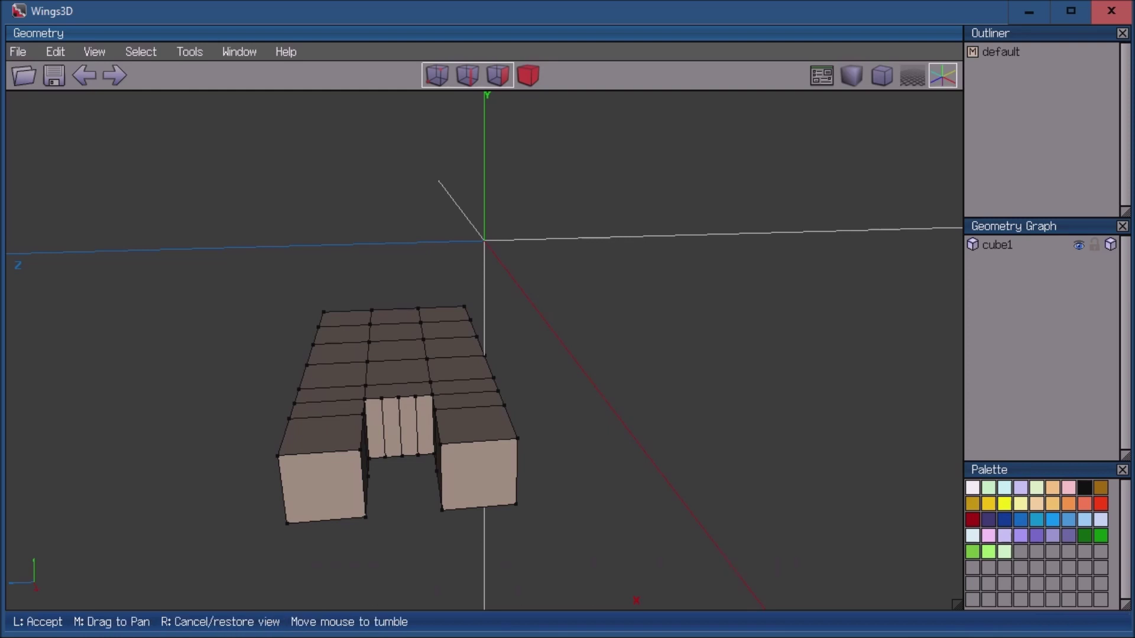
{"action": "left_click", "coordinate": [474, 383]}
{"action": "key", "text": "2"}
{"action": "left_click", "coordinate": [333, 371]}
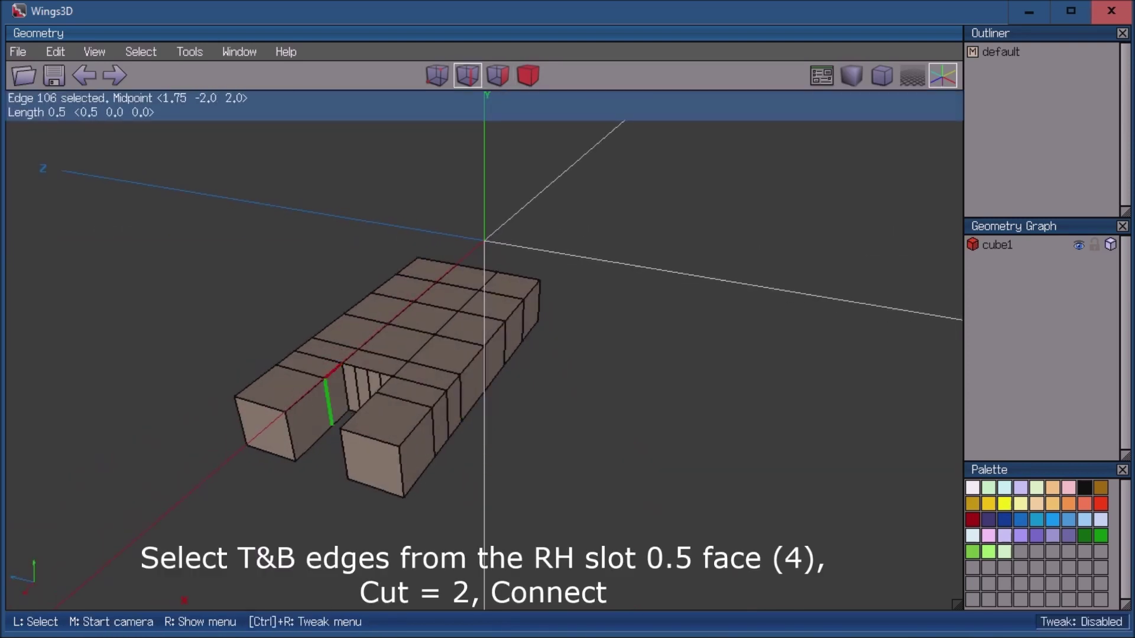
{"action": "left_click", "coordinate": [338, 418]}
{"action": "middle_click", "coordinate": [338, 418]}
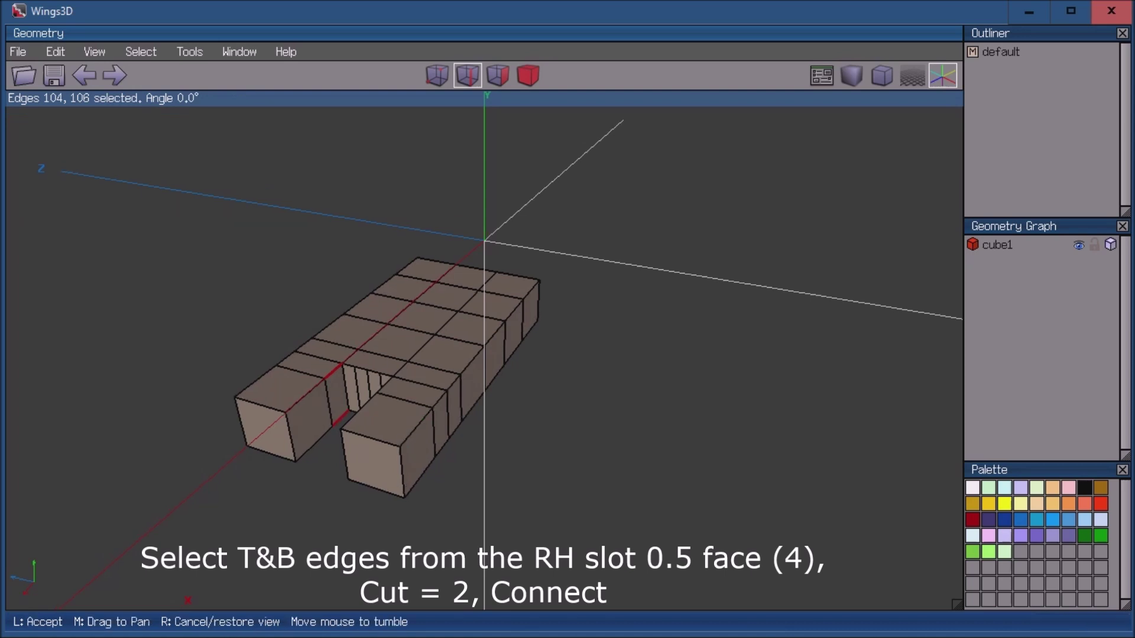
{"action": "left_click", "coordinate": [338, 419]}
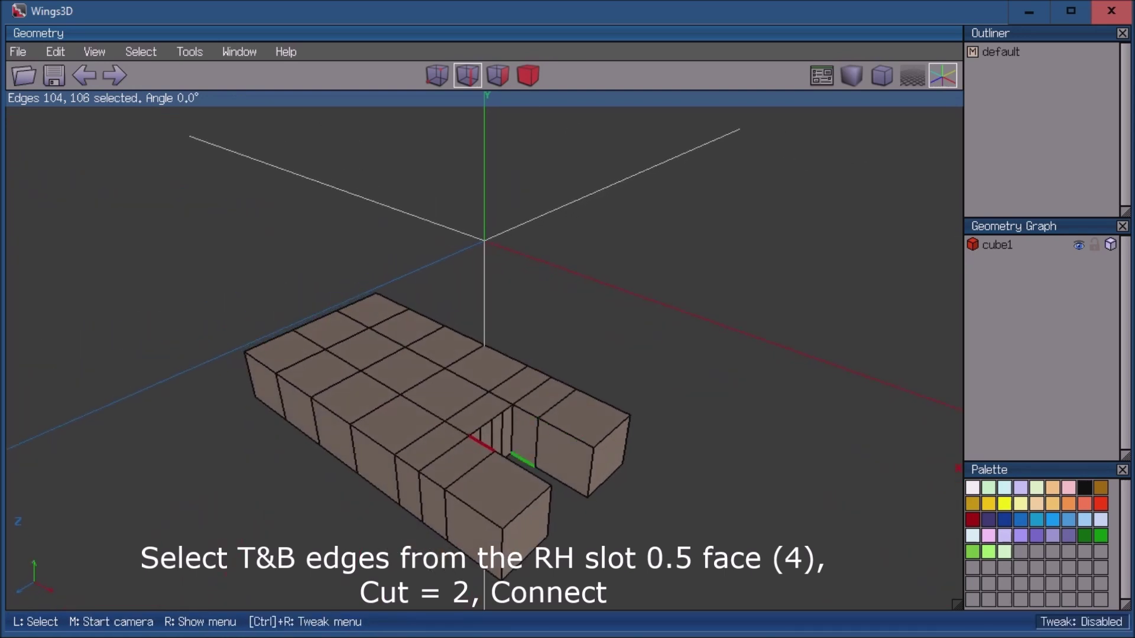
{"action": "left_click", "coordinate": [524, 412]}
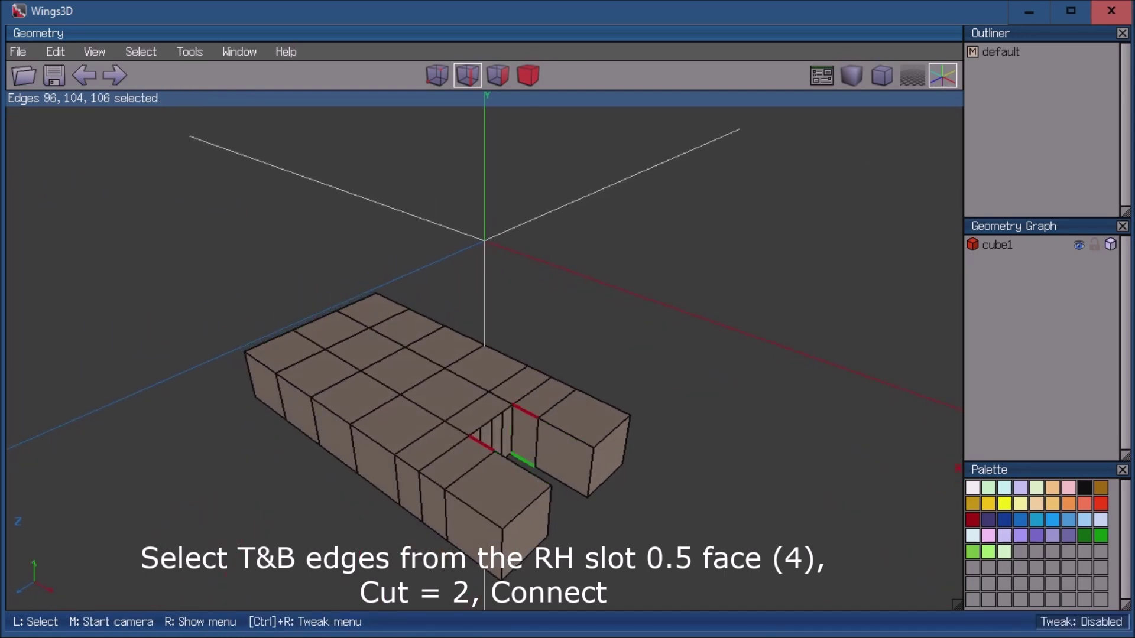
{"action": "left_click", "coordinate": [522, 459]}
{"action": "key", "text": "2"}
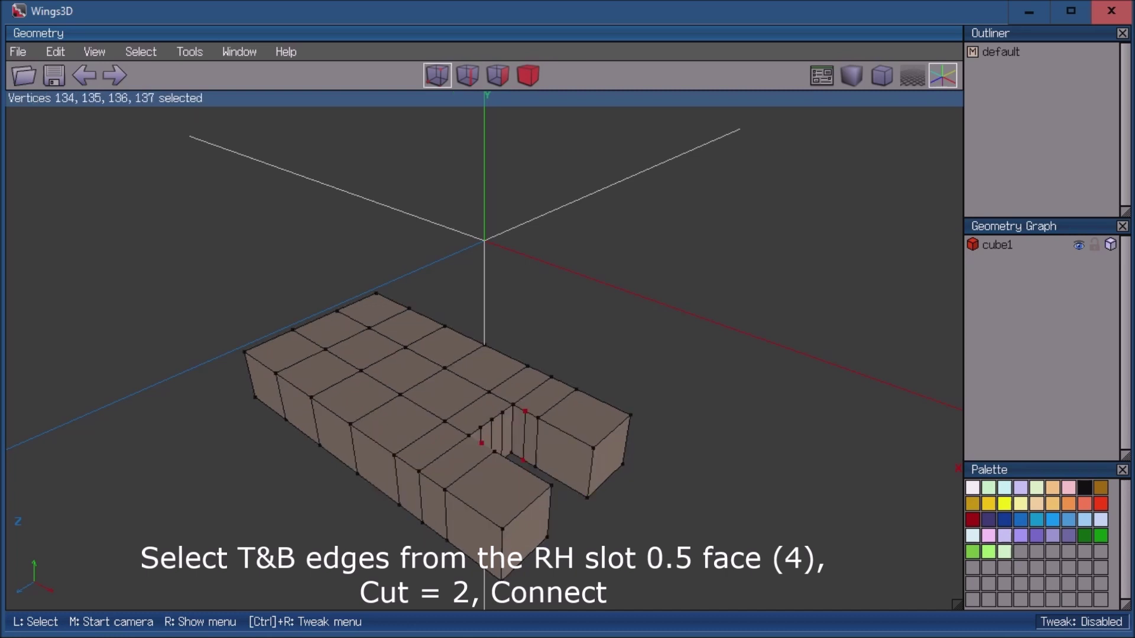
{"action": "key", "text": "space"}
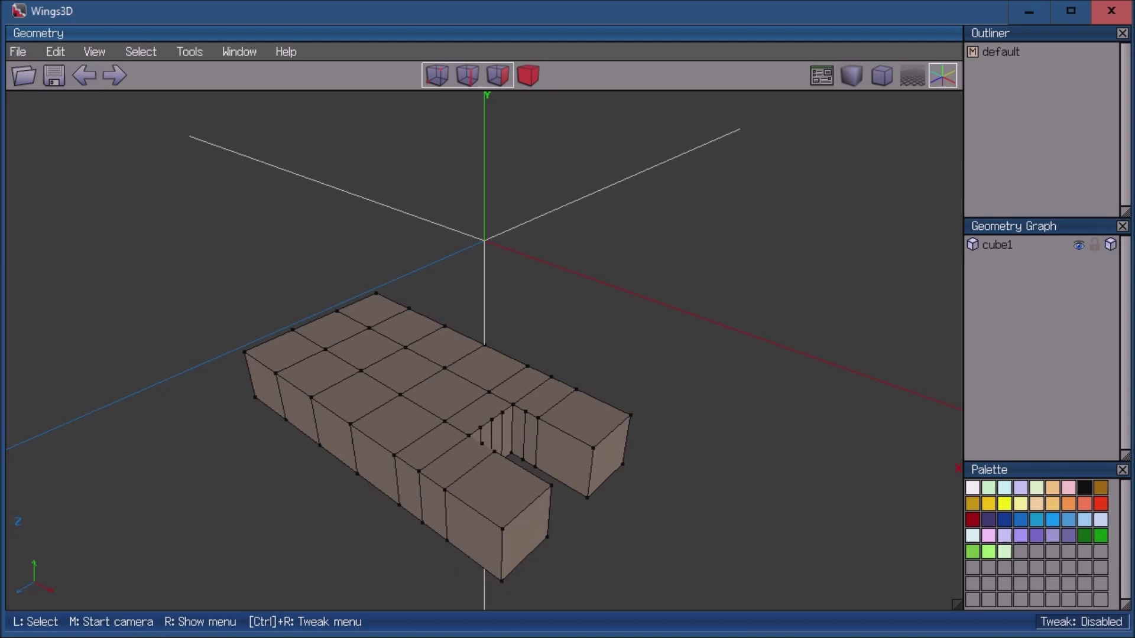
{"action": "middle_click", "coordinate": [483, 348]}
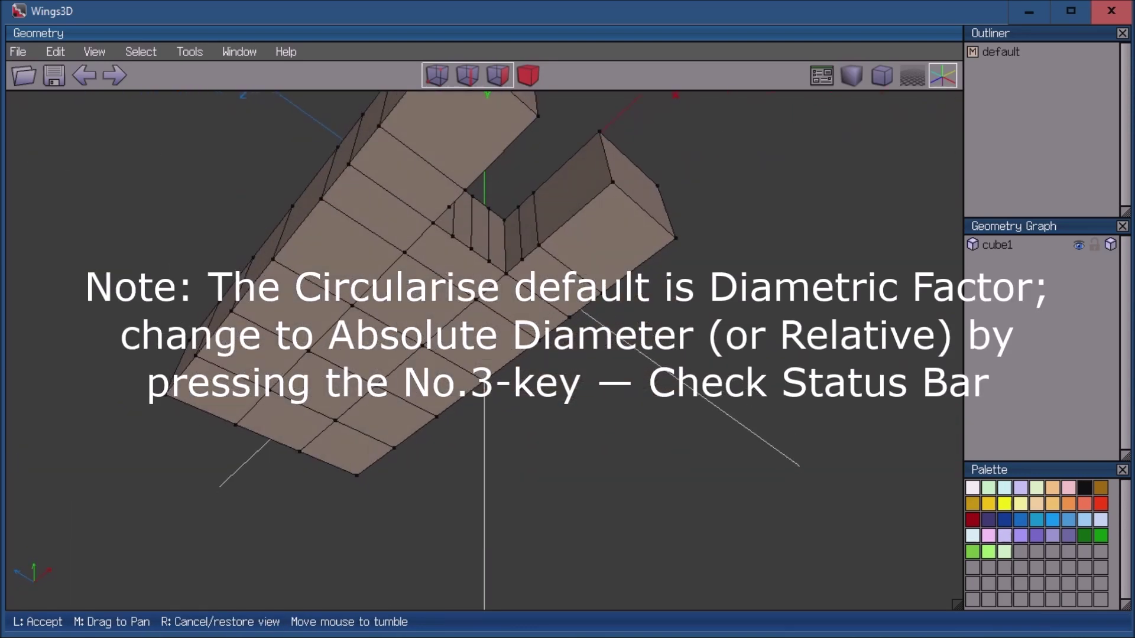
Select the 16 edges around the end of the slot
{"action": "left_click", "coordinate": [454, 252]}
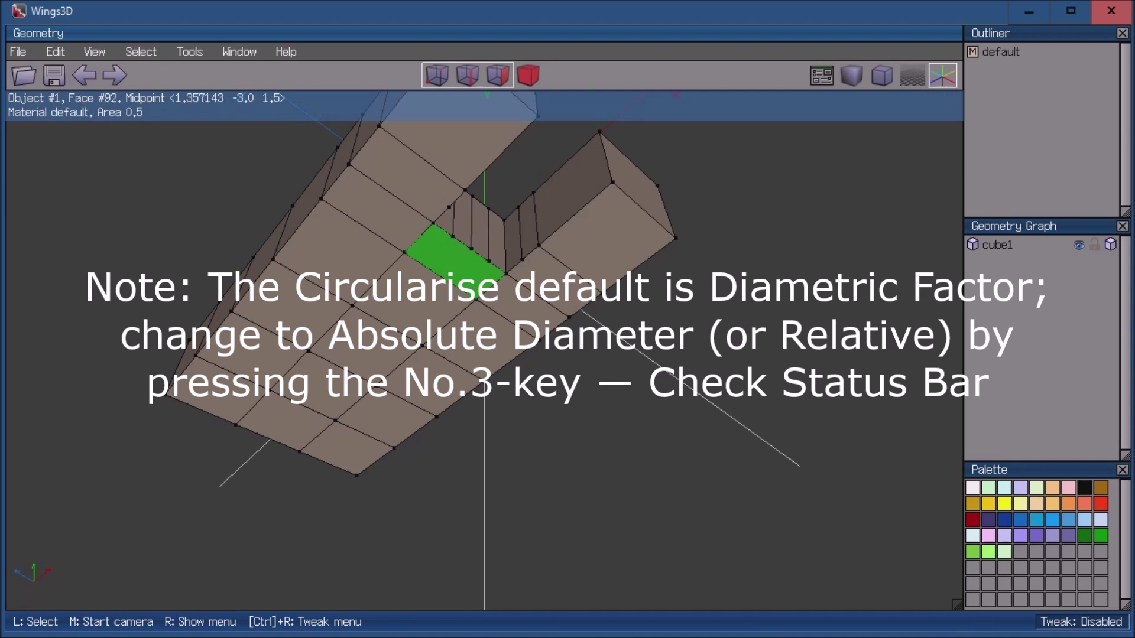
{"action": "left_click", "coordinate": [452, 235]}
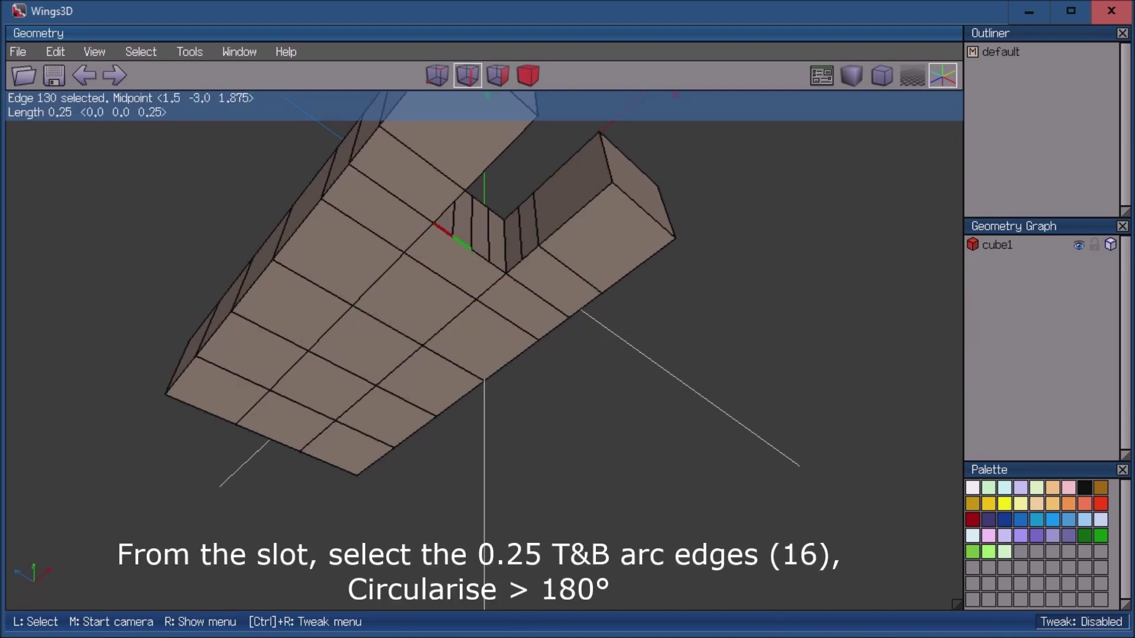
{"action": "left_click", "coordinate": [461, 242]}
{"action": "left_click", "coordinate": [496, 267]}
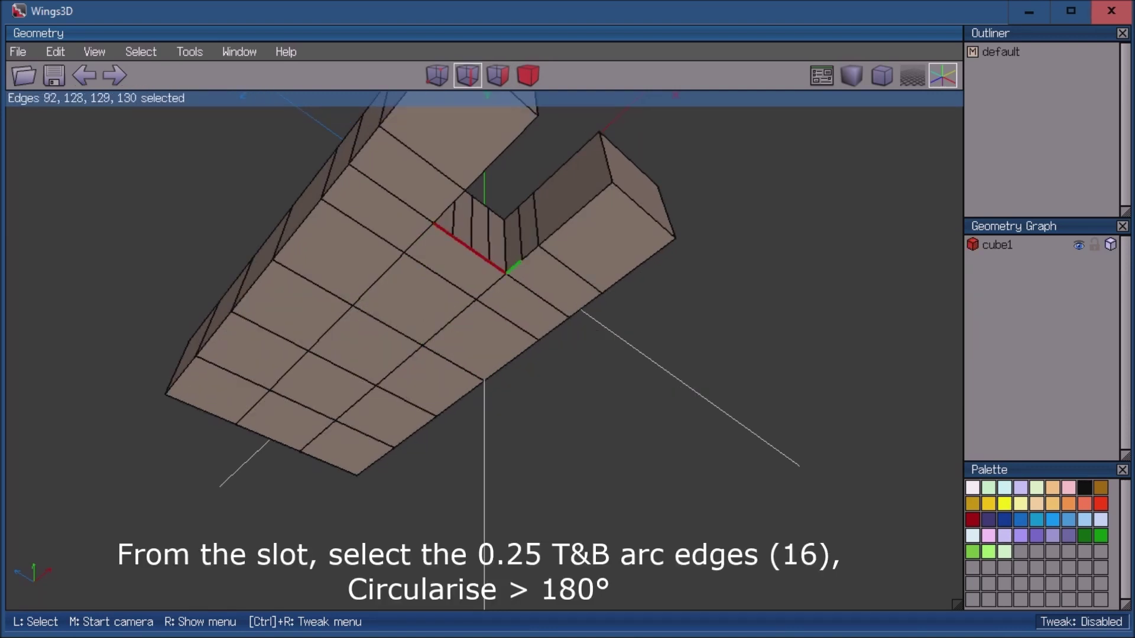
{"action": "left_click", "coordinate": [529, 253]}
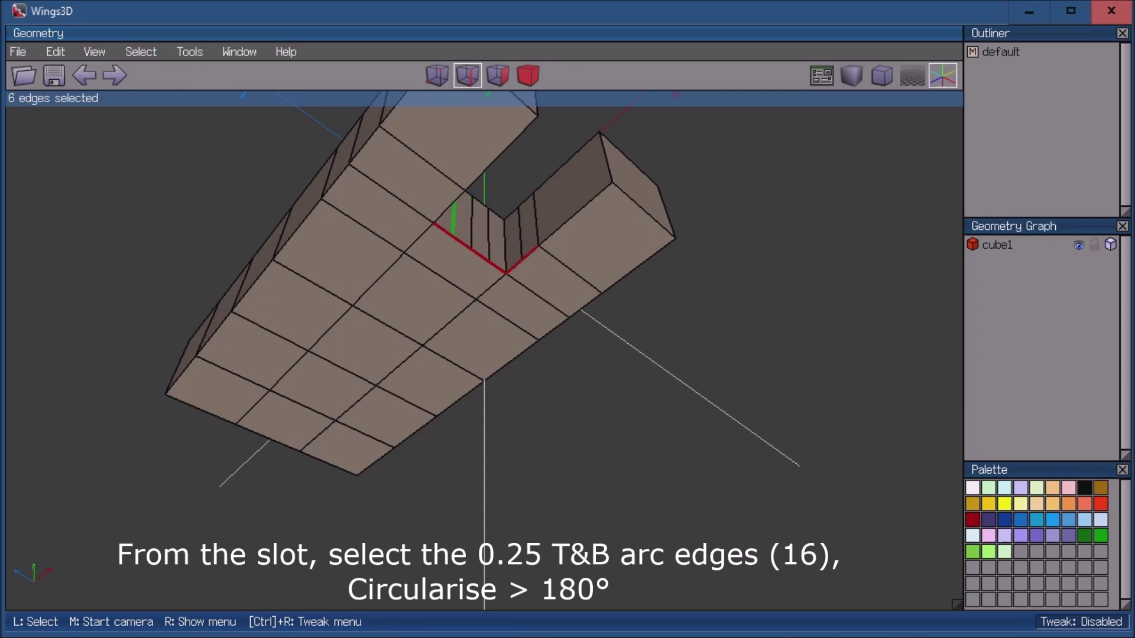
{"action": "left_click", "coordinate": [442, 215]}
{"action": "left_click", "coordinate": [450, 178]}
{"action": "left_click", "coordinate": [423, 158]}
{"action": "left_click", "coordinate": [423, 158]}
{"action": "left_click", "coordinate": [423, 158]}
{"action": "left_click", "coordinate": [456, 198]}
{"action": "key", "text": "i"}
{"action": "middle_click", "coordinate": [484, 355]}
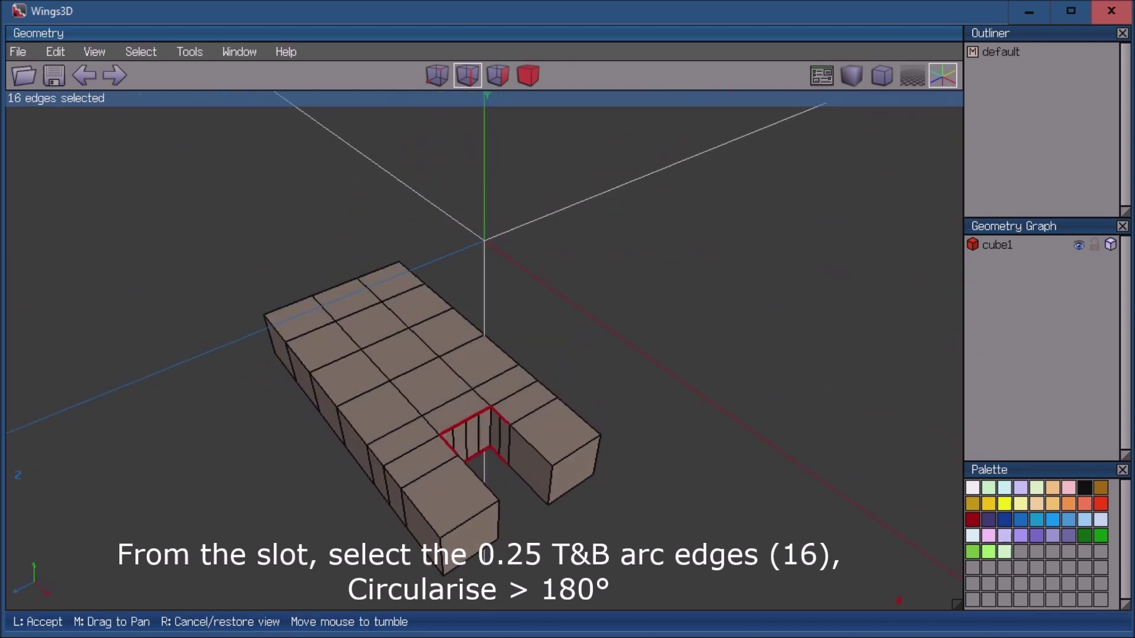
{"action": "left_click", "coordinate": [484, 355]}
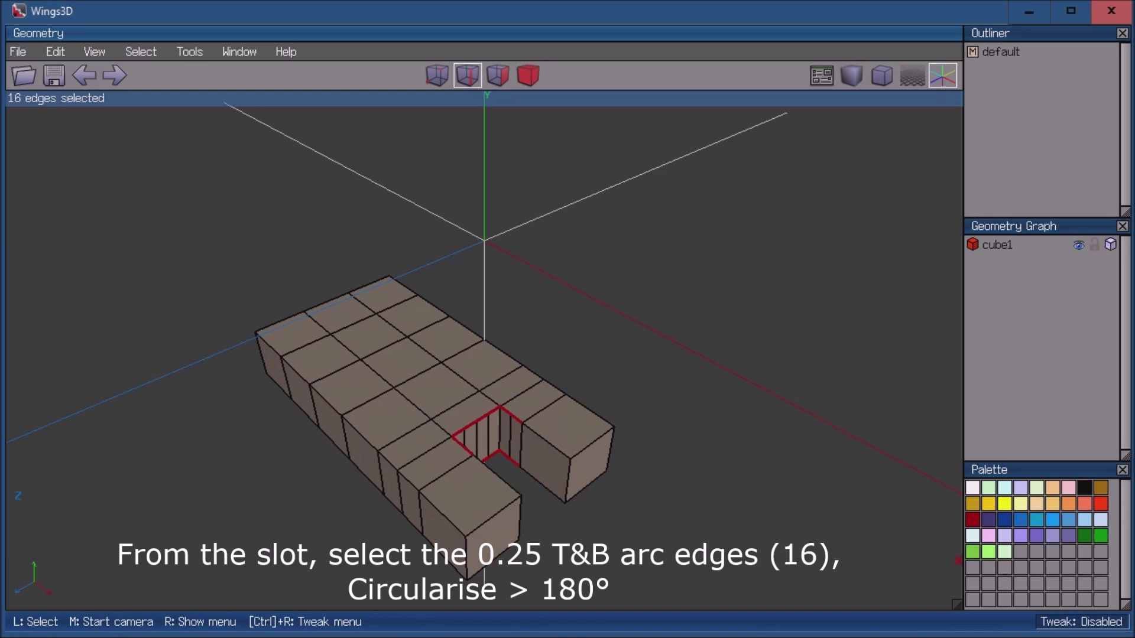
Circularise the selected slot edges into a 180° arc
{"action": "right_click", "coordinate": [669, 355]}
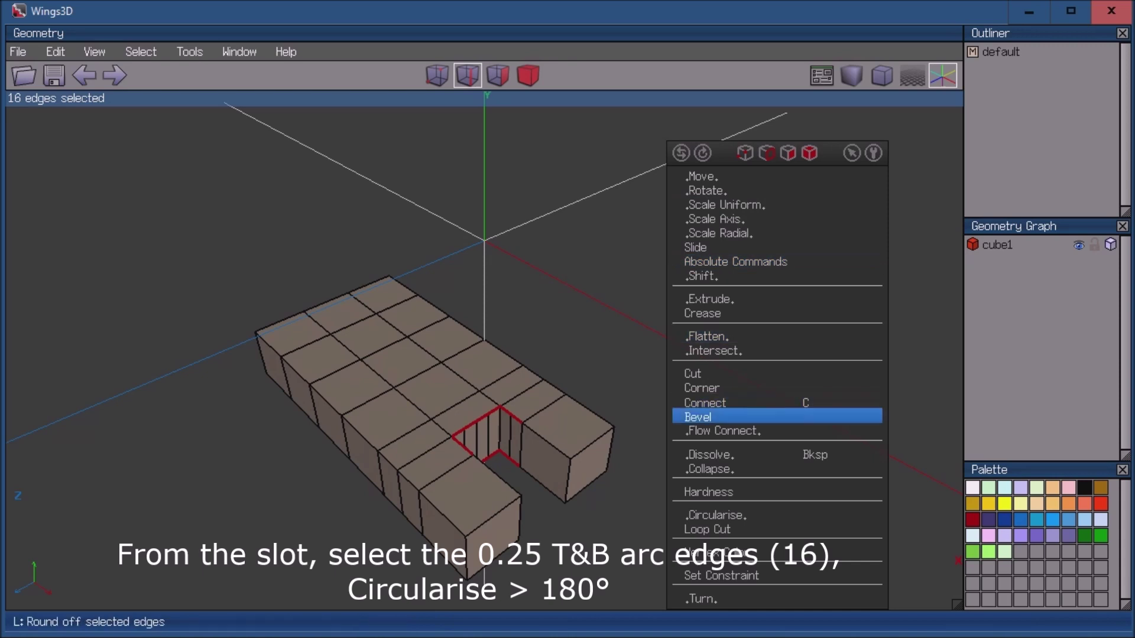
{"action": "left_click", "coordinate": [715, 515]}
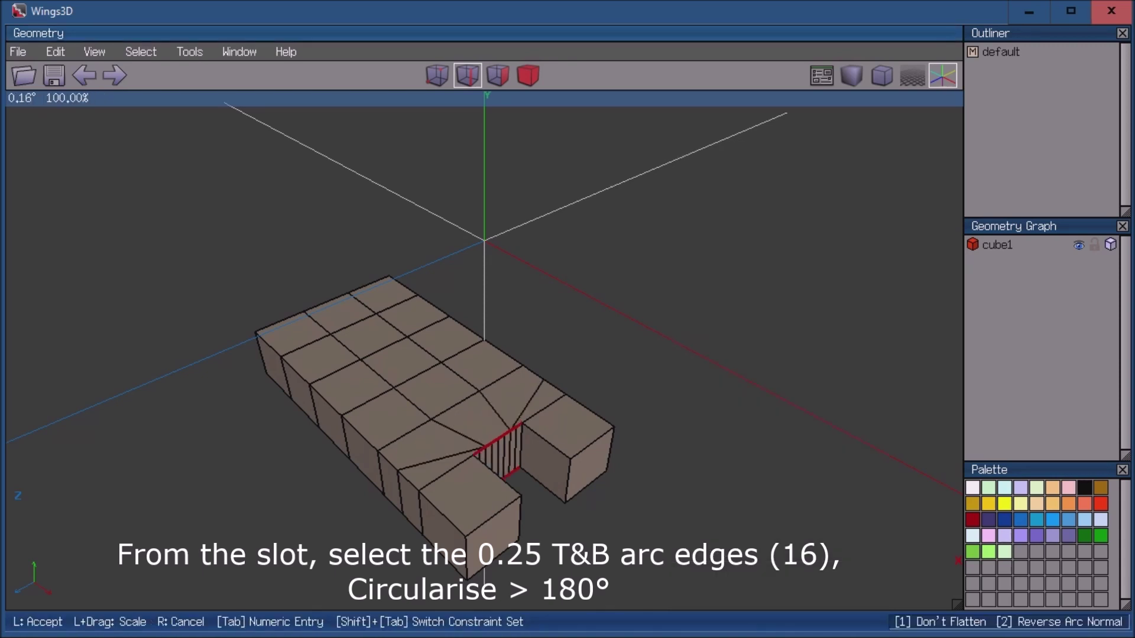
{"action": "key", "text": "Tab"}
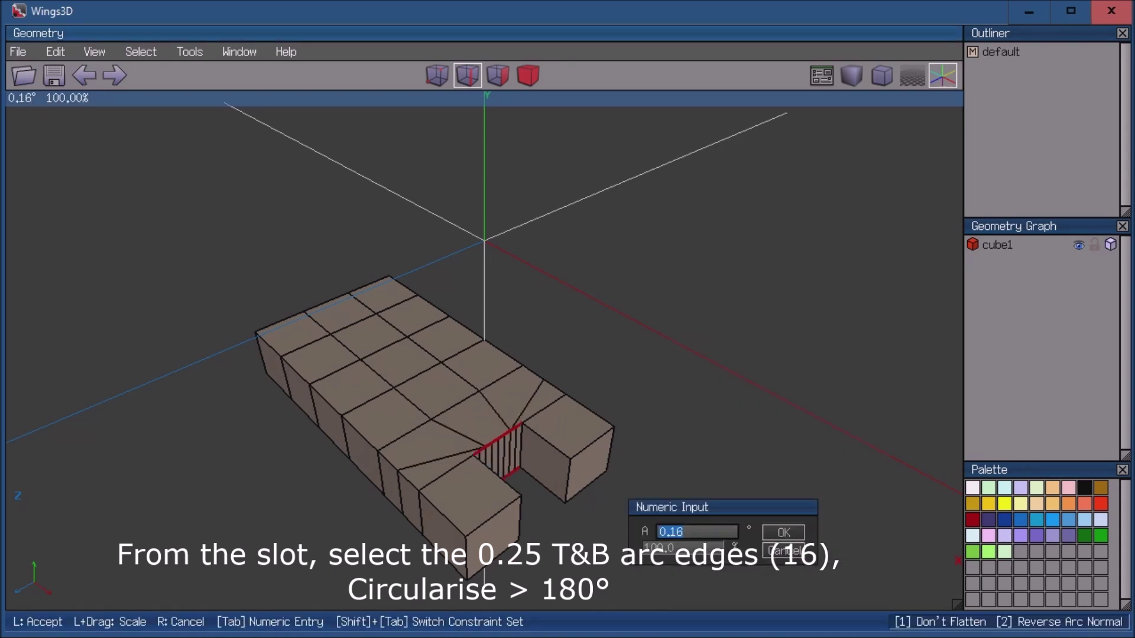
{"action": "type", "text": "180"}
{"action": "key", "text": "Return"}
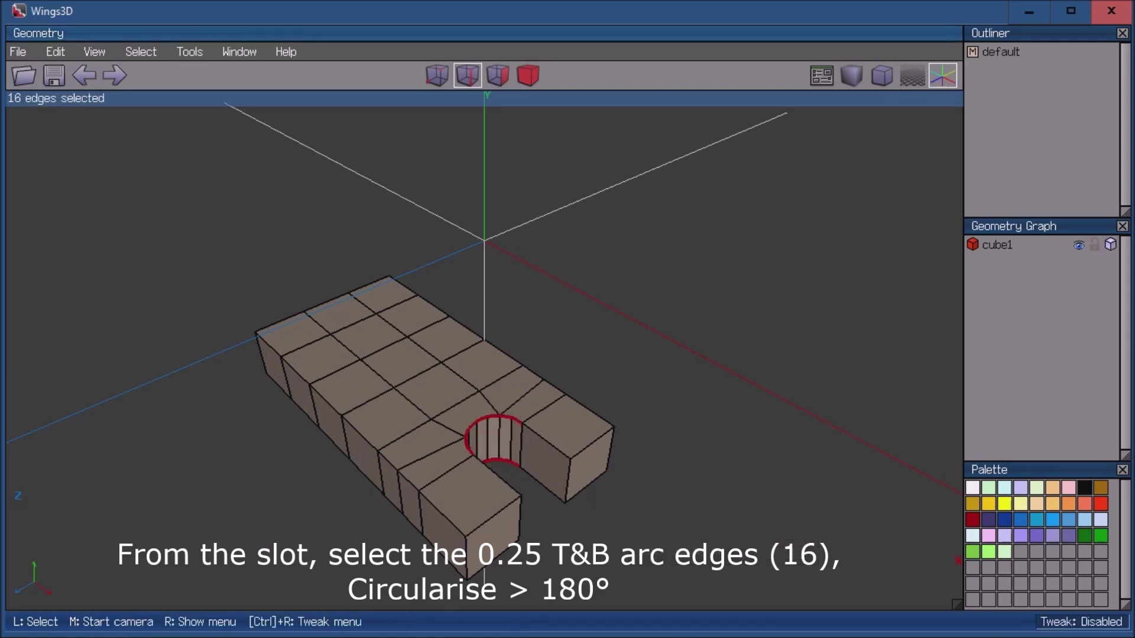
{"action": "key", "text": "space"}
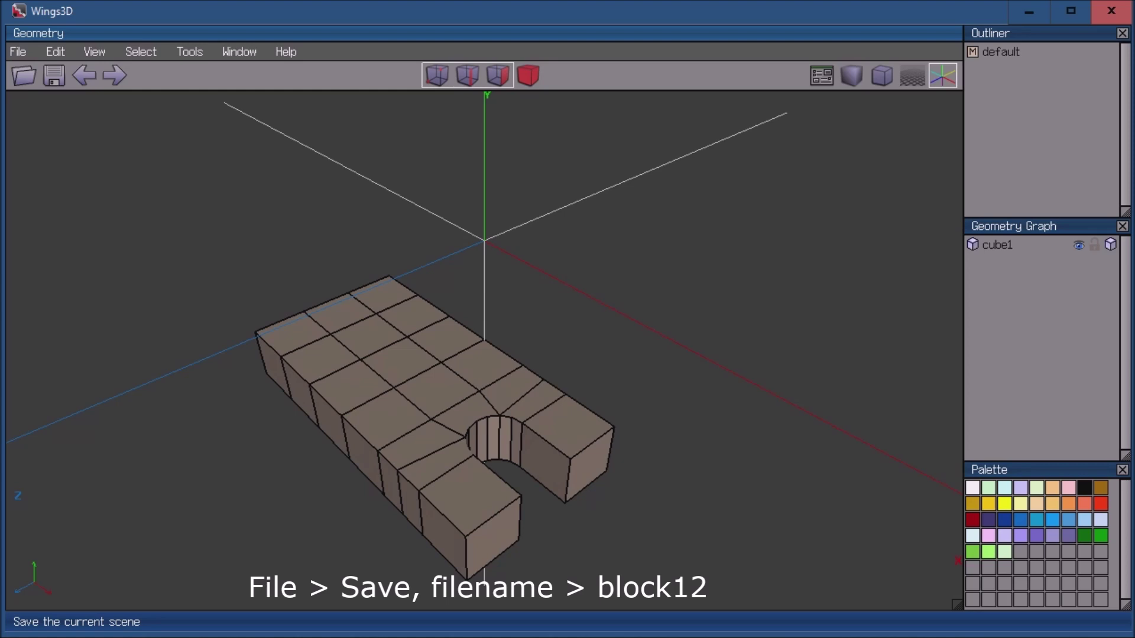
Save the model as block12.wings in the blocks 1-12 wings3d folder
{"action": "left_click", "coordinate": [54, 75]}
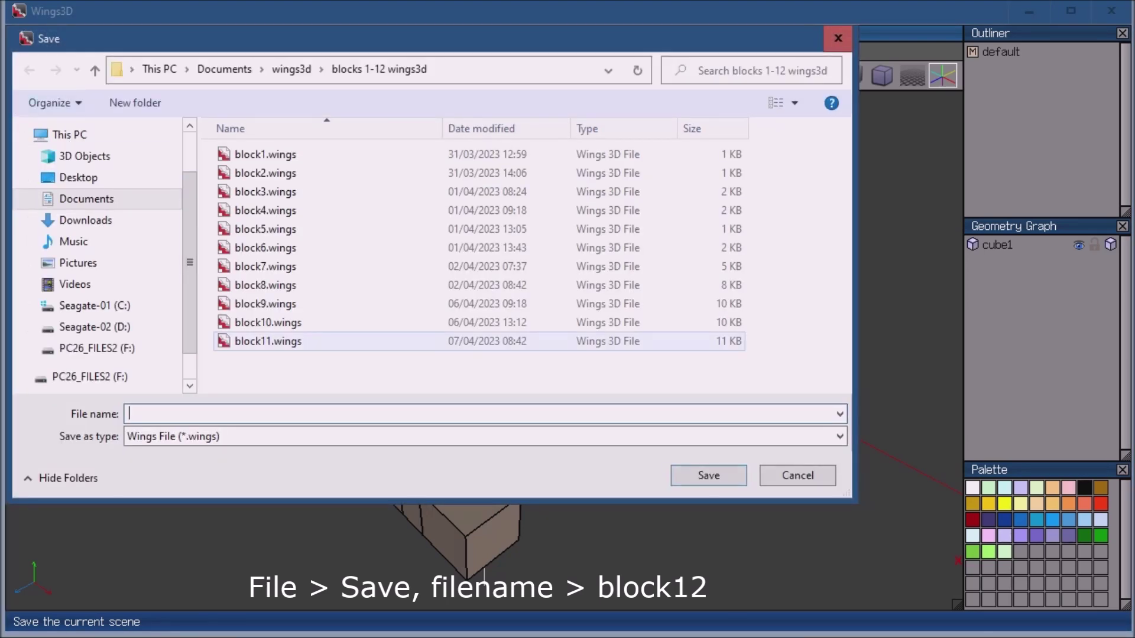
{"action": "left_click", "coordinate": [267, 341]}
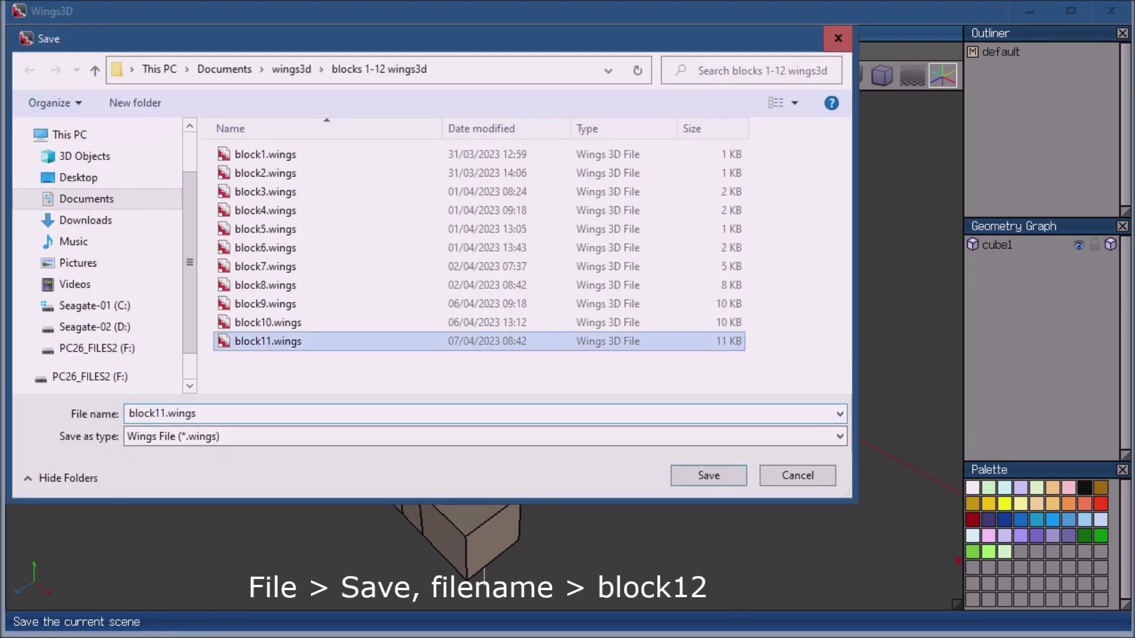
{"action": "left_click", "coordinate": [160, 413]}
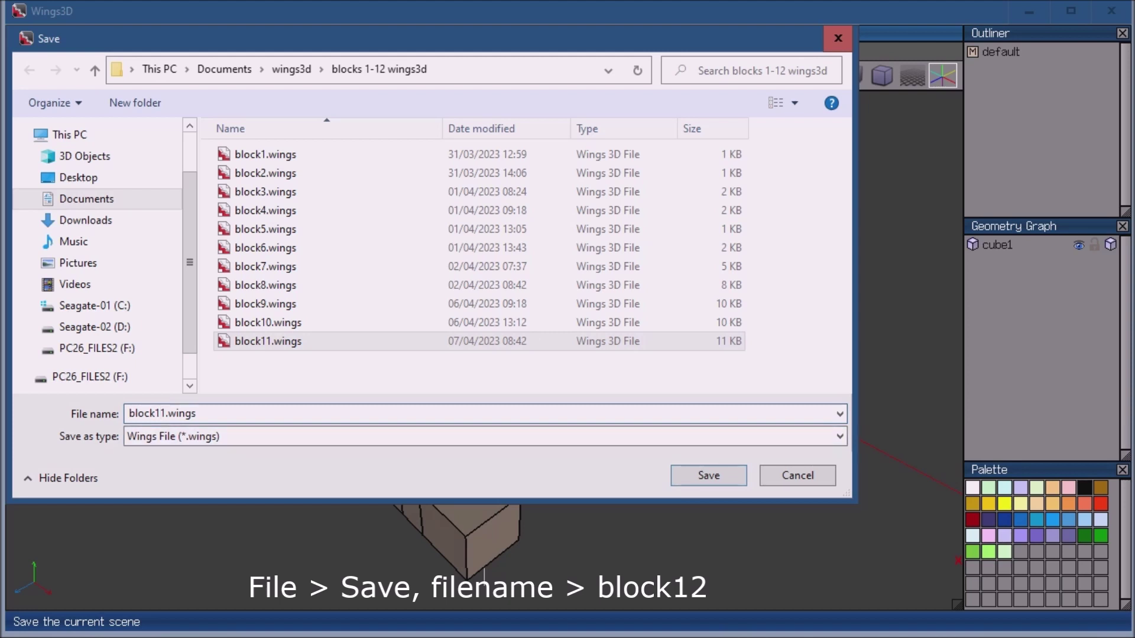
{"action": "key", "text": "Delete"}
{"action": "type", "text": "2"}
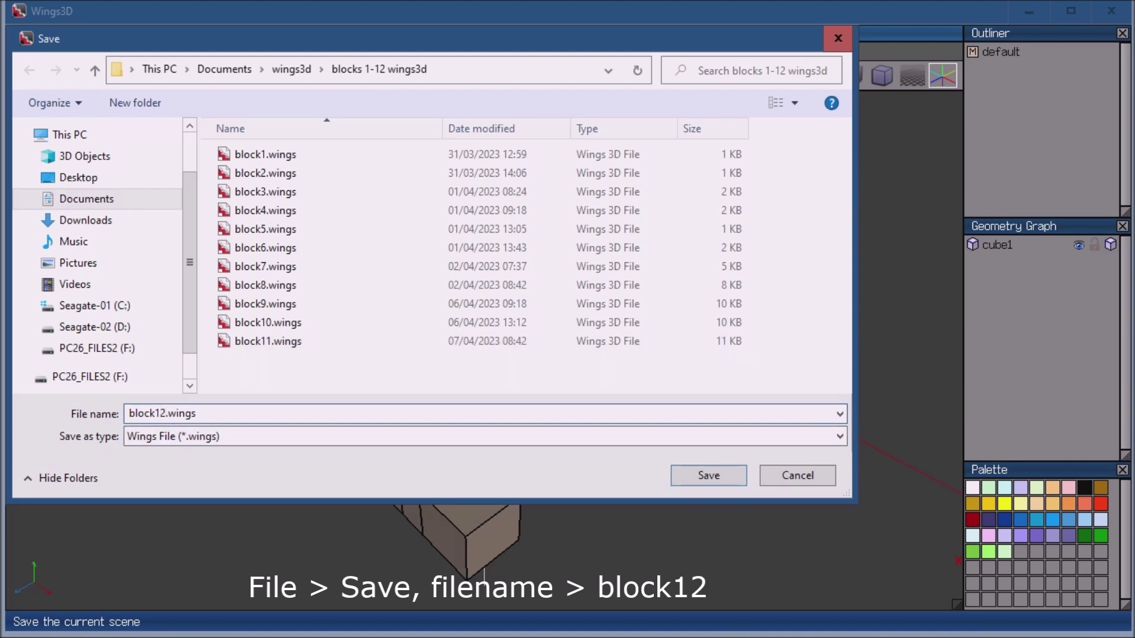
{"action": "key", "text": "Return"}
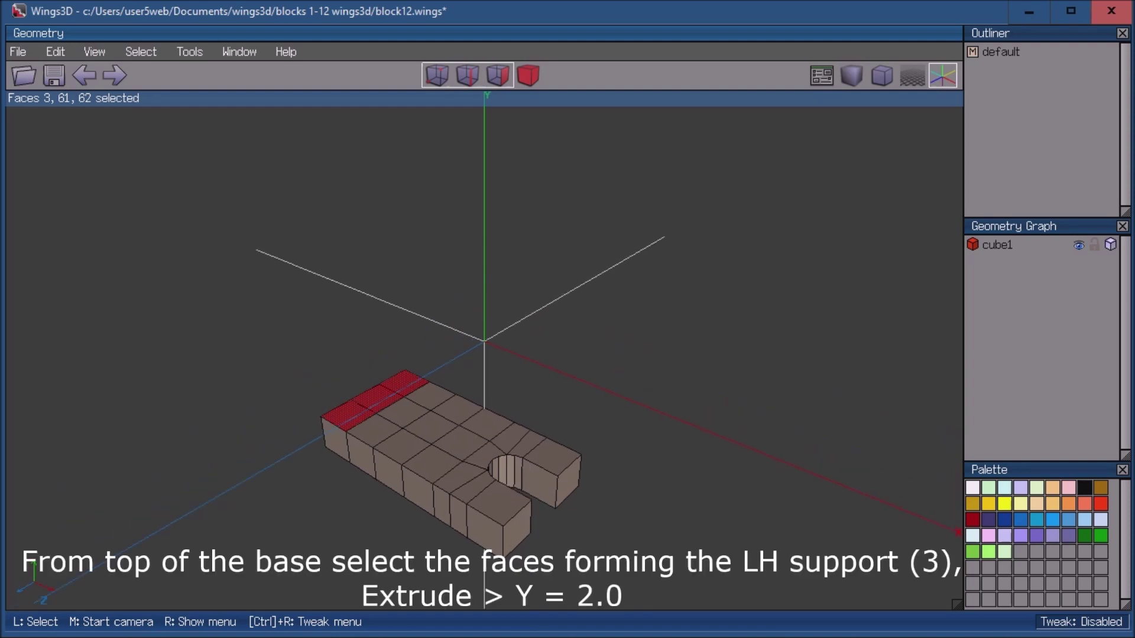
Extrude the selected left-end faces 2 units up along Y
{"action": "right_click", "coordinate": [695, 565]}
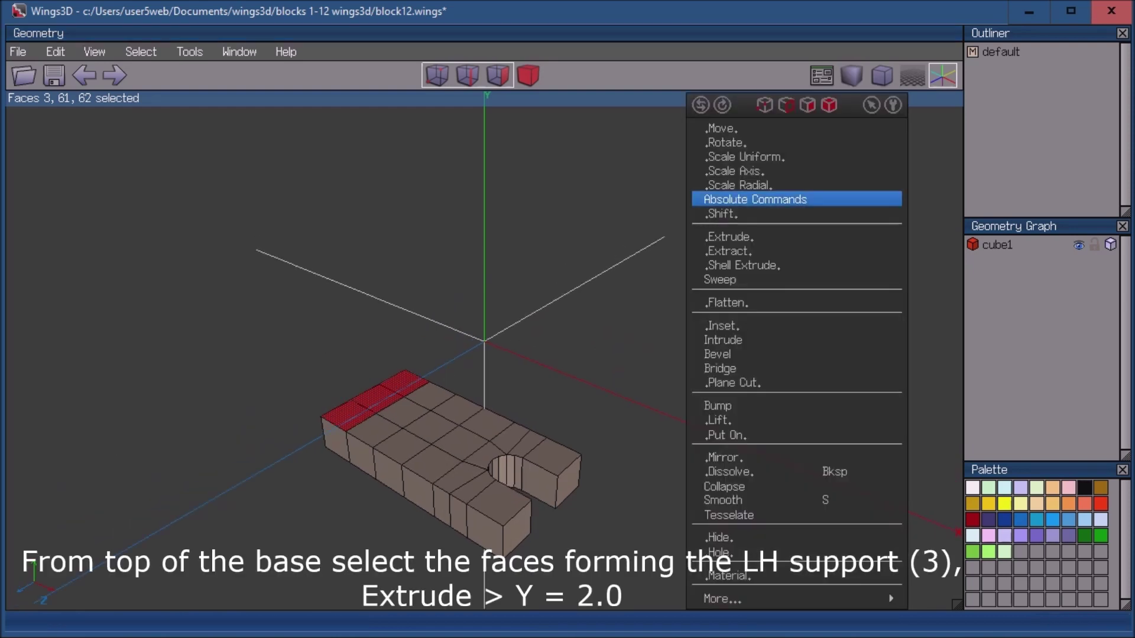
{"action": "left_click", "coordinate": [728, 237]}
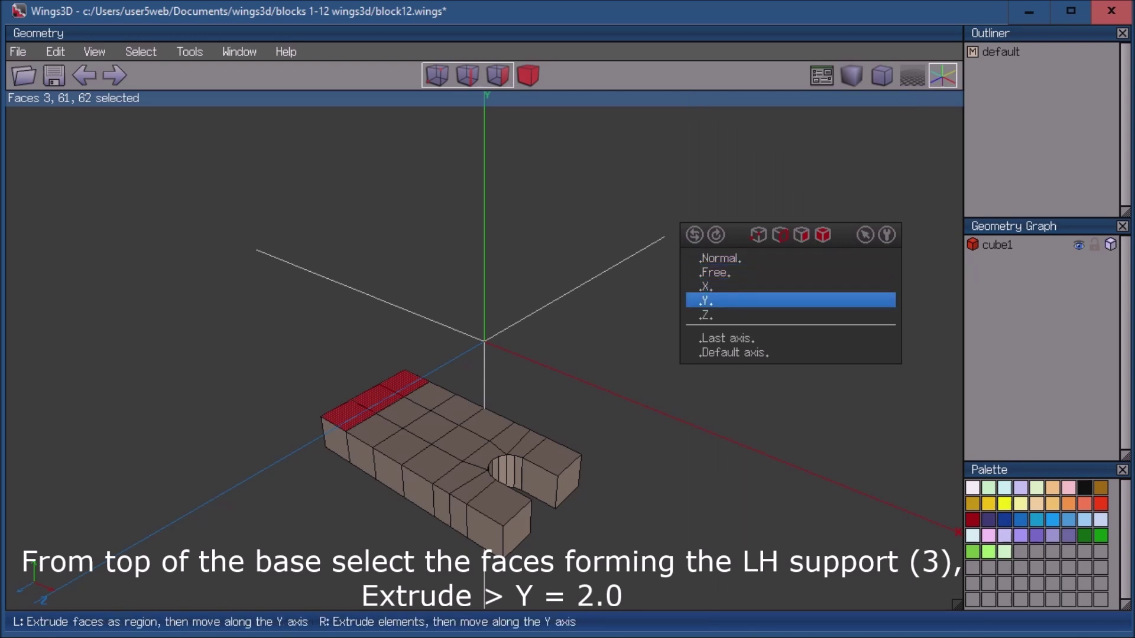
{"action": "left_click", "coordinate": [707, 300]}
{"action": "key", "text": "Tab"}
{"action": "type", "text": "2"}
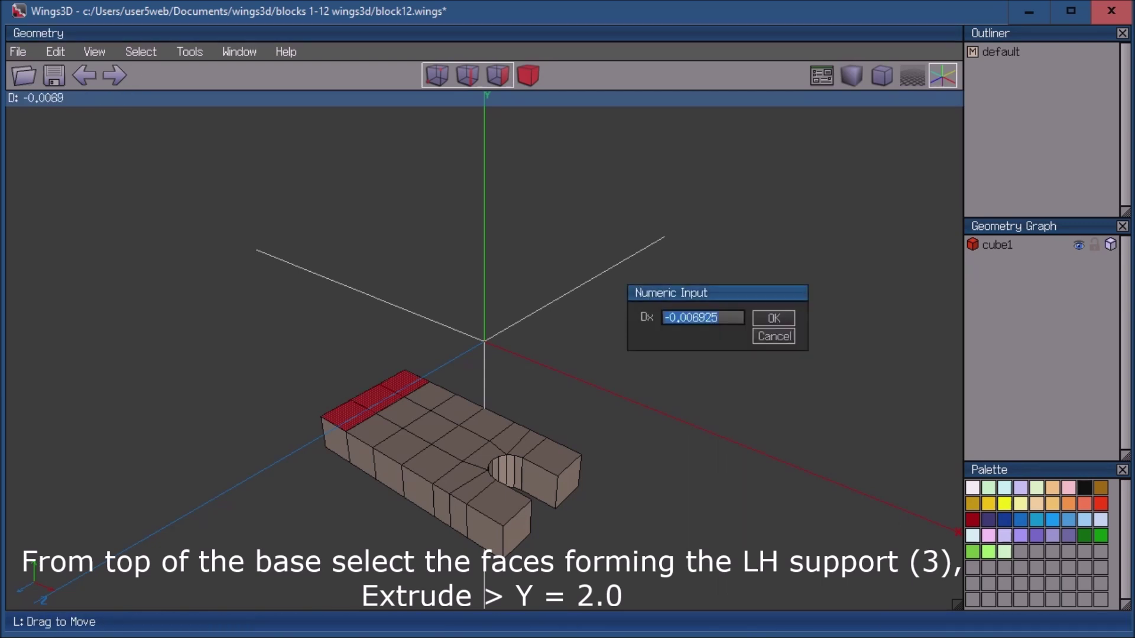
{"action": "key", "text": "Return"}
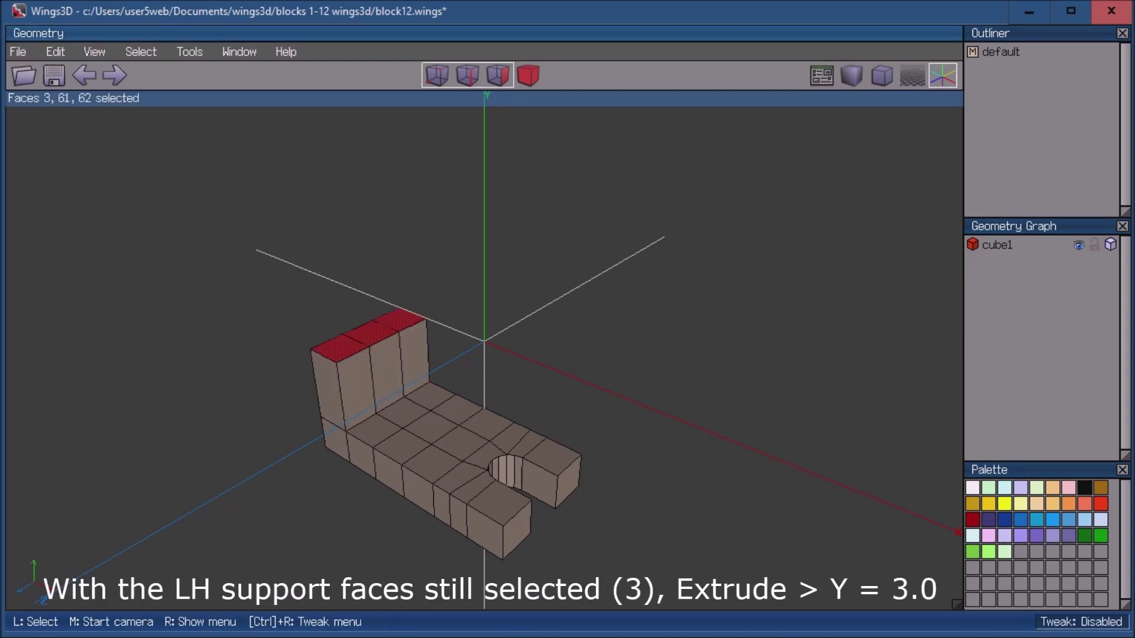
Extrude the same faces another 3 units along Y to finish the upright support
{"action": "right_click", "coordinate": [665, 127]}
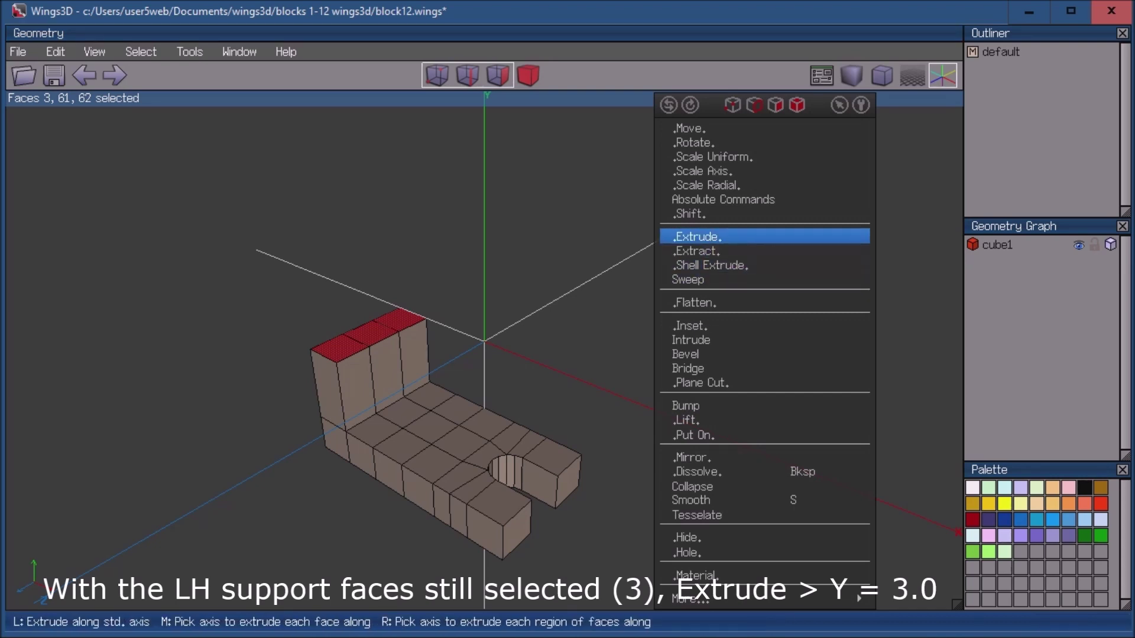
{"action": "left_click", "coordinate": [698, 236]}
{"action": "left_click", "coordinate": [677, 299]}
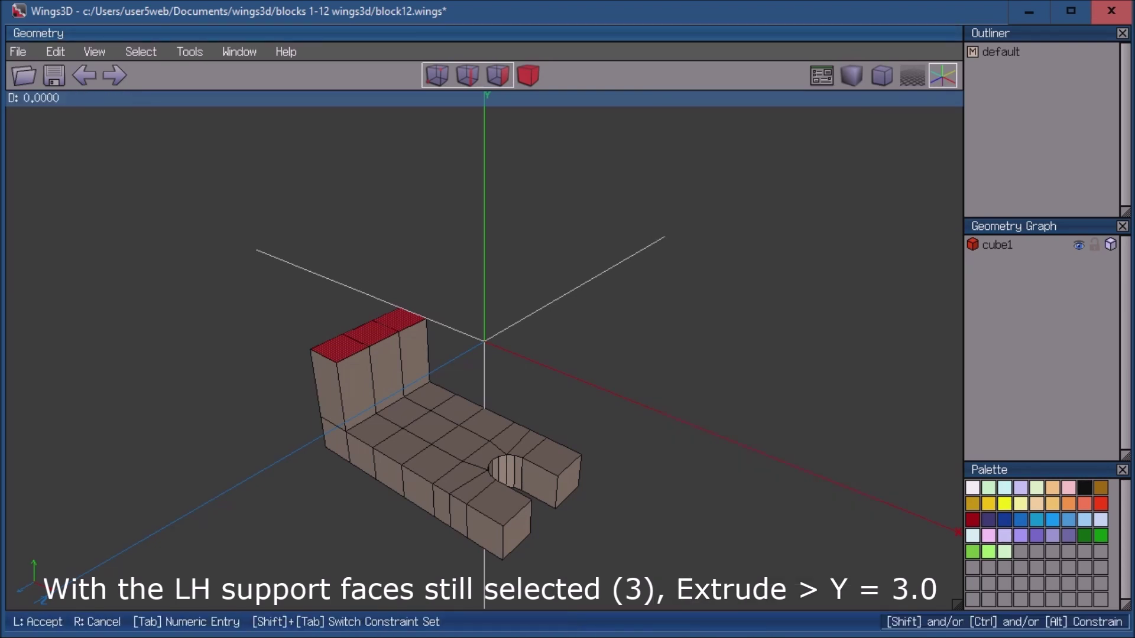
{"action": "key", "text": "Tab"}
{"action": "type", "text": "3"}
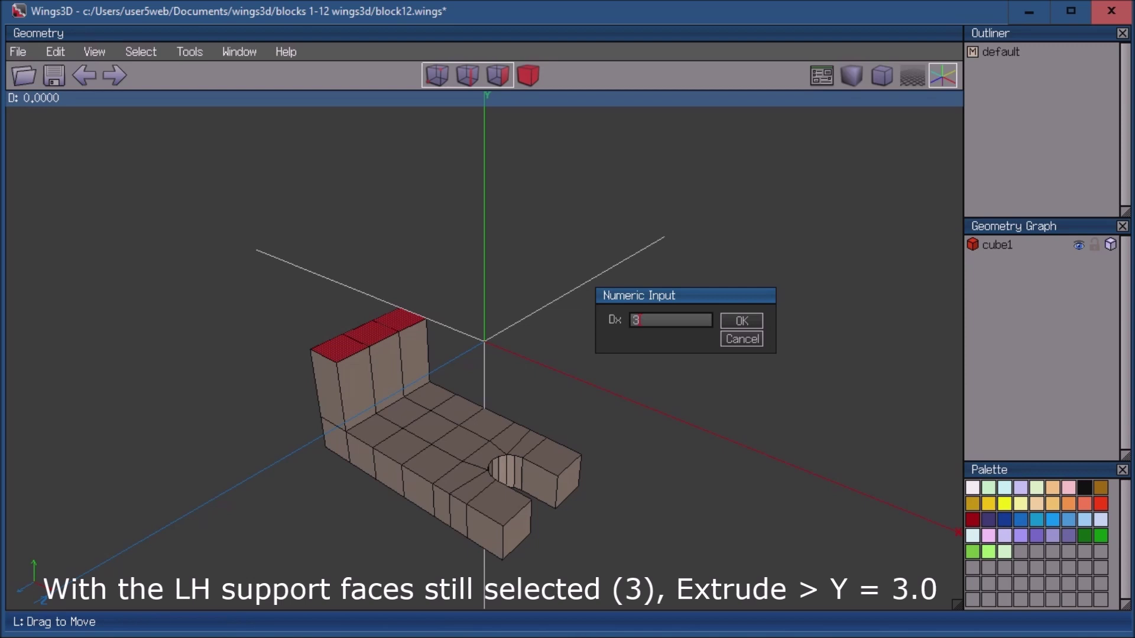
{"action": "key", "text": "Return"}
{"action": "key", "text": "space"}
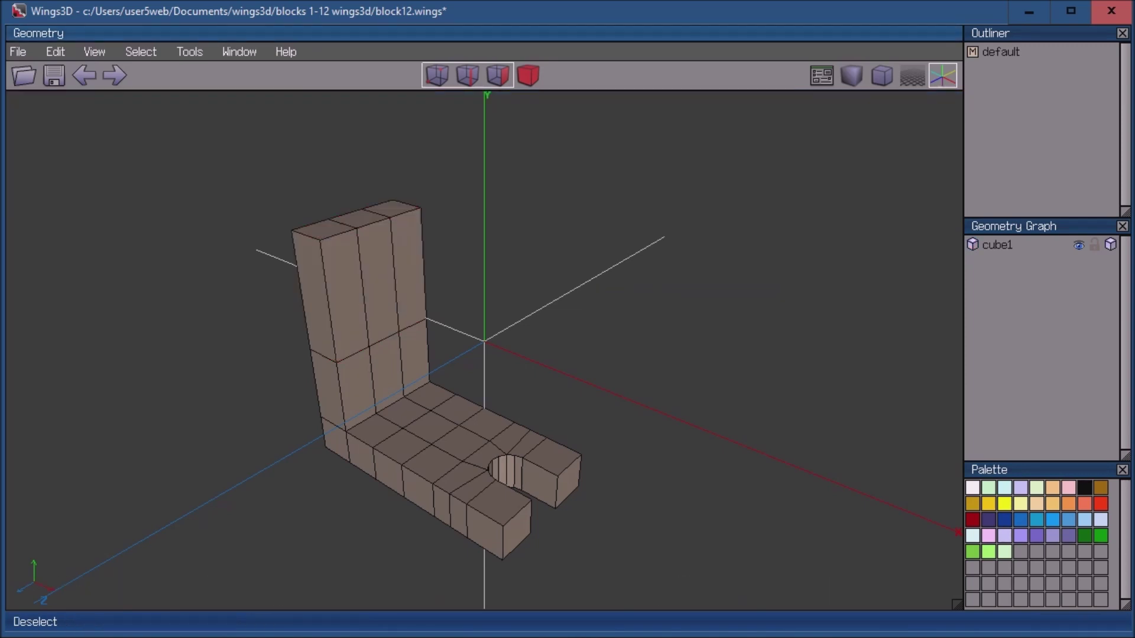
{"action": "left_click", "coordinate": [467, 76]}
{"action": "left_click", "coordinate": [394, 275]}
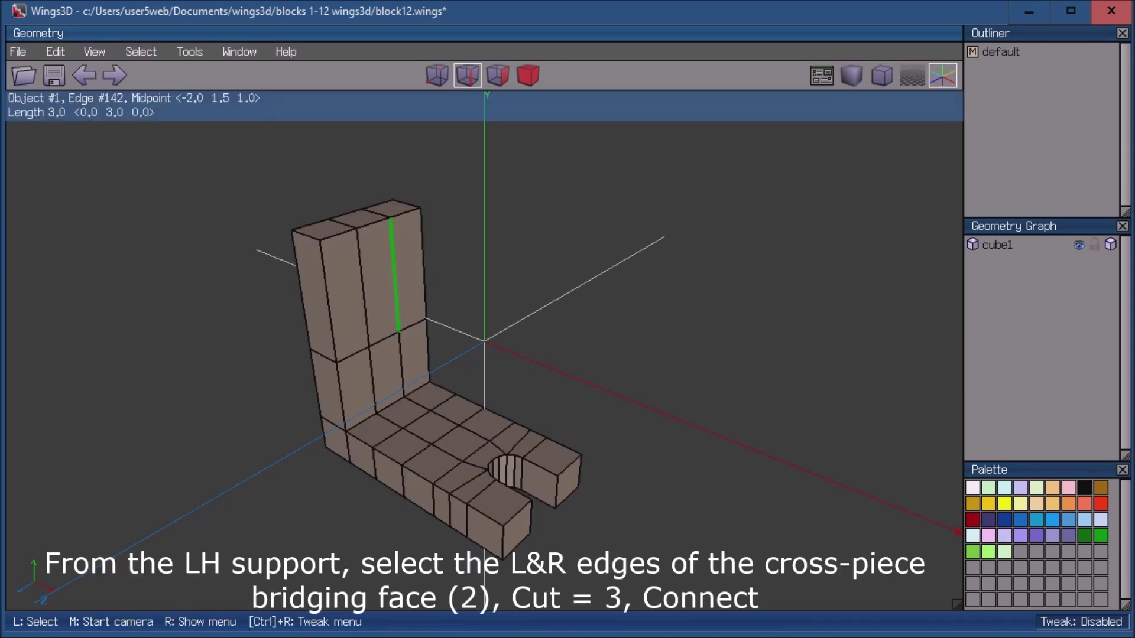
Cut the two side edges of the left support's inner face into three and connect them
{"action": "left_click", "coordinate": [394, 275]}
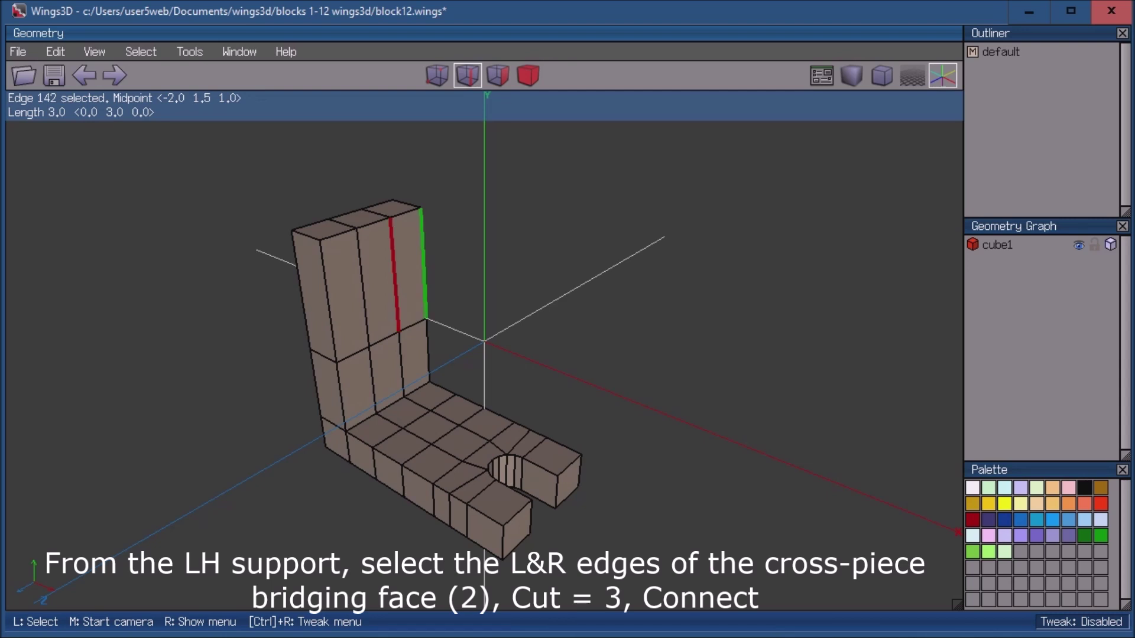
{"action": "left_click", "coordinate": [423, 263]}
{"action": "key", "text": "3"}
{"action": "key", "text": "c"}
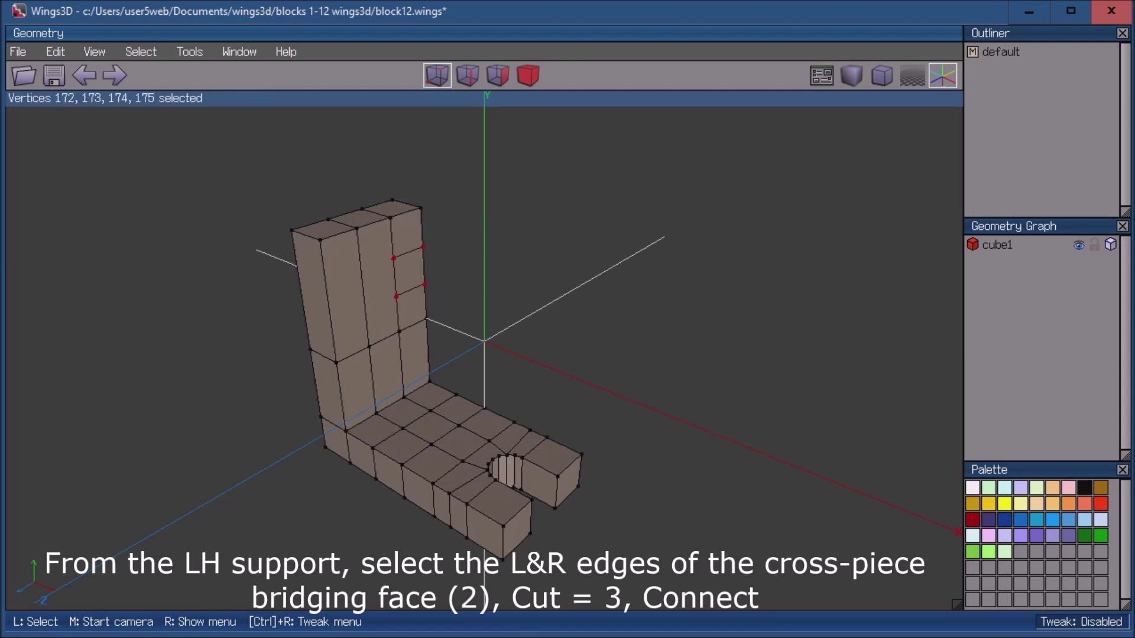
{"action": "key", "text": "space"}
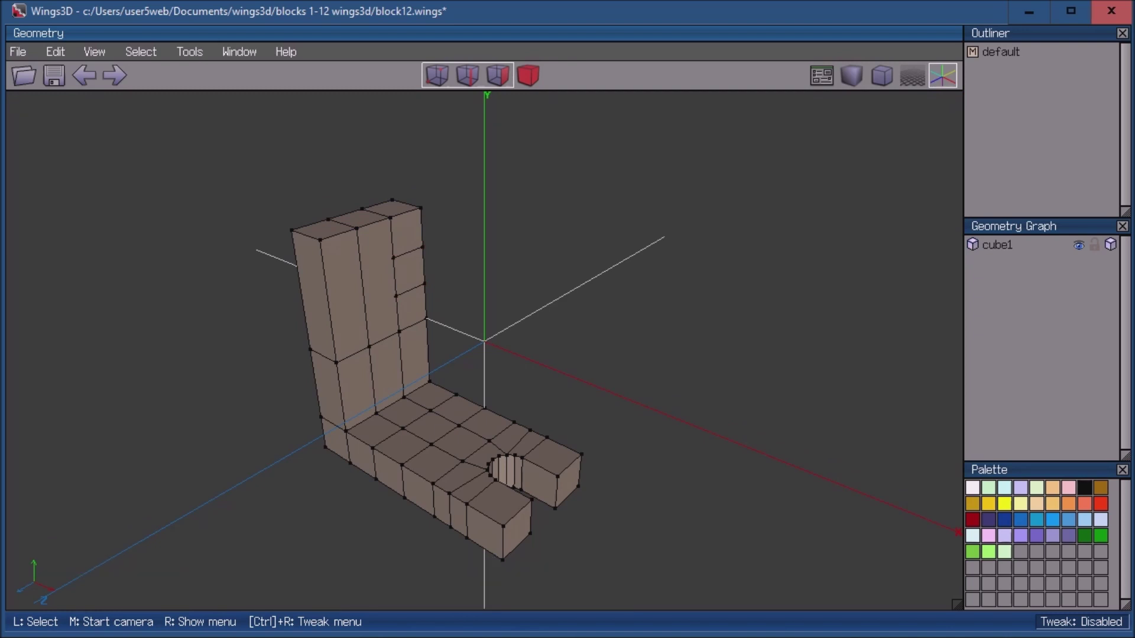
{"action": "middle_click", "coordinate": [483, 341]}
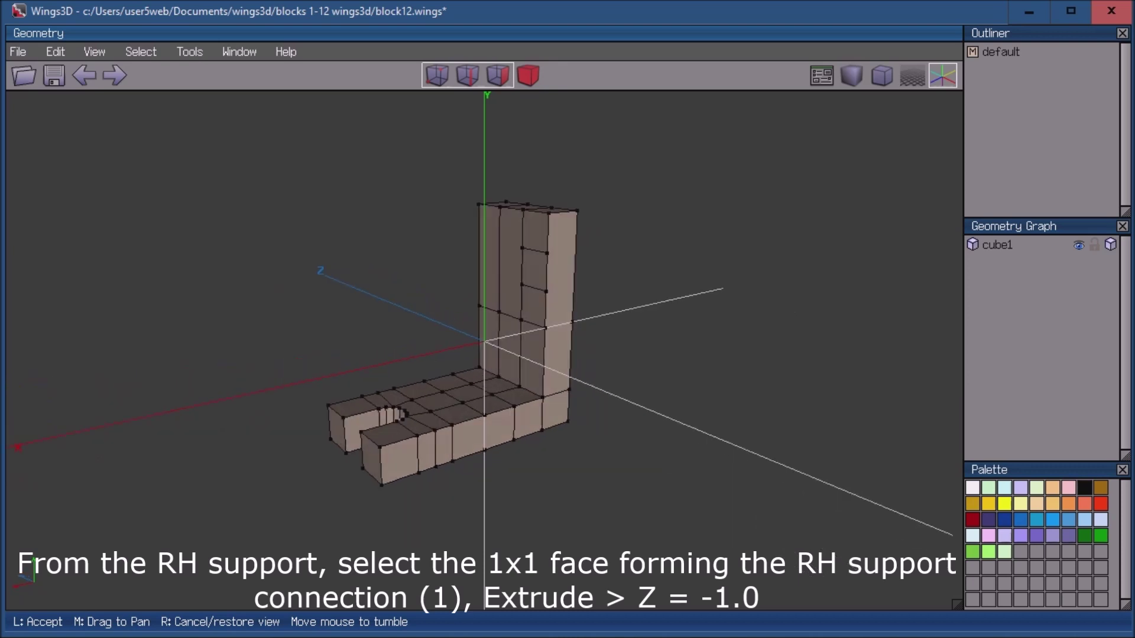
Extrude the base's 1x1 end face -1 along Z
{"action": "left_click", "coordinate": [484, 341]}
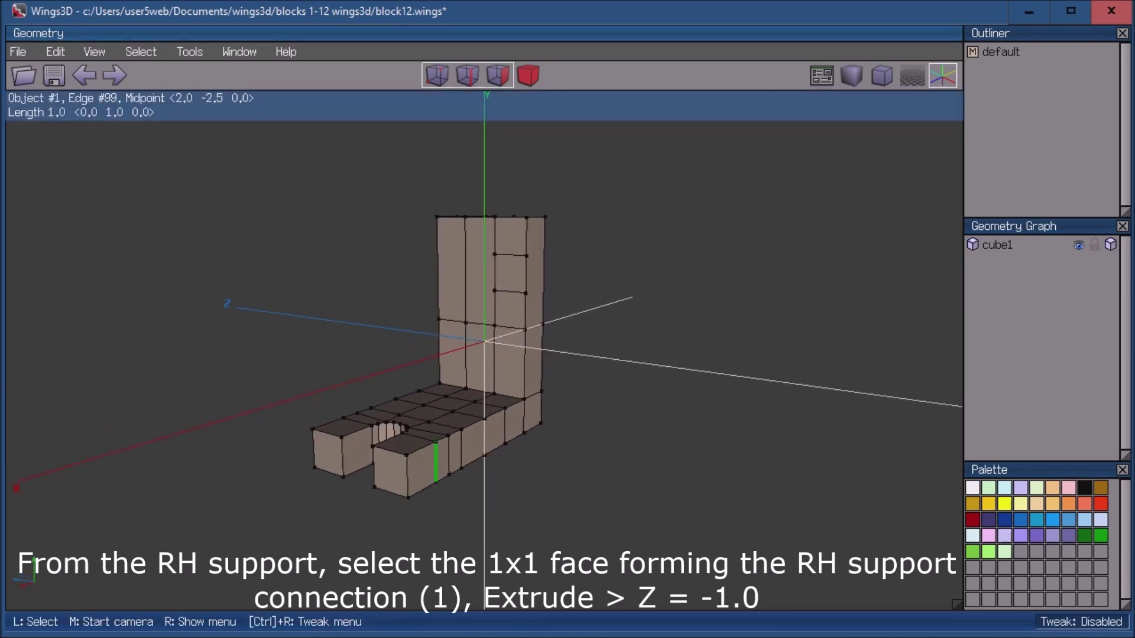
{"action": "left_click", "coordinate": [421, 470]}
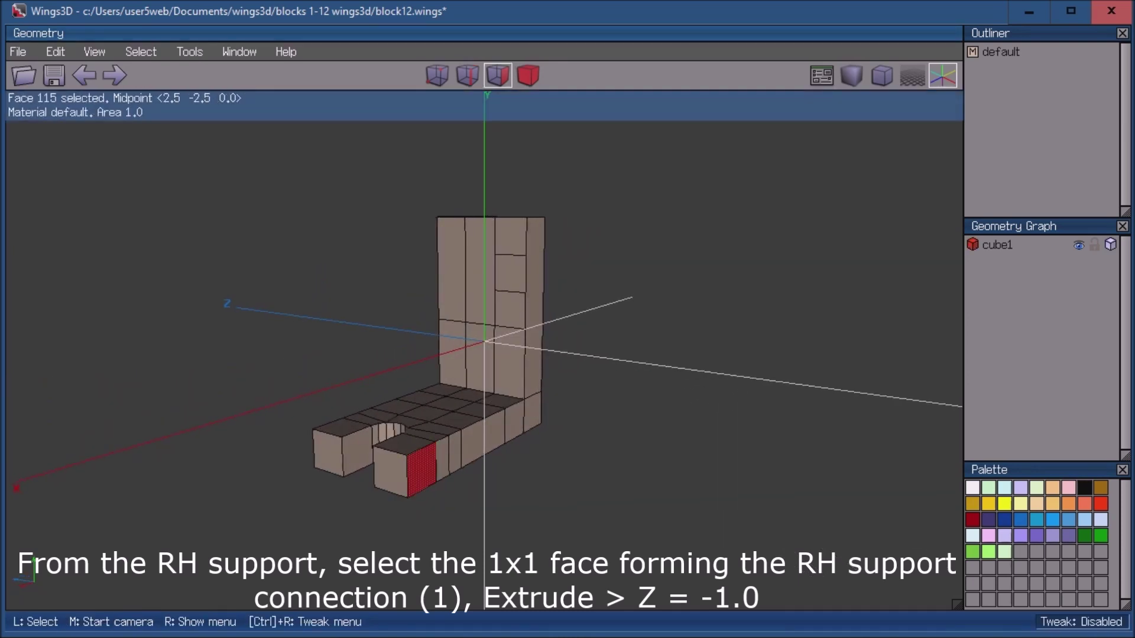
{"action": "right_click", "coordinate": [632, 233]}
{"action": "left_click", "coordinate": [651, 233]}
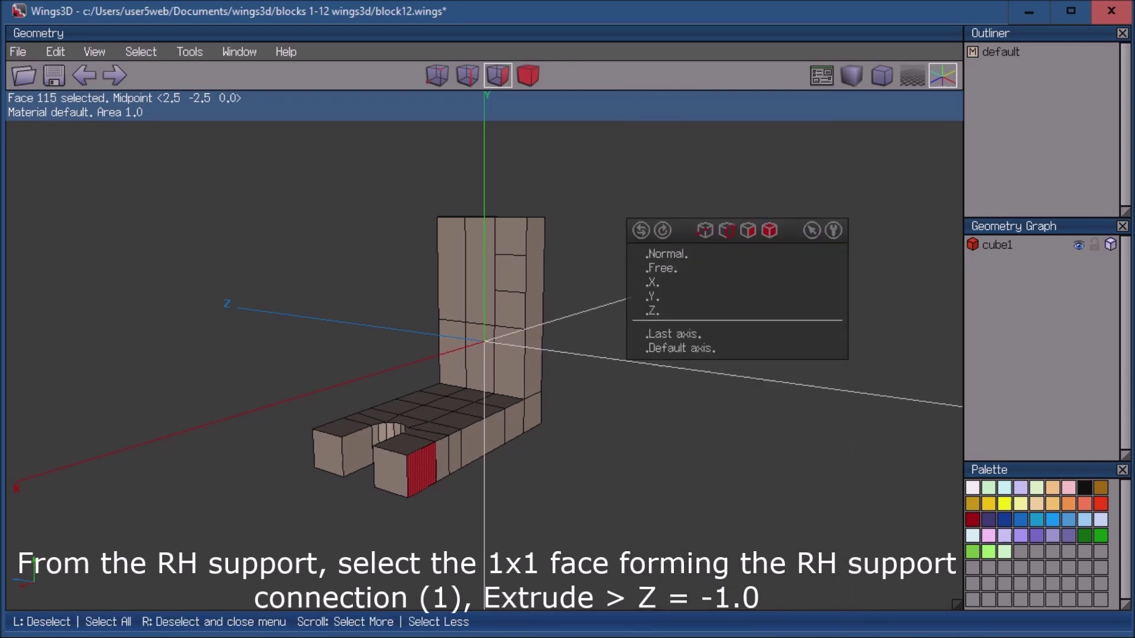
{"action": "left_click", "coordinate": [652, 310]}
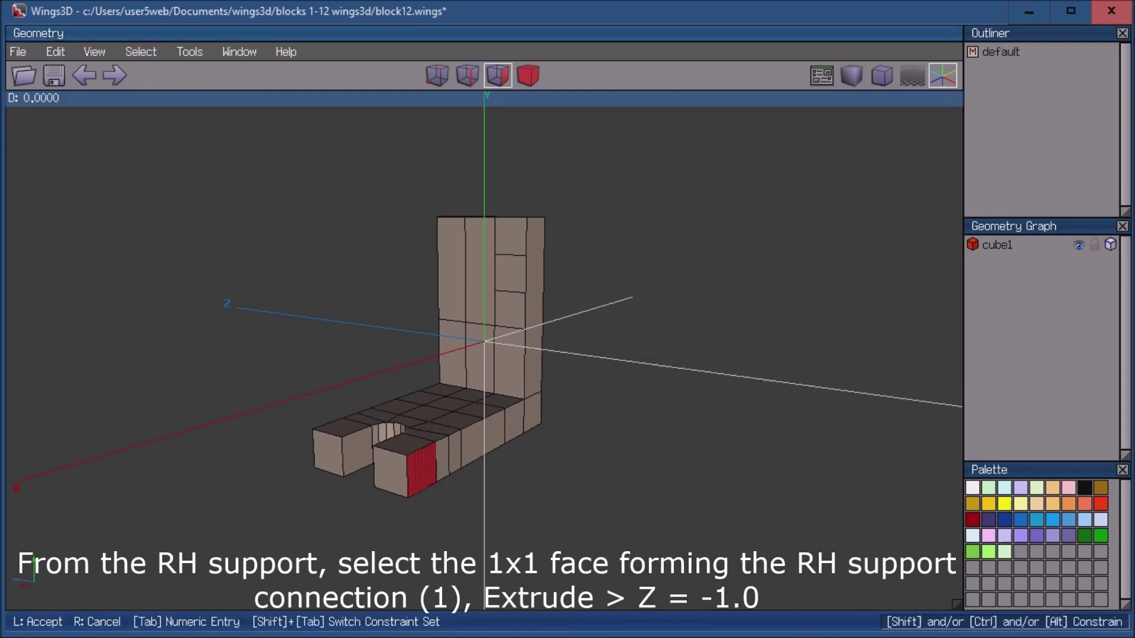
{"action": "key", "text": "Tab"}
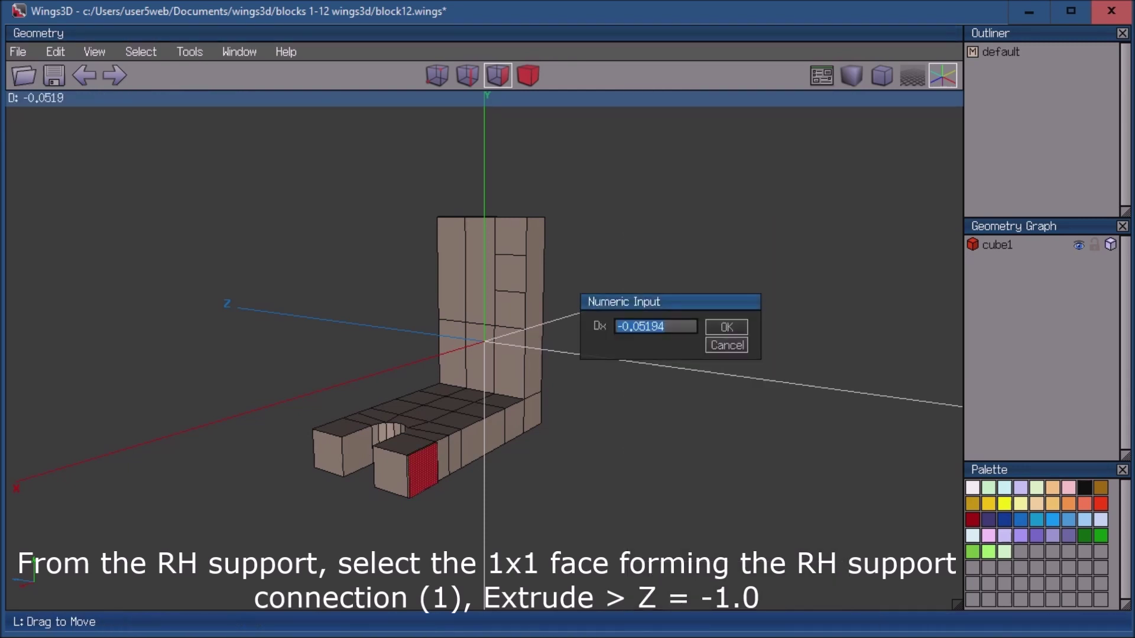
{"action": "type", "text": "-1"}
{"action": "key", "text": "Return"}
Extrude the end face a second -1 along Z, making a two-unit arm
{"action": "right_click", "coordinate": [662, 107]}
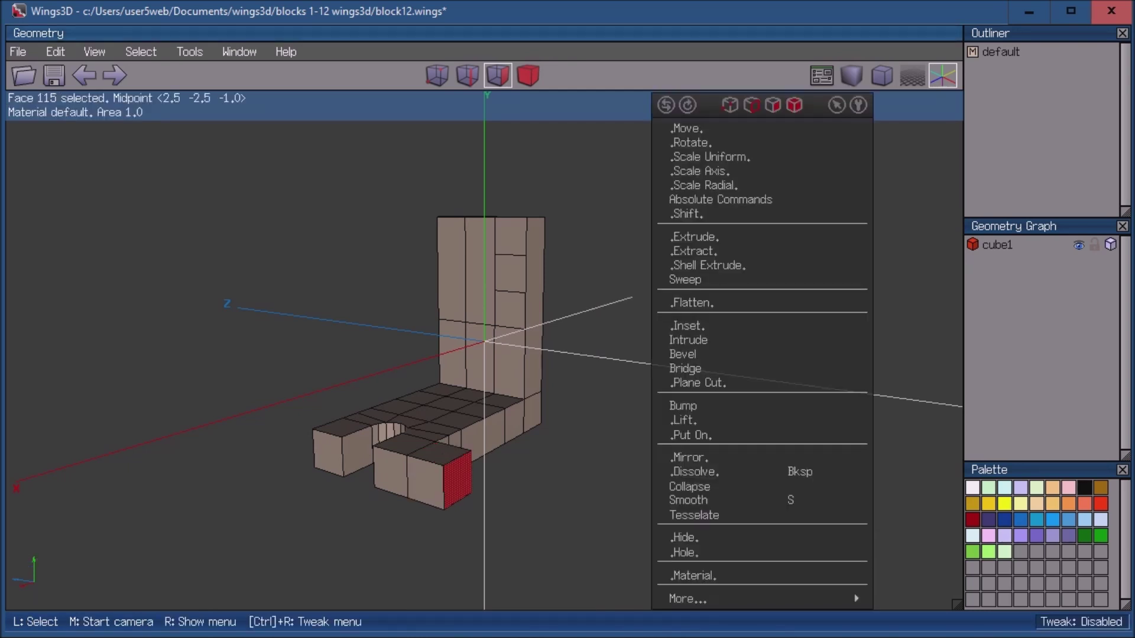
{"action": "left_click", "coordinate": [680, 235]}
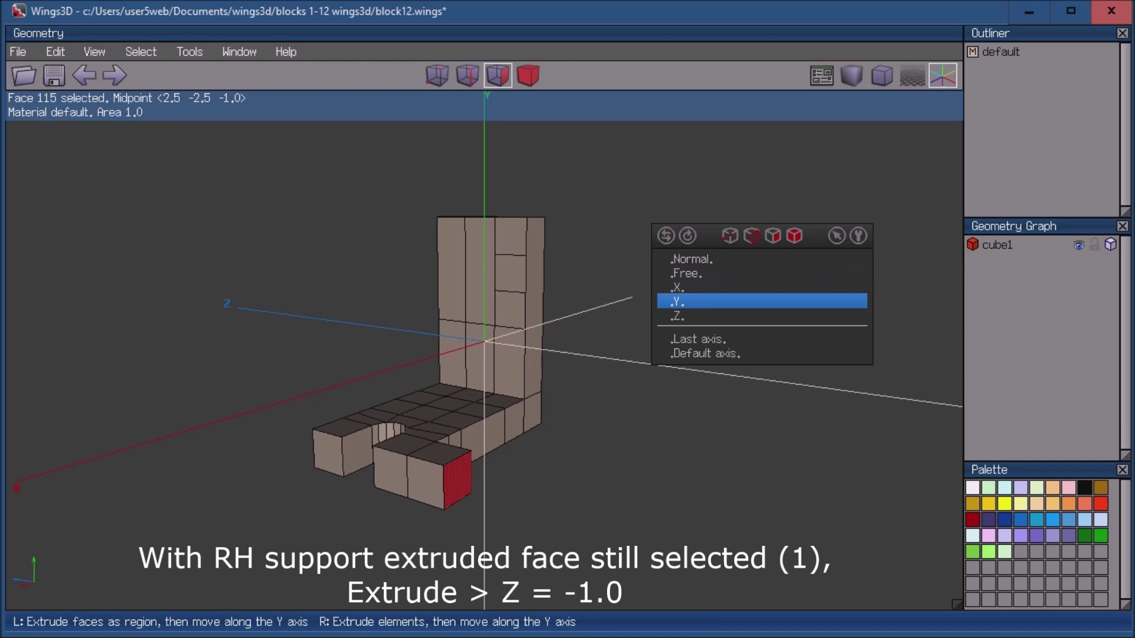
{"action": "left_click", "coordinate": [710, 315]}
{"action": "key", "text": "Tab"}
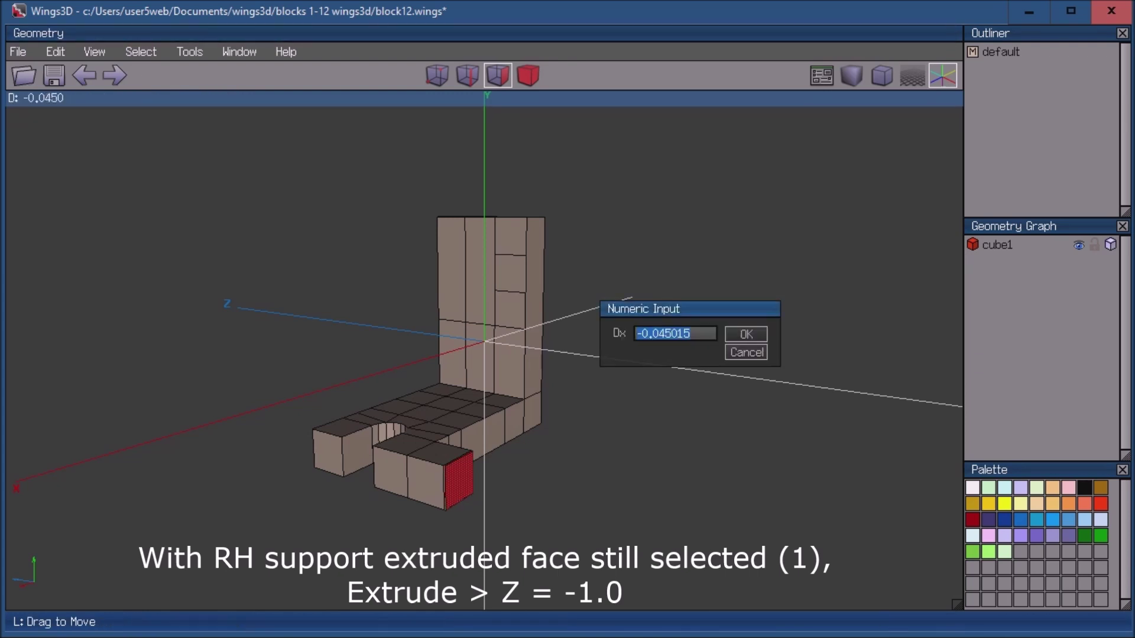
{"action": "type", "text": "-1"}
{"action": "key", "text": "Return"}
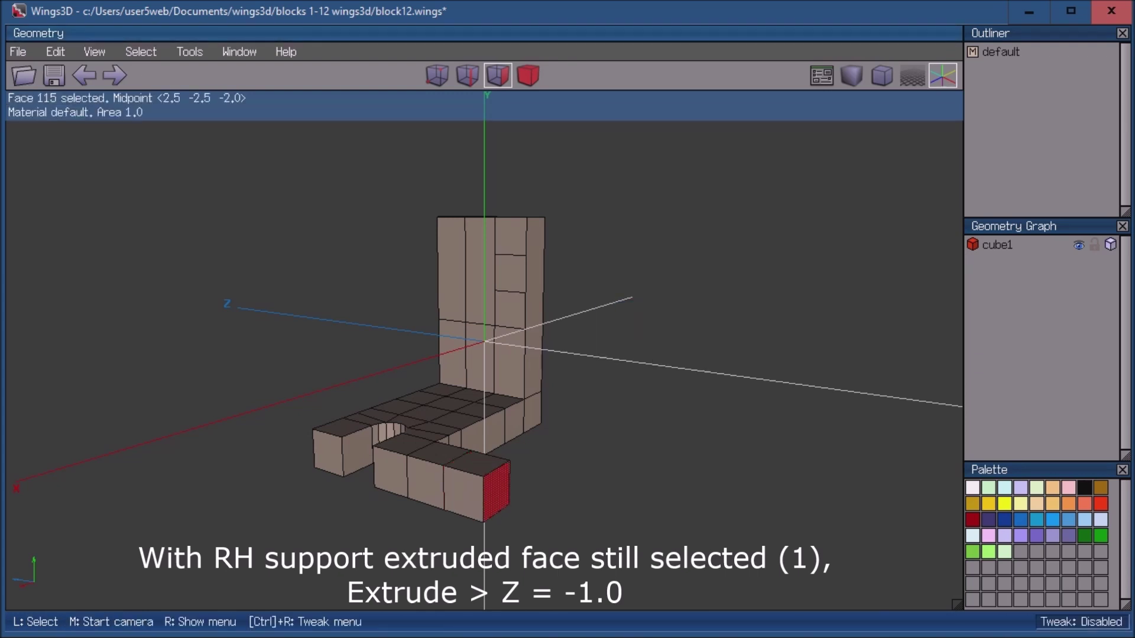
{"action": "key", "text": "space"}
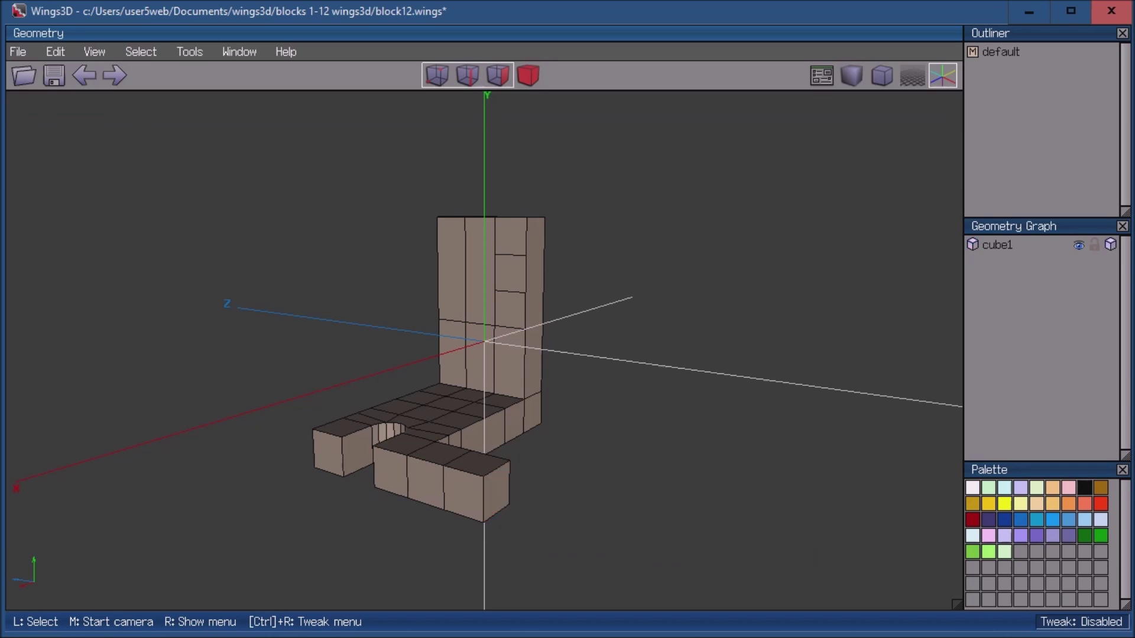
{"action": "middle_click", "coordinate": [483, 503]}
{"action": "left_click", "coordinate": [483, 502]}
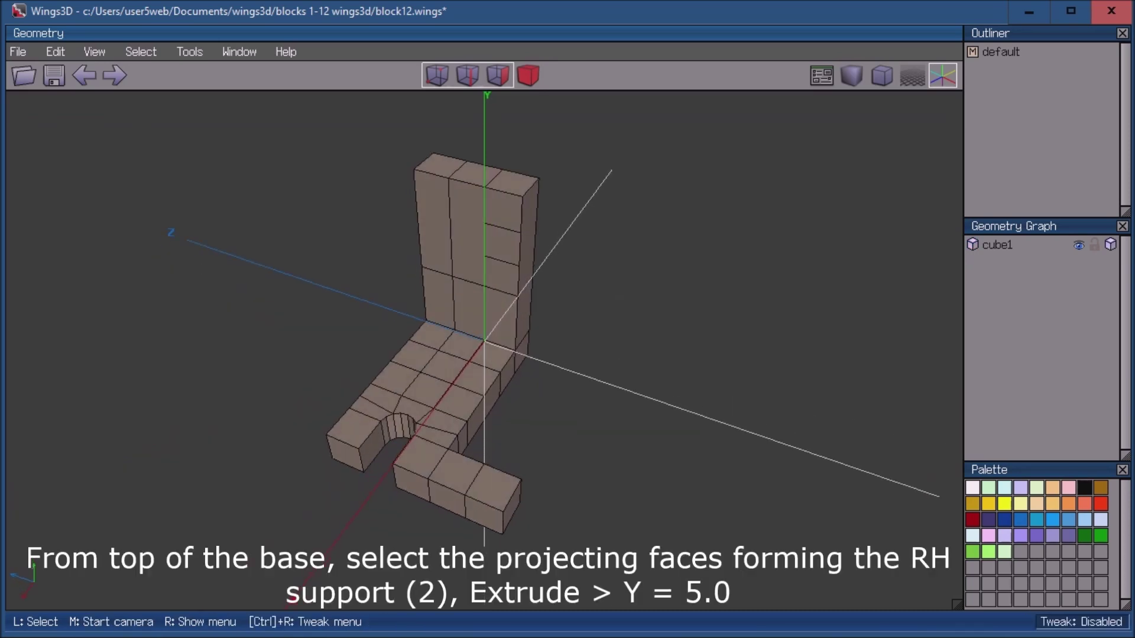
Extrude the two projecting base faces 5 units along Y into the right support
{"action": "left_click", "coordinate": [456, 473]}
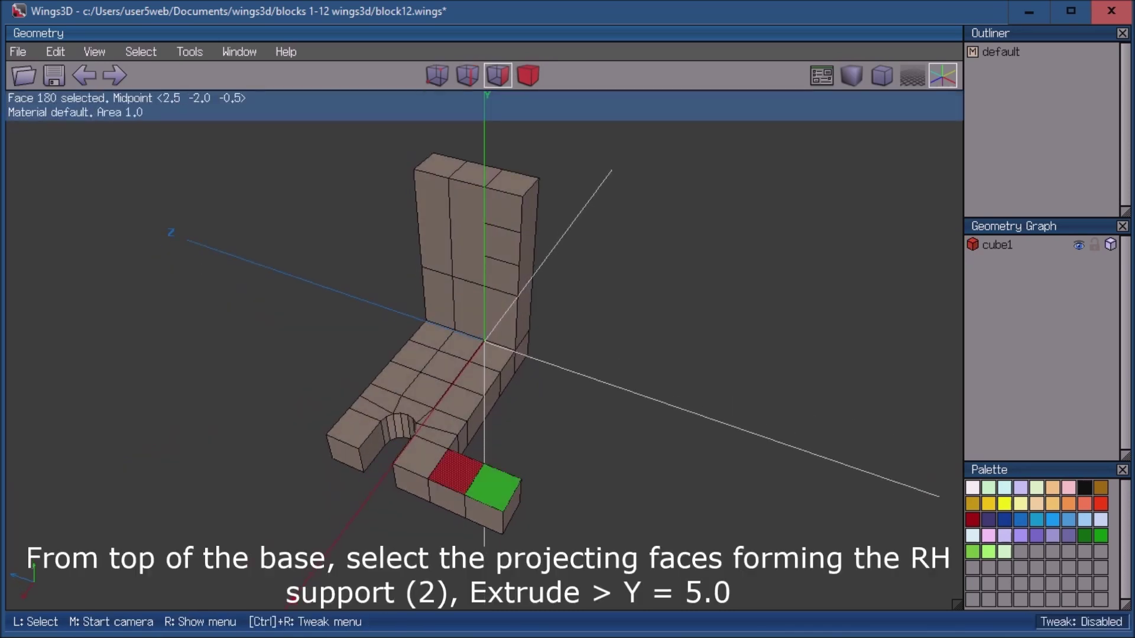
{"action": "left_click", "coordinate": [493, 488]}
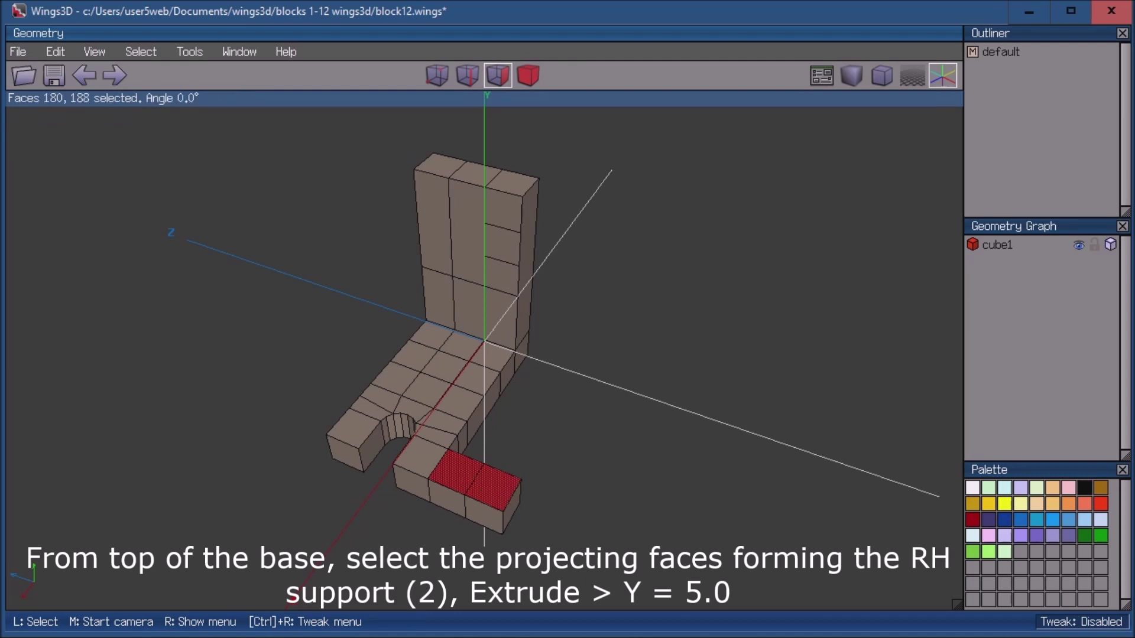
{"action": "right_click", "coordinate": [650, 473]}
{"action": "left_click", "coordinate": [689, 237]}
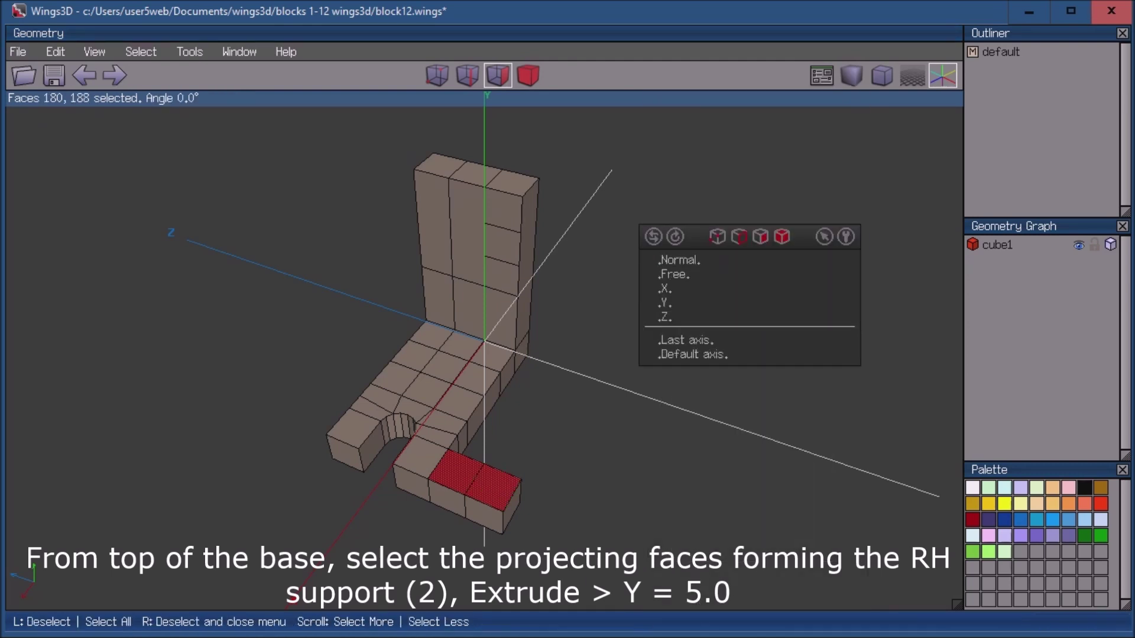
{"action": "left_click", "coordinate": [665, 302]}
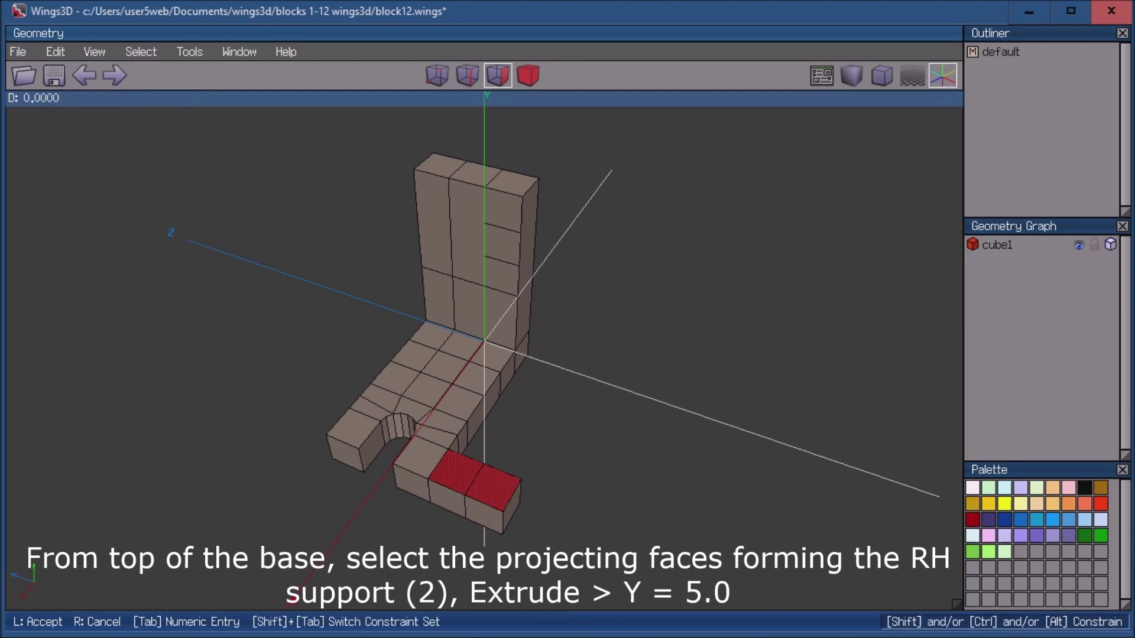
{"action": "key", "text": "Tab"}
{"action": "type", "text": "5"}
{"action": "key", "text": "Return"}
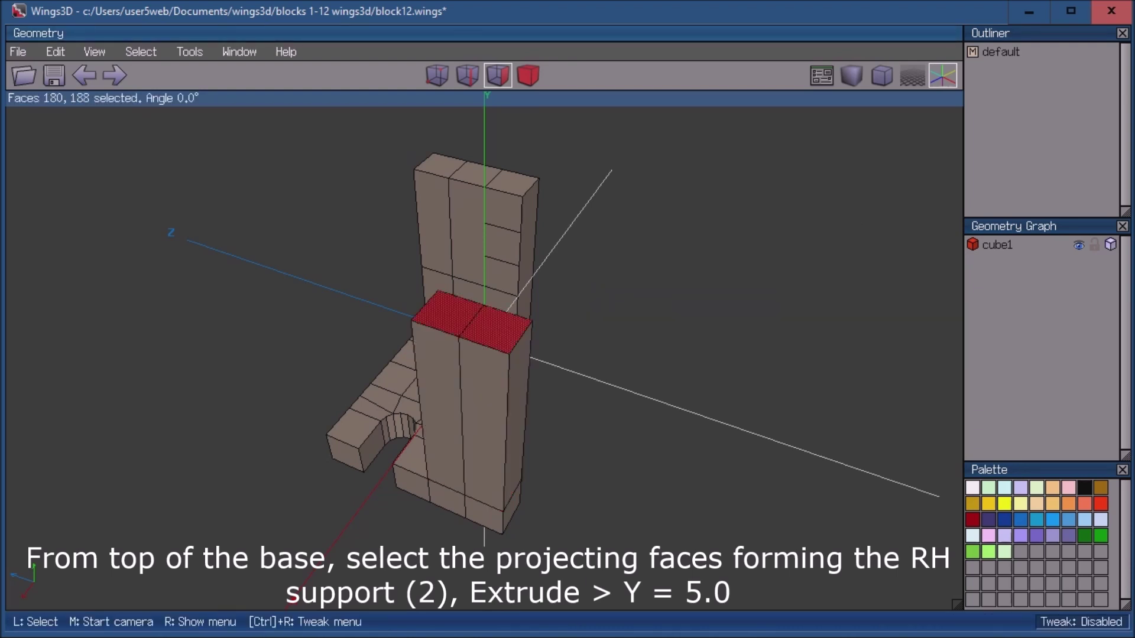
{"action": "key", "text": "space"}
Cut the support's 5-unit edge ring into five and connect the cuts into bands
{"action": "middle_click", "coordinate": [483, 349]}
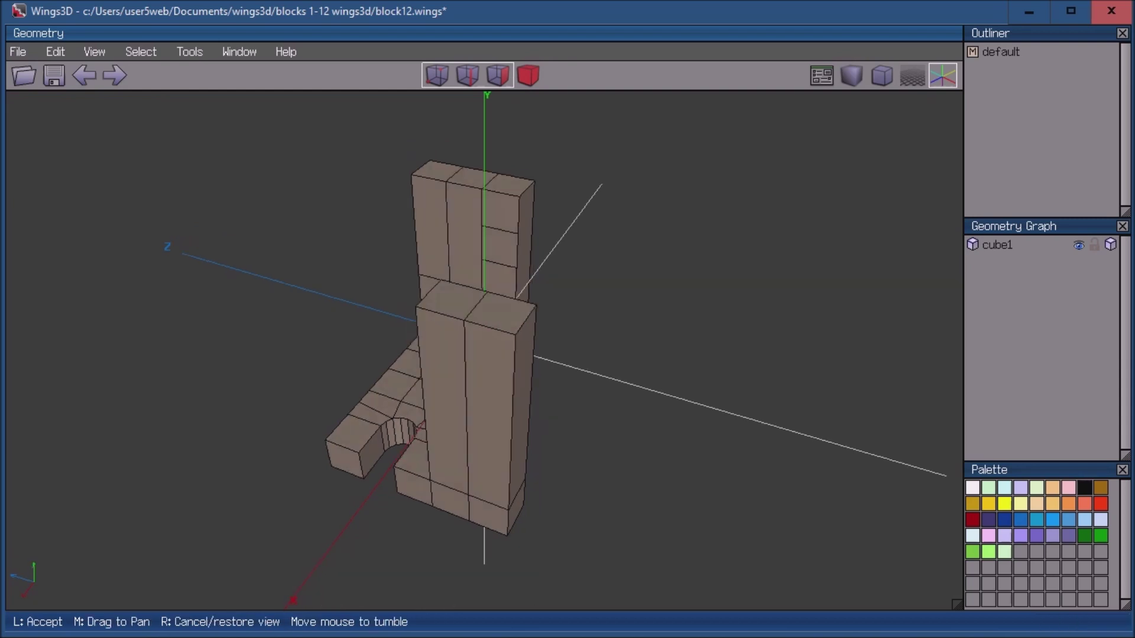
{"action": "left_click", "coordinate": [484, 349]}
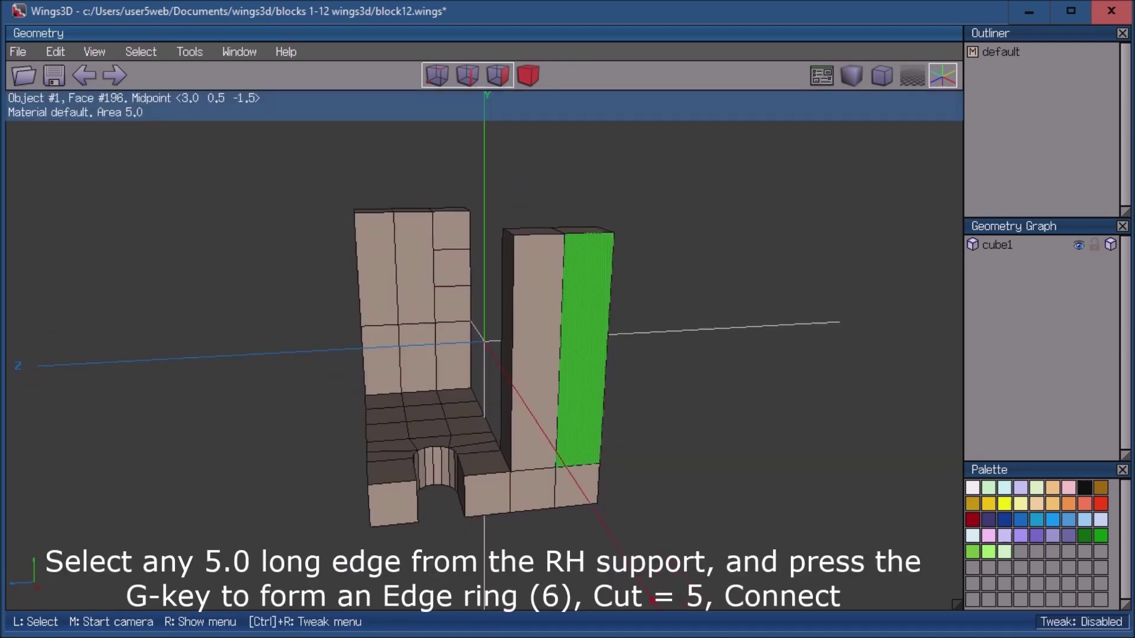
{"action": "left_click", "coordinate": [560, 349]}
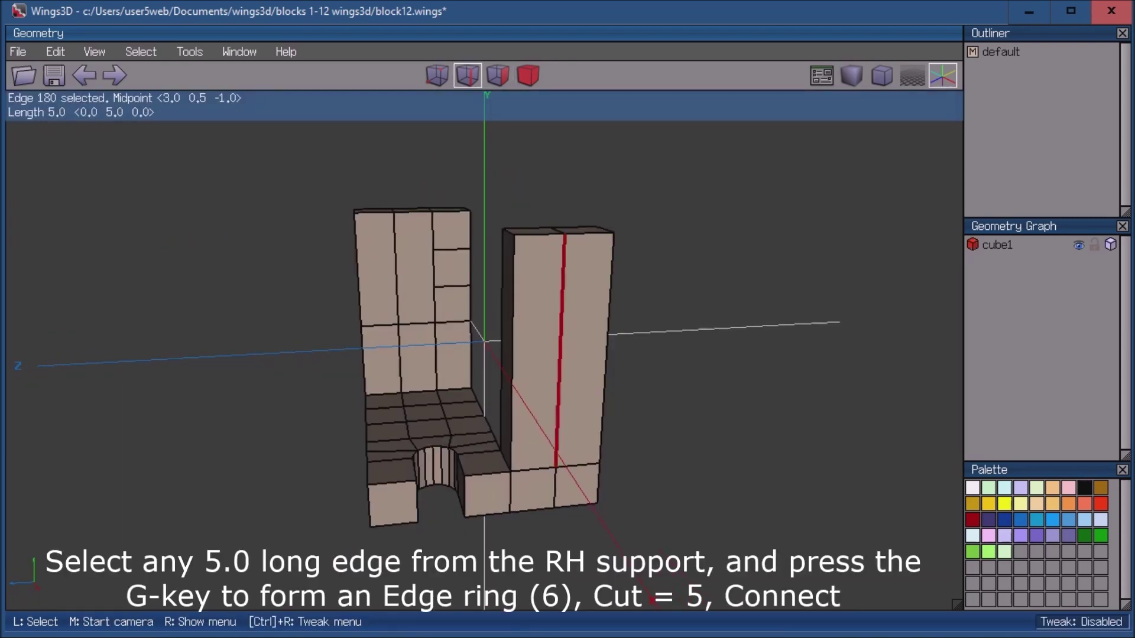
{"action": "key", "text": "g"}
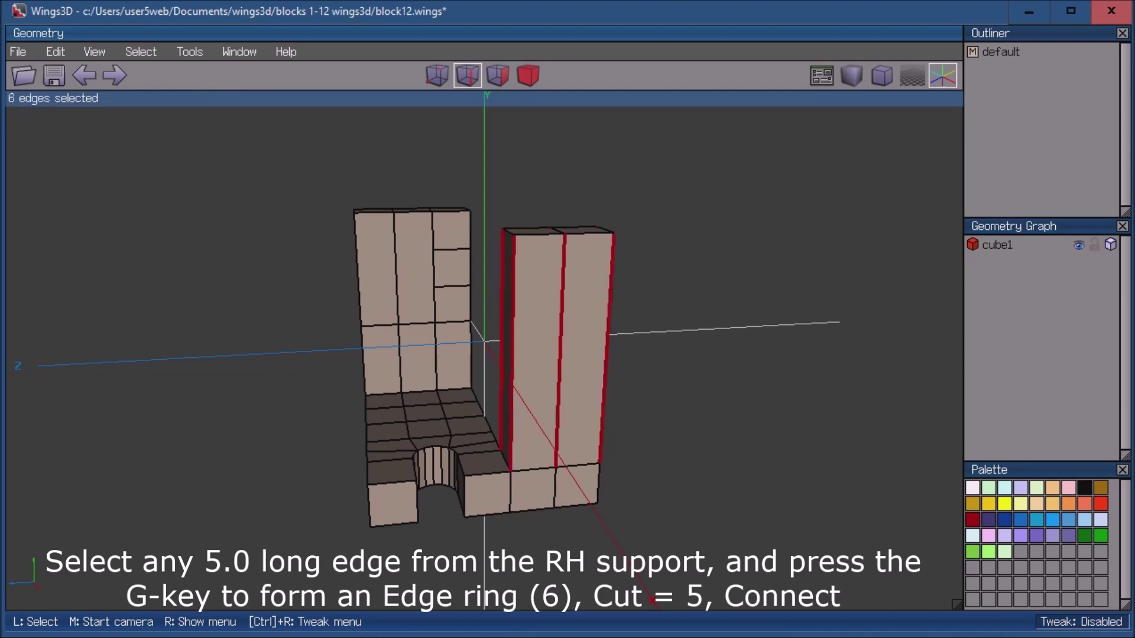
{"action": "key", "text": "5"}
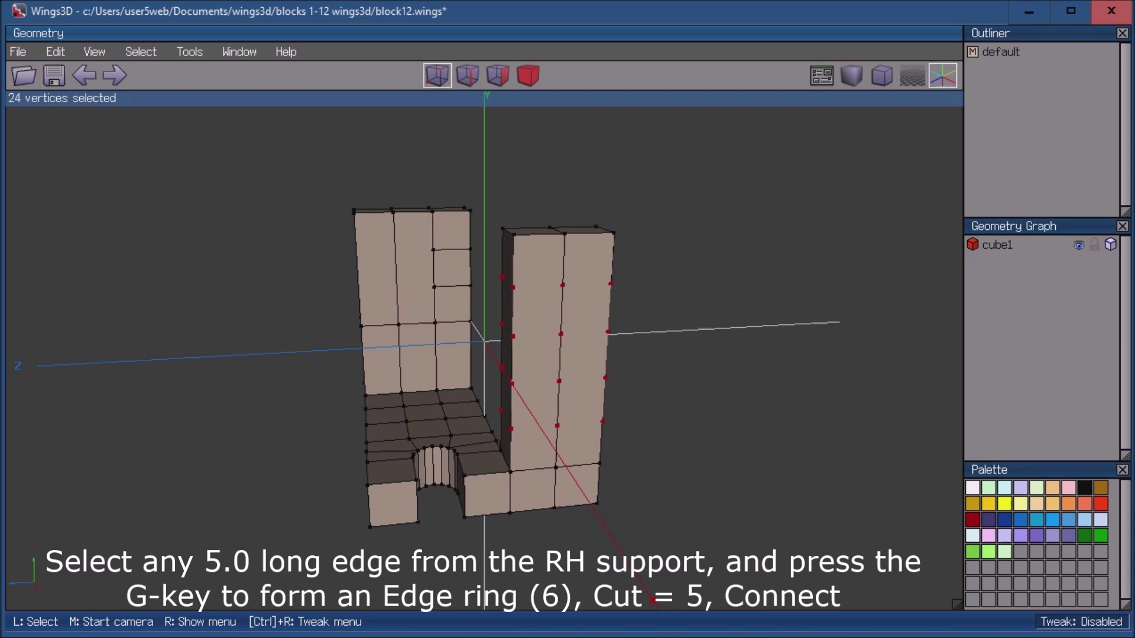
{"action": "key", "text": "c"}
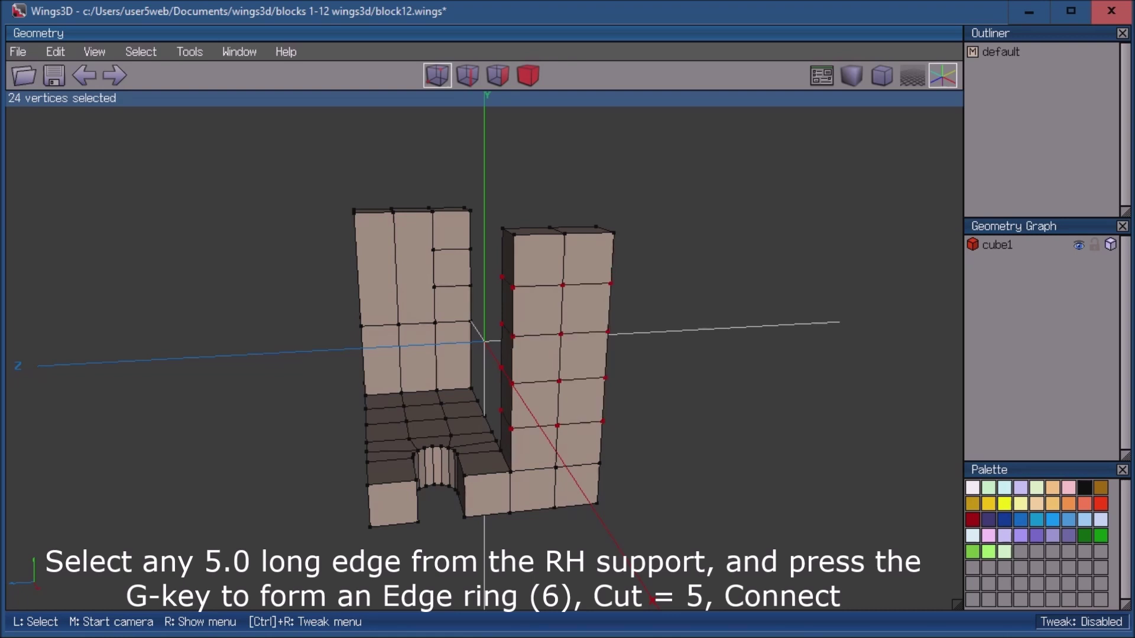
{"action": "key", "text": "space"}
{"action": "middle_click", "coordinate": [484, 349]}
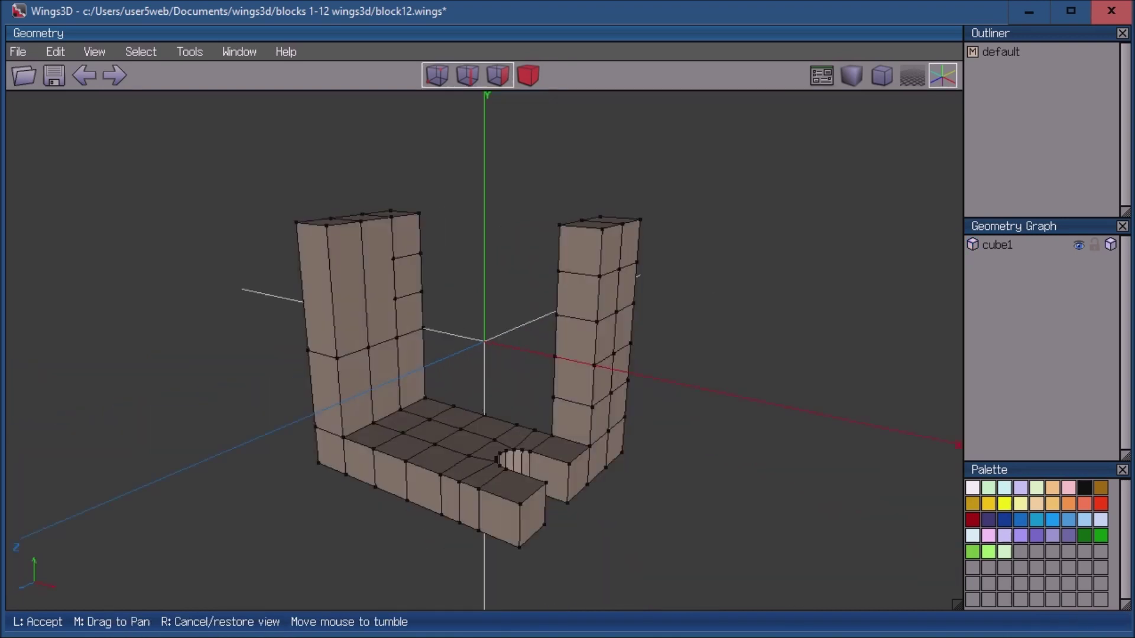
Extrude the right support's three upper front faces 1 unit along Z
{"action": "left_click", "coordinate": [484, 349]}
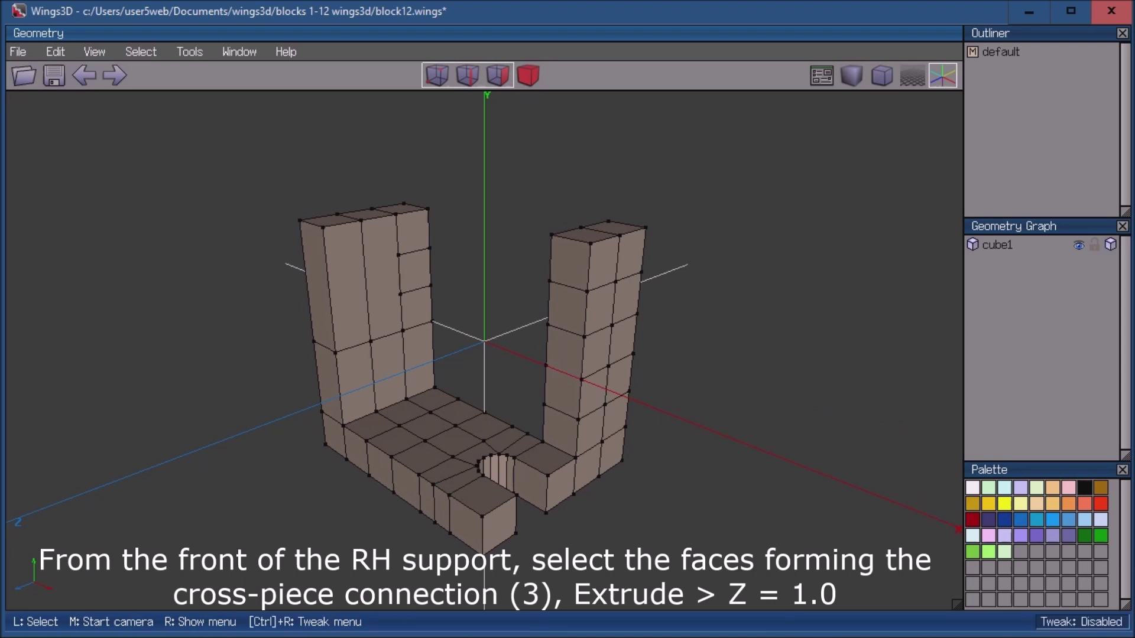
{"action": "left_click", "coordinate": [569, 263]}
{"action": "left_click_drag", "start_coordinate": [569, 263], "coordinate": [565, 349]}
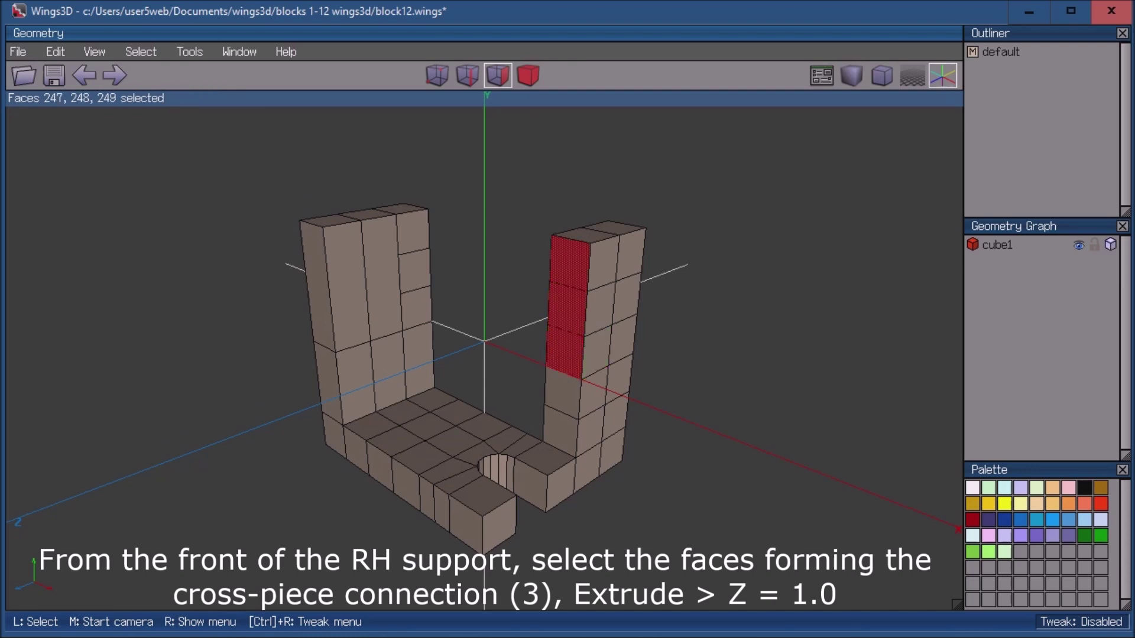
{"action": "right_click", "coordinate": [762, 185]}
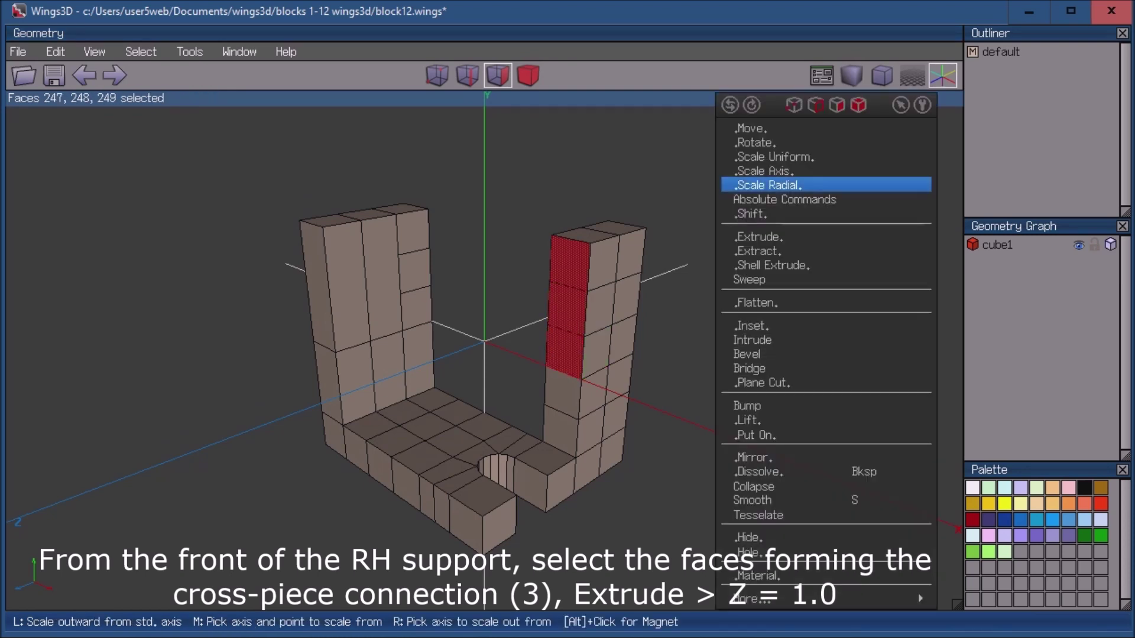
{"action": "left_click", "coordinate": [758, 236]}
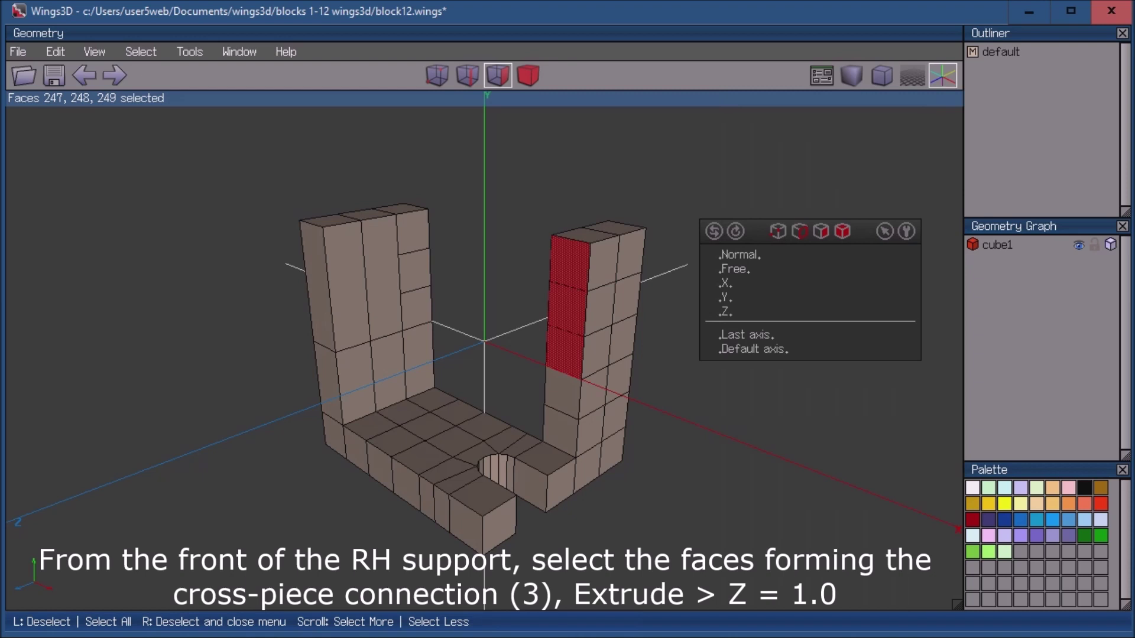
{"action": "left_click", "coordinate": [726, 311]}
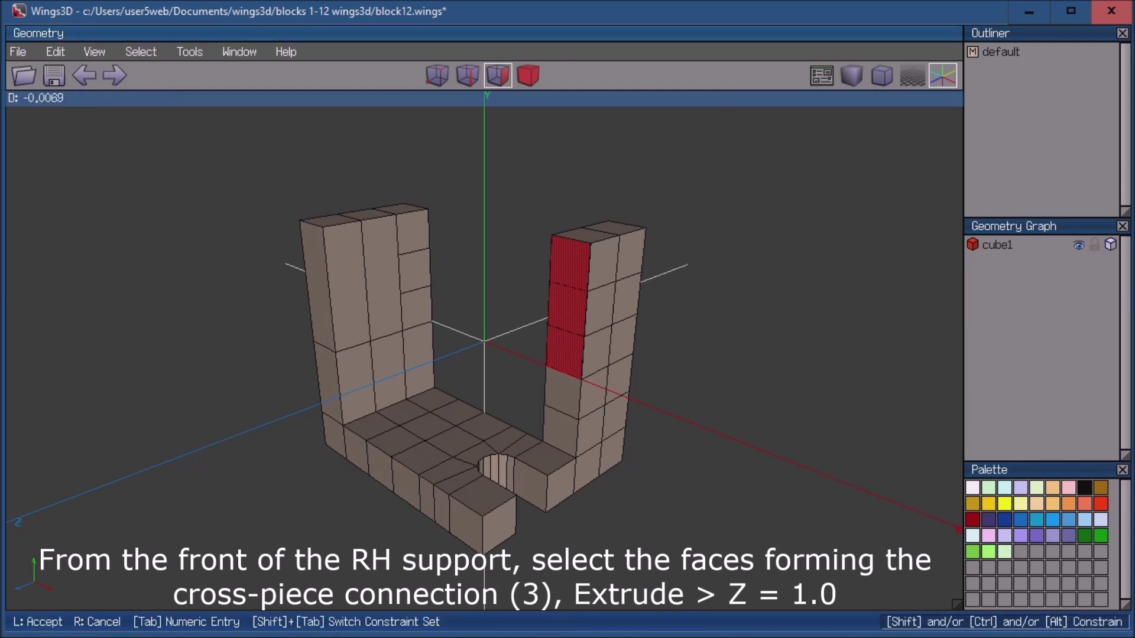
{"action": "key", "text": "Tab"}
{"action": "type", "text": "1"}
{"action": "key", "text": "Return"}
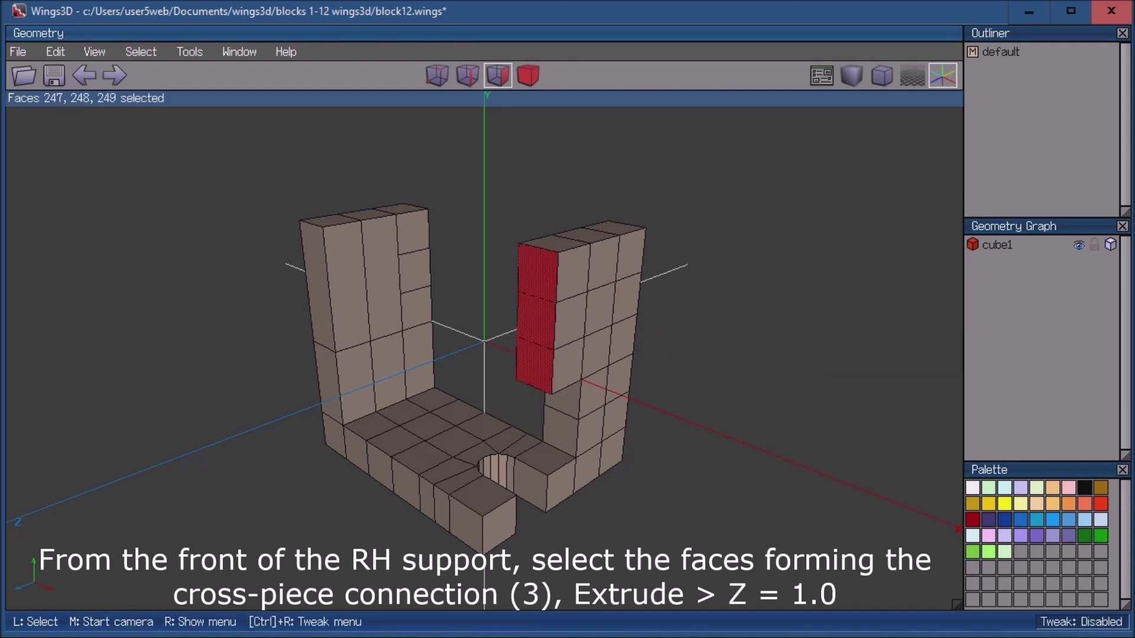
{"action": "key", "text": "space"}
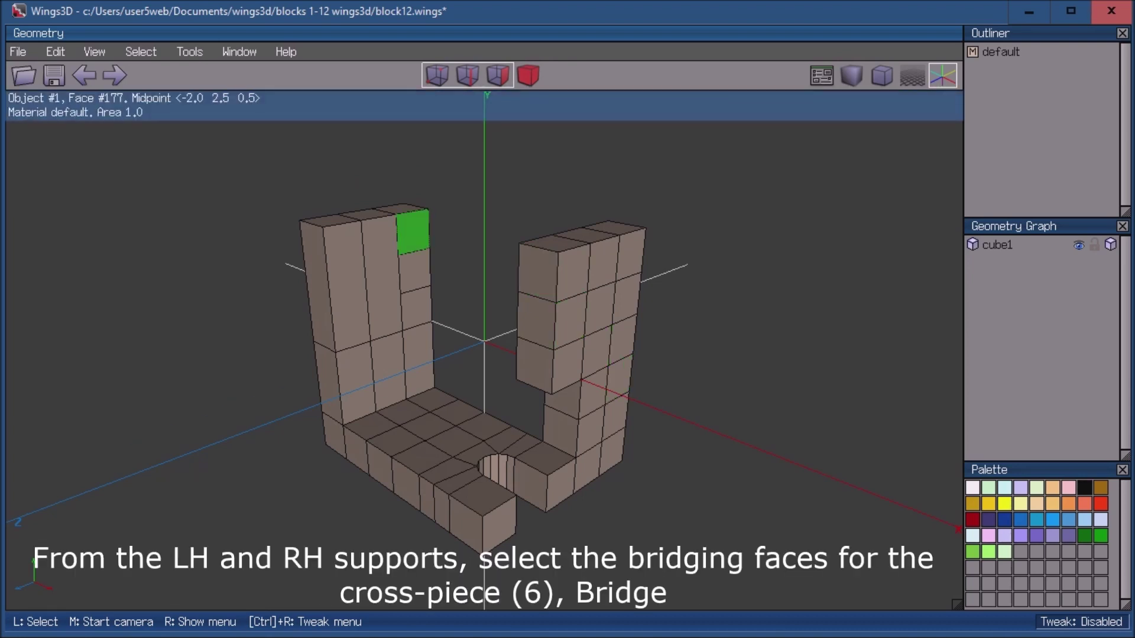
Bridge three inner faces of the left support to the right support's three stub faces
{"action": "left_click", "coordinate": [412, 232]}
{"action": "left_click", "coordinate": [415, 270]}
{"action": "left_click", "coordinate": [416, 308]}
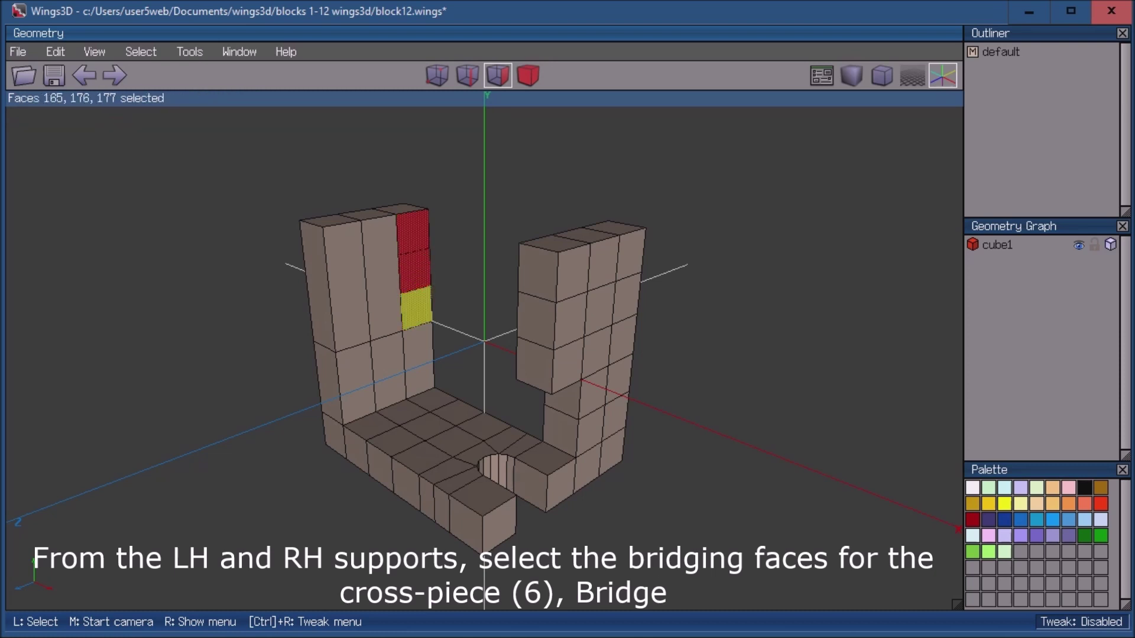
{"action": "middle_click", "coordinate": [426, 319]}
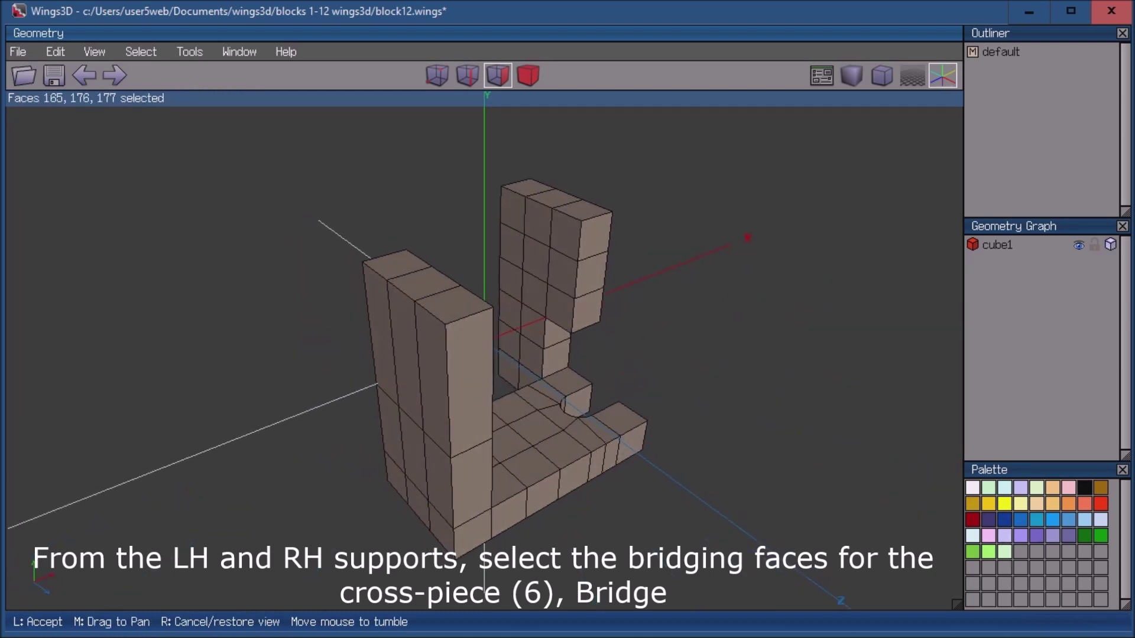
{"action": "left_click", "coordinate": [426, 319]}
{"action": "left_click", "coordinate": [564, 232]}
{"action": "left_click", "coordinate": [563, 273]}
{"action": "left_click", "coordinate": [560, 311]}
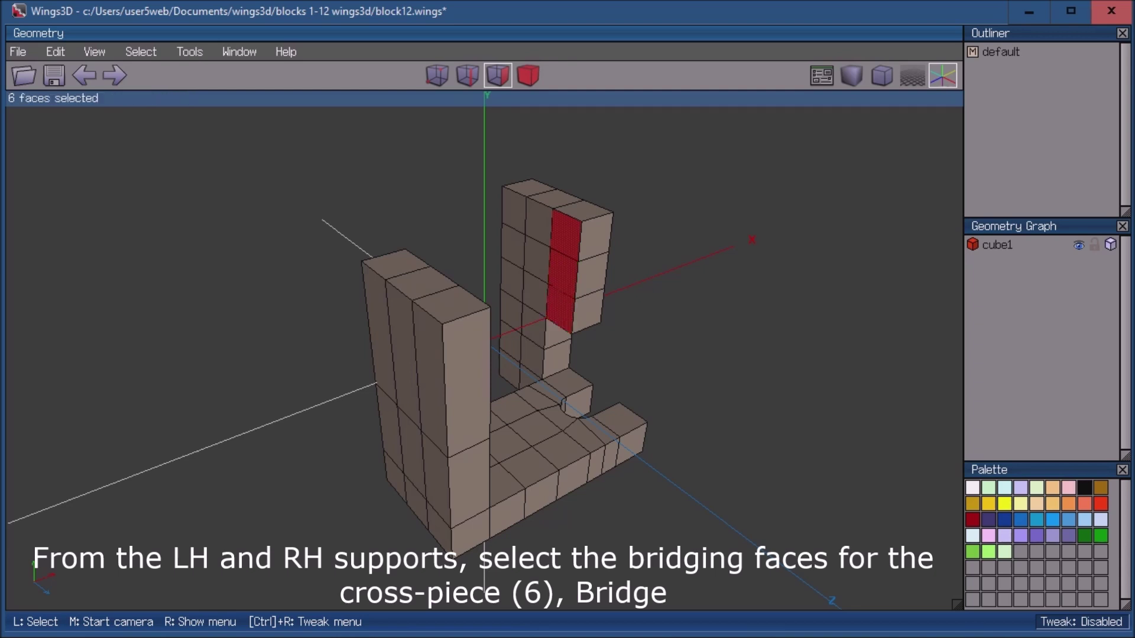
{"action": "right_click", "coordinate": [754, 177]}
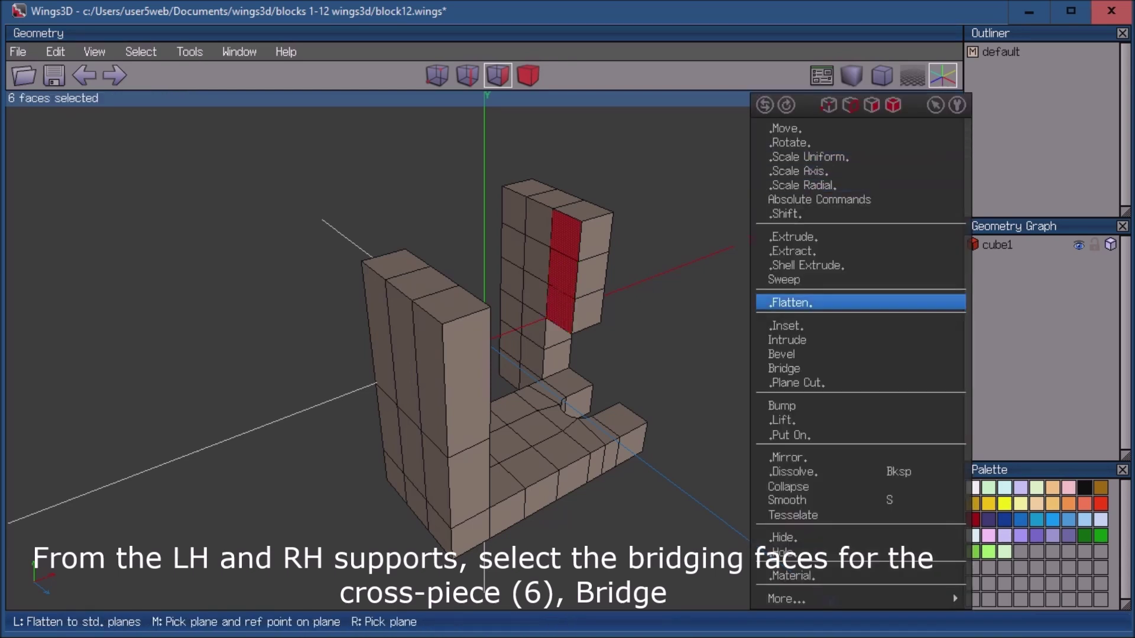
{"action": "left_click", "coordinate": [787, 368]}
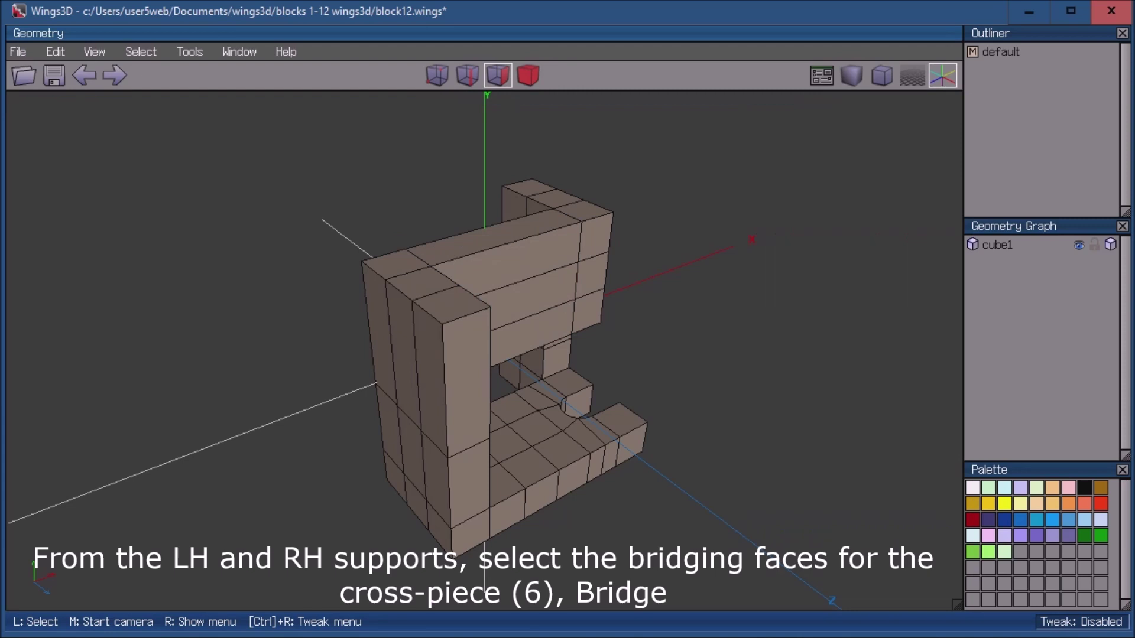
{"action": "middle_click", "coordinate": [485, 355]}
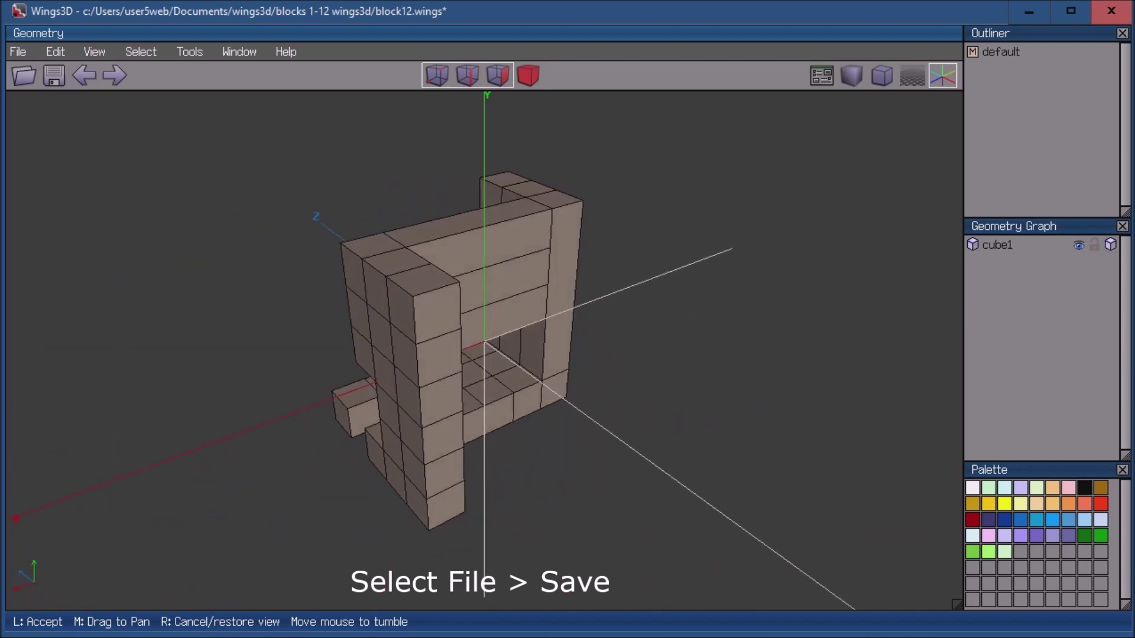
{"action": "left_click", "coordinate": [485, 354]}
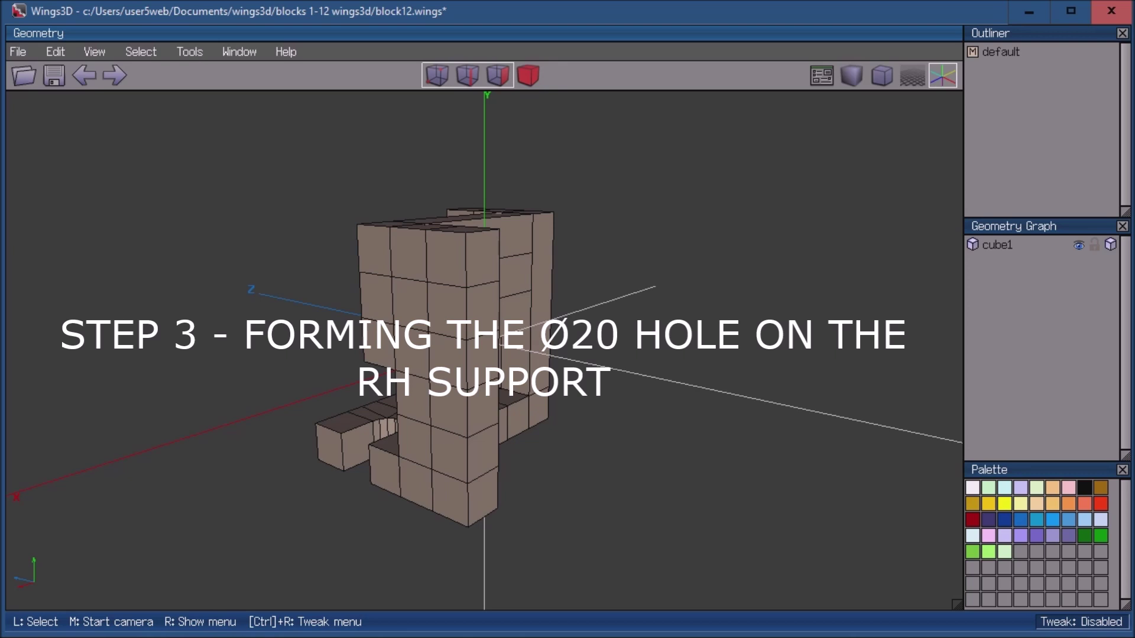
Extrude the right support's four rear faces -1 along Z
{"action": "left_click", "coordinate": [482, 259]}
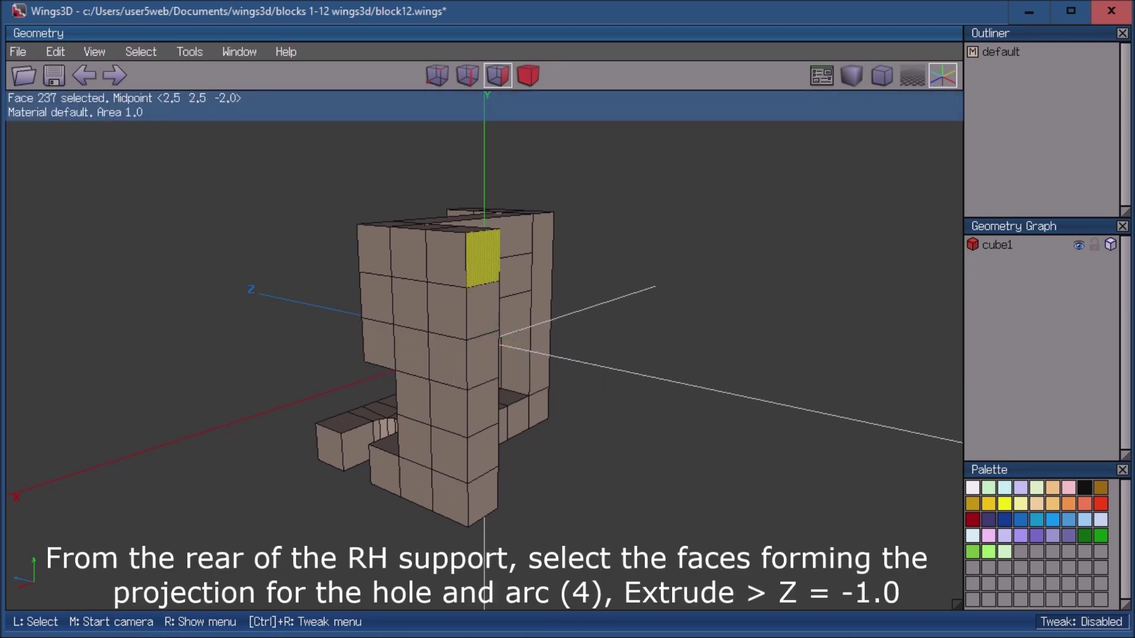
{"action": "left_click", "coordinate": [483, 308]}
{"action": "left_click", "coordinate": [482, 358]}
{"action": "left_click", "coordinate": [482, 408]}
{"action": "right_click", "coordinate": [686, 199]}
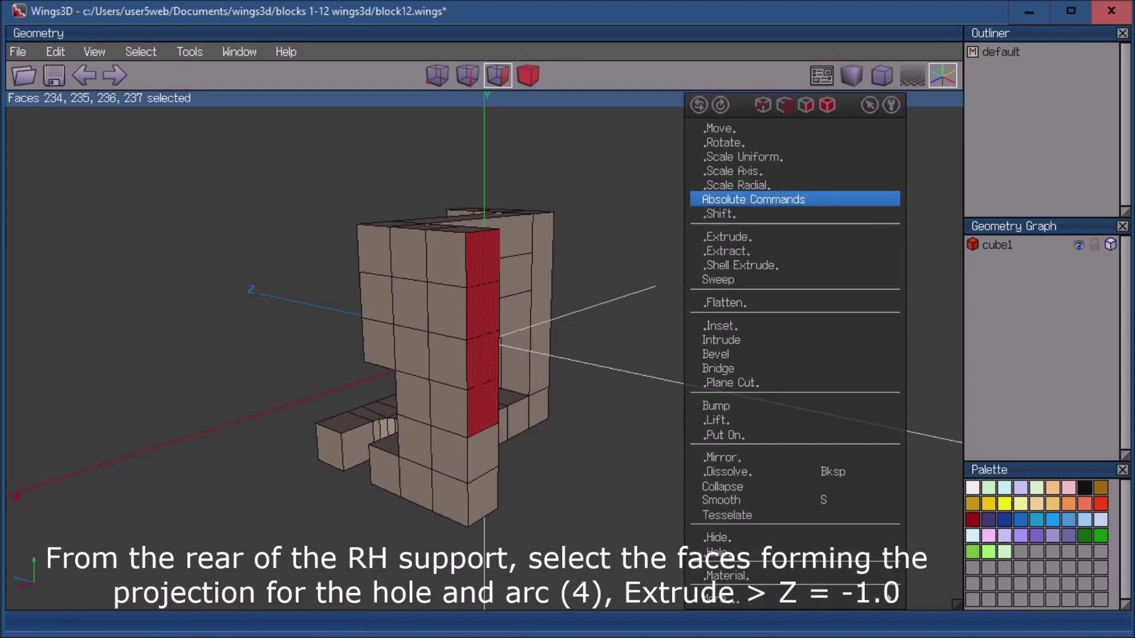
{"action": "left_click", "coordinate": [727, 236]}
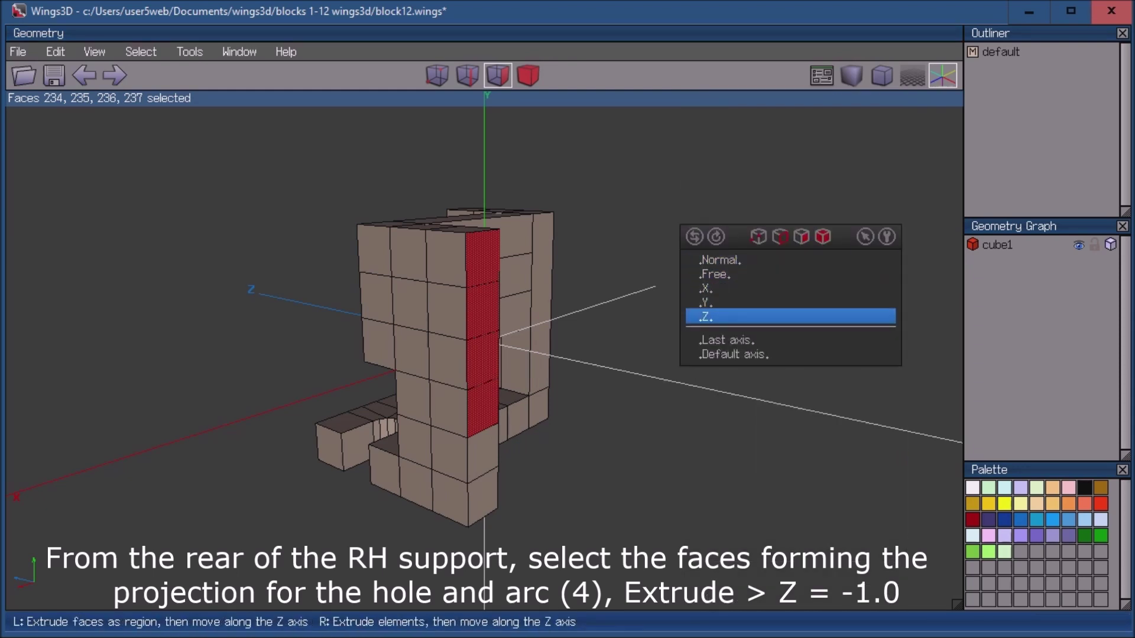
{"action": "left_click", "coordinate": [715, 317]}
{"action": "key", "text": "Tab"}
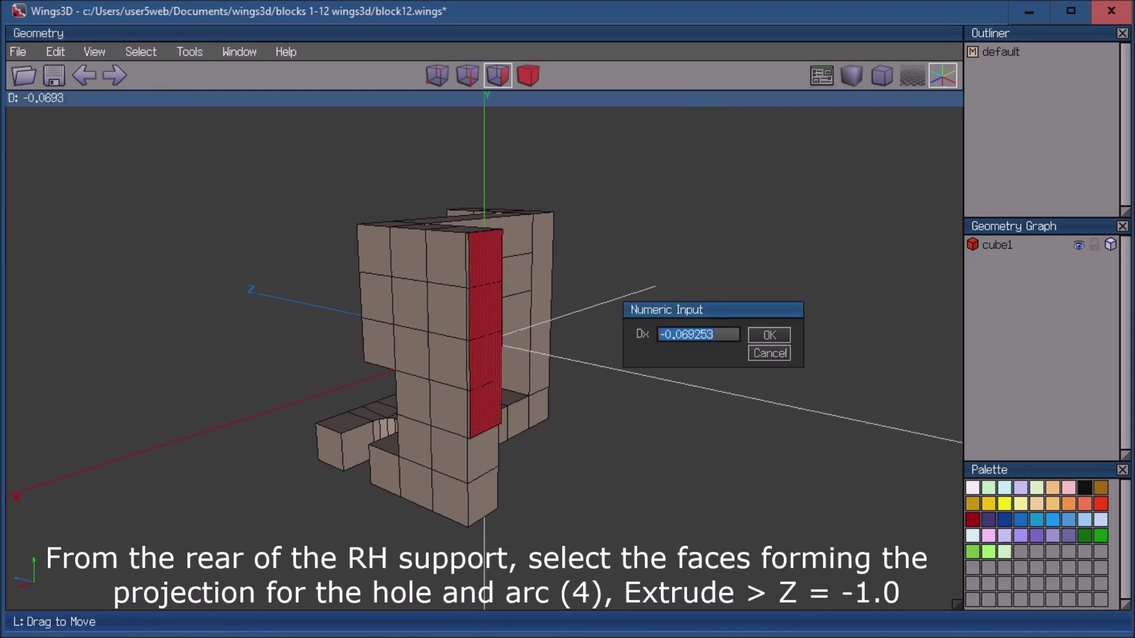
{"action": "type", "text": "-1"}
{"action": "key", "text": "Return"}
Extrude the four rear faces a second -1 along Z
{"action": "right_click", "coordinate": [671, 102]}
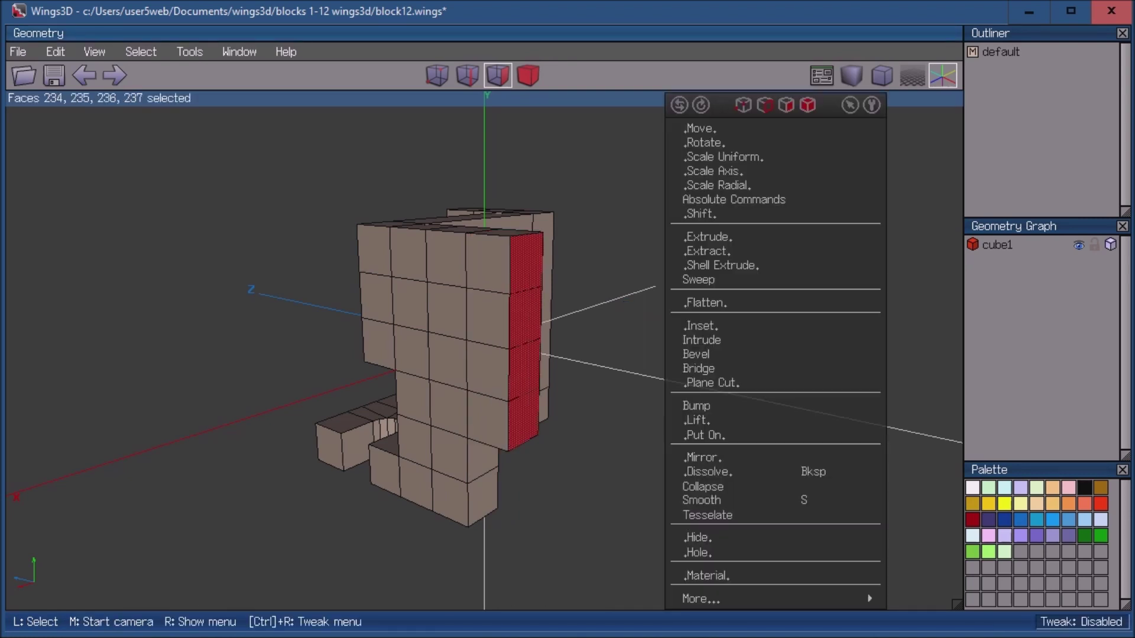
{"action": "left_click", "coordinate": [686, 236]}
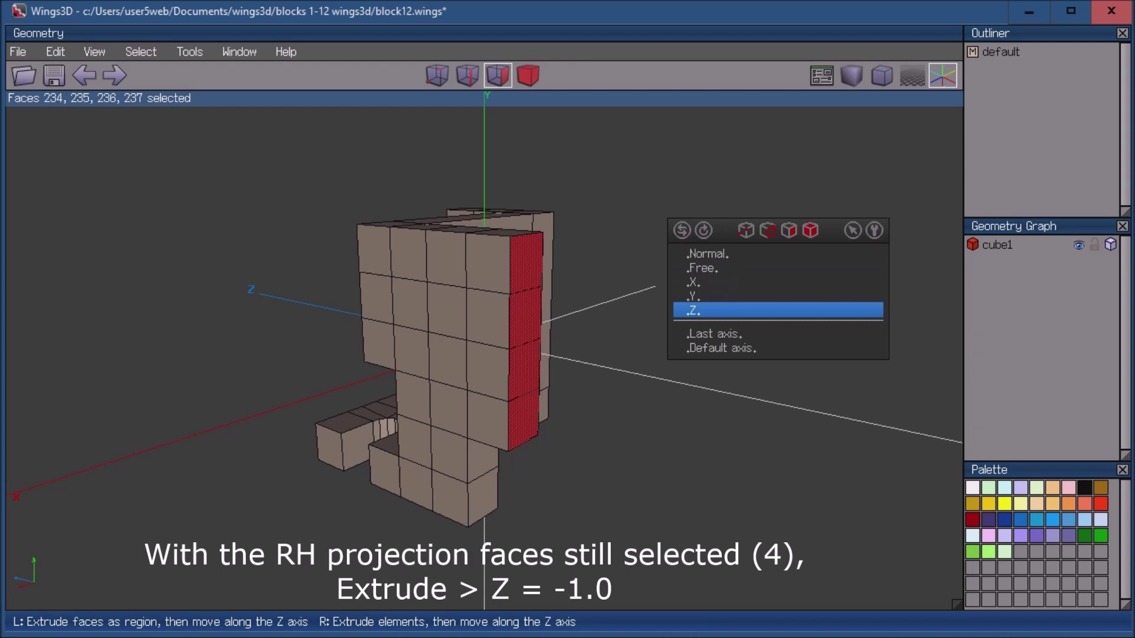
{"action": "left_click", "coordinate": [709, 311]}
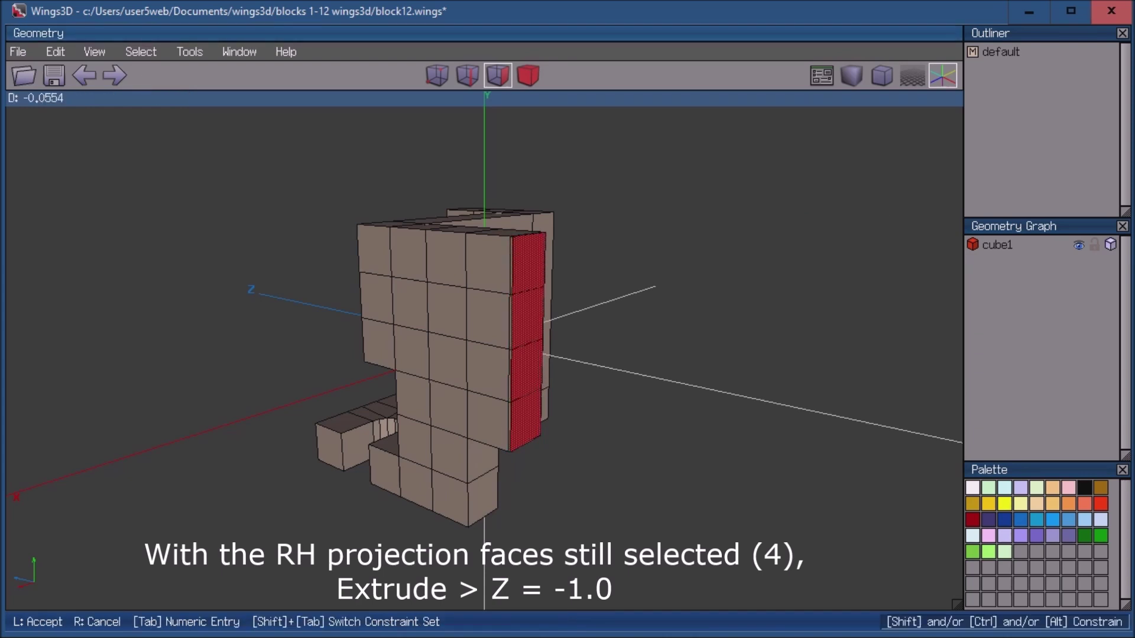
{"action": "key", "text": "Tab"}
{"action": "type", "text": "-1"}
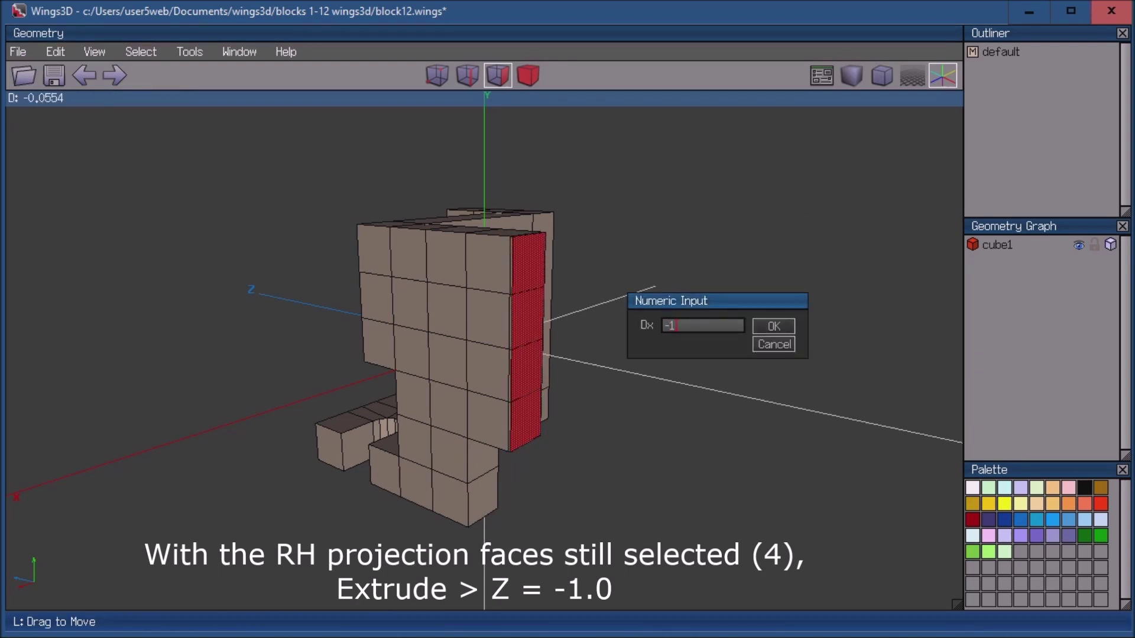
{"action": "key", "text": "Return"}
{"action": "key", "text": "space"}
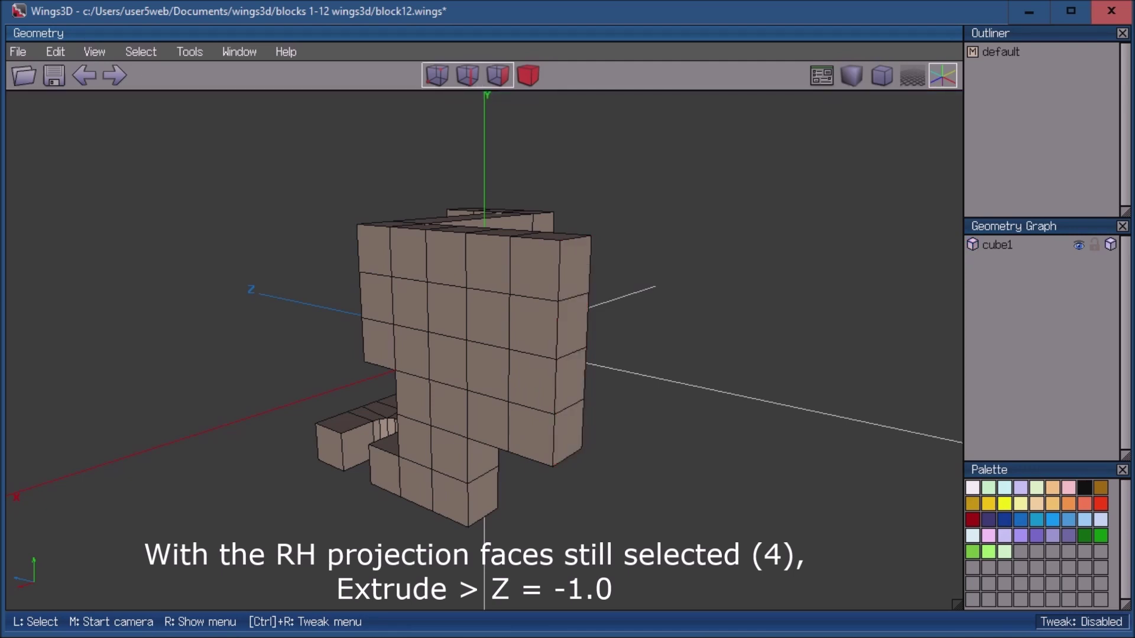
{"action": "middle_click", "coordinate": [483, 349]}
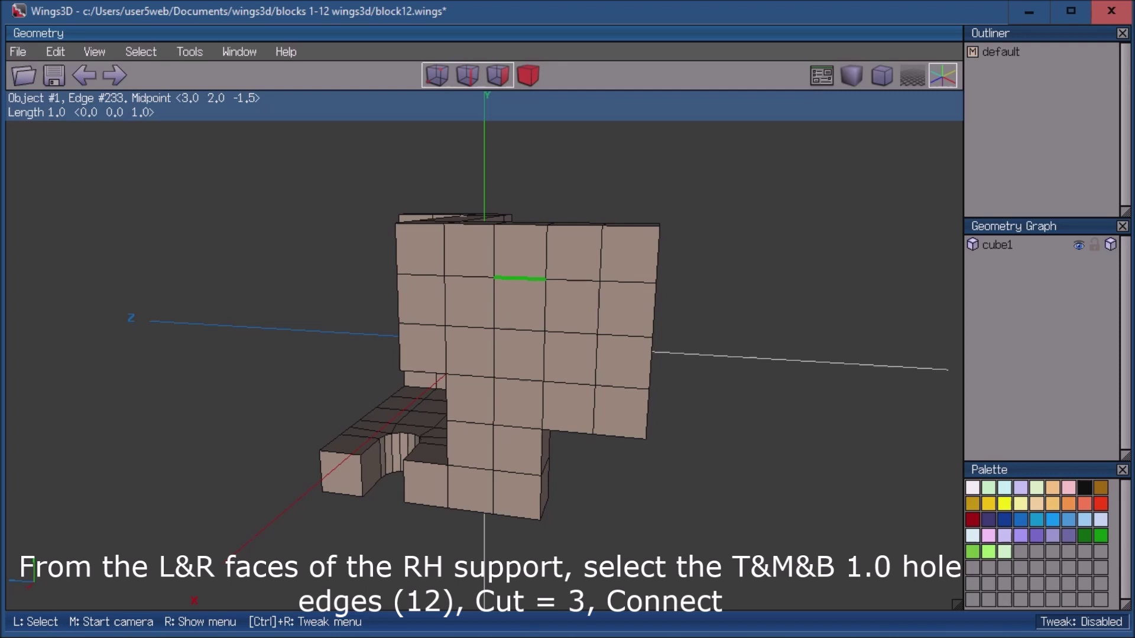
Select the six top, middle and bottom hole edges on the support's near side
{"action": "left_click", "coordinate": [520, 278]}
{"action": "left_click", "coordinate": [519, 330]}
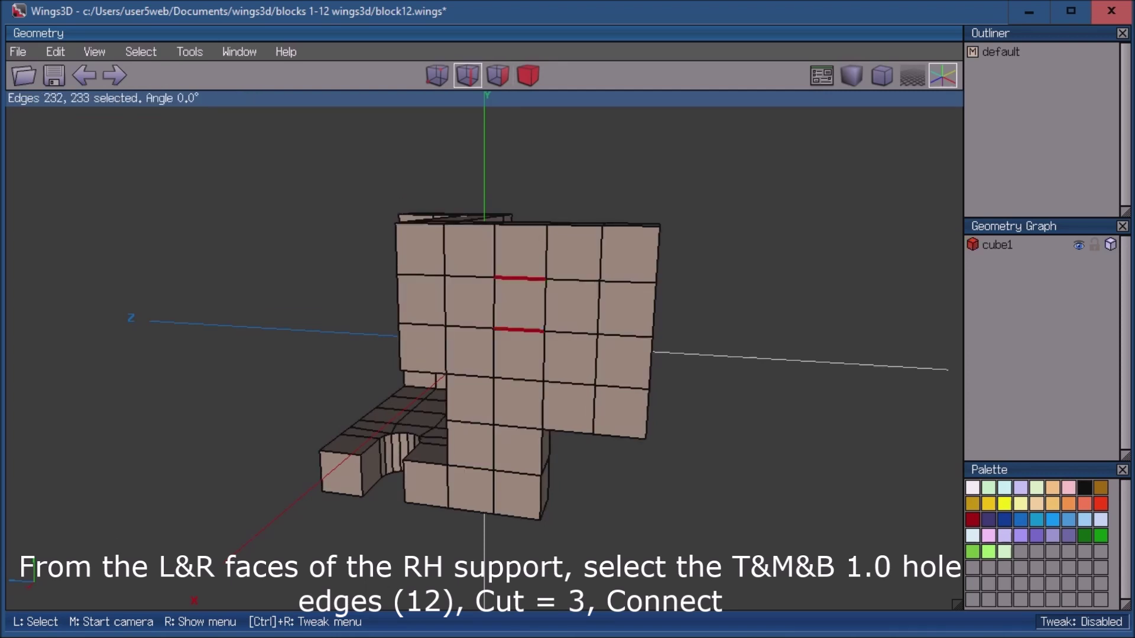
{"action": "left_click", "coordinate": [518, 380]}
{"action": "left_click", "coordinate": [569, 383]}
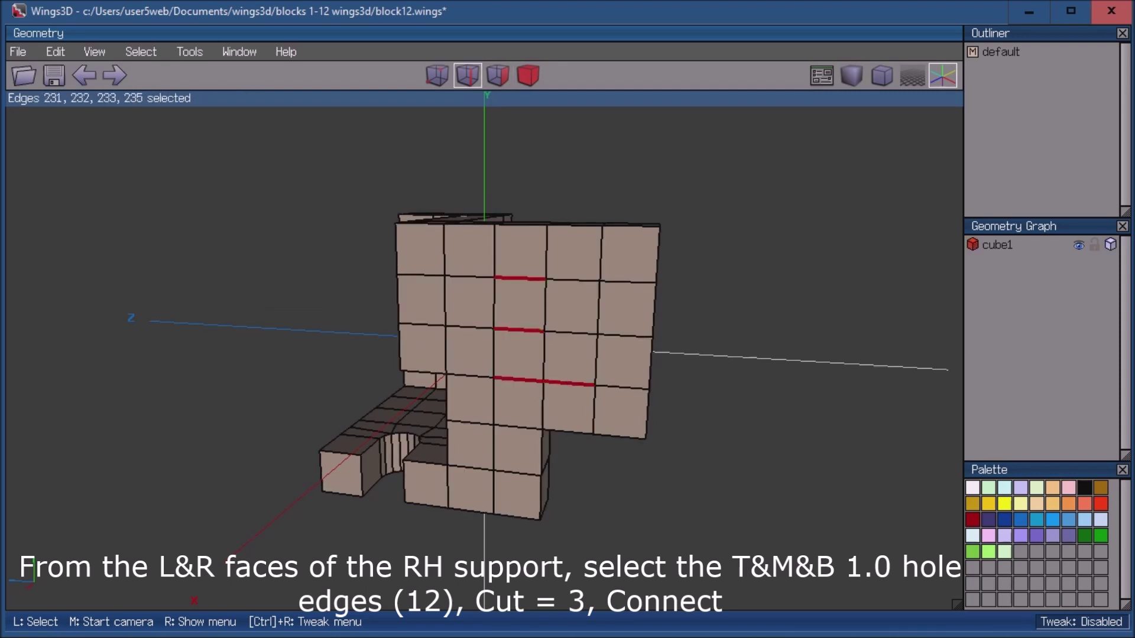
{"action": "left_click", "coordinate": [571, 333]}
{"action": "left_click", "coordinate": [572, 281]}
{"action": "middle_click", "coordinate": [572, 280]}
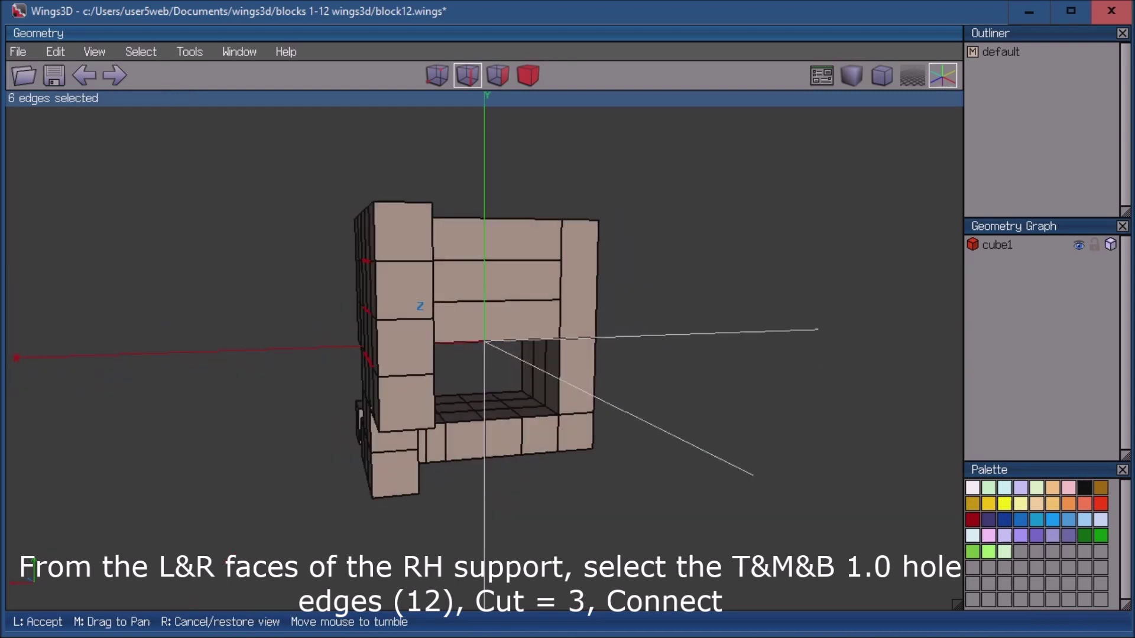
{"action": "left_click", "coordinate": [490, 301]}
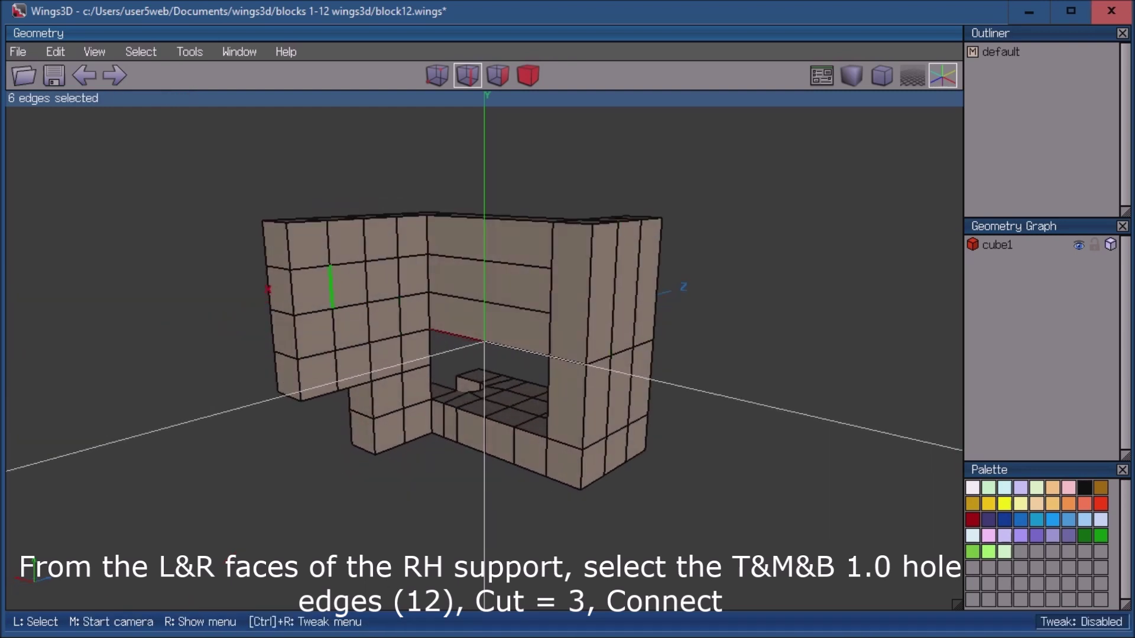
Add the six far-side hole edges, cut all twelve into three and connect them
{"action": "left_click", "coordinate": [346, 263]}
{"action": "left_click", "coordinate": [349, 305]}
{"action": "left_click", "coordinate": [351, 347]}
{"action": "left_click", "coordinate": [384, 339]}
{"action": "left_click", "coordinate": [383, 302]}
{"action": "left_click", "coordinate": [382, 259]}
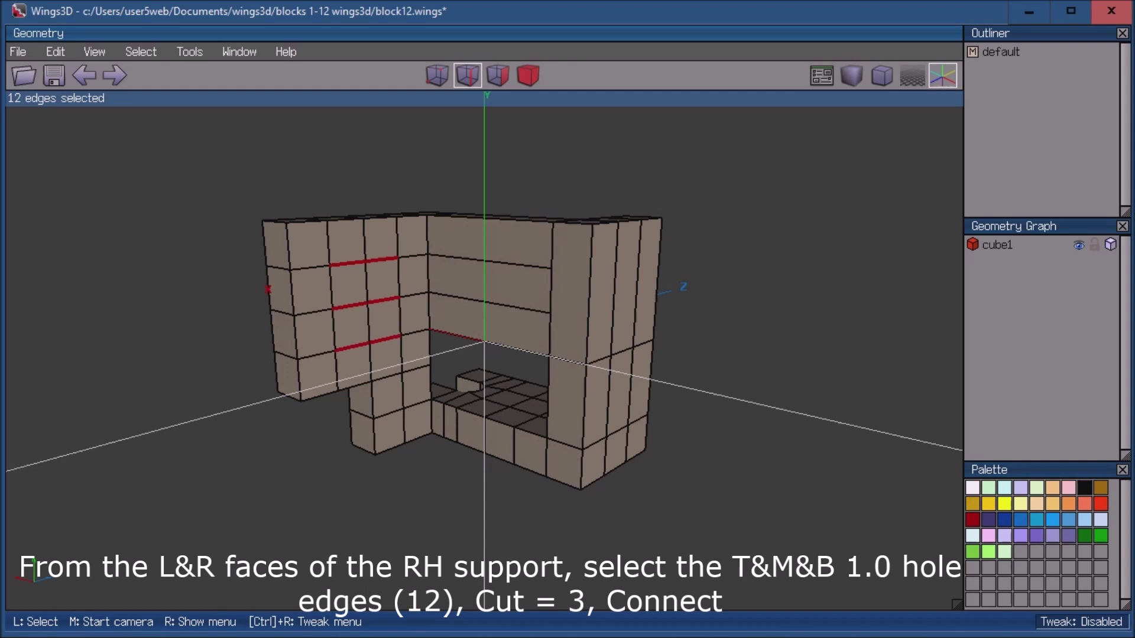
{"action": "key", "text": "v"}
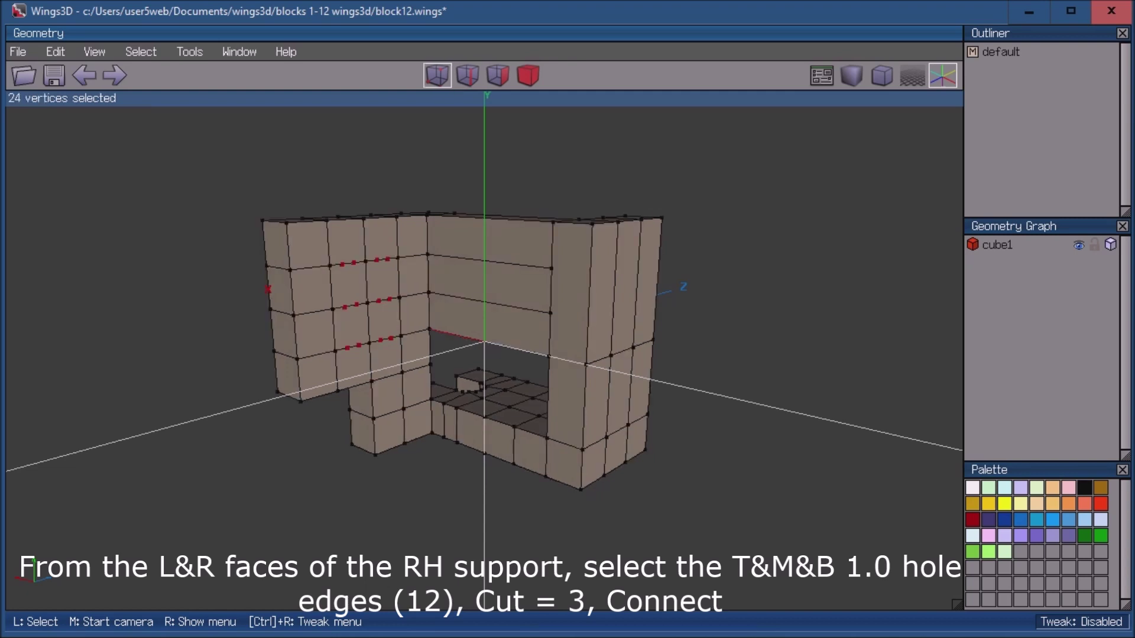
{"action": "key", "text": "c"}
{"action": "key", "text": "space"}
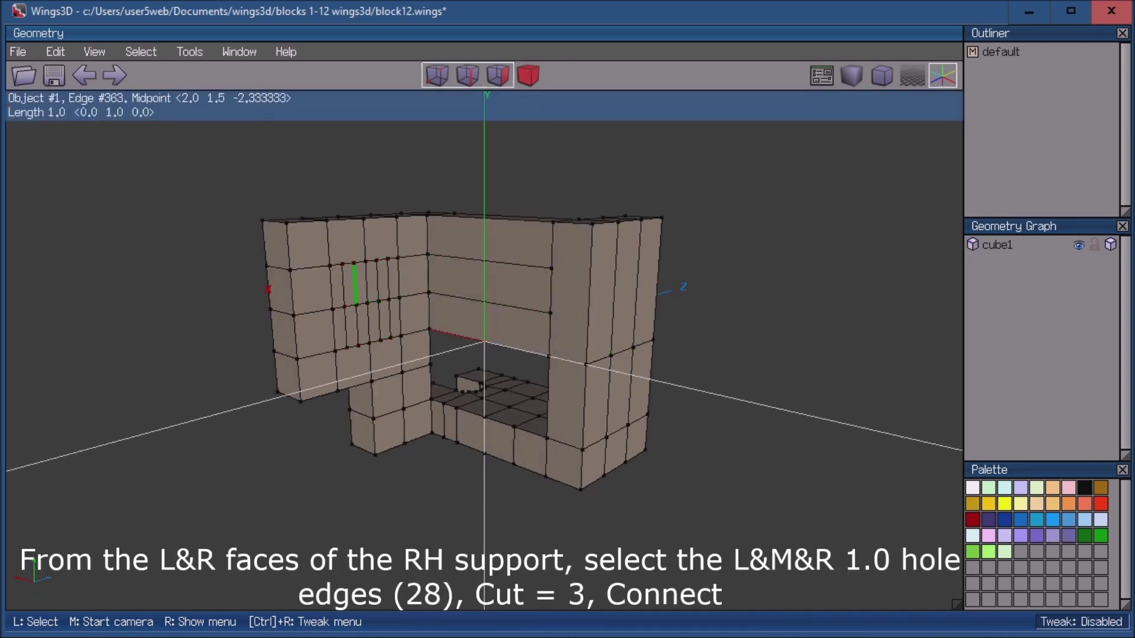
Cut the 28 vertical hole edges on both sides into thirds and connect them into a grid
{"action": "key", "text": "e"}
{"action": "left_click_drag", "start_coordinate": [332, 286], "coordinate": [399, 281]}
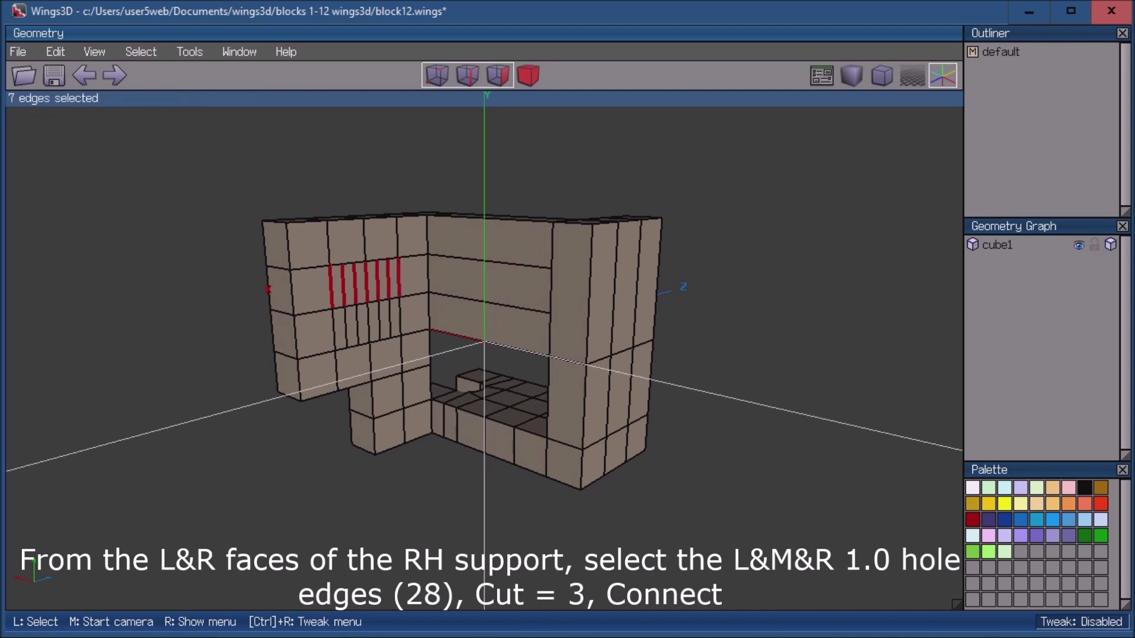
{"action": "left_click_drag", "start_coordinate": [334, 330], "coordinate": [400, 317]}
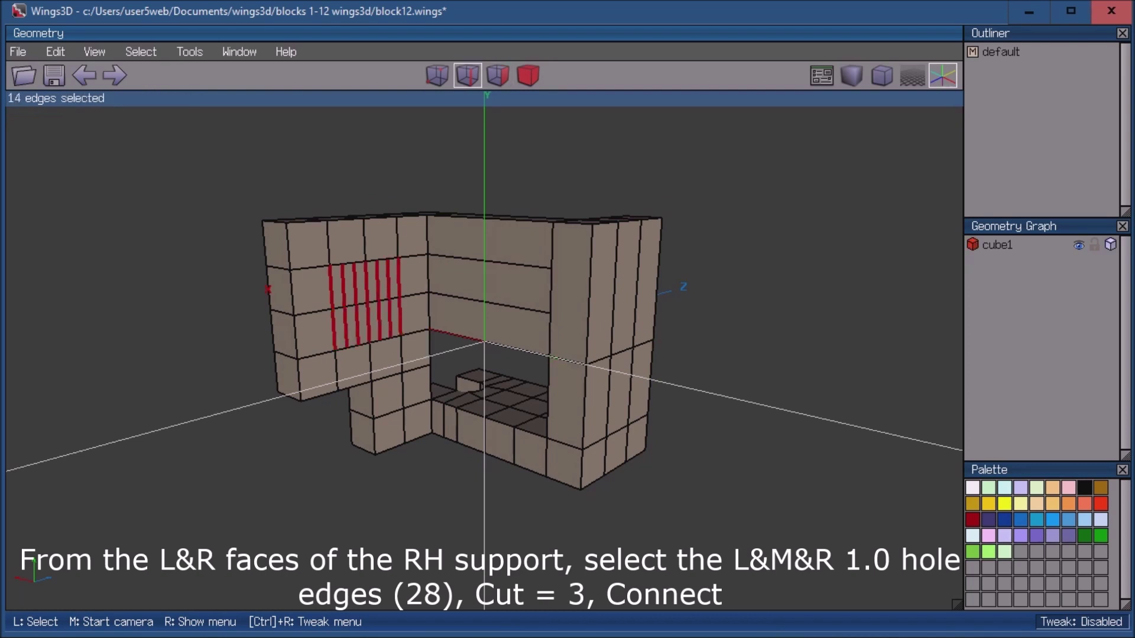
{"action": "middle_click", "coordinate": [484, 355]}
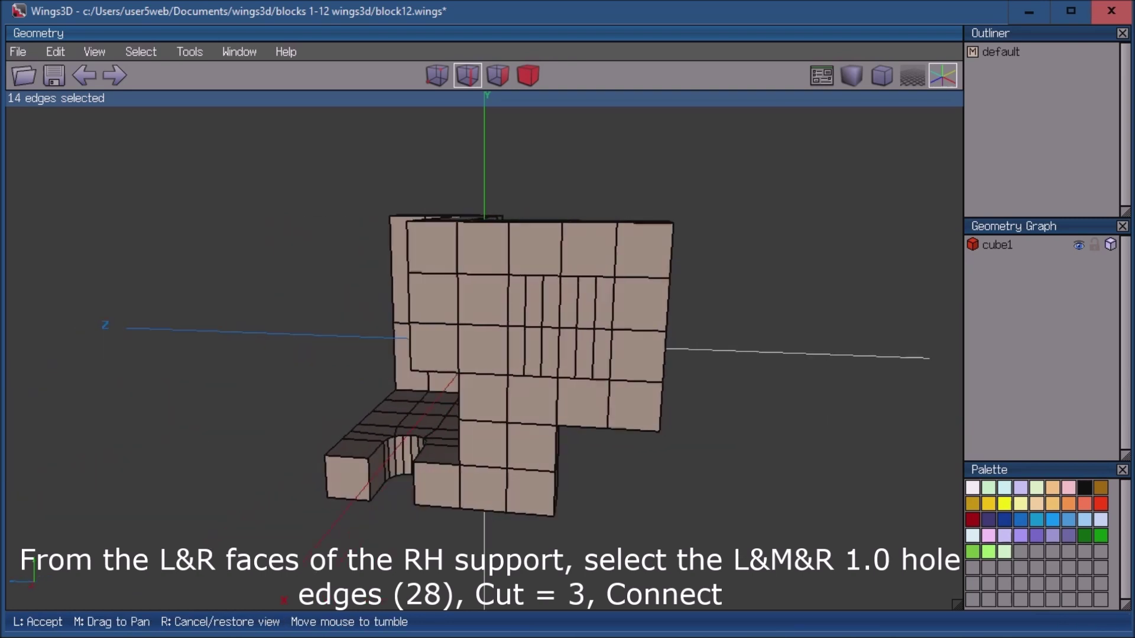
{"action": "left_click", "coordinate": [485, 355]}
{"action": "left_click_drag", "start_coordinate": [502, 301], "coordinate": [607, 304]}
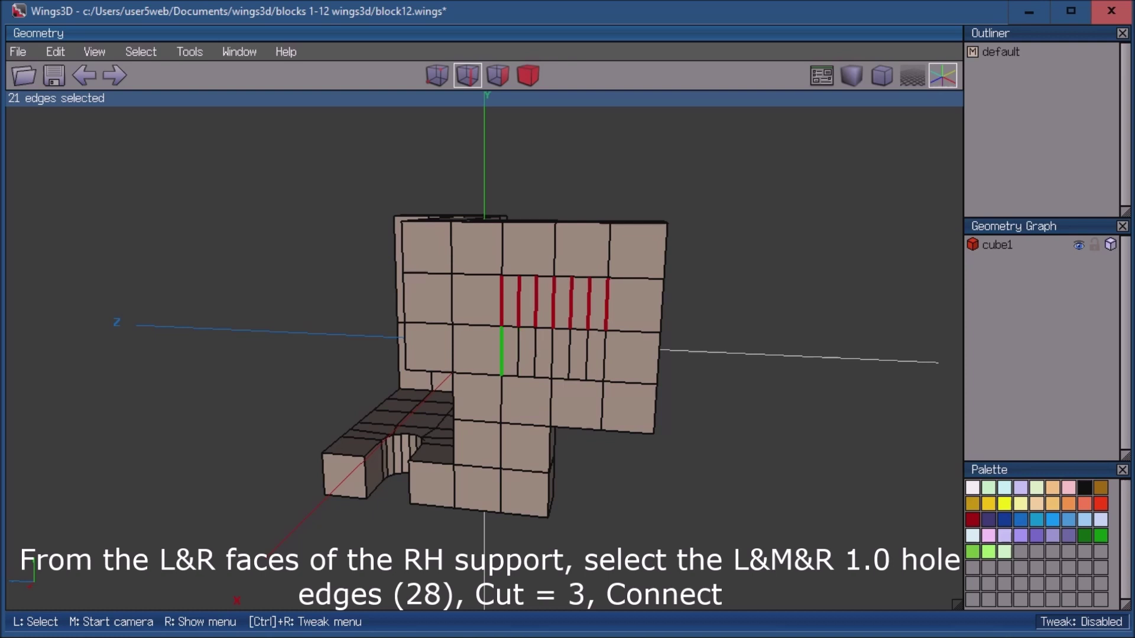
{"action": "left_click_drag", "start_coordinate": [502, 352], "coordinate": [605, 354]}
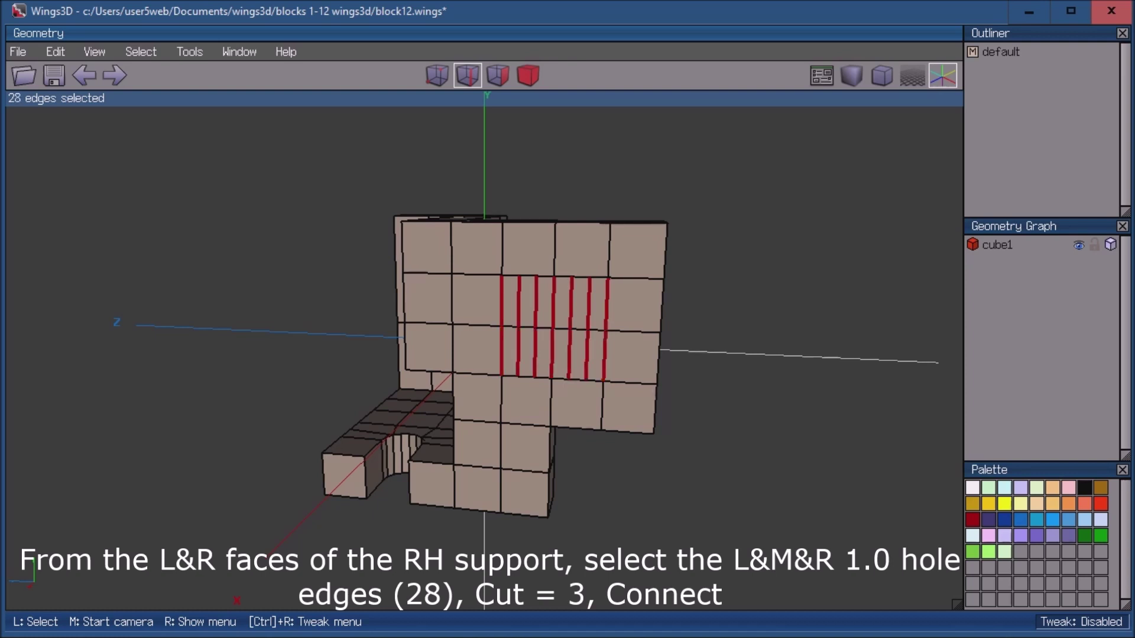
{"action": "key", "text": "v"}
{"action": "key", "text": "c"}
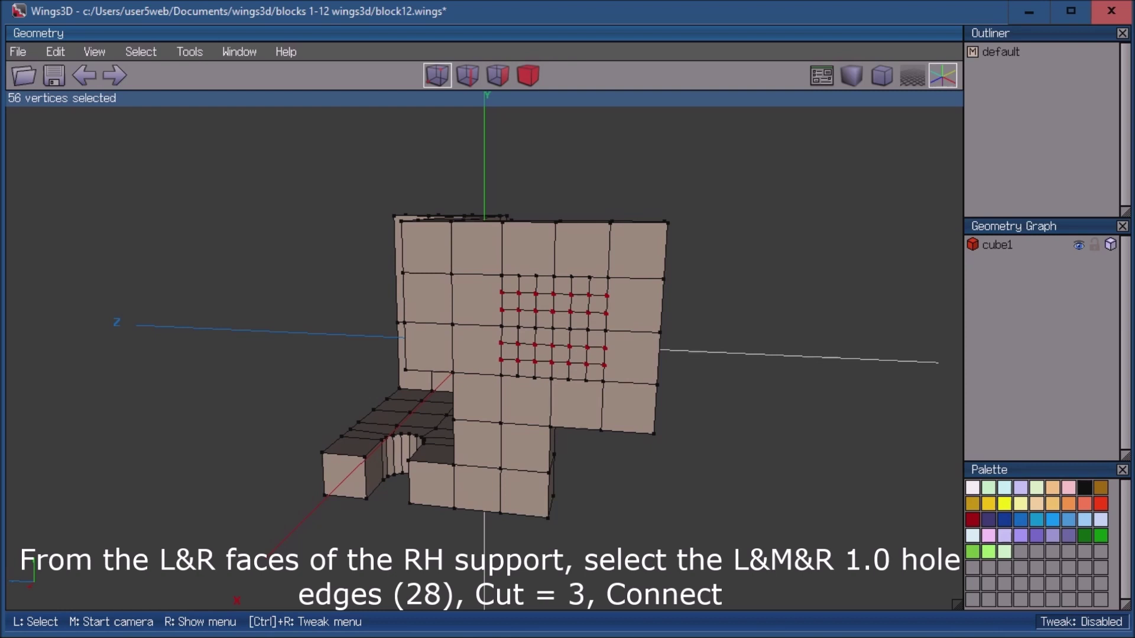
{"action": "key", "text": "space"}
{"action": "key", "text": "f"}
{"action": "left_click", "coordinate": [578, 355]}
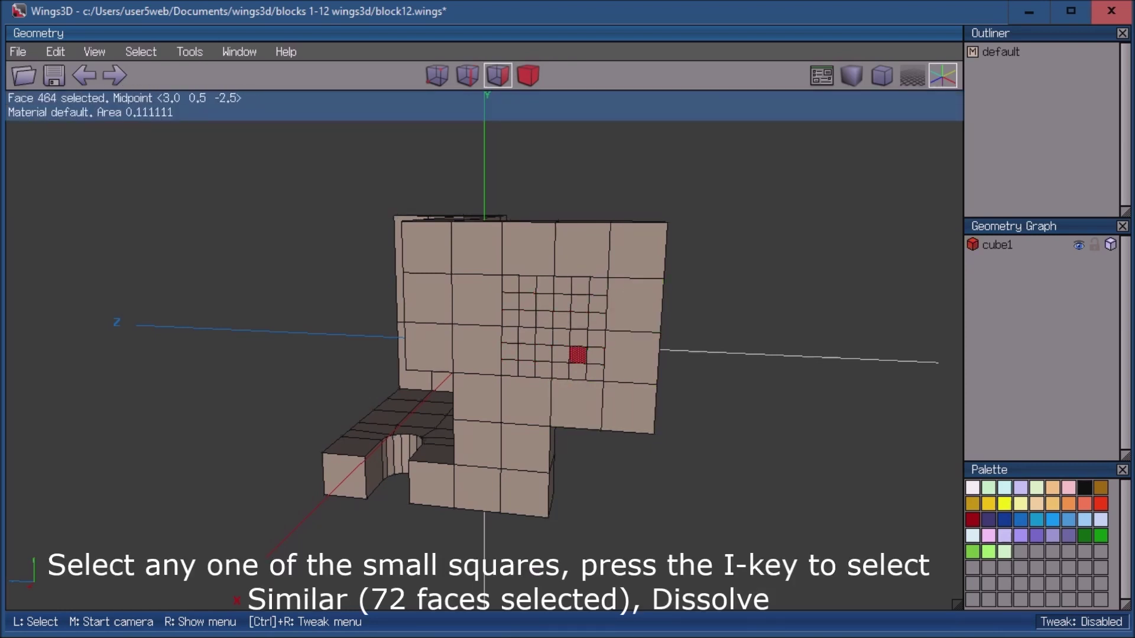
Dissolve all similar small squares into one face per side and inset them by 25%
{"action": "key", "text": "i"}
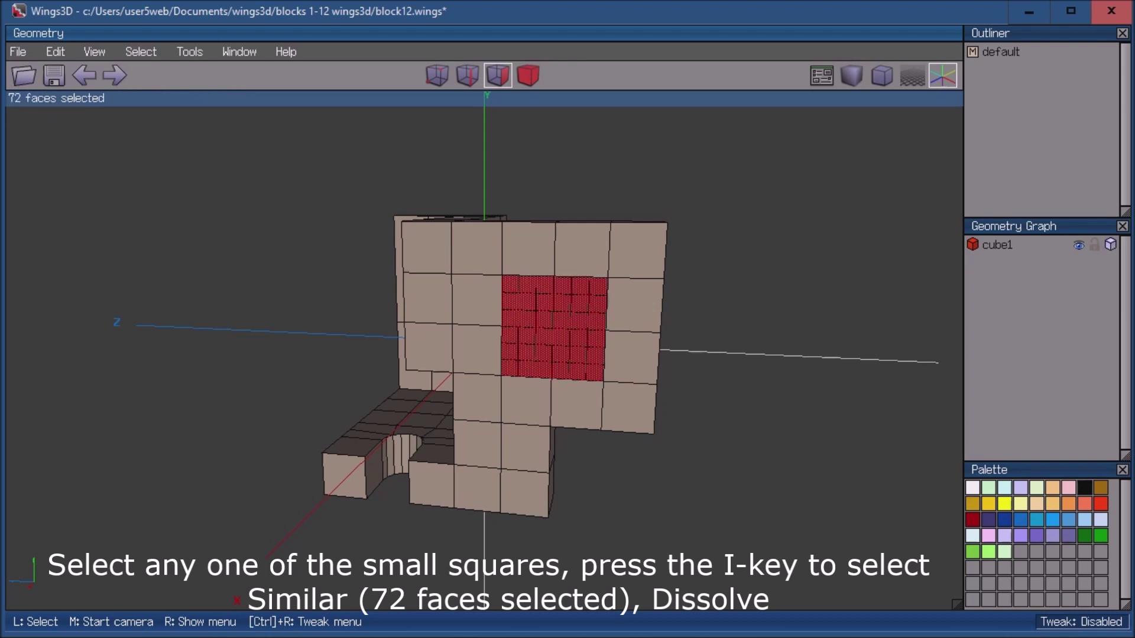
{"action": "key", "text": "BackSpace"}
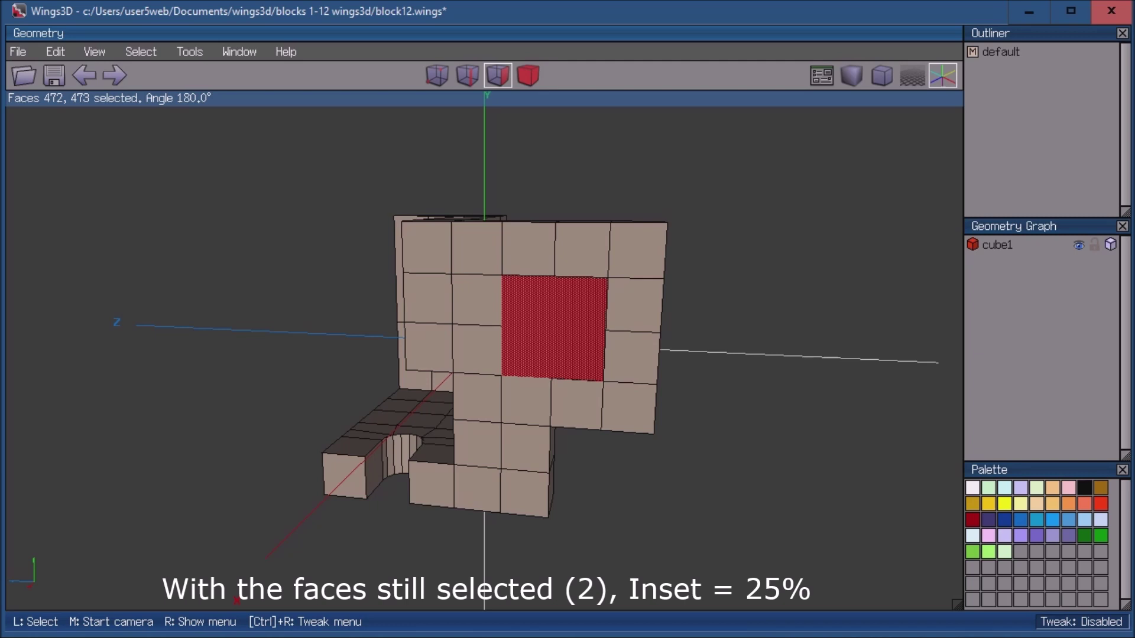
{"action": "right_click", "coordinate": [715, 118]}
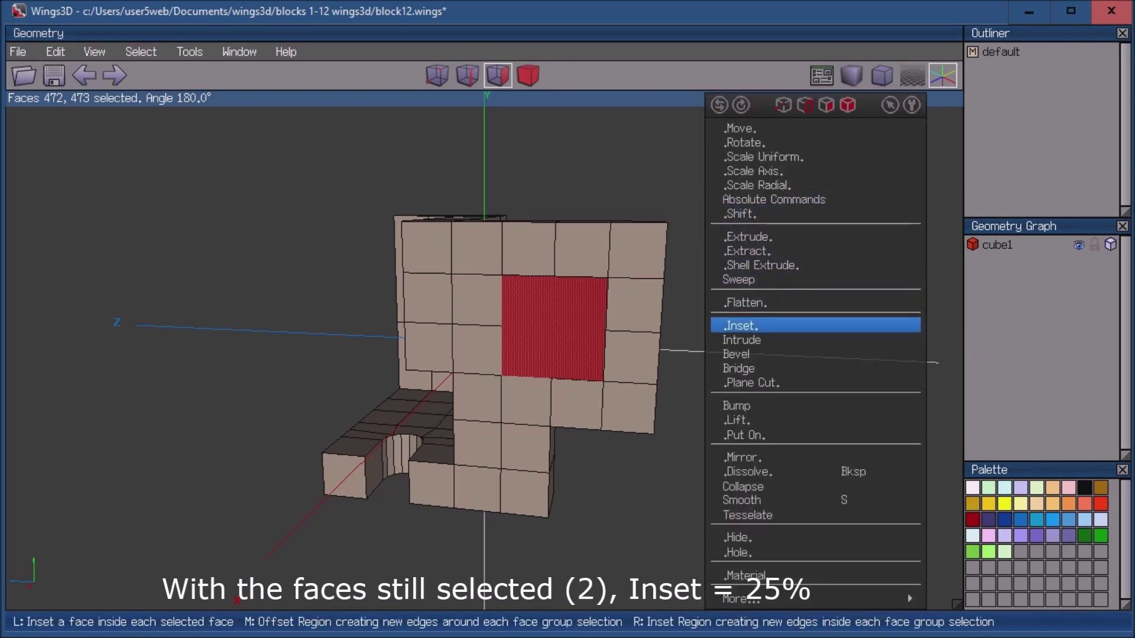
{"action": "left_click", "coordinate": [768, 325]}
{"action": "key", "text": "Tab"}
{"action": "type", "text": "25"}
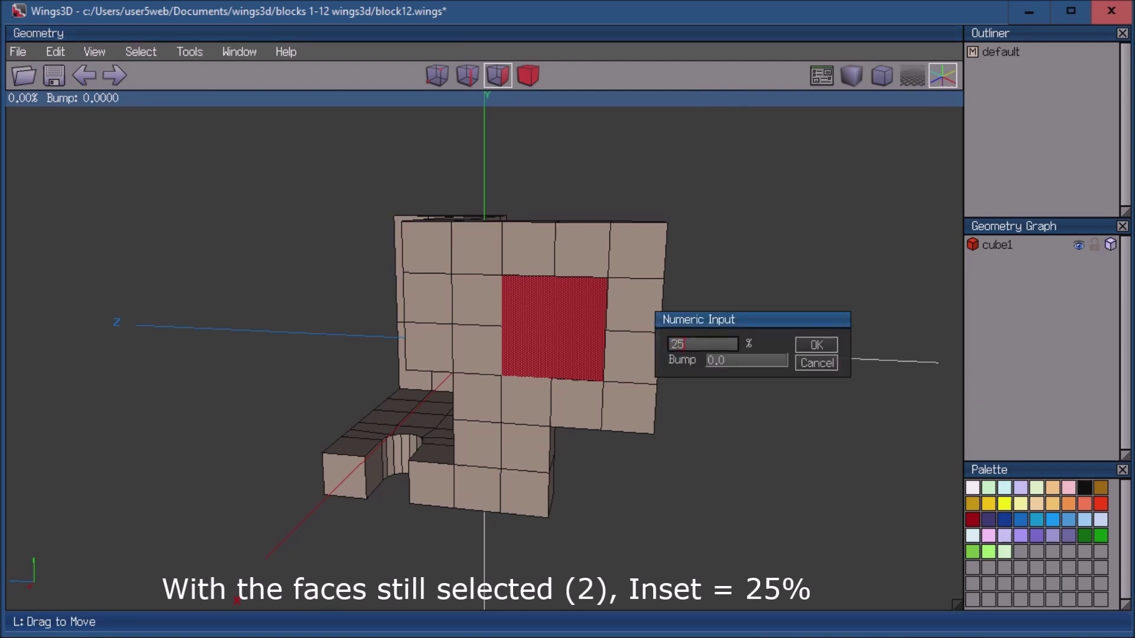
{"action": "key", "text": "Return"}
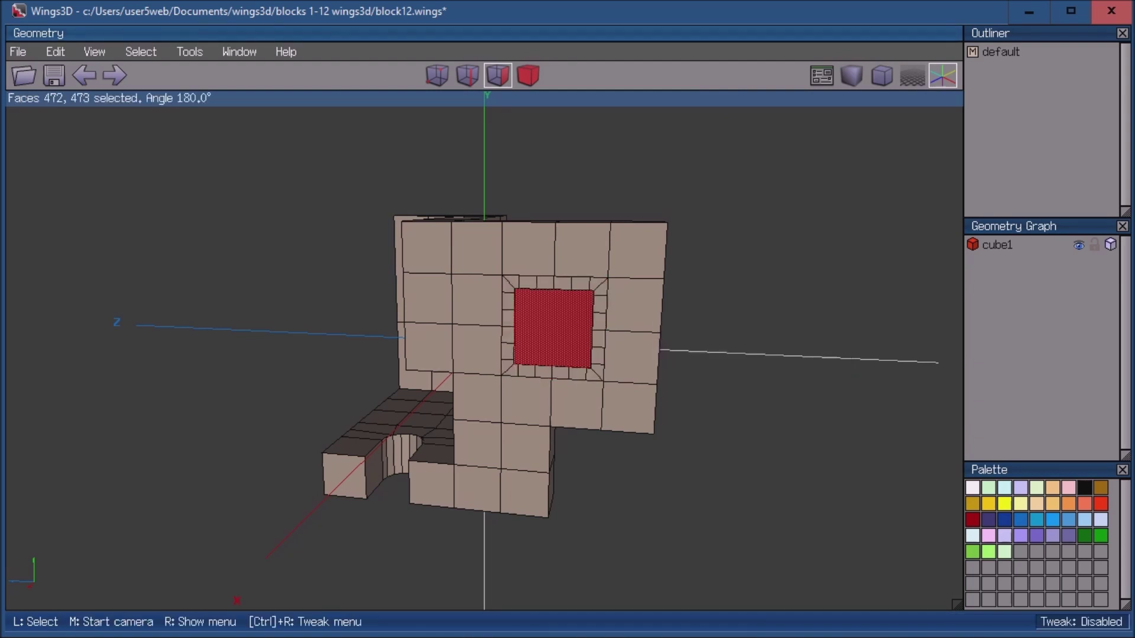
{"action": "key", "text": "l"}
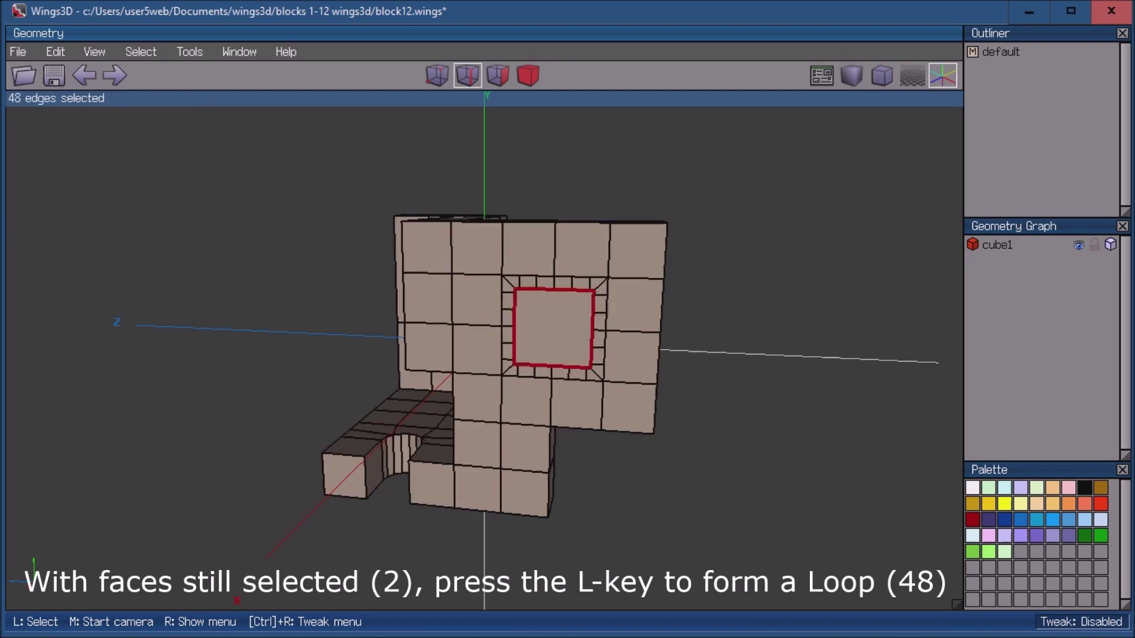
Circularise the inset edge loops to an absolute diameter of 2, then select the circular face
{"action": "right_click", "coordinate": [718, 148]}
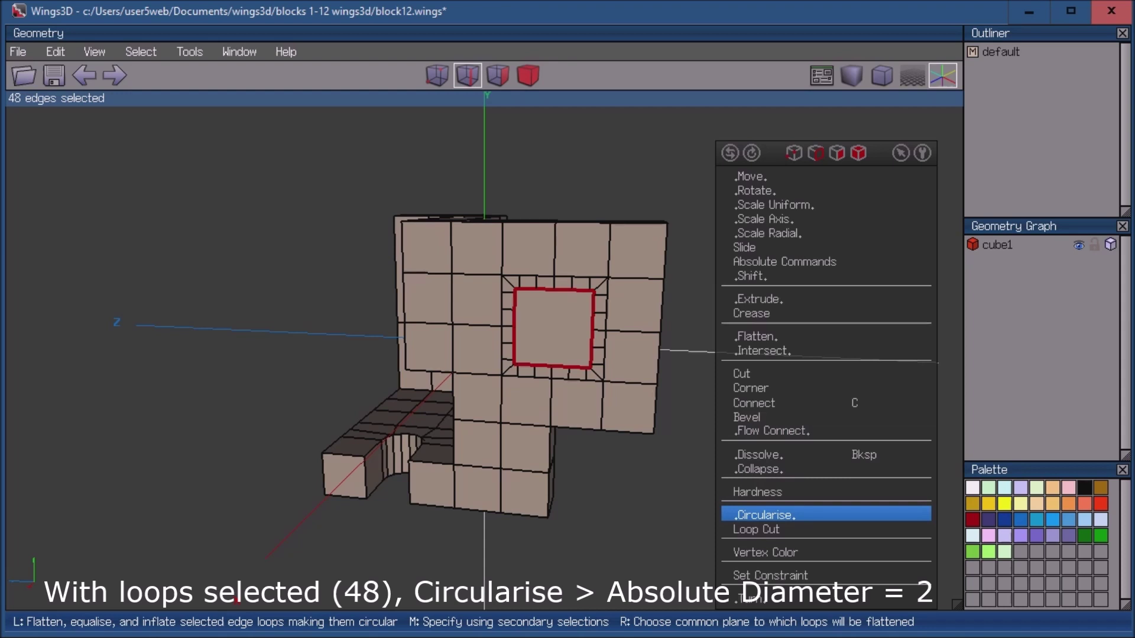
{"action": "left_click", "coordinate": [764, 516]}
{"action": "key", "text": "Tab"}
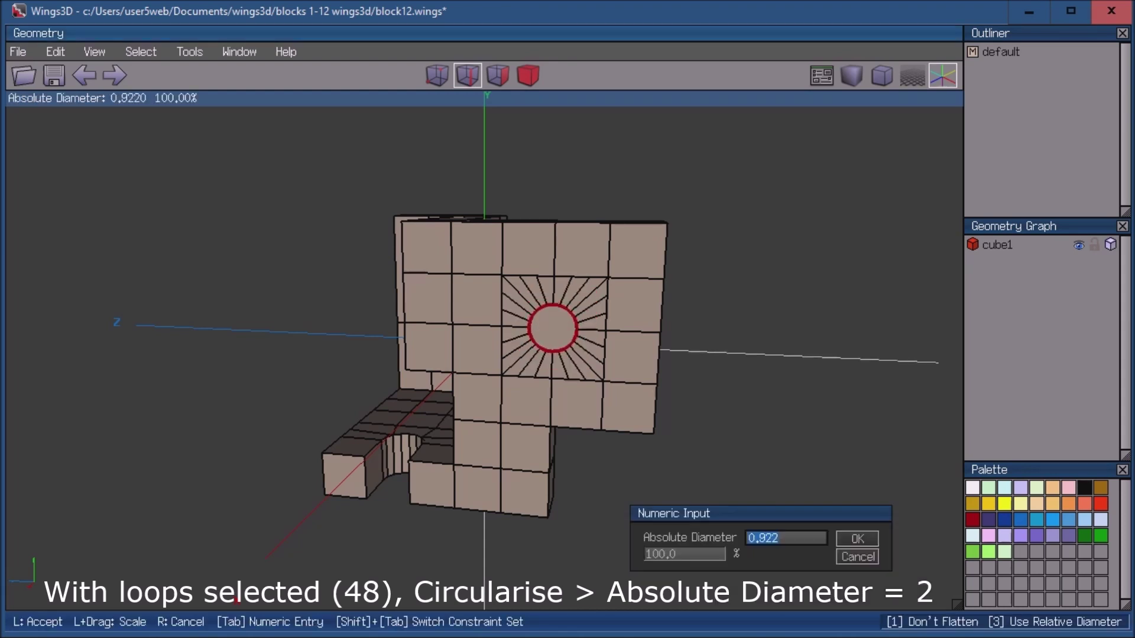
{"action": "type", "text": "2"}
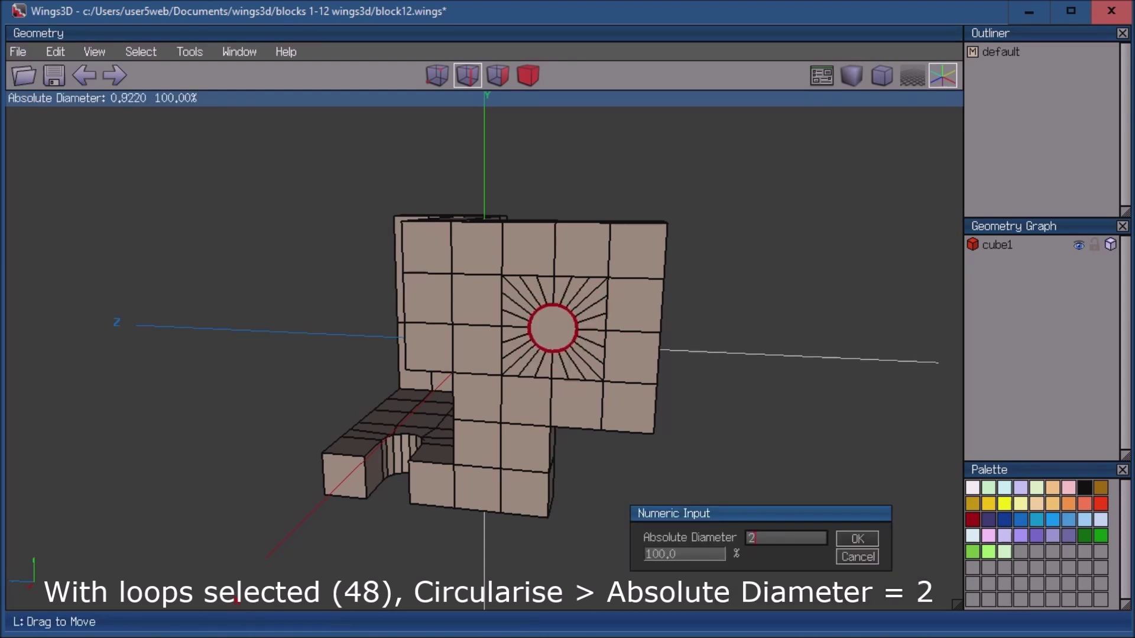
{"action": "key", "text": "Return"}
{"action": "key", "text": "space"}
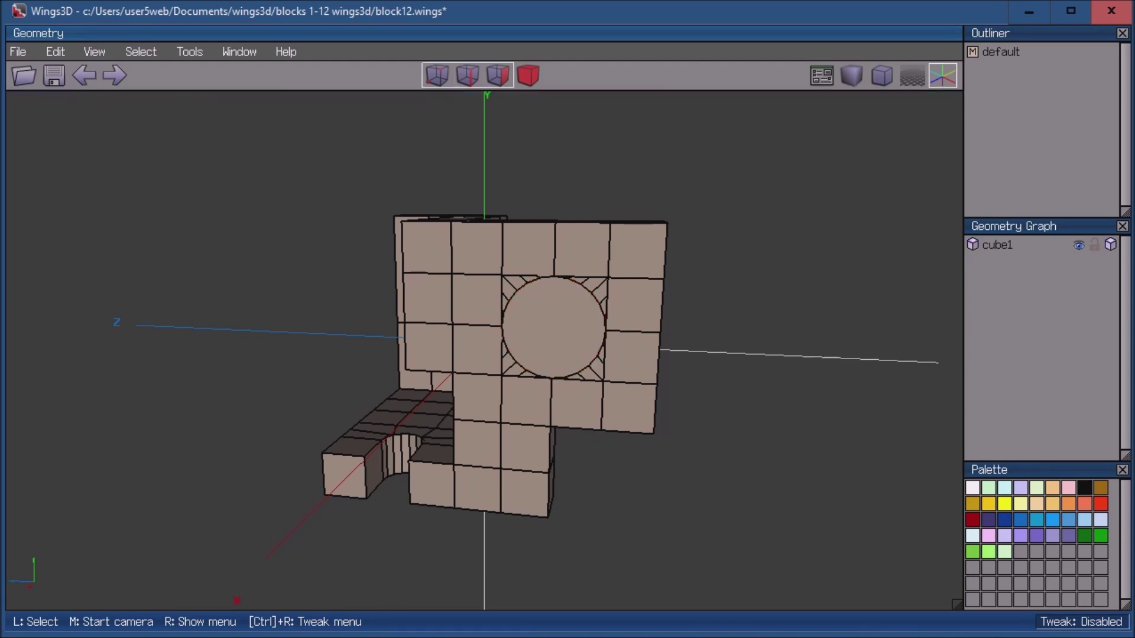
{"action": "left_click", "coordinate": [498, 76]}
{"action": "left_click", "coordinate": [553, 326]}
{"action": "middle_click", "coordinate": [553, 327]}
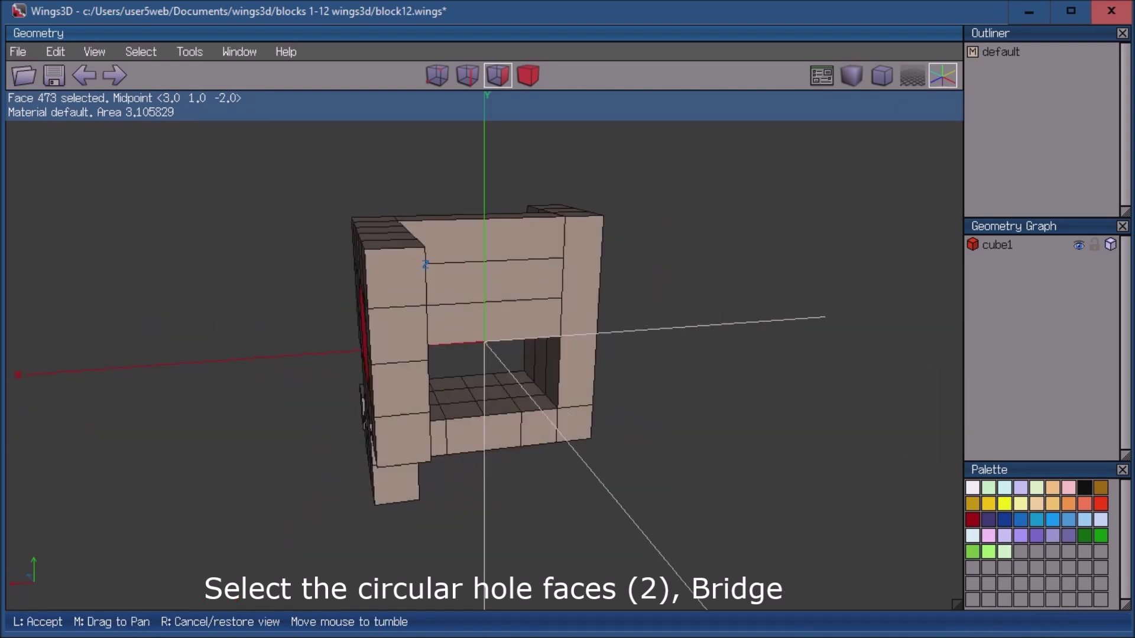
Bridge the two opposite circular faces to bore a round hole through the right support
{"action": "left_click", "coordinate": [554, 327]}
{"action": "left_click", "coordinate": [364, 305]}
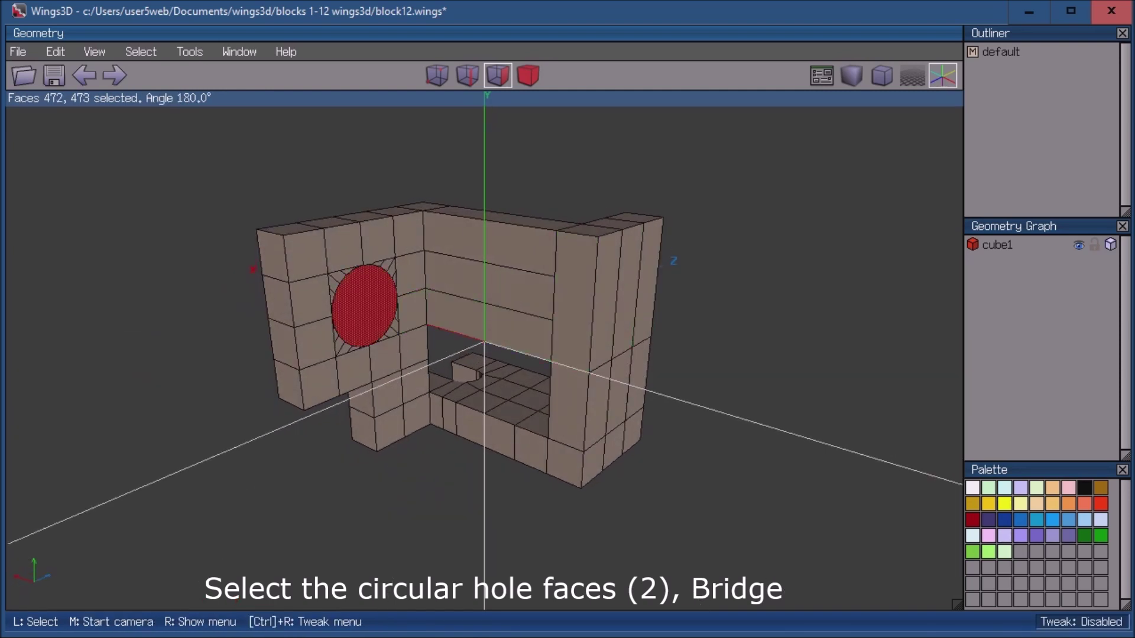
{"action": "right_click", "coordinate": [704, 118]}
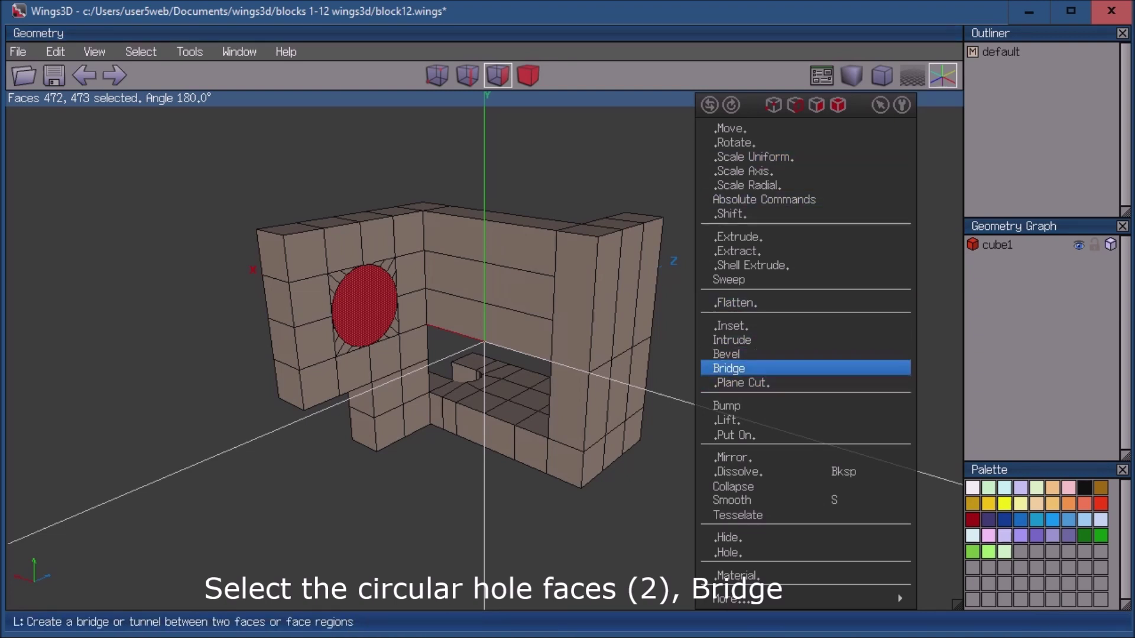
{"action": "left_click", "coordinate": [729, 368]}
{"action": "key", "text": "space"}
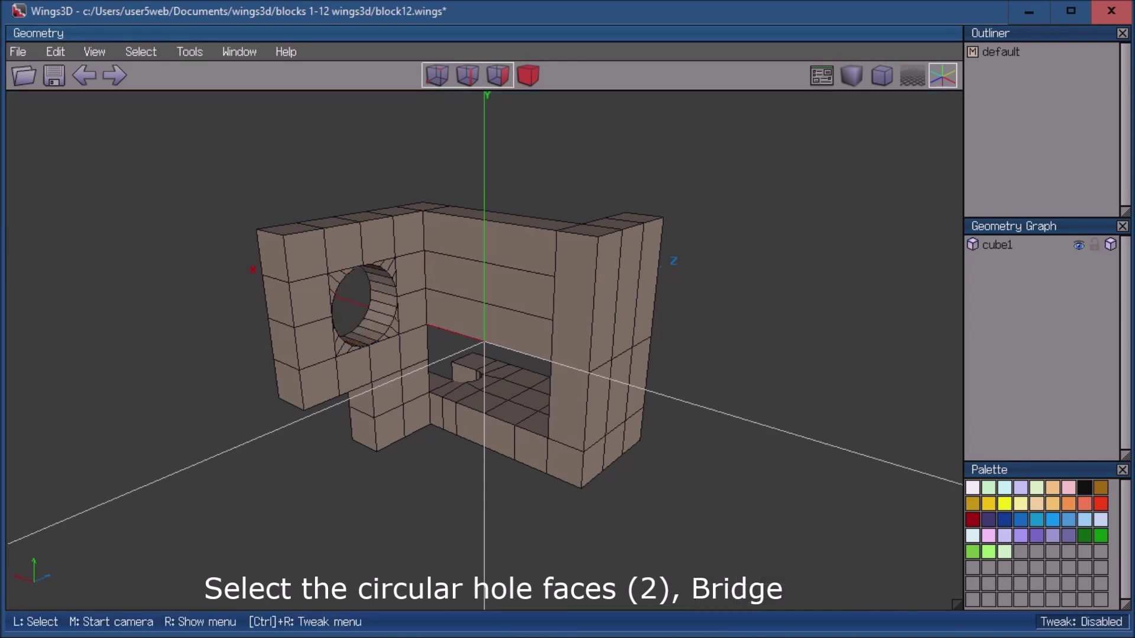
{"action": "middle_click", "coordinate": [729, 369]}
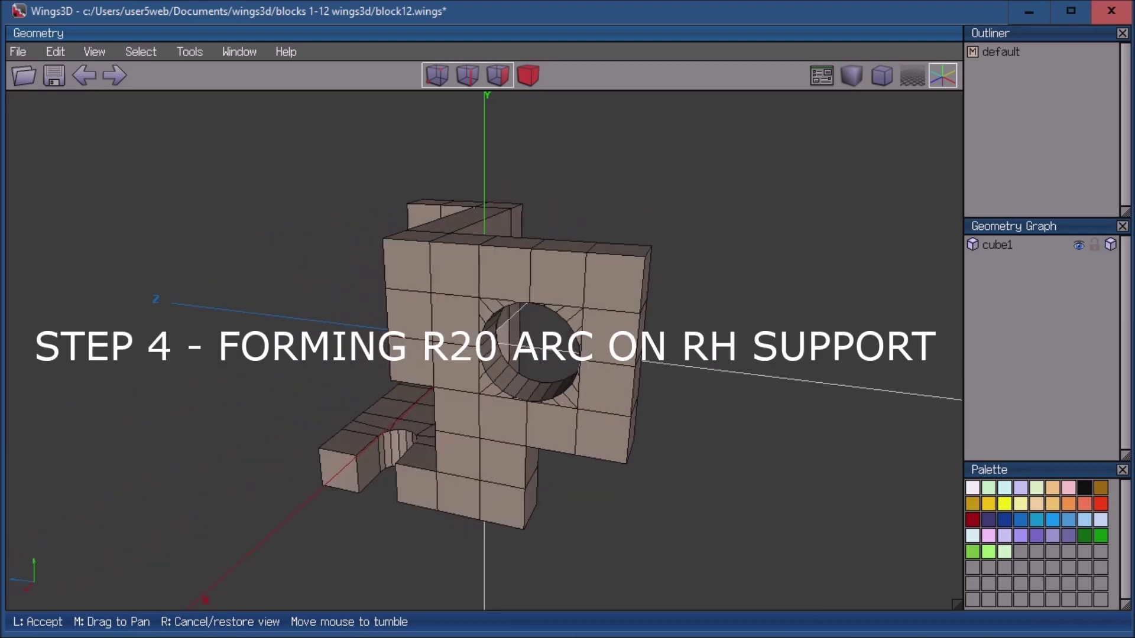
In edge mode, select the surplus edges beside the hole and along the support's side
{"action": "left_click", "coordinate": [621, 269]}
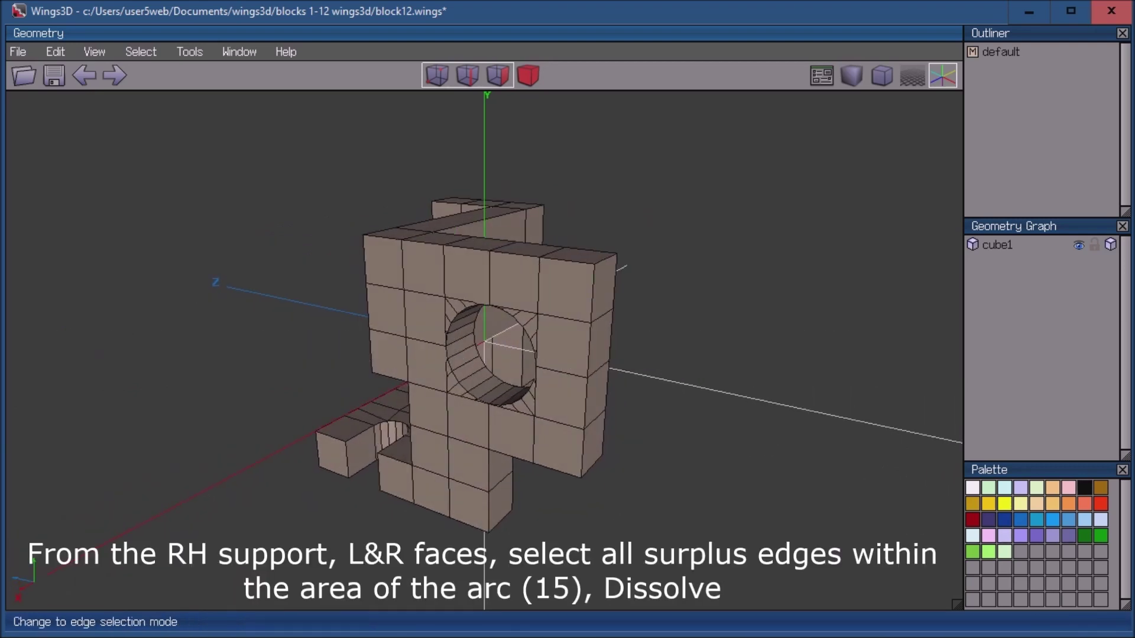
{"action": "left_click", "coordinate": [467, 75]}
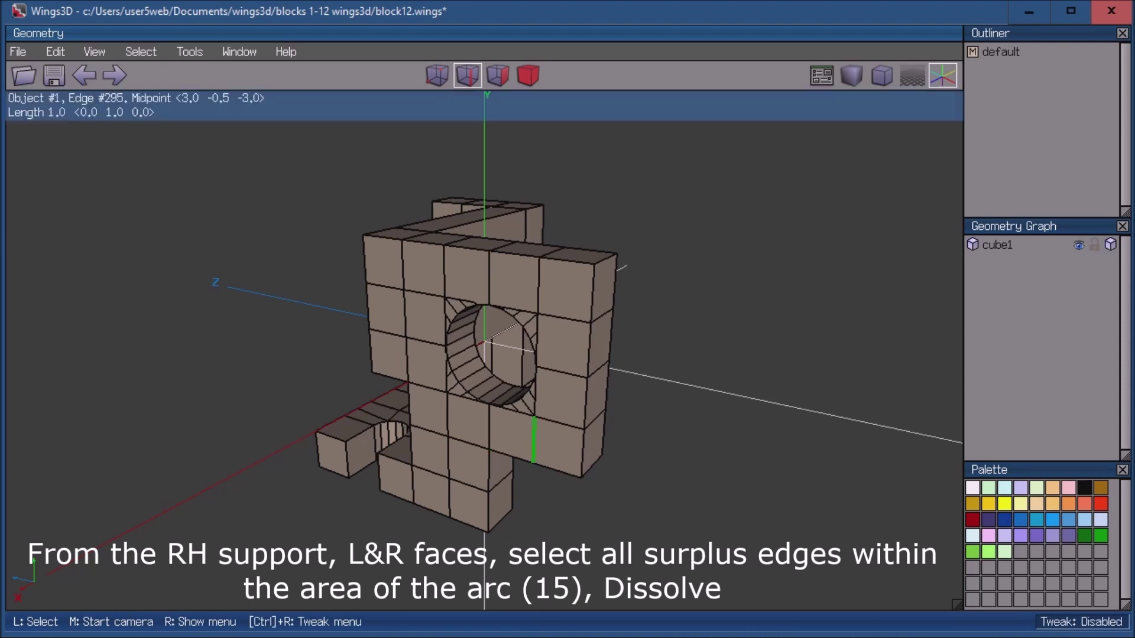
{"action": "left_click", "coordinate": [533, 441]}
{"action": "left_click", "coordinate": [559, 422]}
{"action": "left_click", "coordinate": [562, 373]}
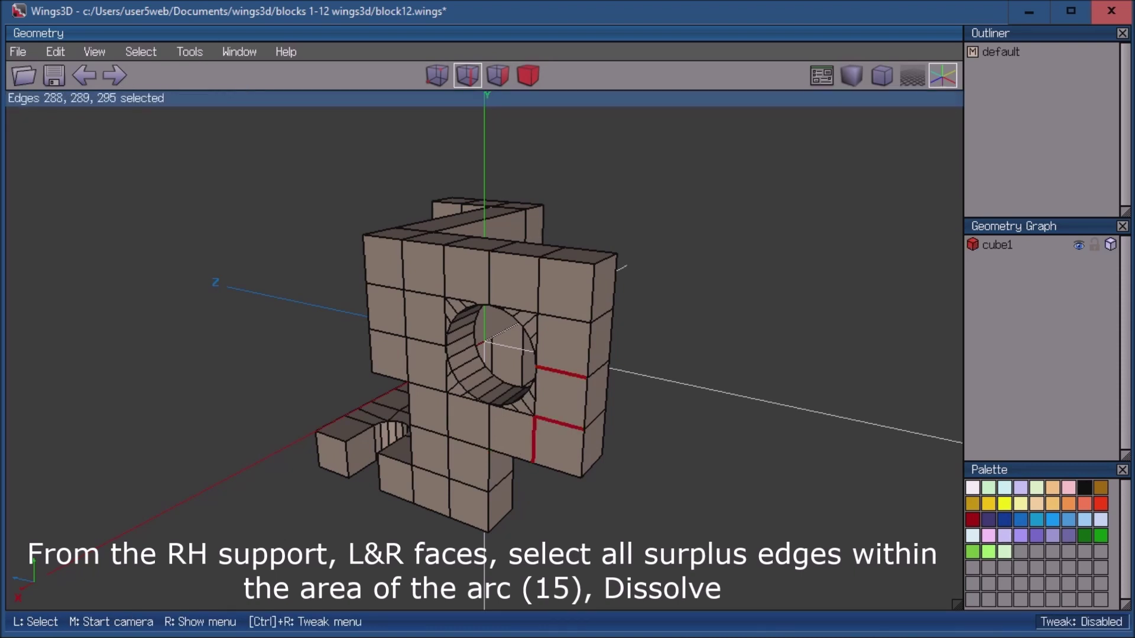
{"action": "left_click", "coordinate": [565, 320]}
{"action": "left_click", "coordinate": [538, 287]}
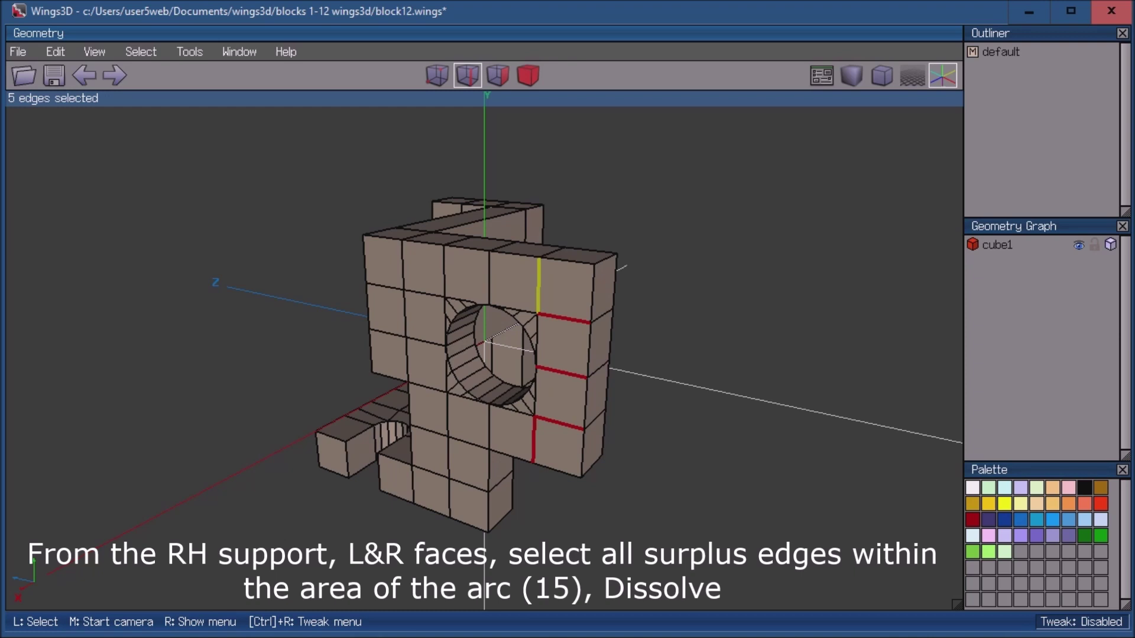
{"action": "middle_click", "coordinate": [539, 287]}
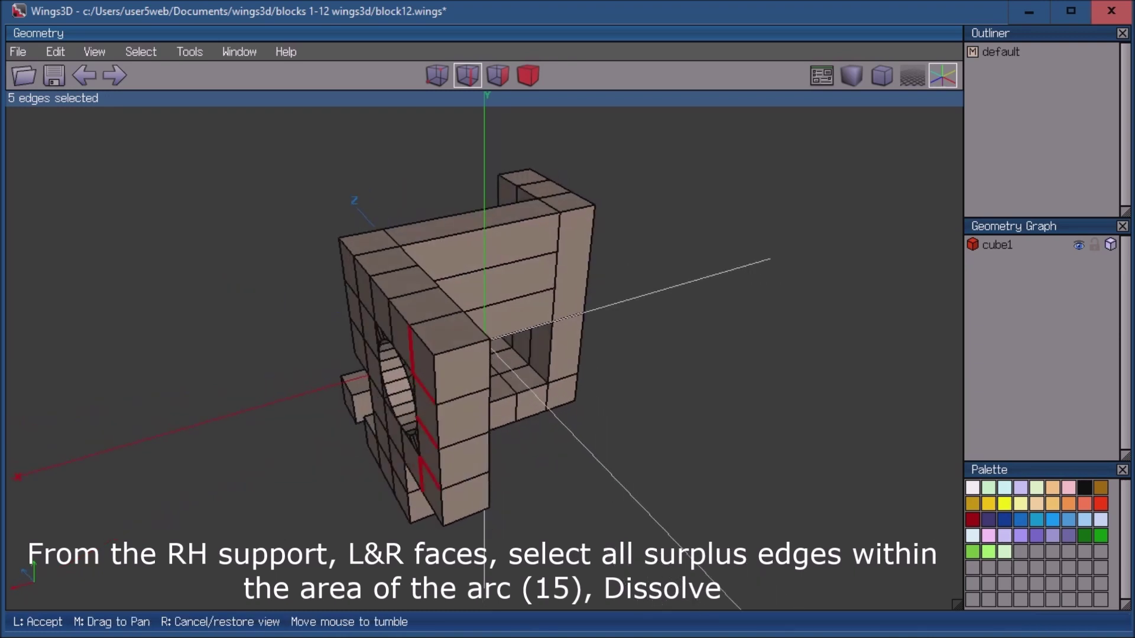
{"action": "left_click", "coordinate": [520, 331]}
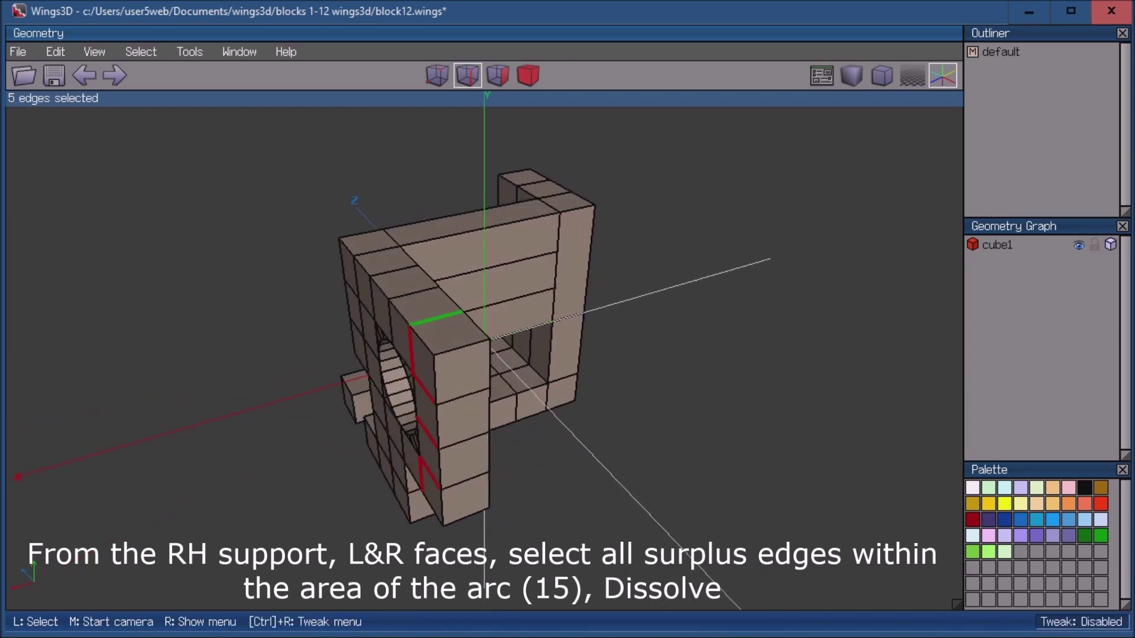
{"action": "left_click", "coordinate": [437, 318]}
{"action": "left_click", "coordinate": [462, 396]}
{"action": "left_click", "coordinate": [464, 441]}
{"action": "left_click", "coordinate": [465, 481]}
Select the remaining surplus edges on the outer face and dissolve all 15 edges
{"action": "middle_click", "coordinate": [466, 480]}
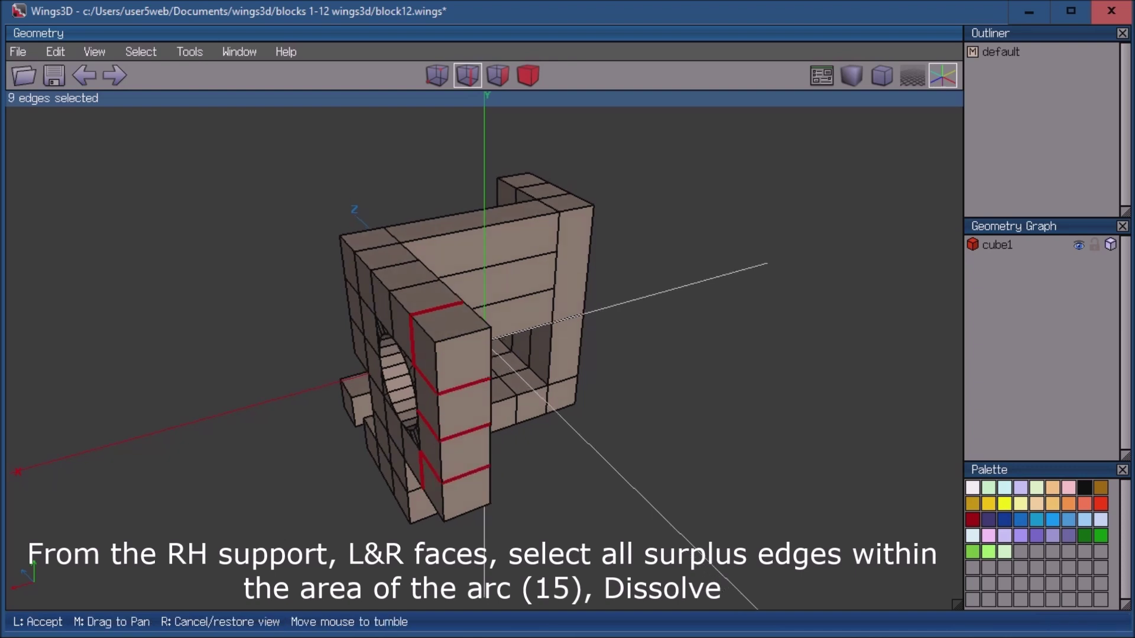
{"action": "left_click", "coordinate": [465, 481]}
{"action": "left_click", "coordinate": [458, 251]}
{"action": "middle_click", "coordinate": [458, 251]}
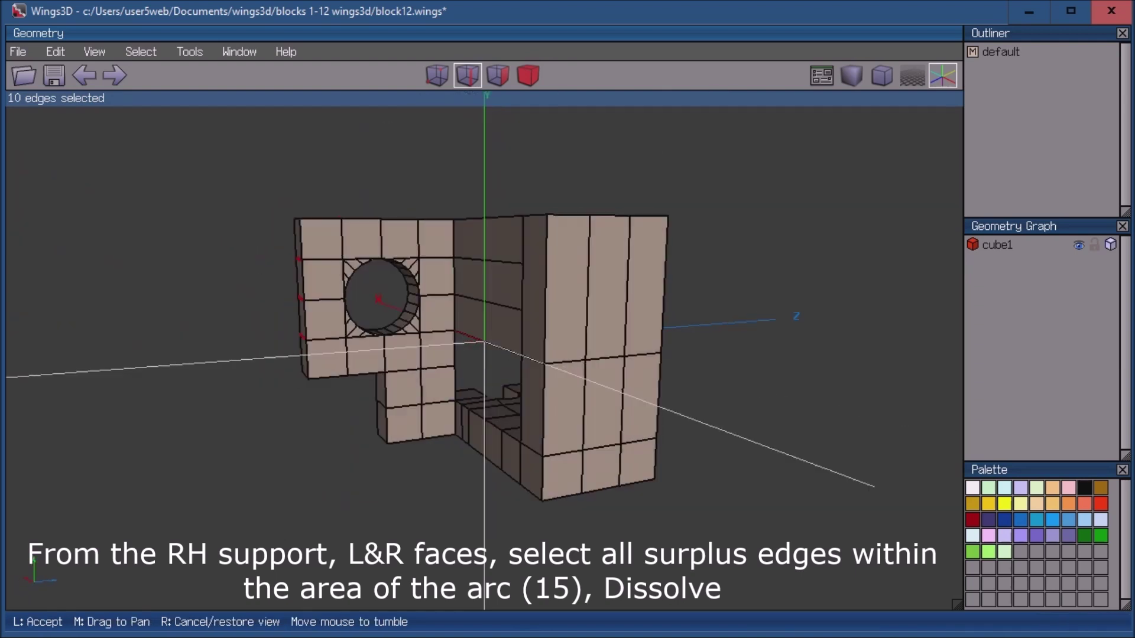
{"action": "left_click", "coordinate": [458, 251]}
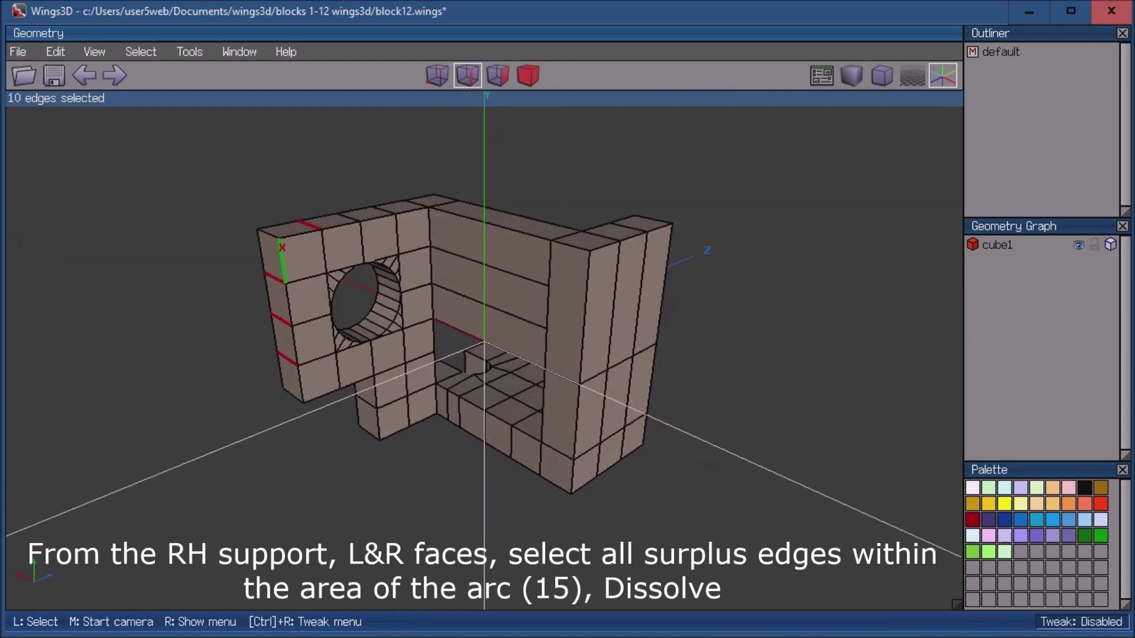
{"action": "left_click", "coordinate": [323, 252]}
{"action": "left_click", "coordinate": [306, 278]}
{"action": "left_click", "coordinate": [311, 321]}
{"action": "left_click", "coordinate": [317, 359]}
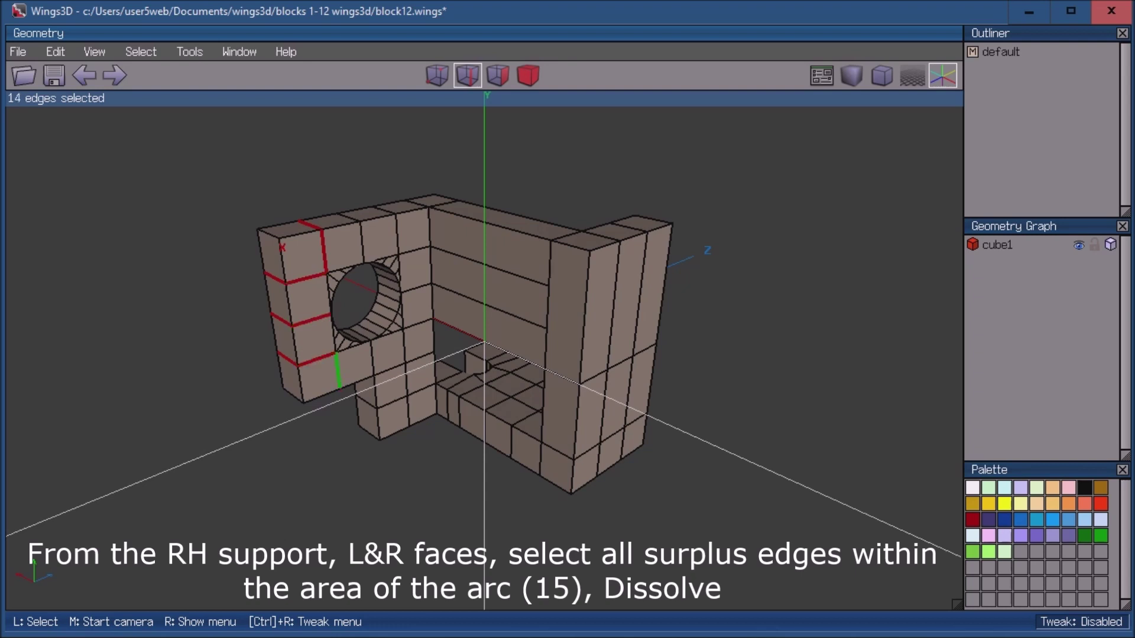
{"action": "left_click", "coordinate": [338, 370]}
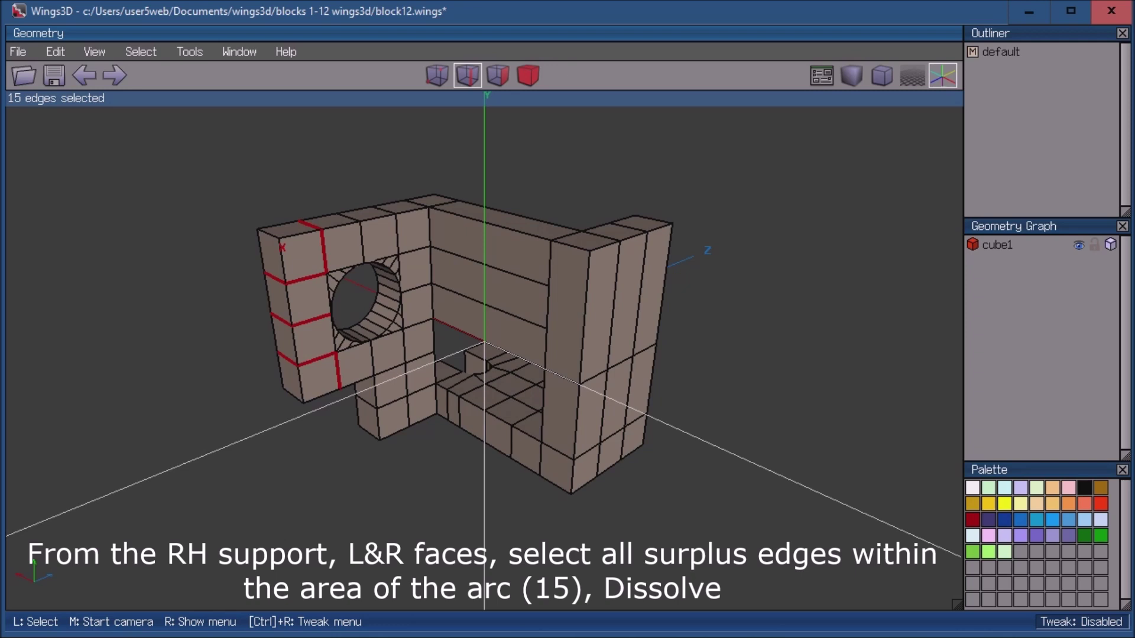
{"action": "key", "text": "BackSpace"}
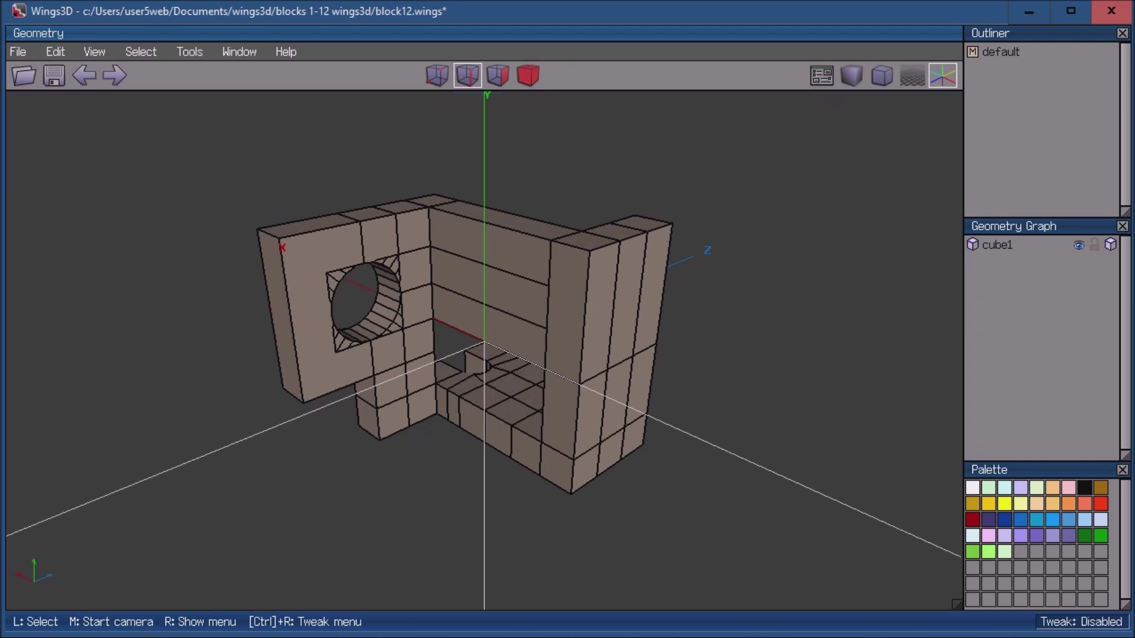
Run Cleanup on the whole bracket body, leaving 202 polygons, 424 edges and 220 vertices
{"action": "key", "text": "b"}
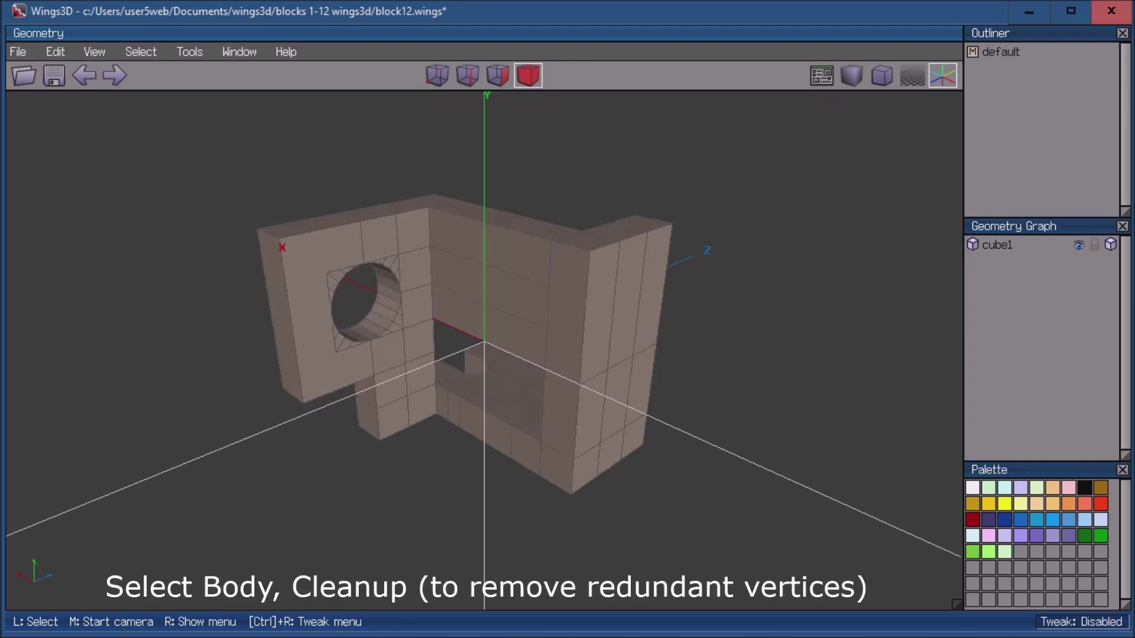
{"action": "key", "text": "ctrl+a"}
{"action": "left_click", "coordinate": [621, 266]}
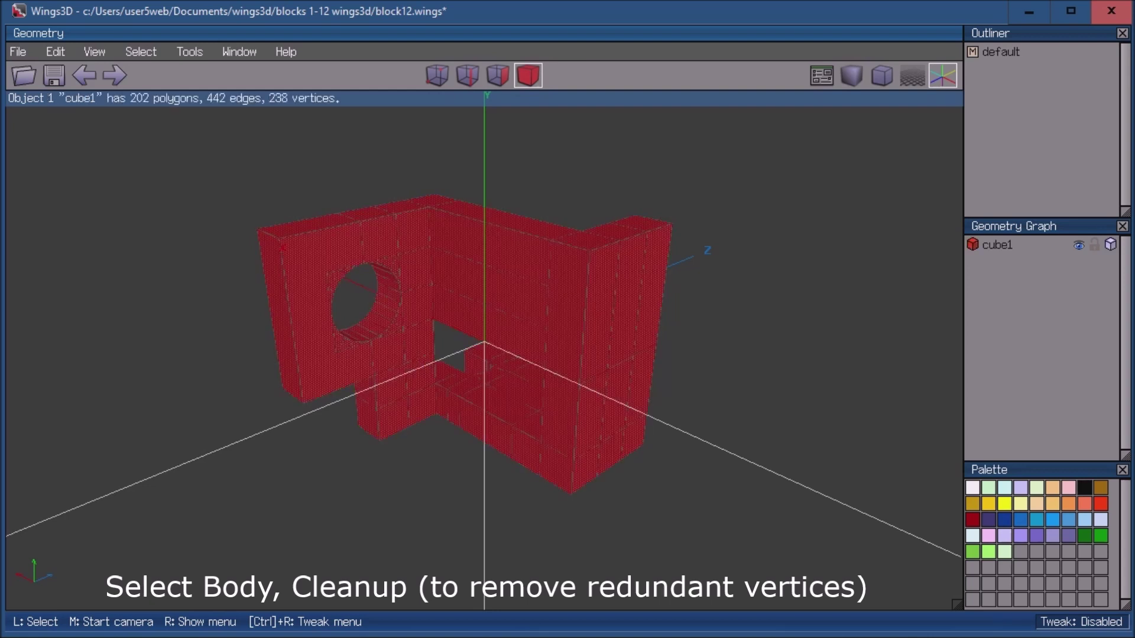
{"action": "right_click", "coordinate": [712, 200]}
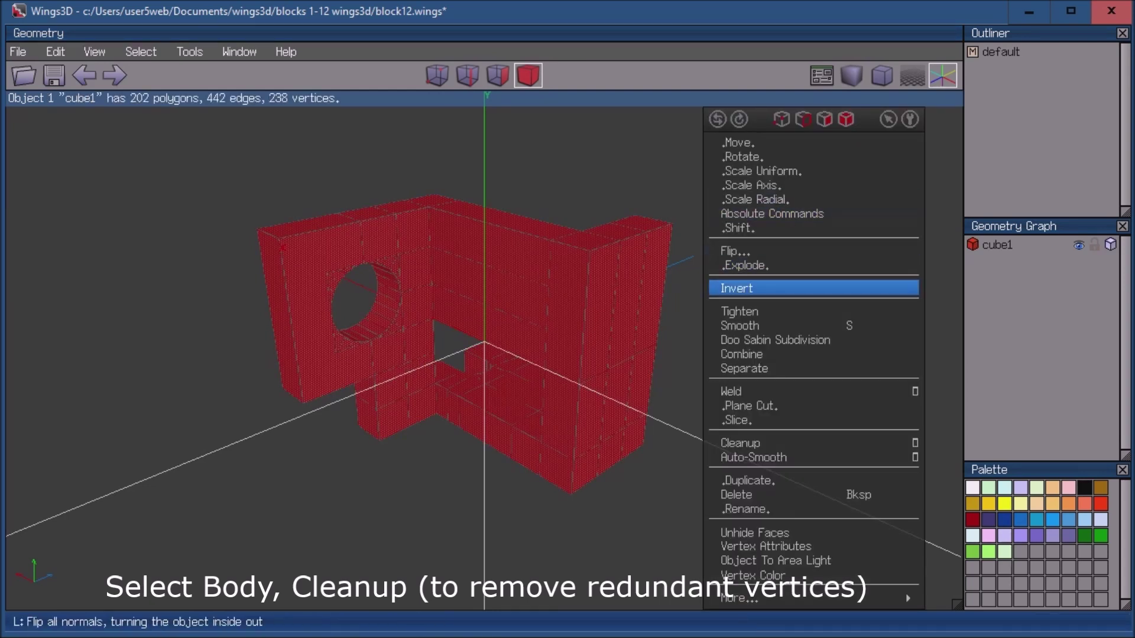
{"action": "left_click", "coordinate": [745, 442]}
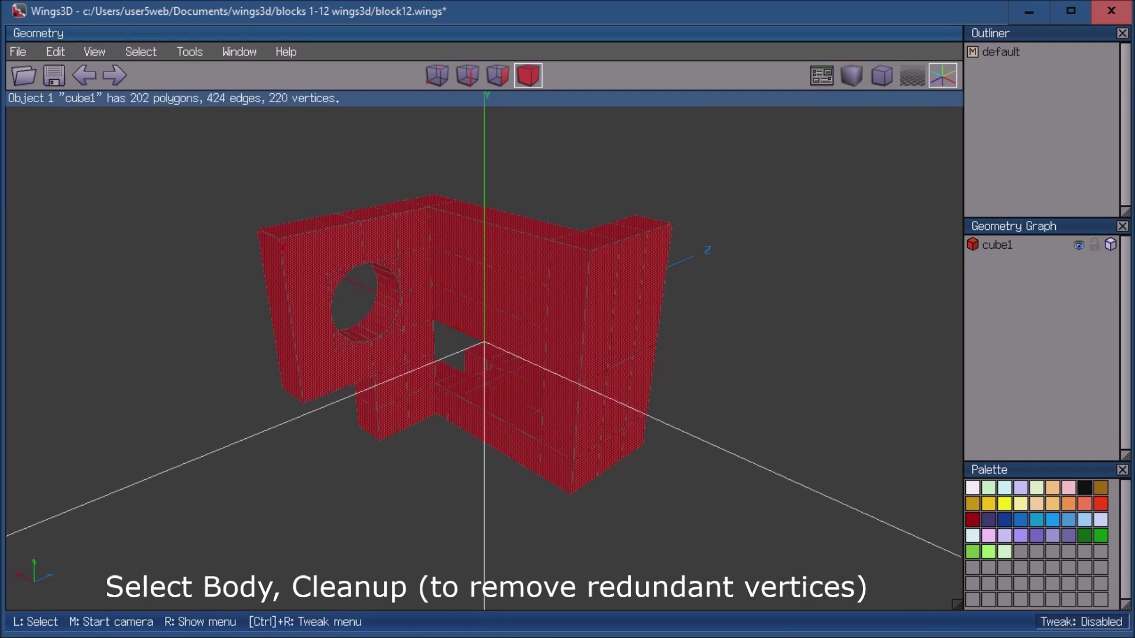
{"action": "key", "text": "space"}
{"action": "middle_click", "coordinate": [484, 343]}
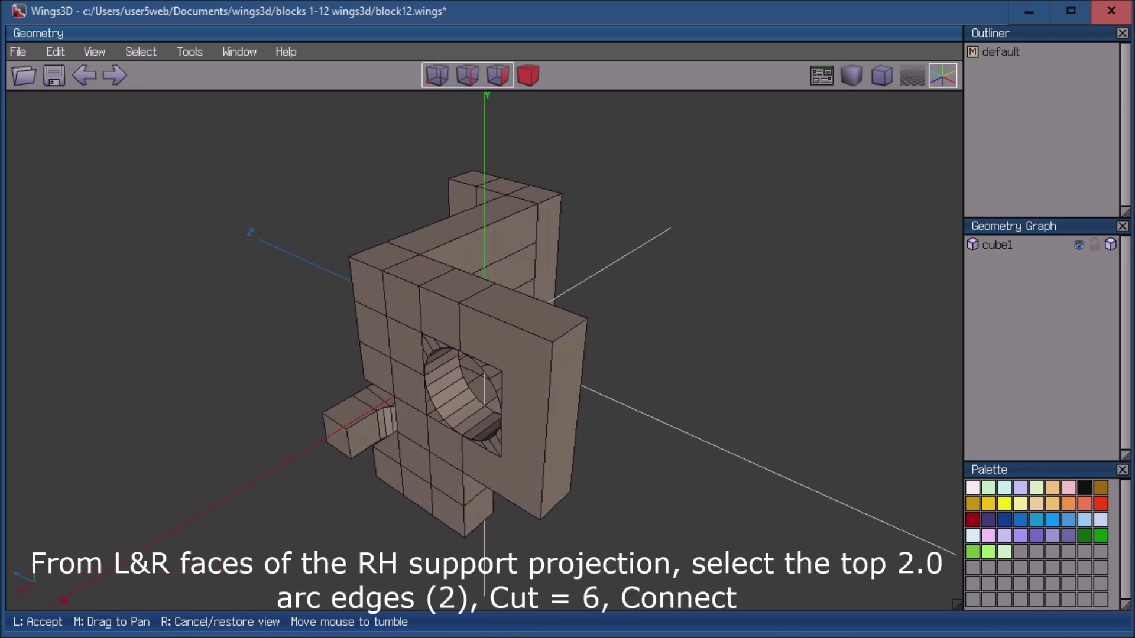
Cut the two top 2.0 edges of the support projection into 6 and connect them
{"action": "left_click", "coordinate": [485, 343]}
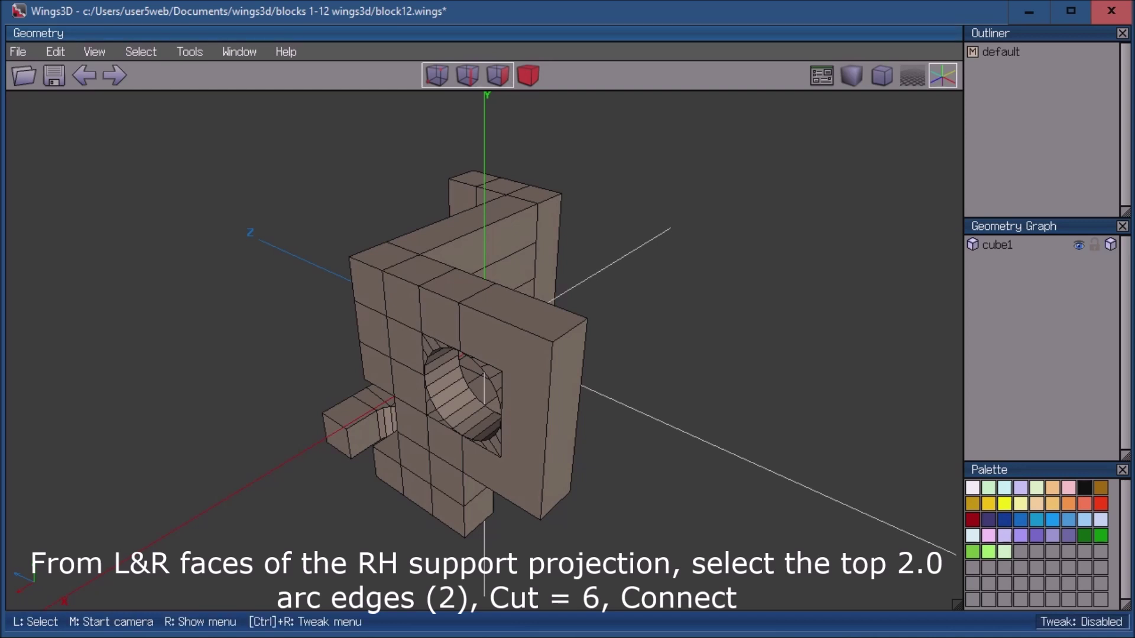
{"action": "left_click", "coordinate": [505, 323]}
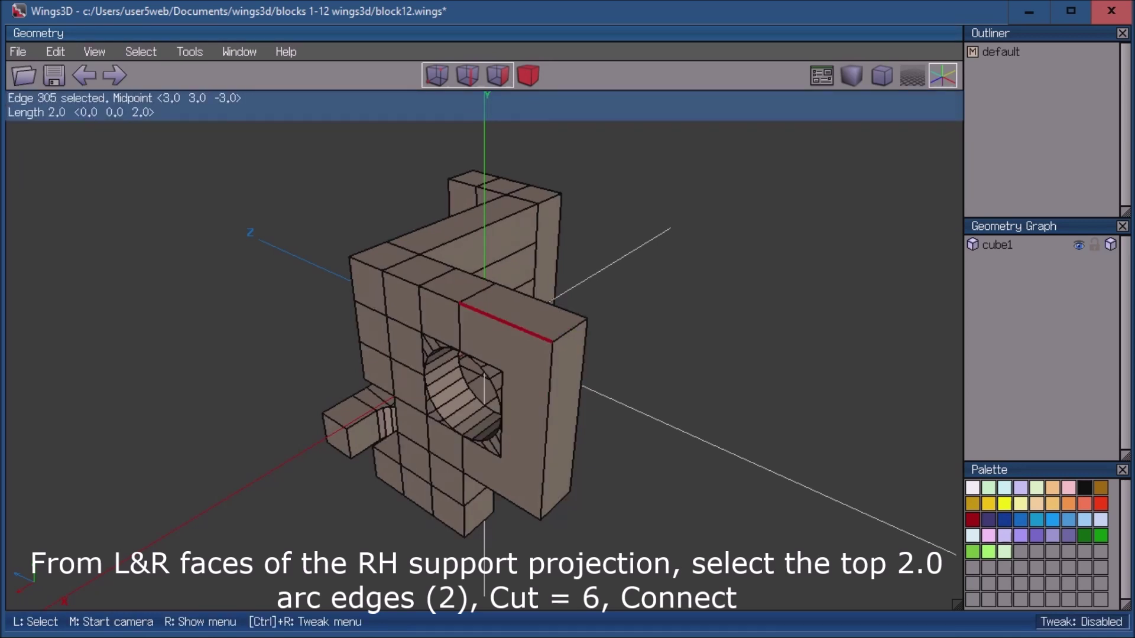
{"action": "left_click", "coordinate": [551, 303]}
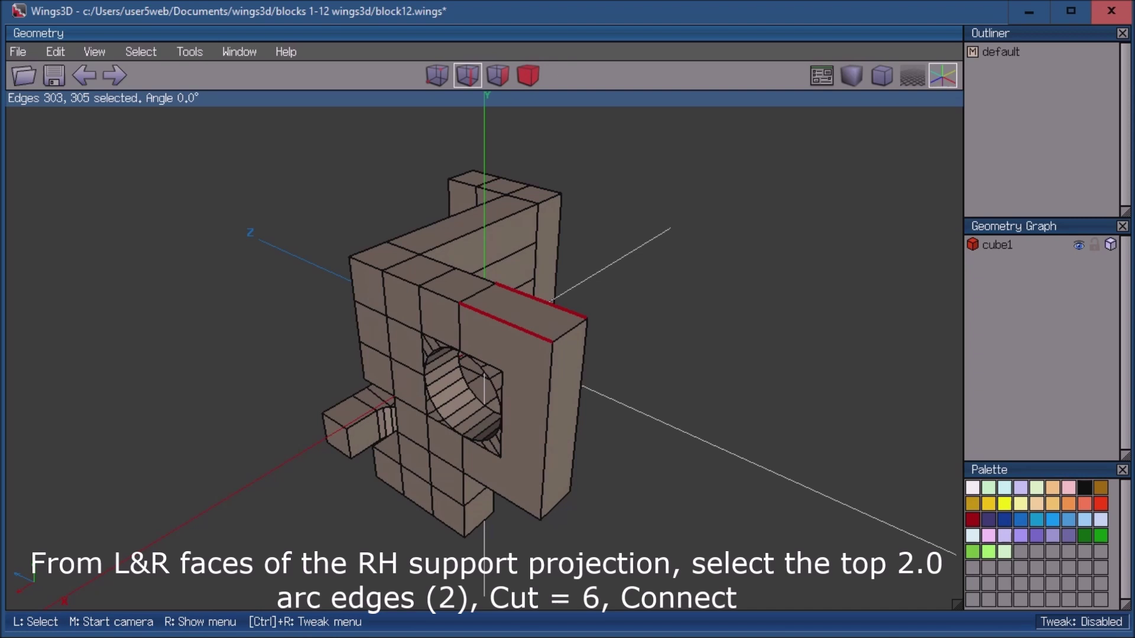
{"action": "key", "text": "6"}
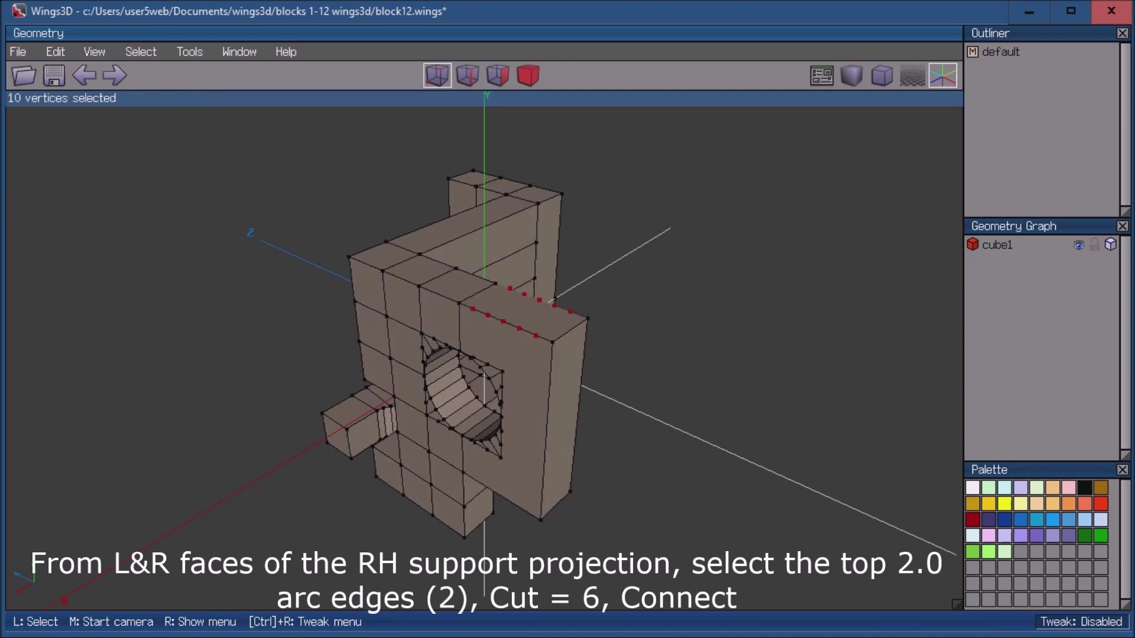
{"action": "key", "text": "c"}
{"action": "key", "text": "space"}
Cut the two bottom 2.0 edges into 6 and connect them across the underside
{"action": "middle_click", "coordinate": [553, 300]}
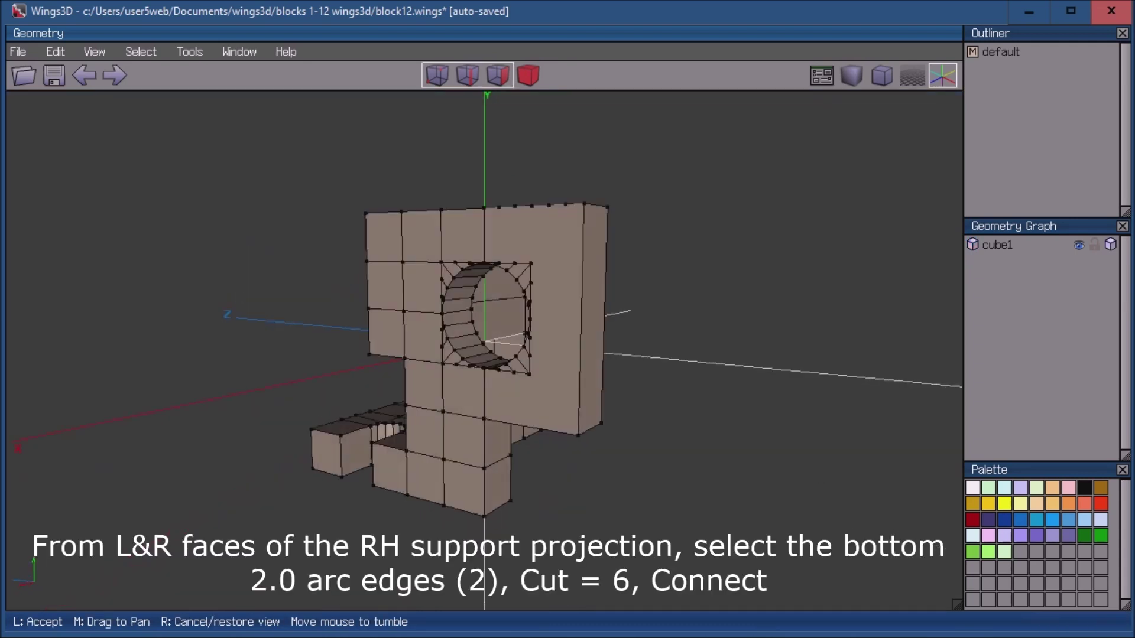
{"action": "left_click", "coordinate": [520, 260]}
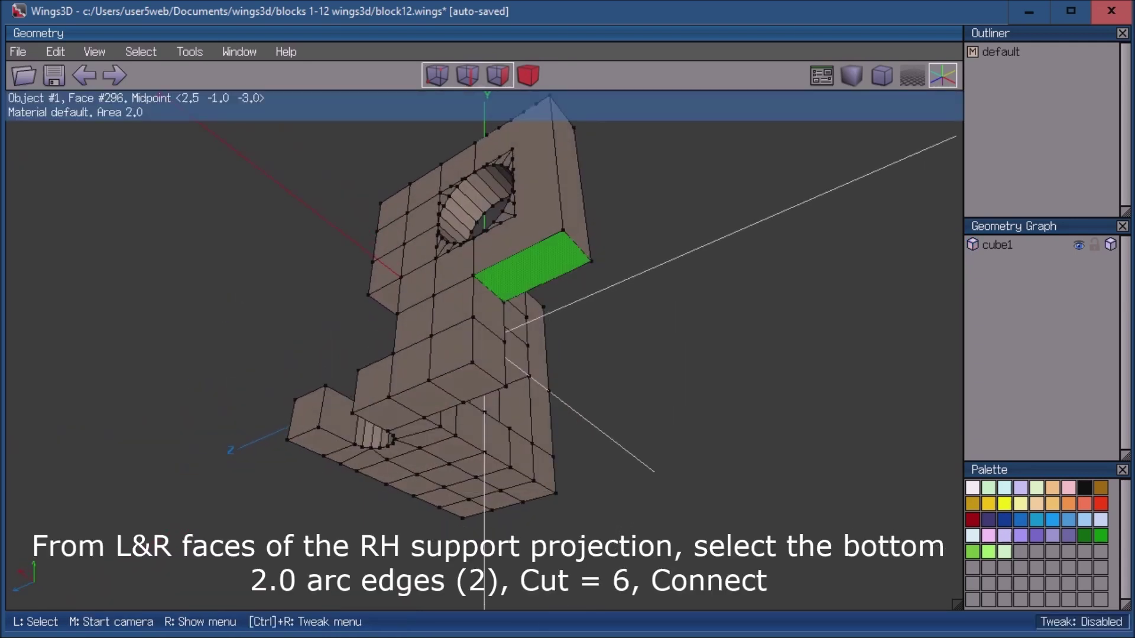
{"action": "left_click", "coordinate": [518, 251]}
{"action": "left_click", "coordinate": [547, 282]}
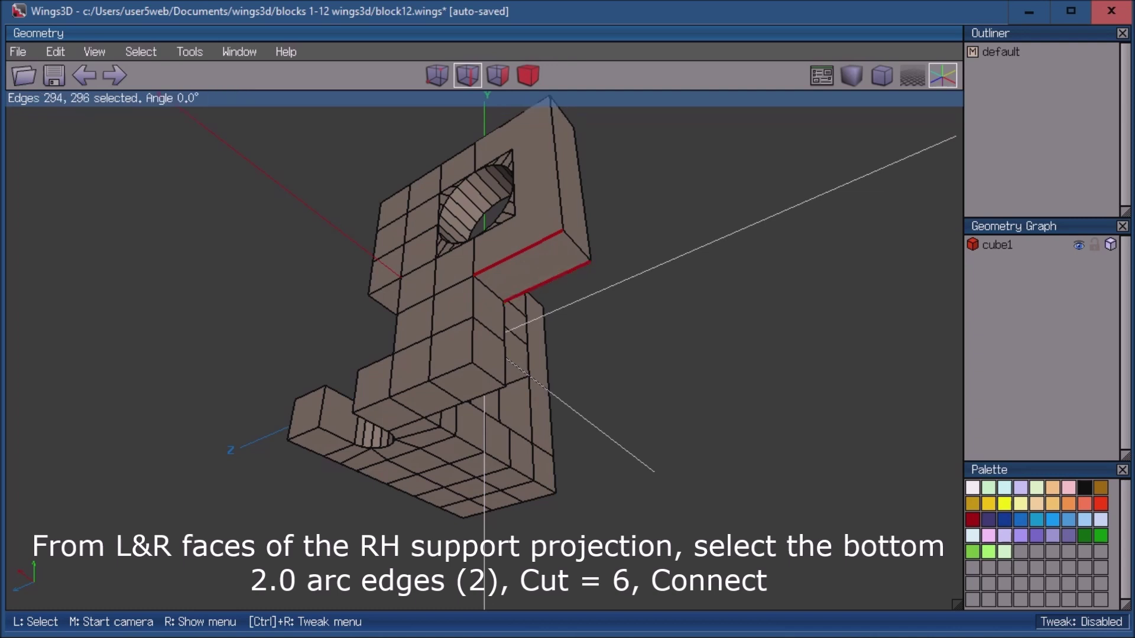
{"action": "key", "text": "6"}
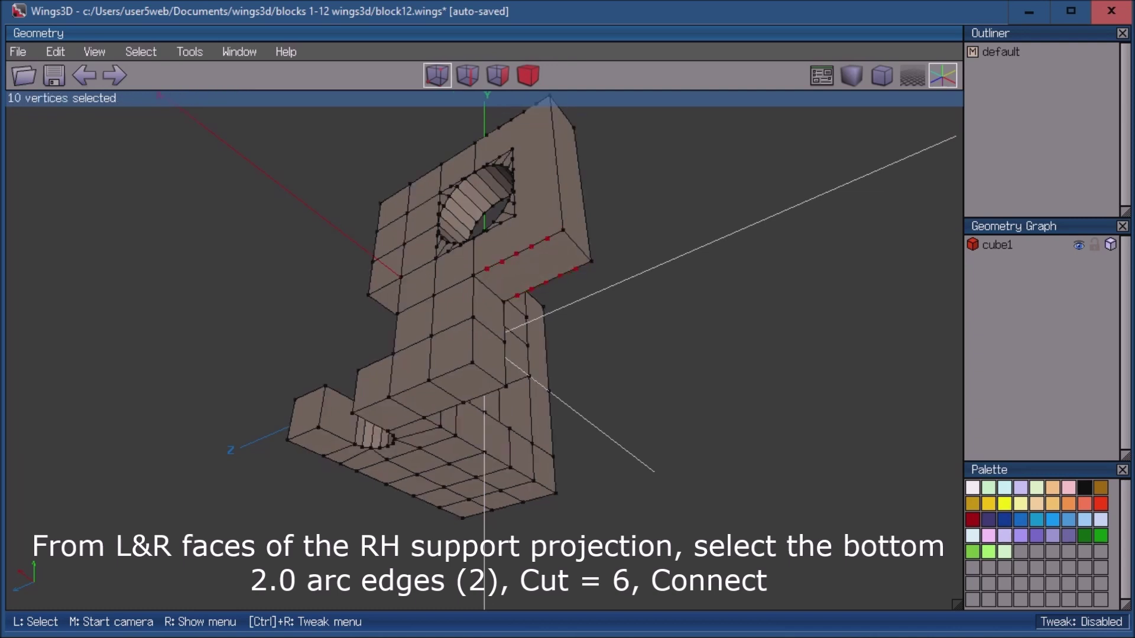
{"action": "key", "text": "c"}
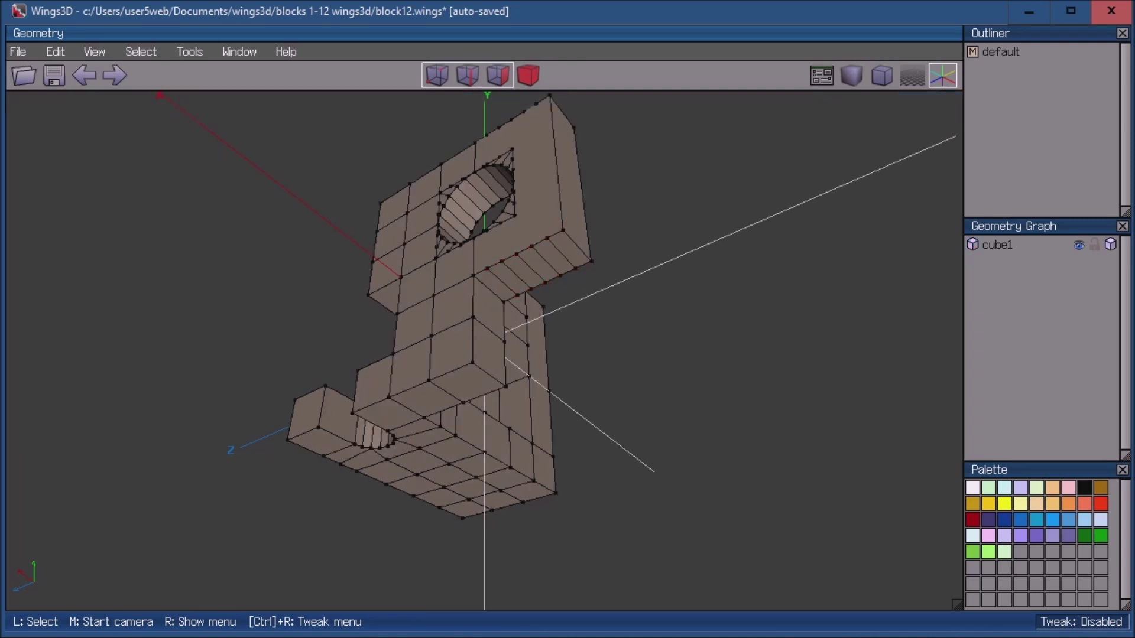
{"action": "middle_click", "coordinate": [275, 341]}
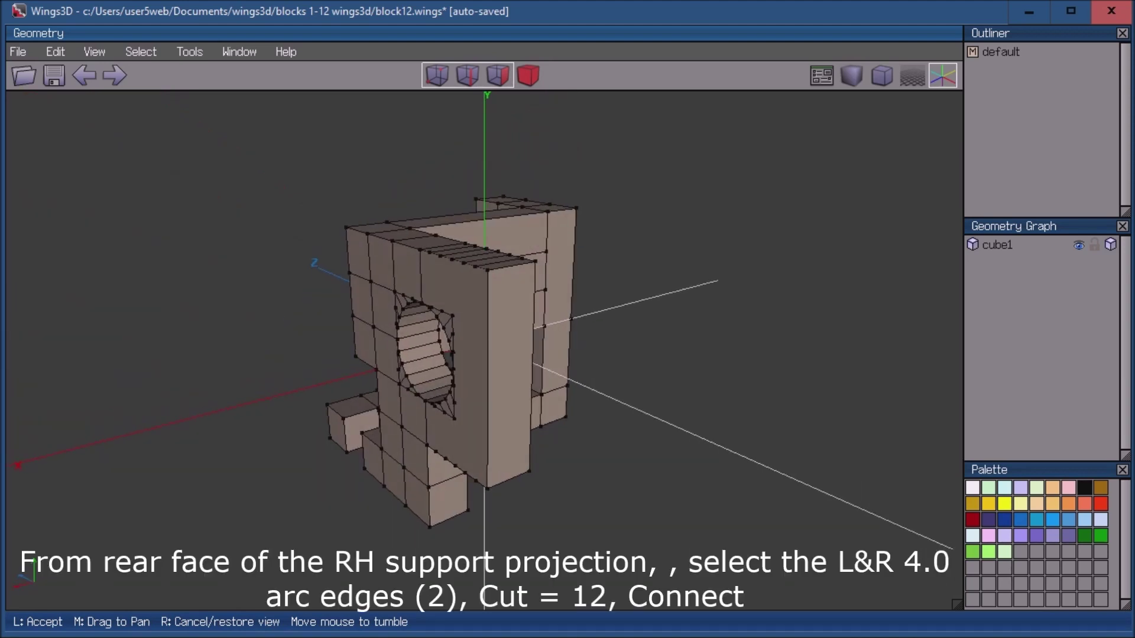
Cut the rear face's two 4.0 side edges into 12 and connect them into strips
{"action": "left_click", "coordinate": [275, 341]}
{"action": "left_click", "coordinate": [486, 378]}
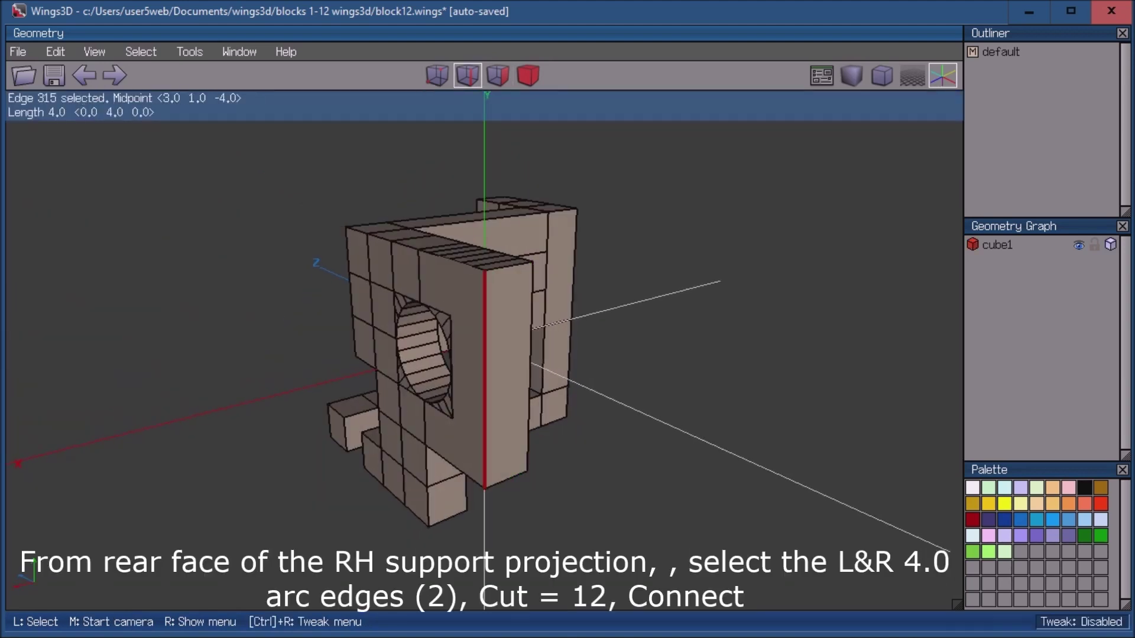
{"action": "left_click", "coordinate": [530, 366]}
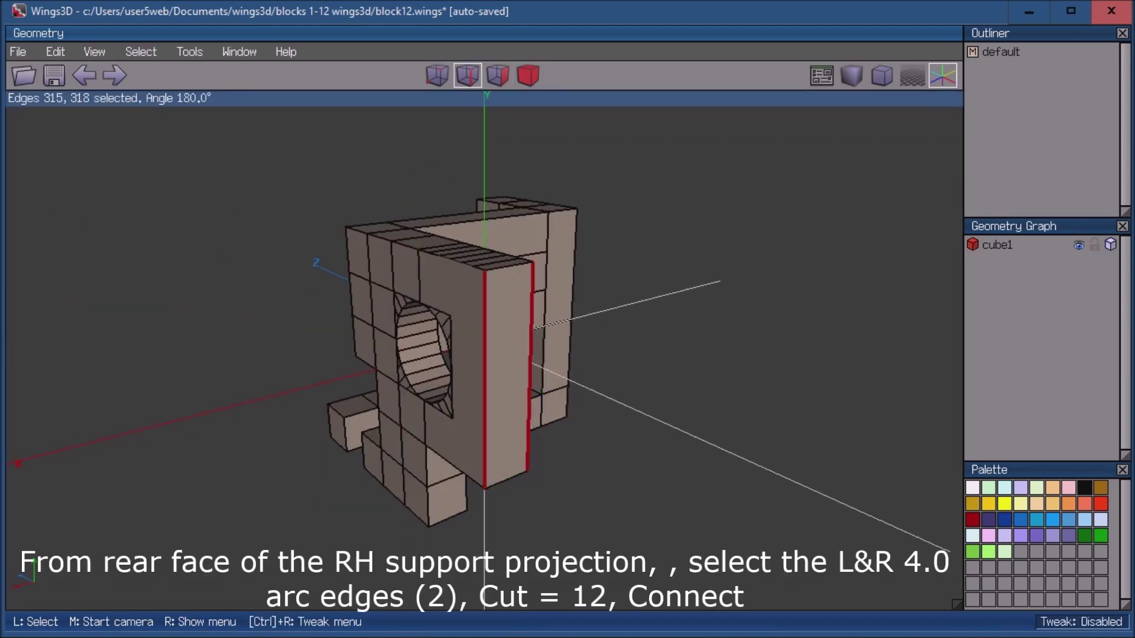
{"action": "right_click", "coordinate": [686, 351]}
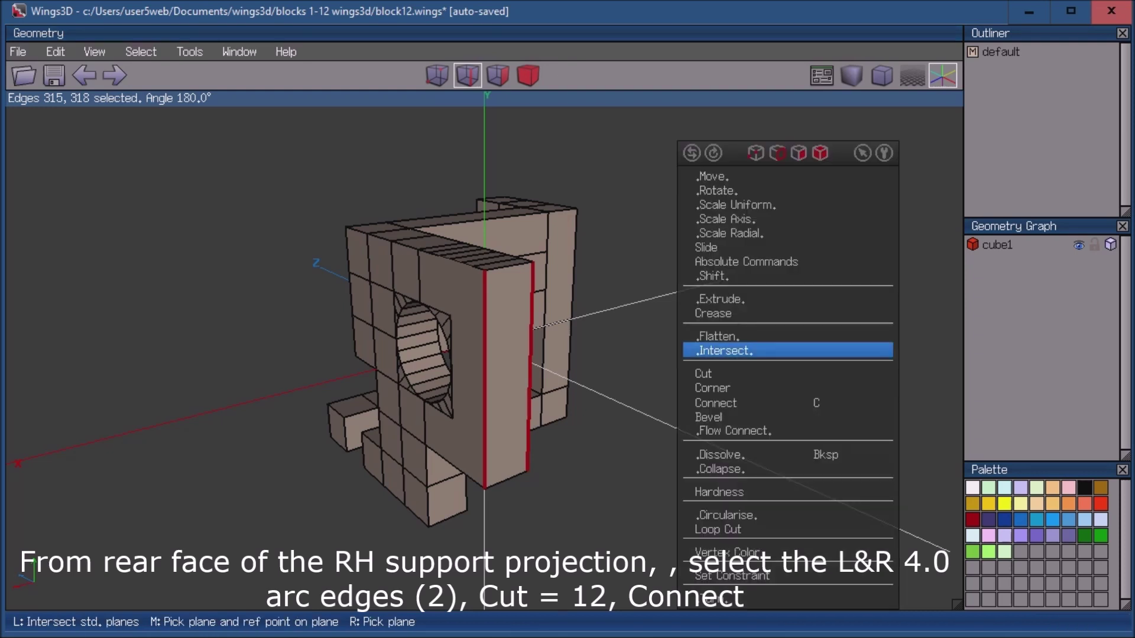
{"action": "left_click", "coordinate": [704, 373]}
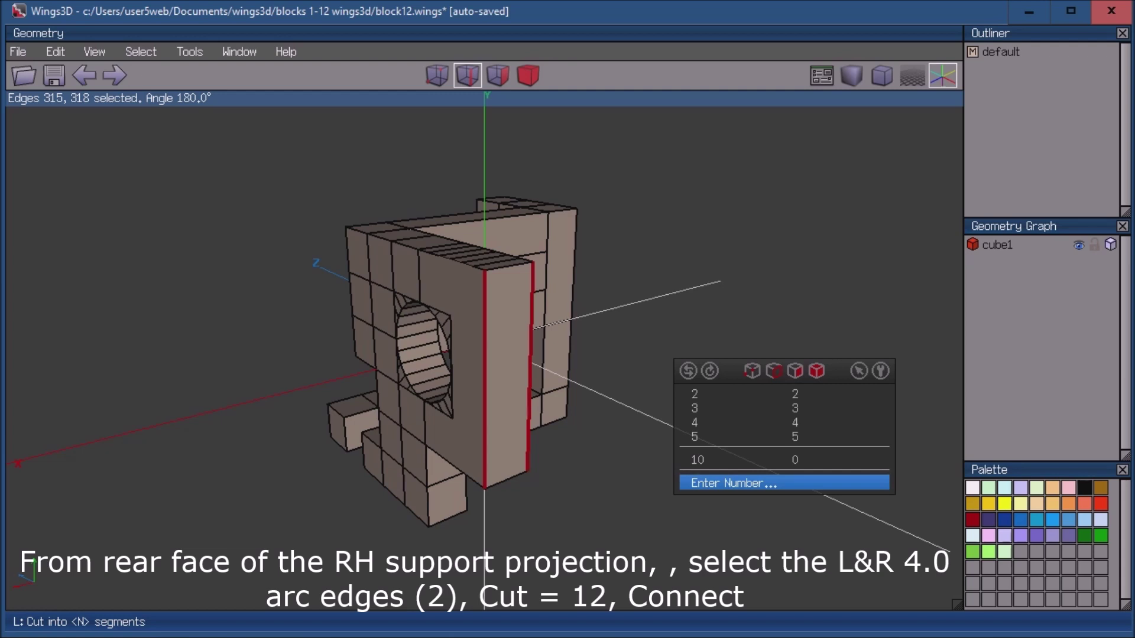
{"action": "left_click", "coordinate": [733, 483]}
{"action": "type", "text": "12"}
{"action": "key", "text": "Return"}
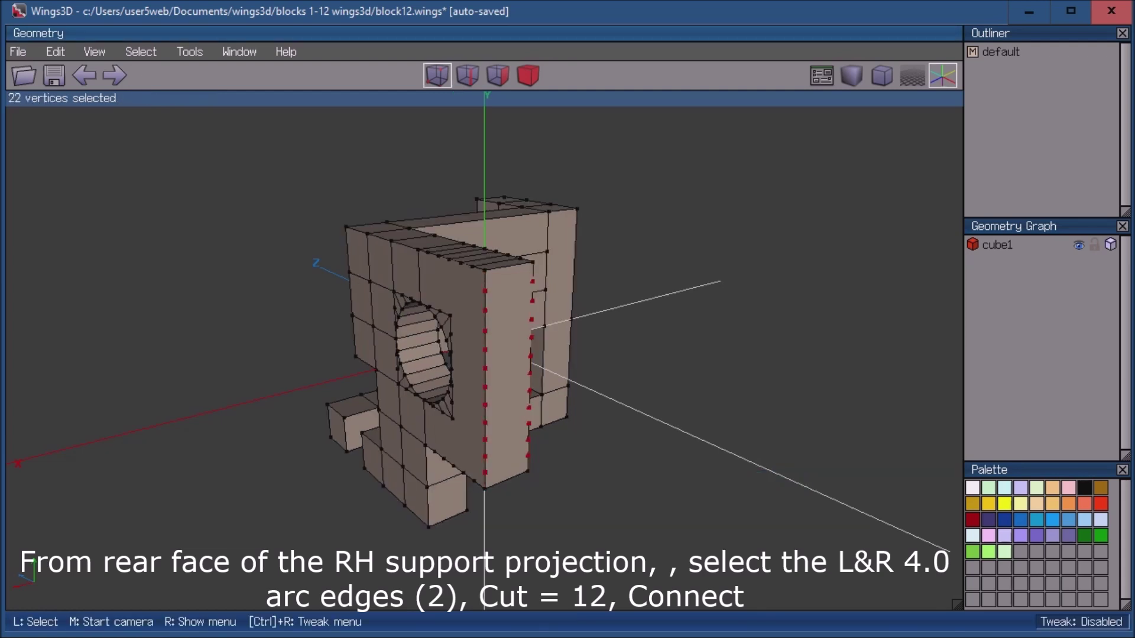
{"action": "key", "text": "c"}
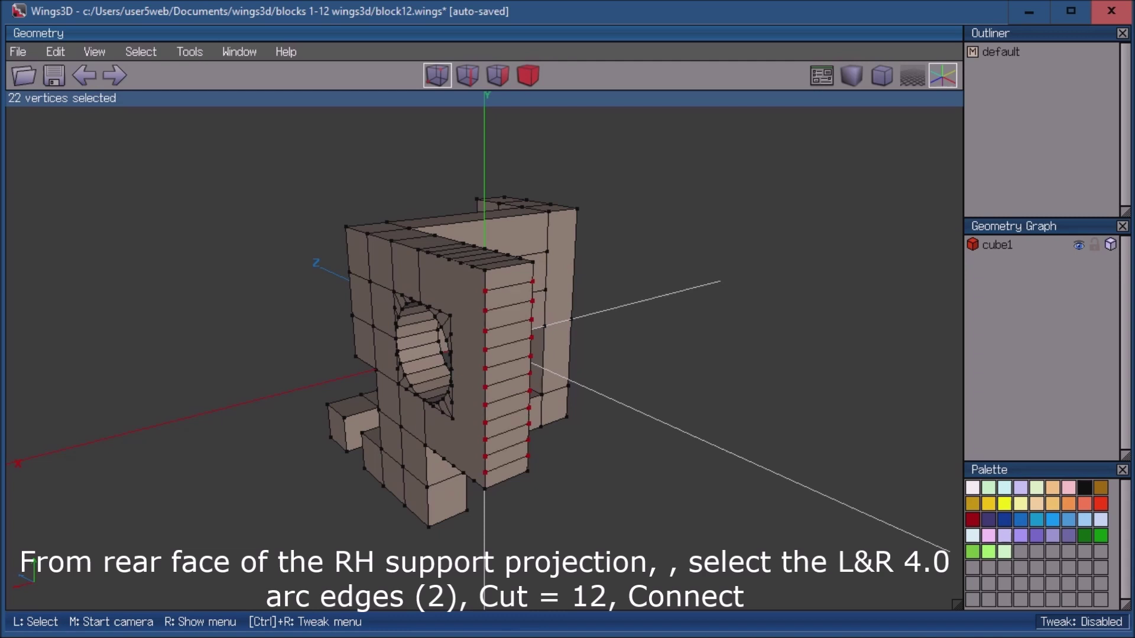
{"action": "key", "text": "space"}
{"action": "middle_click", "coordinate": [484, 349]}
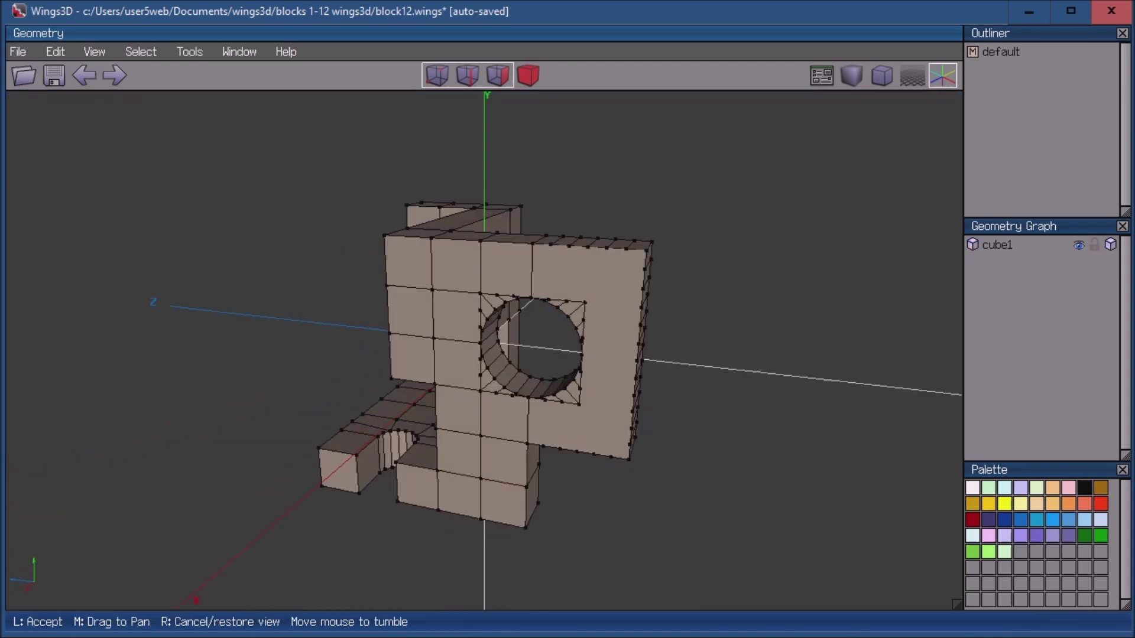
In edge mode, select the arc edges on the first side face of the right support
{"action": "left_click", "coordinate": [484, 349]}
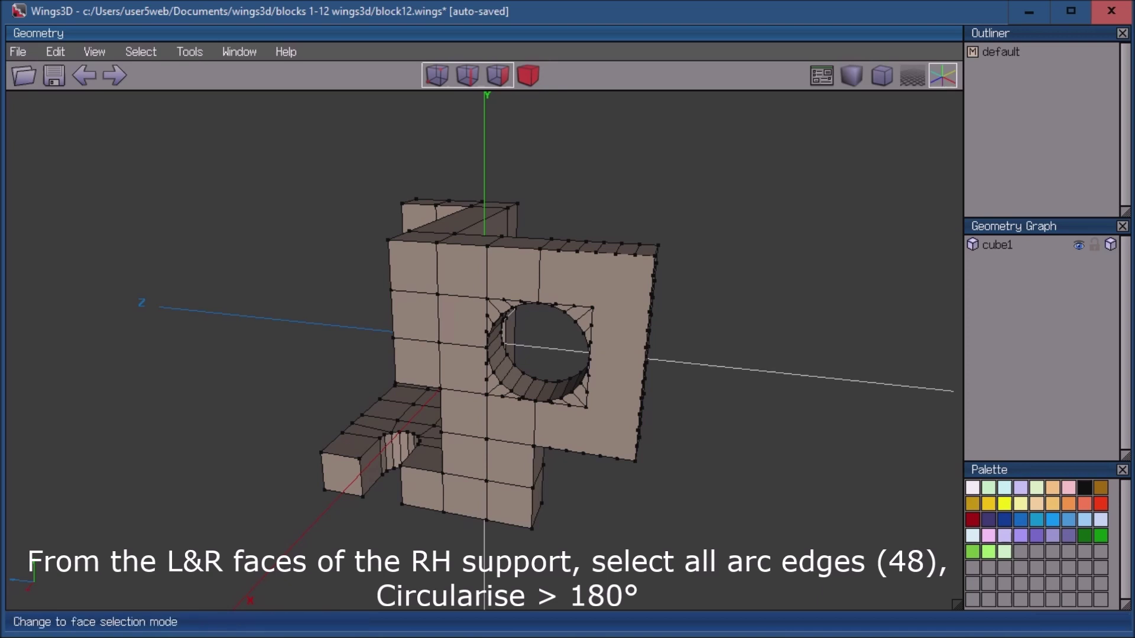
{"action": "left_click", "coordinate": [468, 75]}
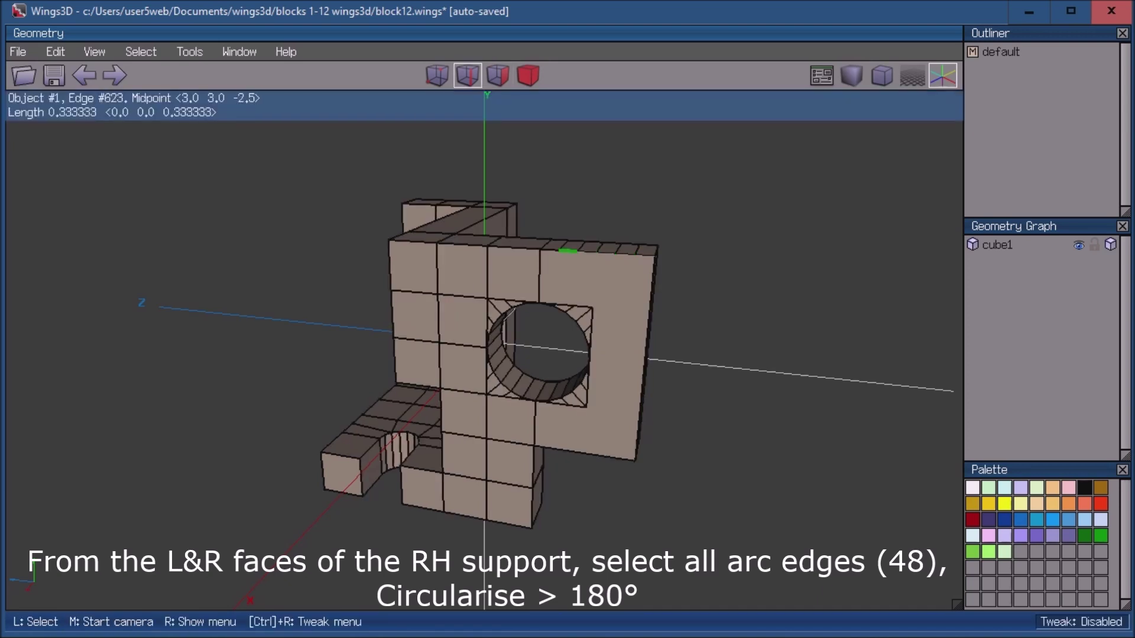
{"action": "left_click", "coordinate": [567, 250]}
{"action": "mouse_move", "coordinate": [582, 251]}
{"action": "left_mouse_down"}
{"action": "mouse_move", "coordinate": [647, 253]}
{"action": "mouse_move", "coordinate": [638, 447]}
{"action": "mouse_move", "coordinate": [618, 459]}
{"action": "mouse_move", "coordinate": [553, 450]}
{"action": "mouse_move", "coordinate": [535, 414]}
{"action": "left_mouse_up"}
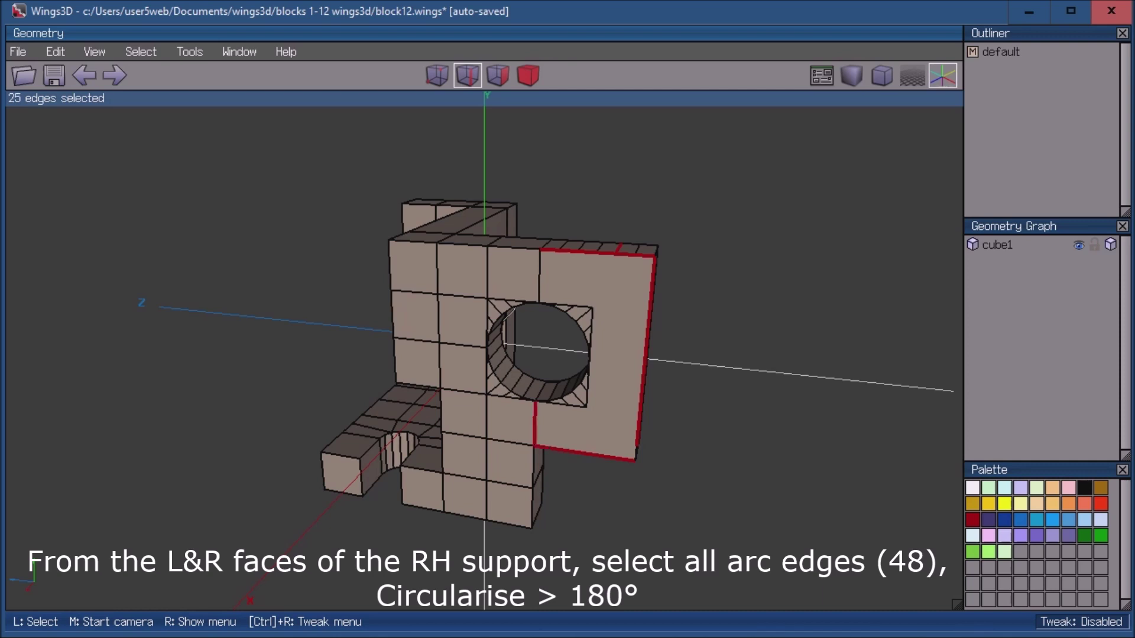
{"action": "left_click", "coordinate": [627, 460]}
{"action": "left_click", "coordinate": [627, 459]}
{"action": "left_click", "coordinate": [637, 454]}
{"action": "middle_click", "coordinate": [506, 319]}
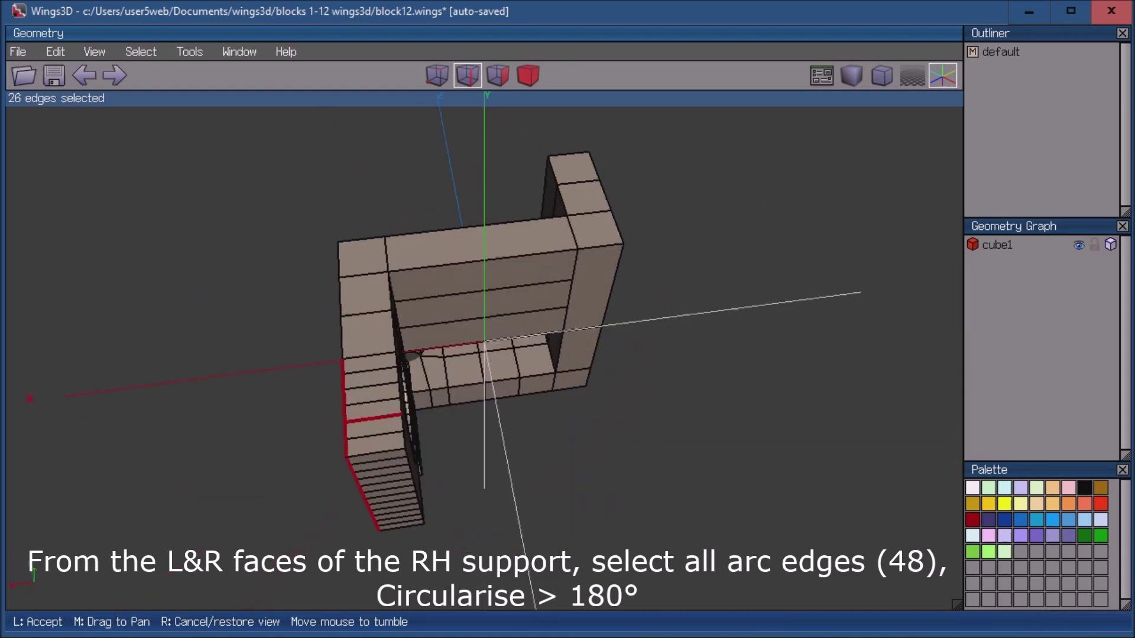
{"action": "left_click", "coordinate": [506, 319]}
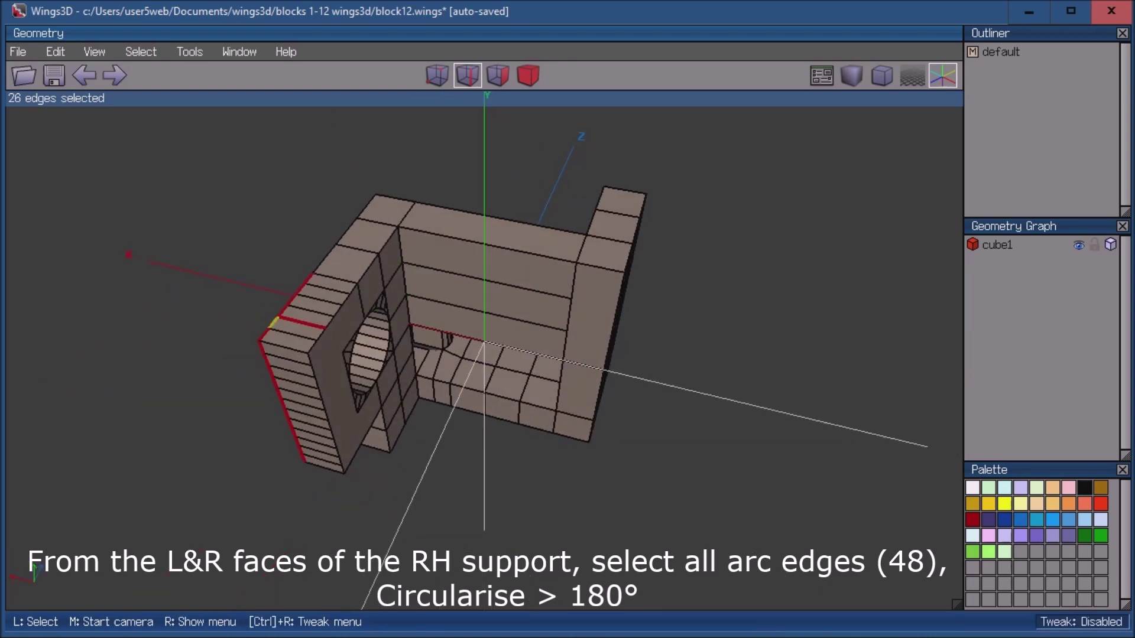
{"action": "left_click", "coordinate": [301, 324]}
Add the arc edges on the opposite side face, completing the 48-edge selection
{"action": "middle_click", "coordinate": [488, 313]}
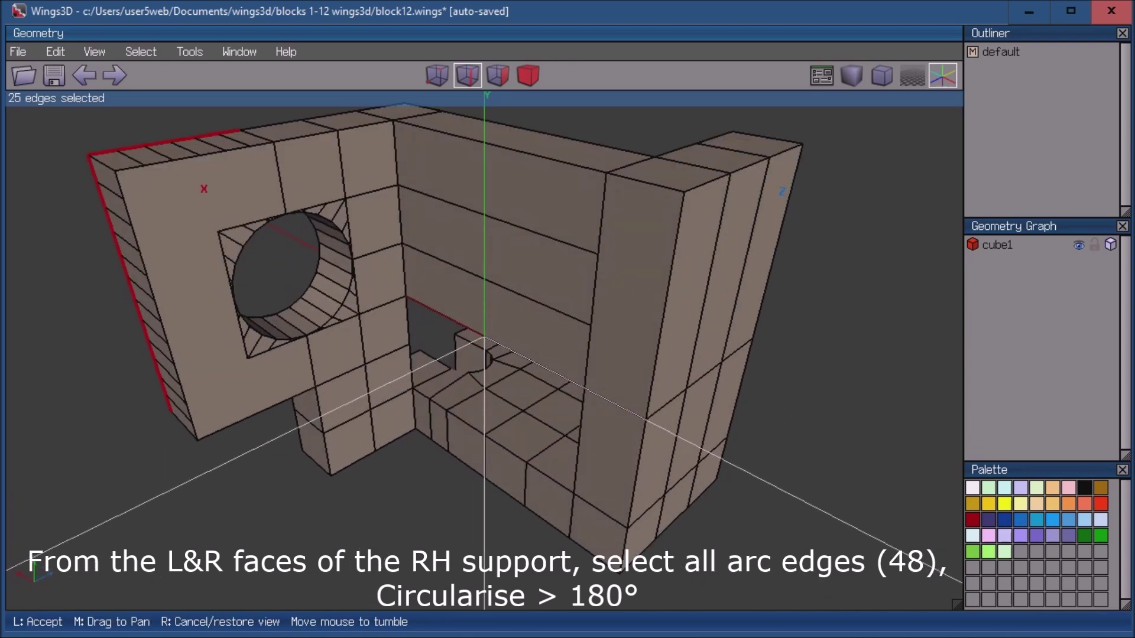
{"action": "left_click", "coordinate": [222, 241]}
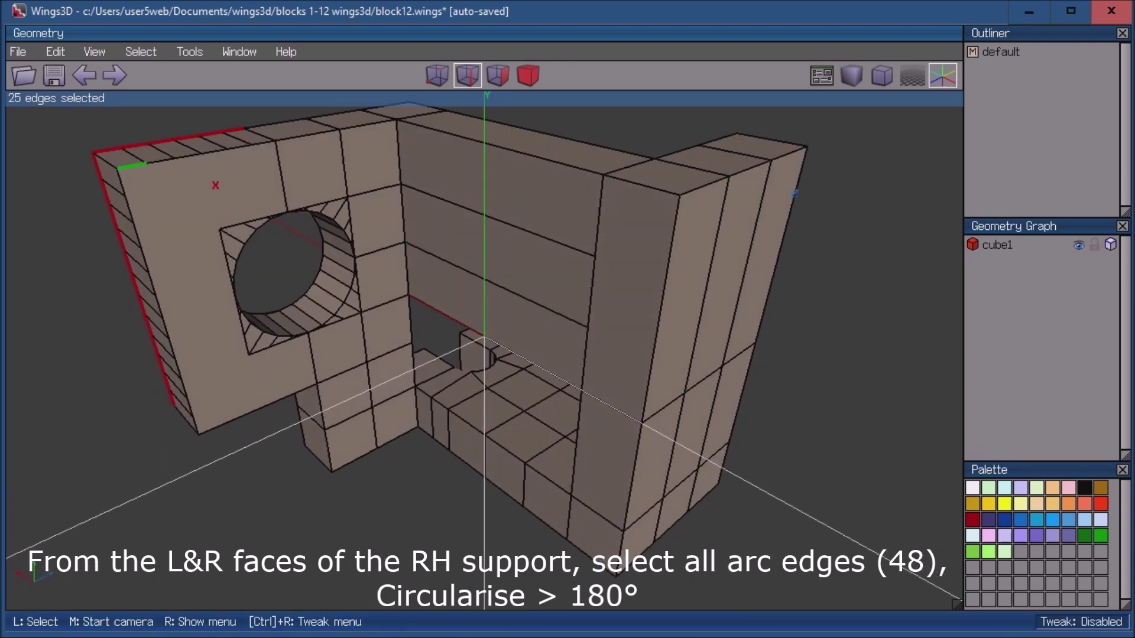
{"action": "left_click_drag", "start_coordinate": [177, 158], "coordinate": [245, 147]}
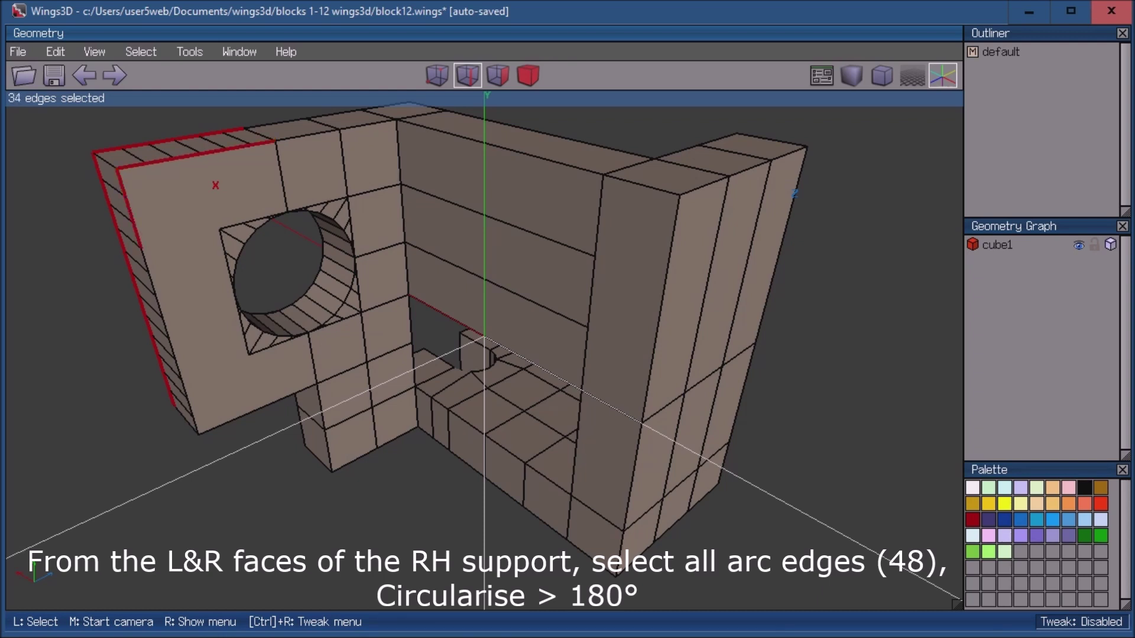
{"action": "left_click_drag", "start_coordinate": [177, 363], "coordinate": [187, 394]}
{"action": "left_click_drag", "start_coordinate": [305, 389], "coordinate": [310, 343]}
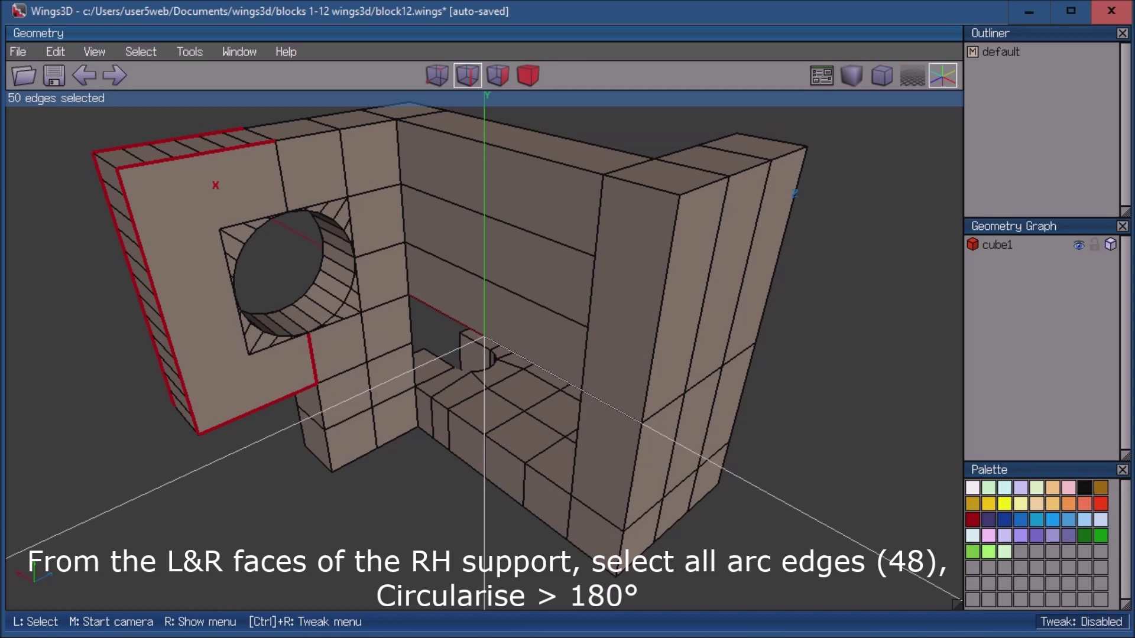
{"action": "left_click", "coordinate": [312, 359]}
{"action": "middle_click", "coordinate": [312, 359]}
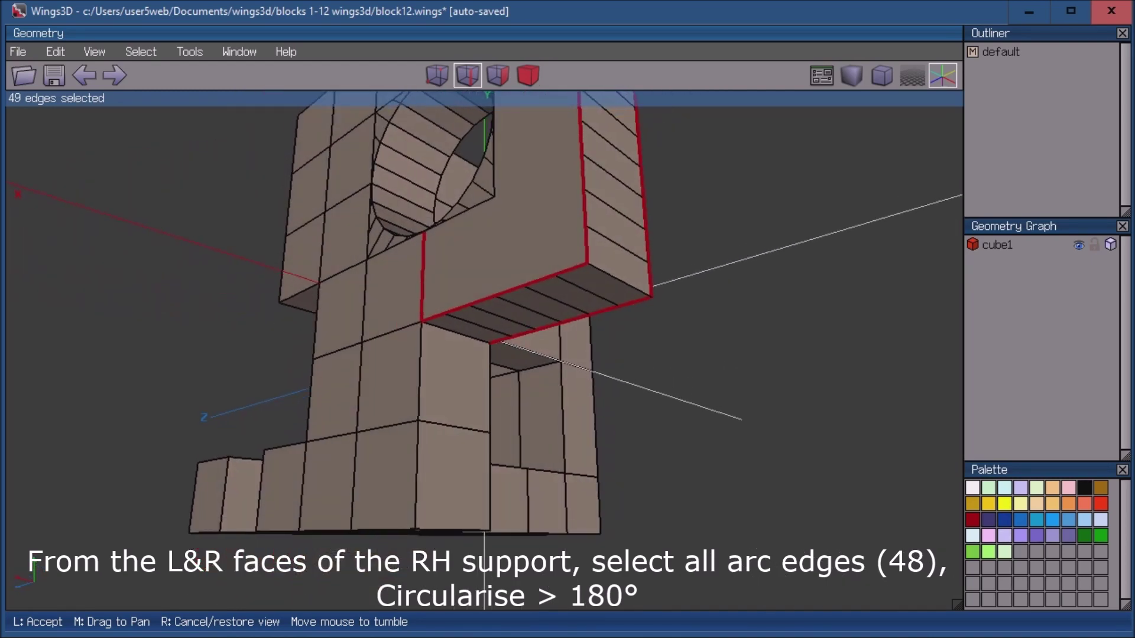
{"action": "left_click", "coordinate": [526, 311]}
{"action": "left_click", "coordinate": [423, 278]}
{"action": "middle_click", "coordinate": [422, 277]}
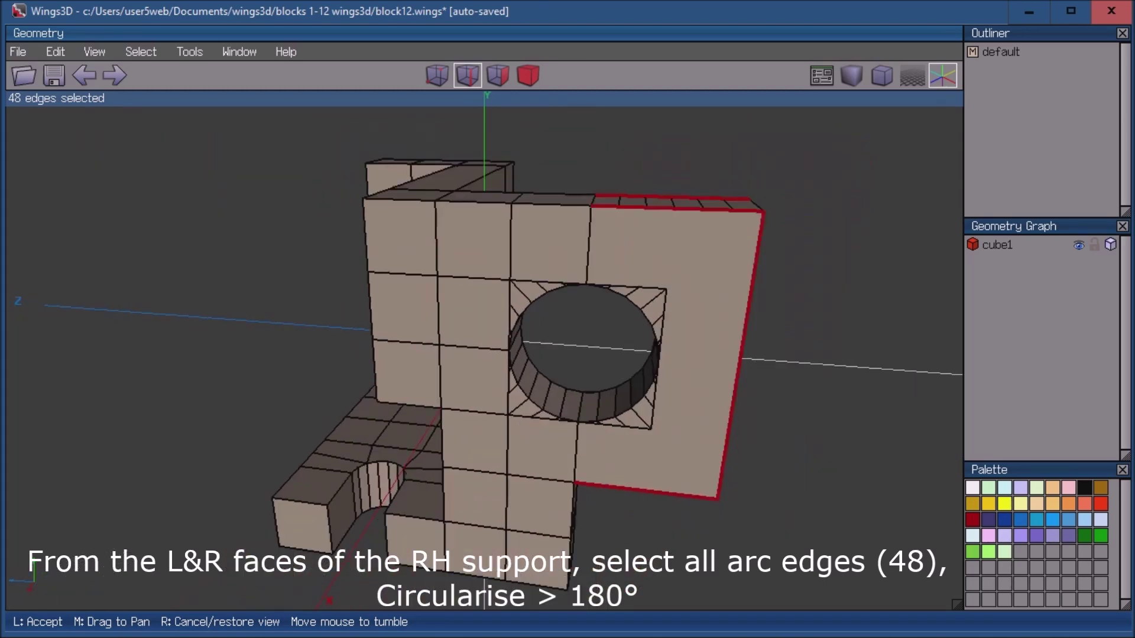
{"action": "scroll", "coordinate": [485, 349], "scroll_direction": "down", "scroll_amount": 3}
{"action": "scroll", "coordinate": [485, 349], "scroll_direction": "down", "scroll_amount": 3}
{"action": "left_click", "coordinate": [485, 349]}
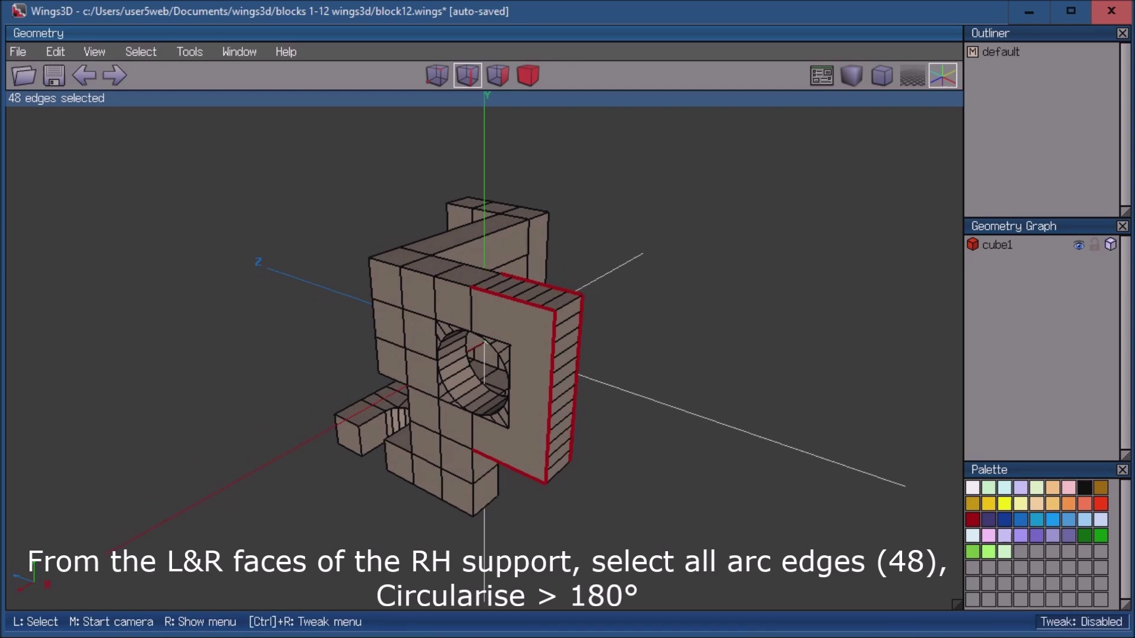
Circularise the 48 selected edges by 180° to round the support's outer end
{"action": "right_click", "coordinate": [707, 172]}
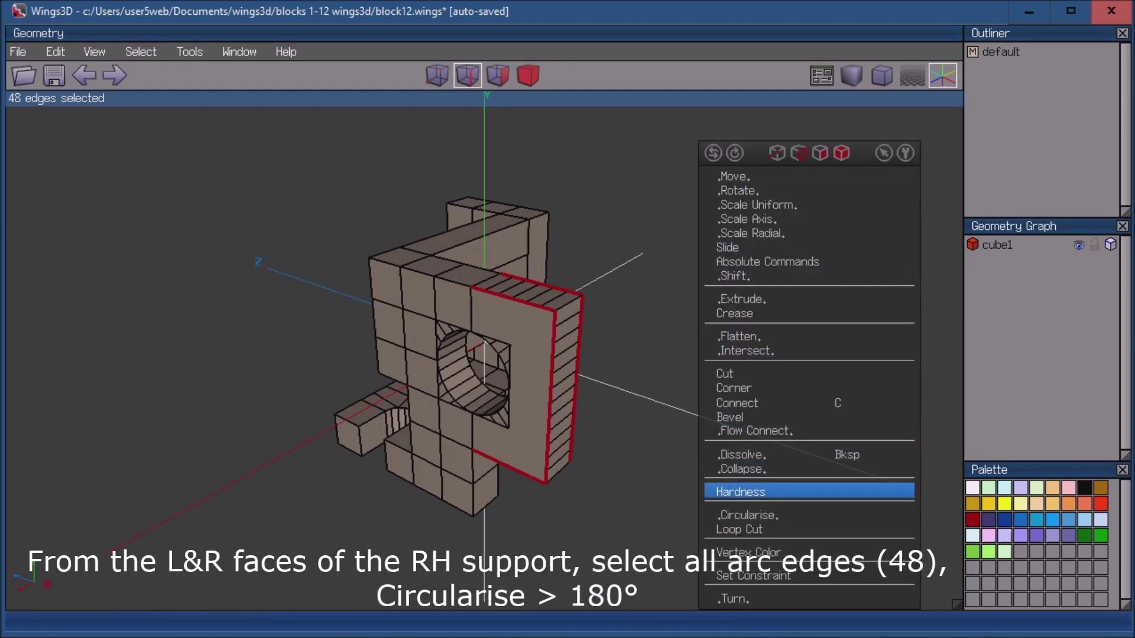
{"action": "left_click", "coordinate": [748, 515]}
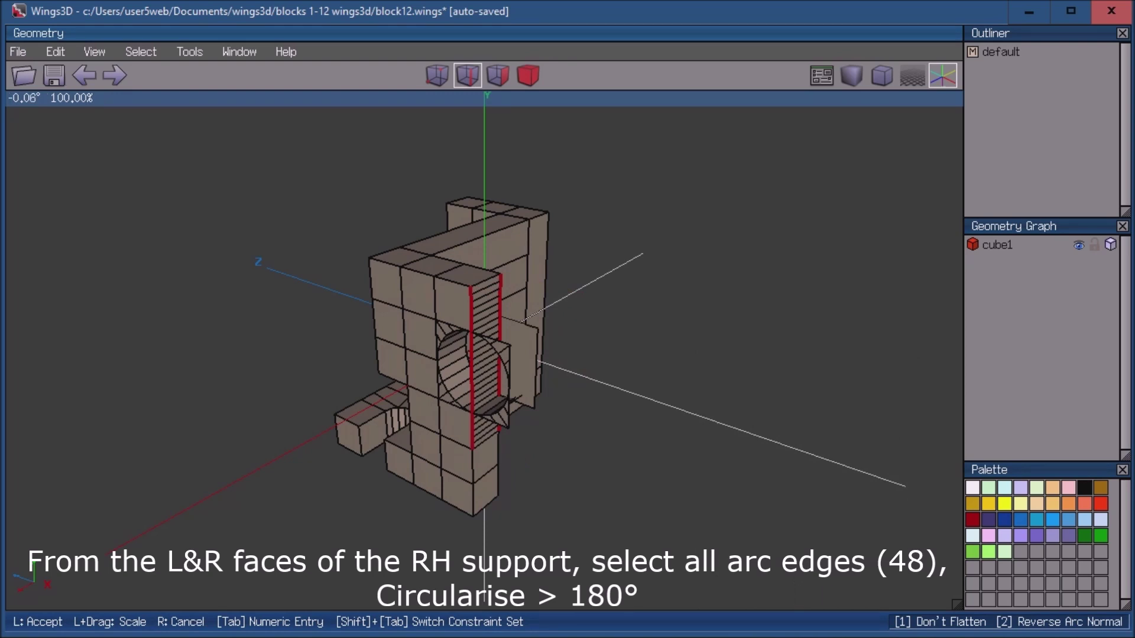
{"action": "key", "text": "Tab"}
{"action": "type", "text": "1"}
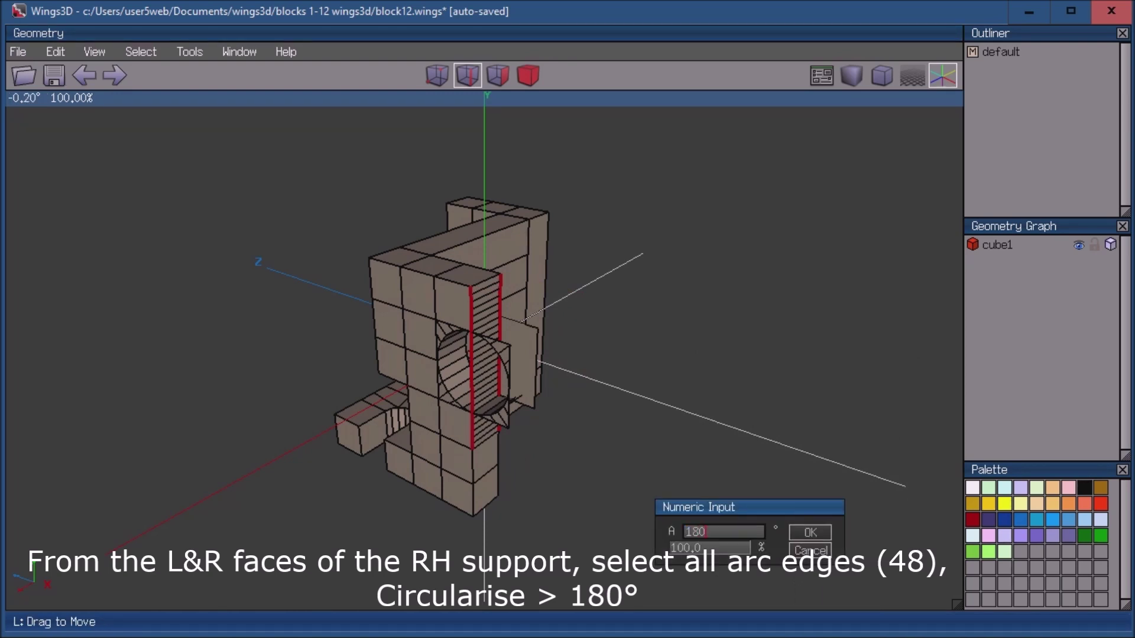
{"action": "key", "text": "Return"}
{"action": "key", "text": "space"}
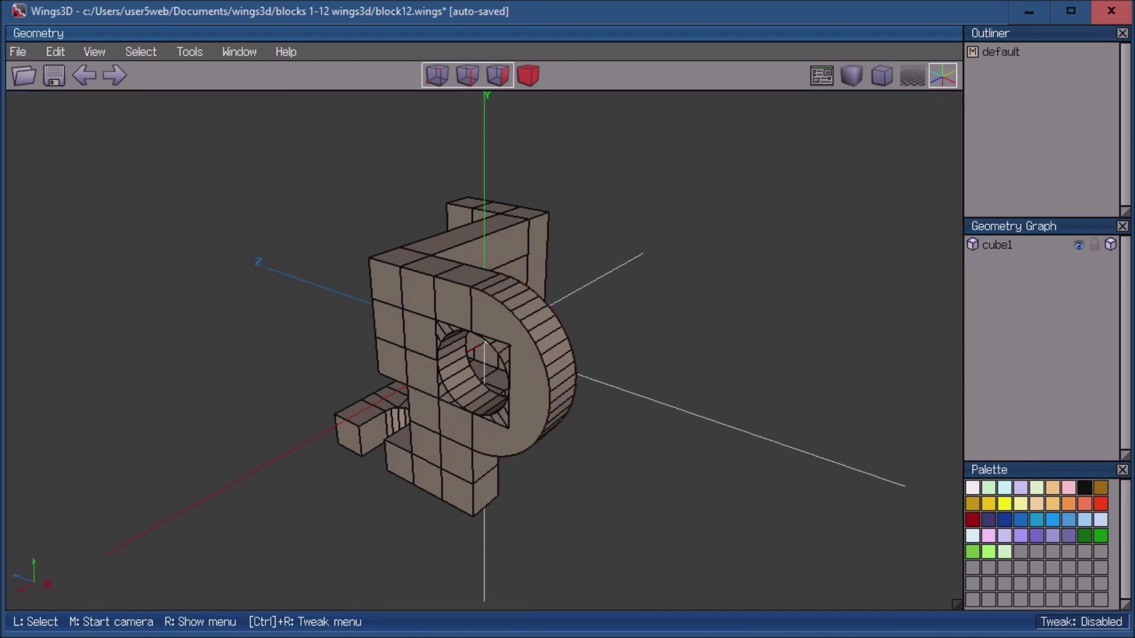
{"action": "scroll", "coordinate": [485, 360], "scroll_direction": "up", "scroll_amount": 2}
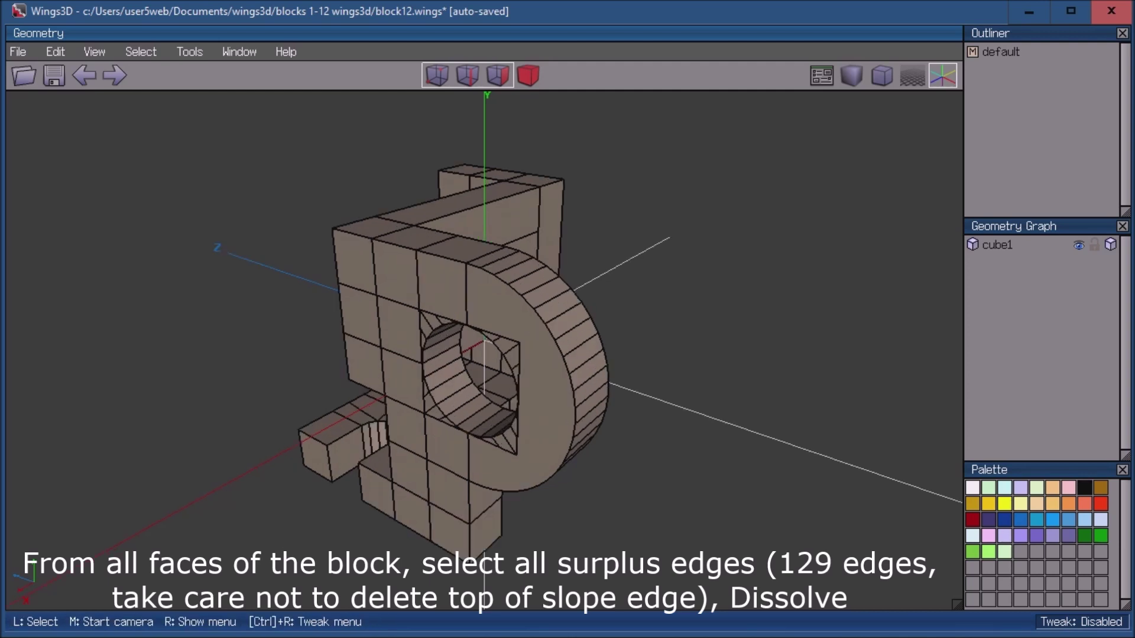
In edge mode, select the surplus grid edges on the upper part of the block's front face
{"action": "left_click", "coordinate": [467, 75]}
{"action": "middle_click", "coordinate": [483, 343]}
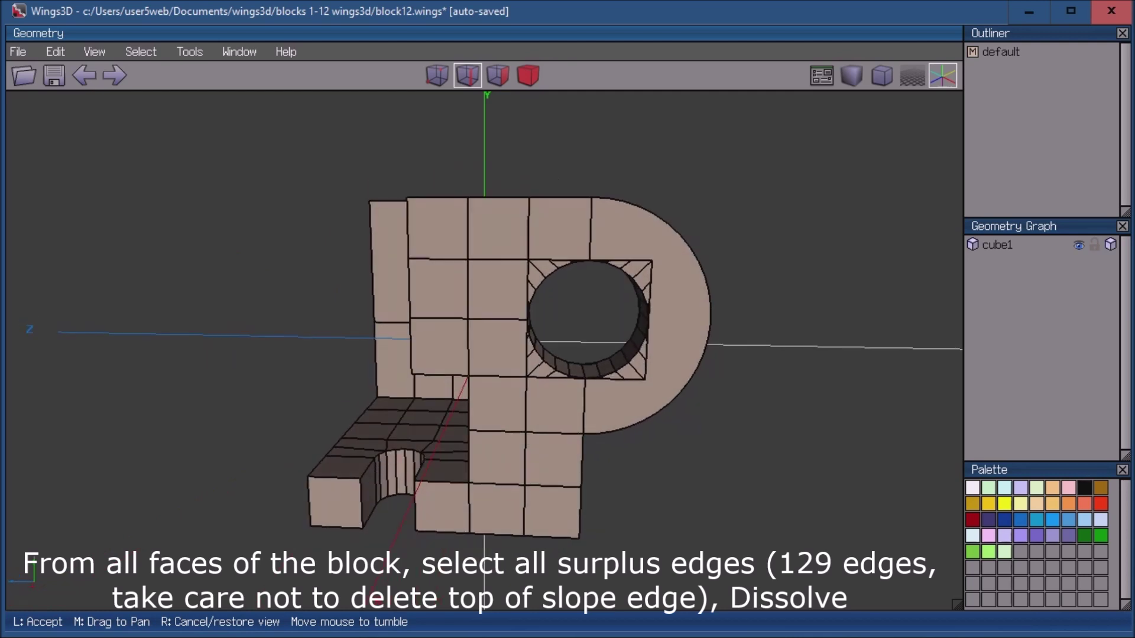
{"action": "left_click", "coordinate": [484, 343]}
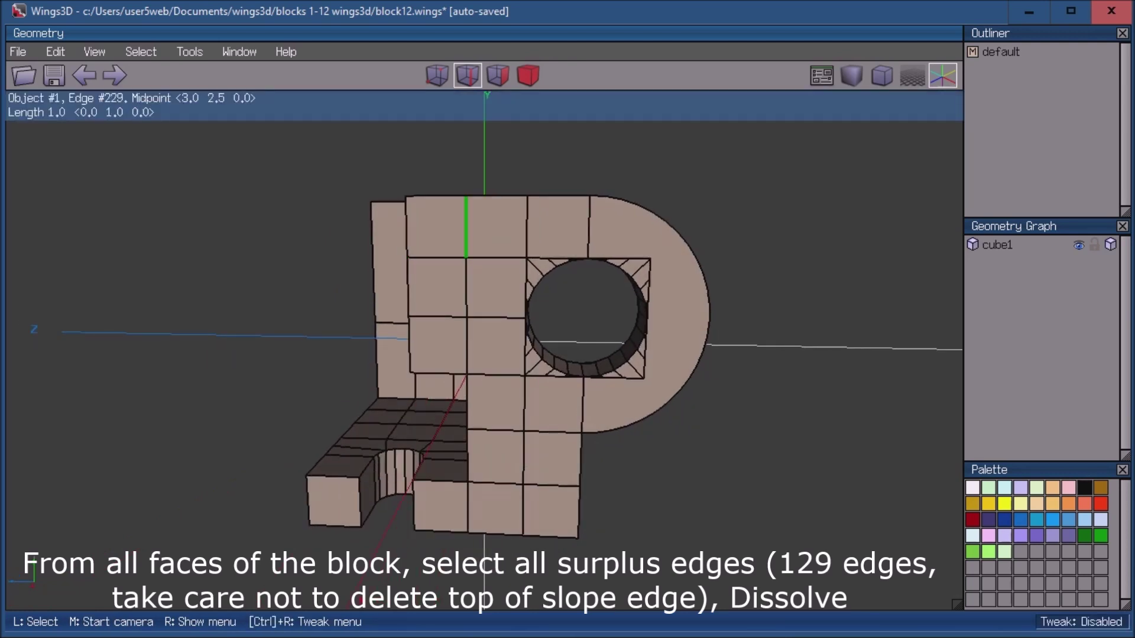
{"action": "left_click", "coordinate": [466, 230]}
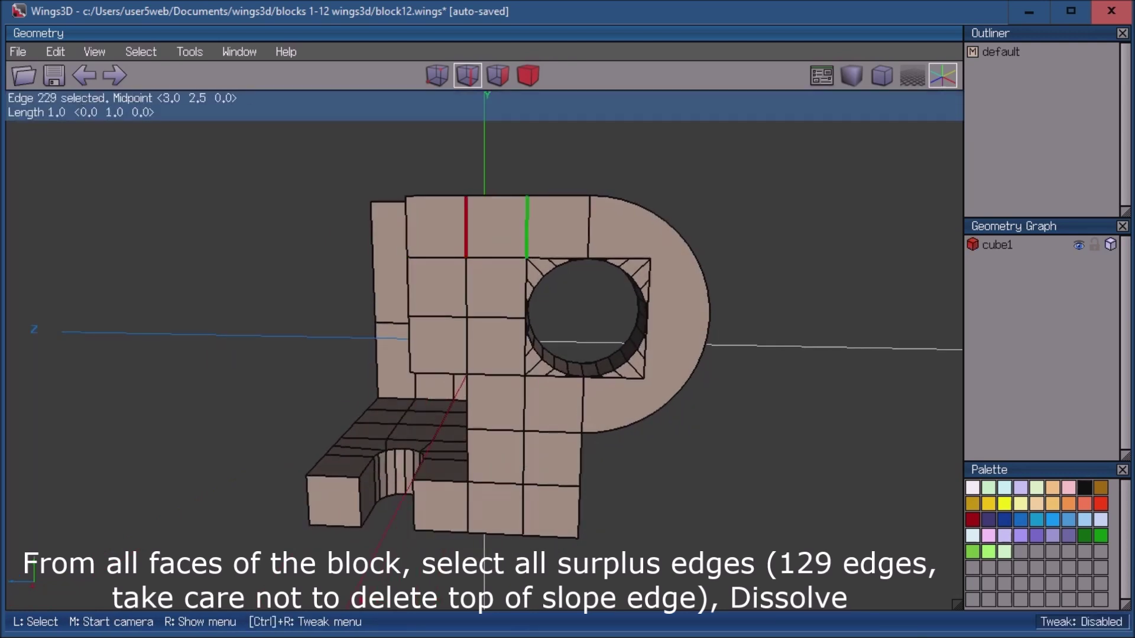
{"action": "left_click", "coordinate": [527, 227]}
{"action": "left_click", "coordinate": [436, 258]}
{"action": "left_click", "coordinate": [466, 288]}
{"action": "left_click", "coordinate": [497, 258]}
{"action": "left_click", "coordinate": [496, 318]}
{"action": "left_click", "coordinate": [467, 346]}
{"action": "left_click", "coordinate": [437, 317]}
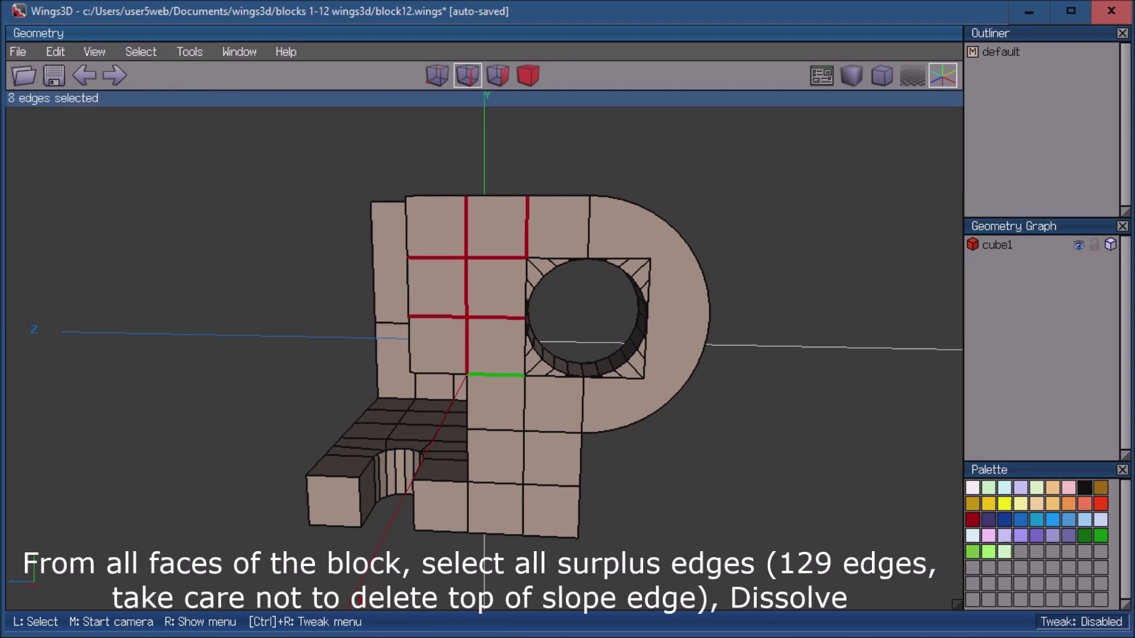
Add the surplus edges on the lower part of the front face
{"action": "left_click", "coordinate": [496, 374]}
{"action": "left_click", "coordinate": [497, 430]}
{"action": "left_click", "coordinate": [524, 403]}
{"action": "left_click", "coordinate": [524, 458]}
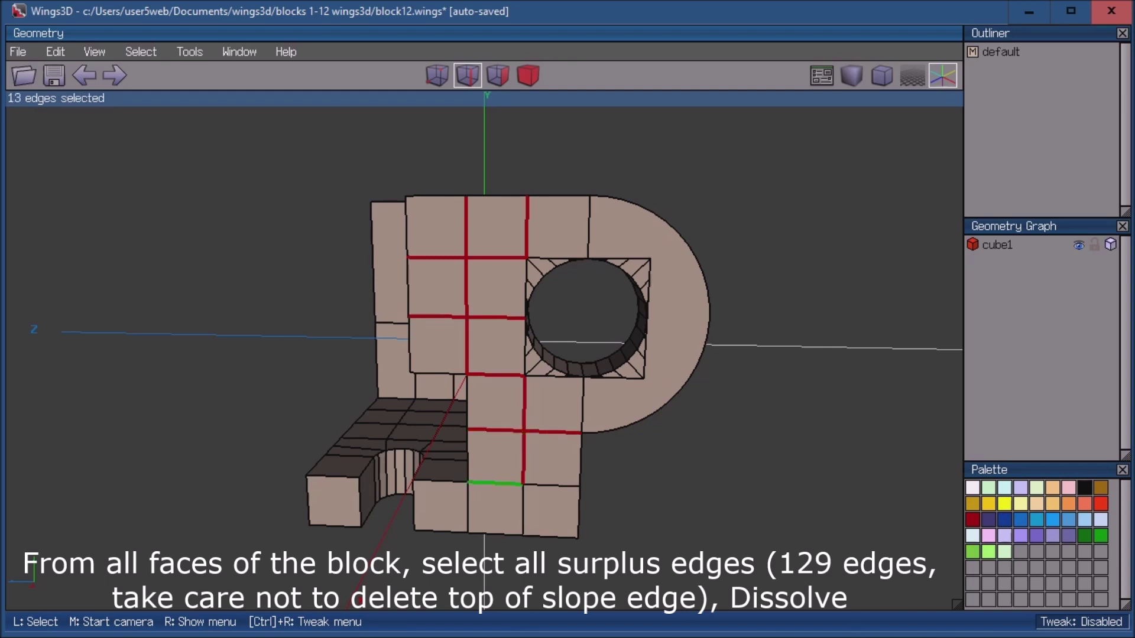
{"action": "left_click", "coordinate": [468, 509]}
{"action": "left_click", "coordinate": [496, 483]}
{"action": "left_click", "coordinate": [552, 485]}
{"action": "left_click", "coordinate": [522, 511]}
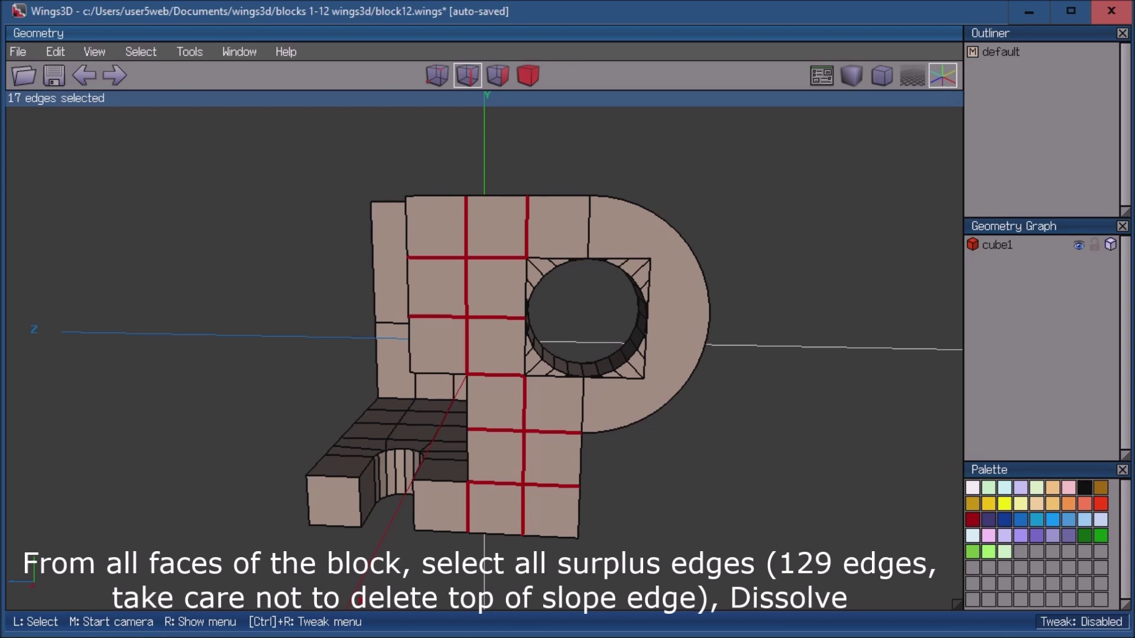
Add the surplus edges on the right support and along the top bar
{"action": "middle_click", "coordinate": [485, 331]}
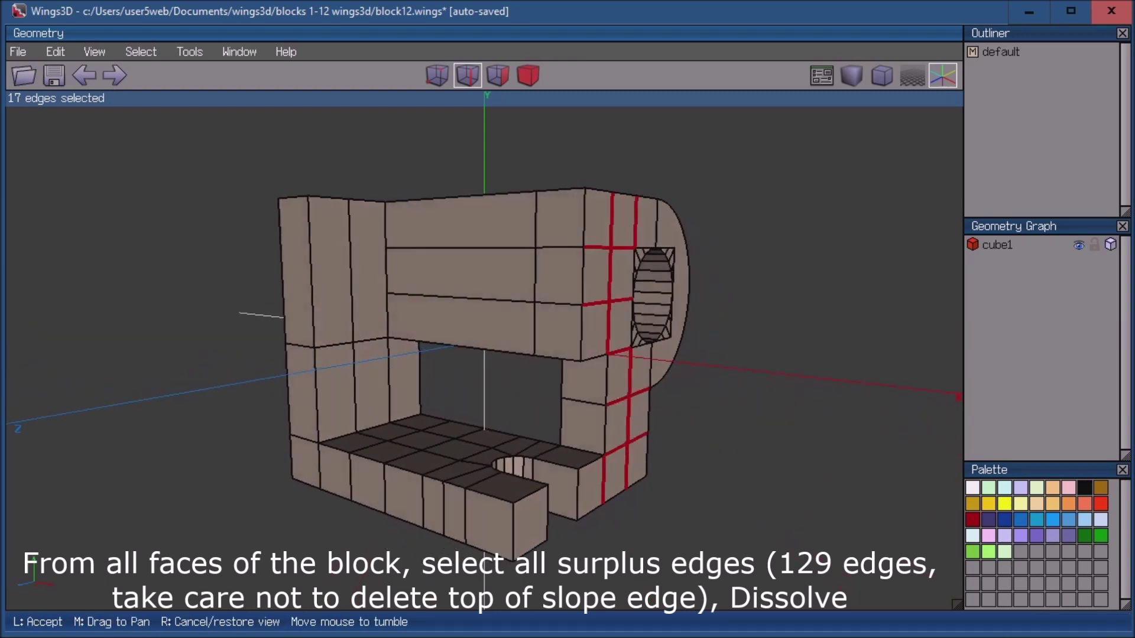
{"action": "left_click", "coordinate": [484, 331]}
{"action": "left_click", "coordinate": [583, 399]}
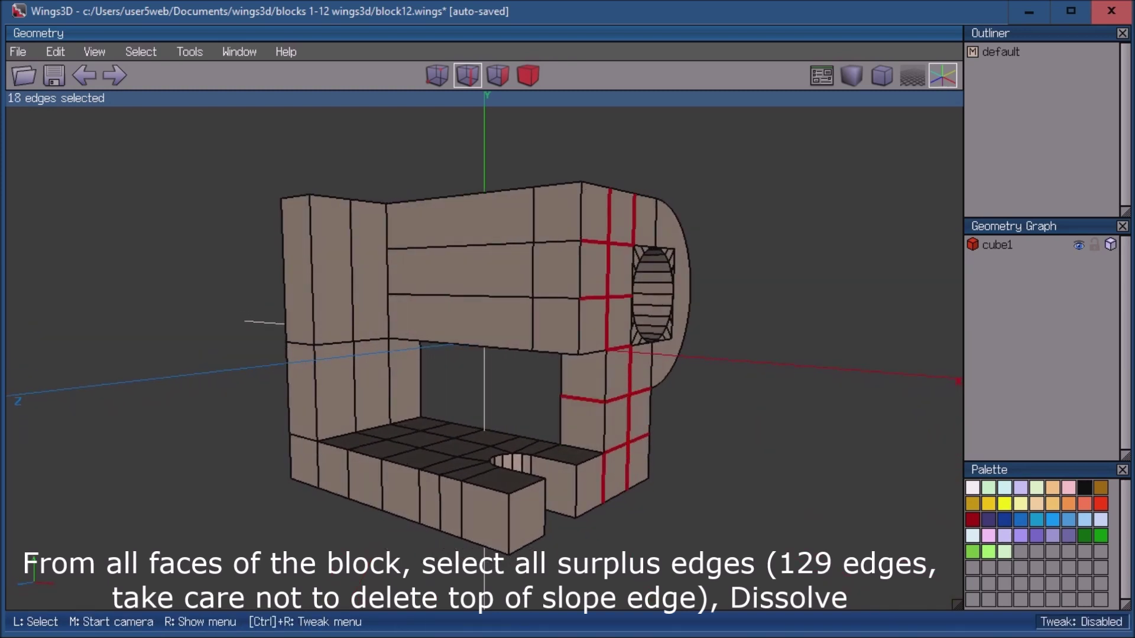
{"action": "mouse_move", "coordinate": [532, 325]}
{"action": "left_mouse_down"}
{"action": "mouse_move", "coordinate": [529, 294]}
{"action": "mouse_move", "coordinate": [555, 298]}
{"action": "left_mouse_up"}
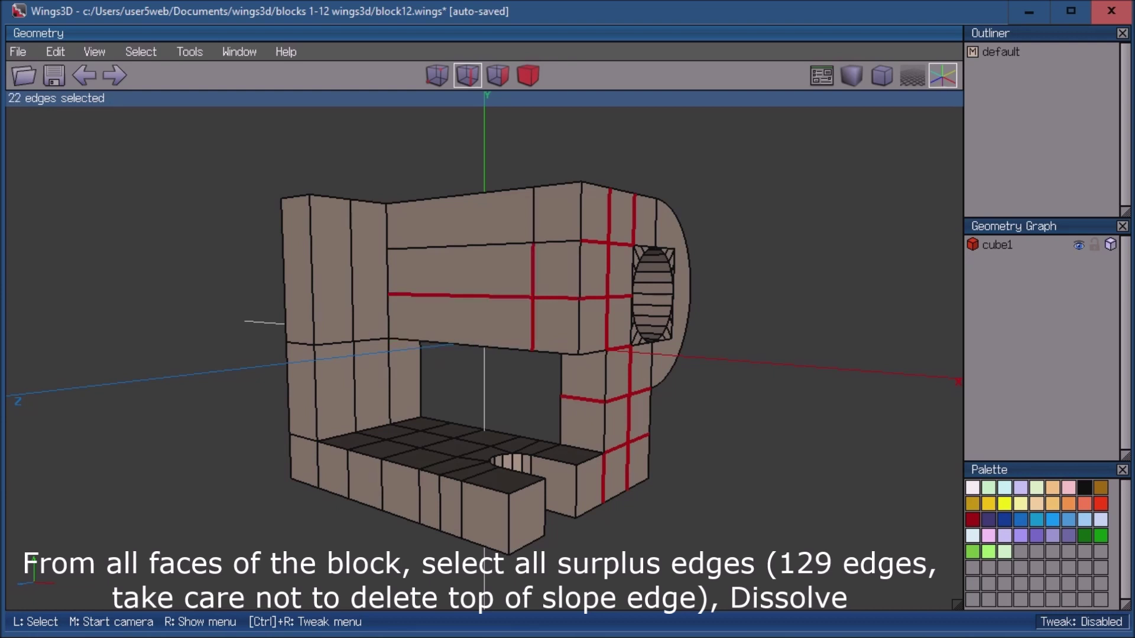
{"action": "mouse_move", "coordinate": [568, 242]}
{"action": "left_mouse_down"}
{"action": "mouse_move", "coordinate": [533, 213]}
{"action": "mouse_move", "coordinate": [414, 248]}
{"action": "left_mouse_up"}
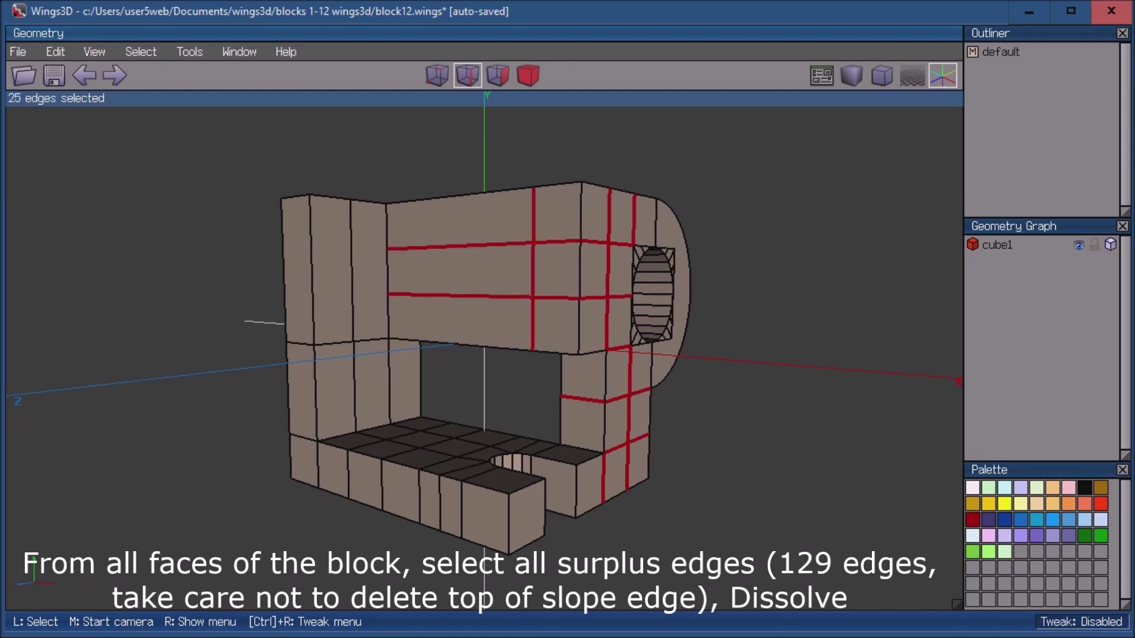
Add the surplus edges on the left support
{"action": "left_click", "coordinate": [352, 272]}
{"action": "left_click", "coordinate": [355, 387]}
{"action": "left_click", "coordinate": [390, 384]}
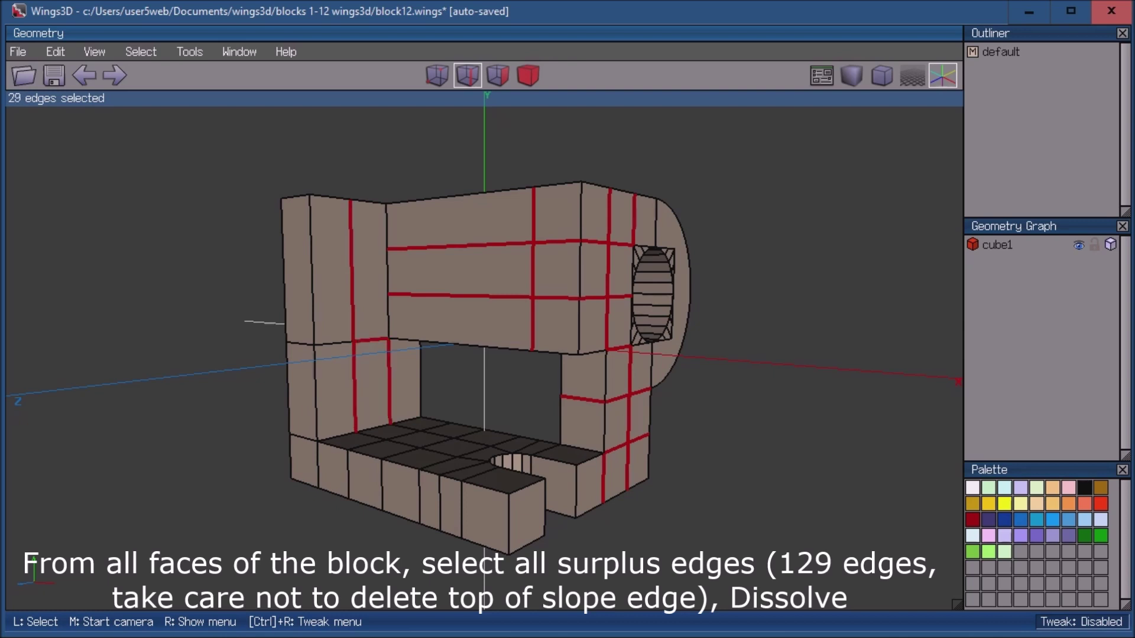
{"action": "left_click", "coordinate": [332, 343]}
{"action": "left_click", "coordinate": [318, 465]}
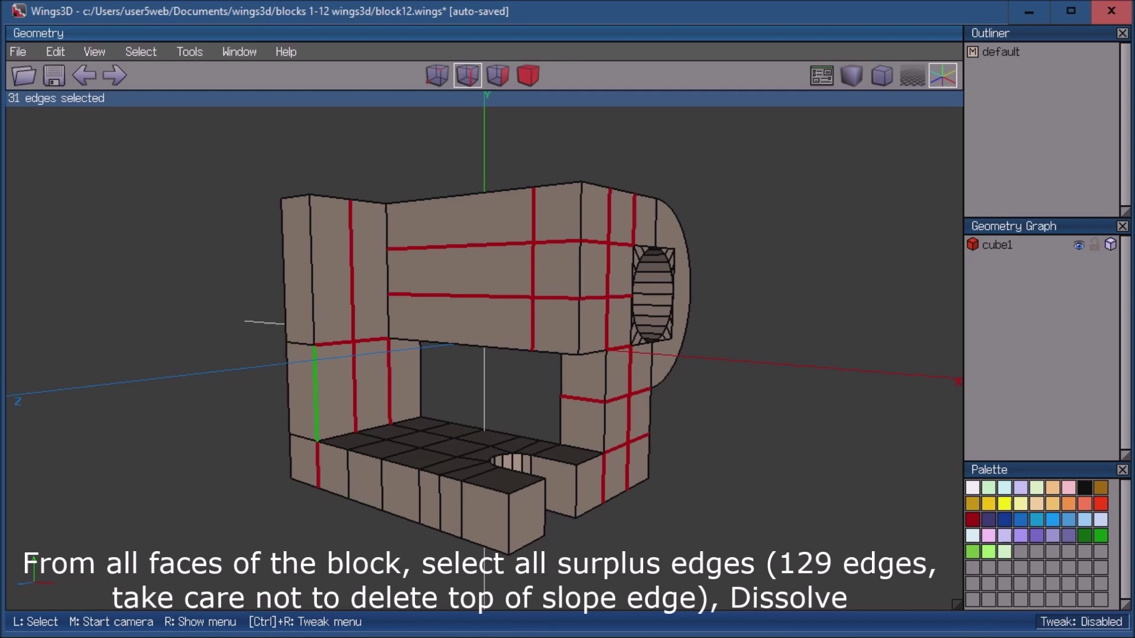
{"action": "left_click", "coordinate": [300, 343]}
Add the surplus vertical edges along the front of the base
{"action": "left_click", "coordinate": [348, 474]}
{"action": "left_click", "coordinate": [382, 485]}
{"action": "left_click", "coordinate": [420, 497]}
{"action": "left_click", "coordinate": [440, 503]}
Add the lower surplus edges on the sloped support's side face
{"action": "middle_click", "coordinate": [462, 509]}
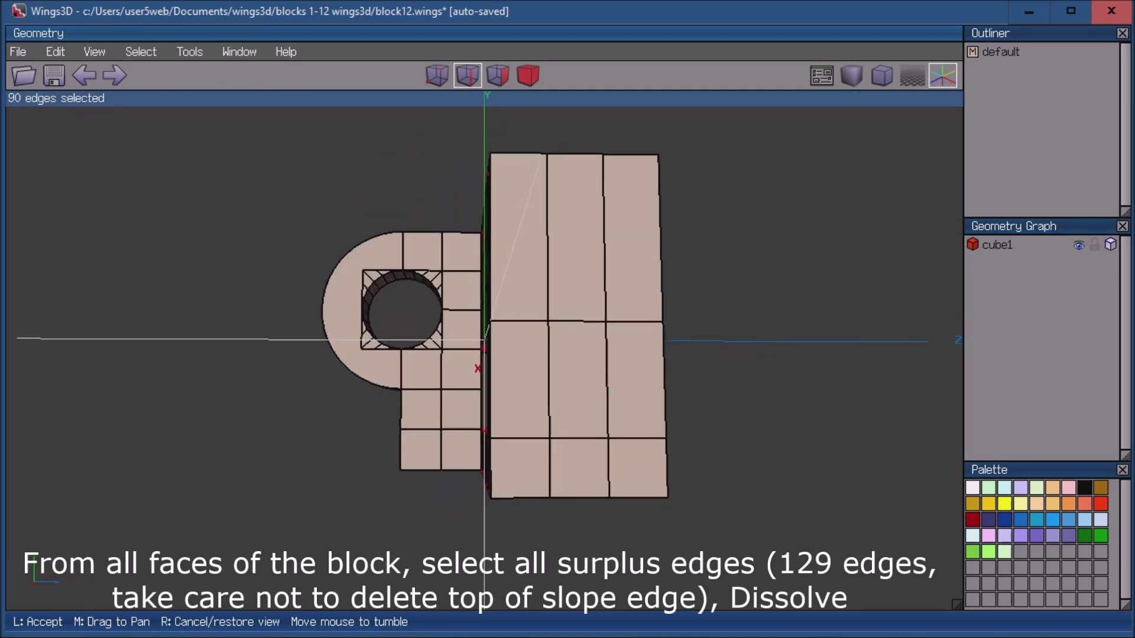
{"action": "left_click", "coordinate": [461, 509]}
{"action": "left_click", "coordinate": [608, 467]}
{"action": "left_click", "coordinate": [579, 438]}
{"action": "left_click", "coordinate": [550, 466]}
{"action": "left_click", "coordinate": [549, 379]}
{"action": "left_click", "coordinate": [520, 438]}
{"action": "left_click", "coordinate": [605, 378]}
Add the middle and upper surplus edges on the sloped support's face
{"action": "left_click", "coordinate": [635, 322]}
{"action": "left_click", "coordinate": [603, 236]}
{"action": "left_click", "coordinate": [547, 236]}
{"action": "left_click", "coordinate": [577, 322]}
{"action": "left_click", "coordinate": [519, 322]}
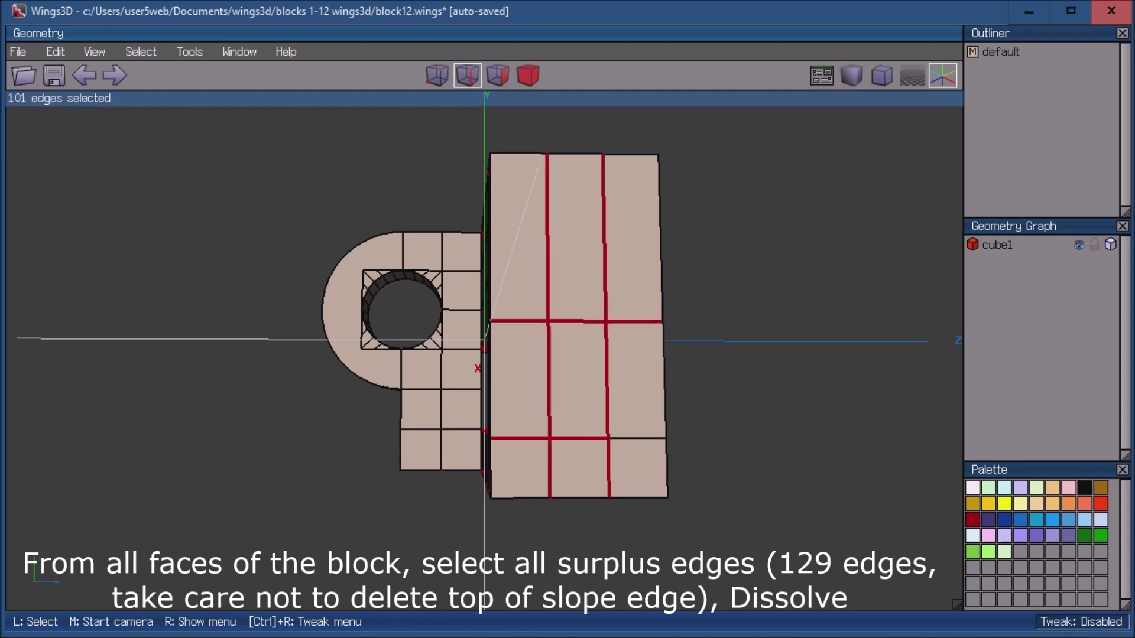
{"action": "left_click", "coordinate": [637, 438]}
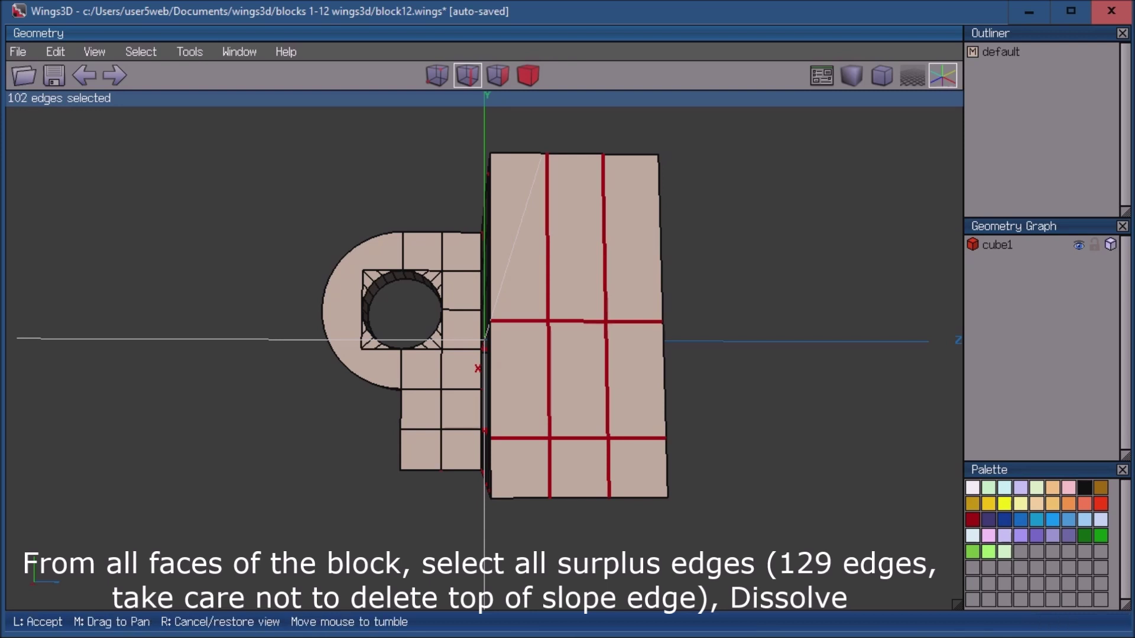
Add the surplus edges below the rounded support
{"action": "middle_click", "coordinate": [638, 438]}
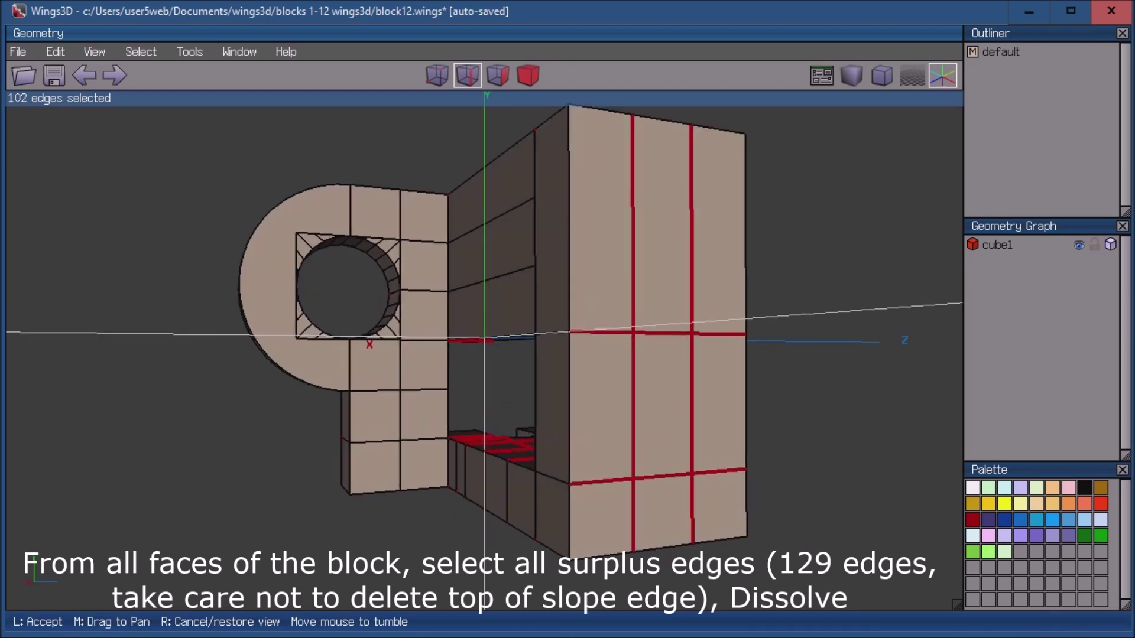
{"action": "left_click", "coordinate": [458, 455]}
{"action": "mouse_move", "coordinate": [404, 467]}
{"action": "left_mouse_down"}
{"action": "mouse_move", "coordinate": [428, 439]}
{"action": "mouse_move", "coordinate": [405, 413]}
{"action": "mouse_move", "coordinate": [429, 390]}
{"action": "mouse_move", "coordinate": [378, 390]}
{"action": "left_mouse_up"}
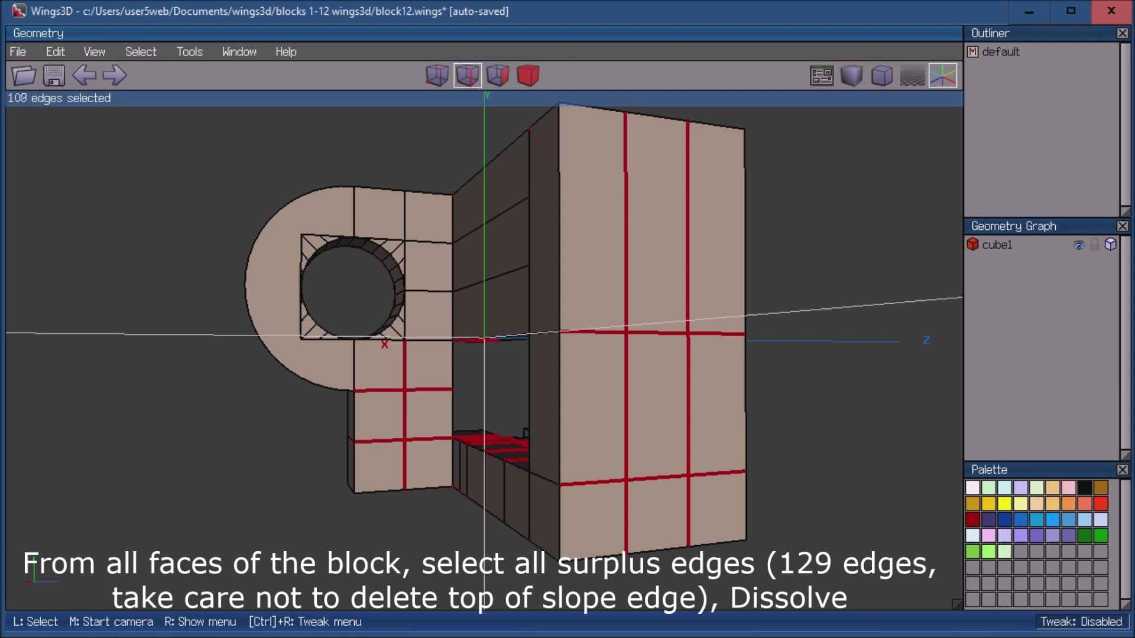
{"action": "left_click", "coordinate": [429, 341]}
{"action": "left_click", "coordinate": [428, 290]}
{"action": "left_click", "coordinate": [429, 241]}
{"action": "left_click", "coordinate": [405, 216]}
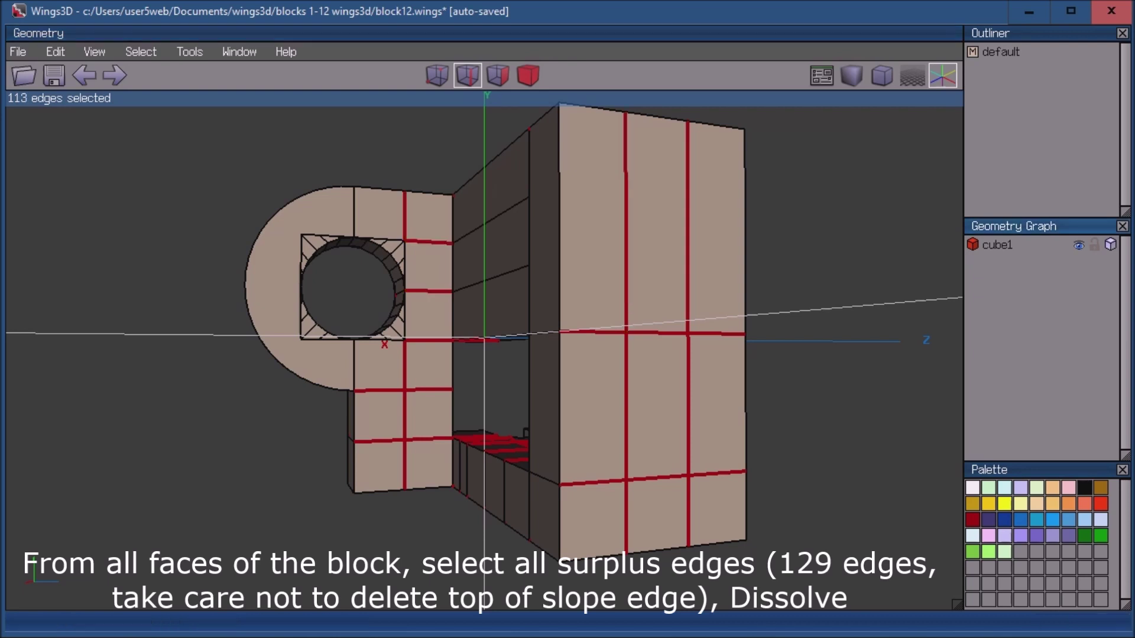
Add the surplus edges on the back side's far support face
{"action": "middle_click", "coordinate": [483, 337]}
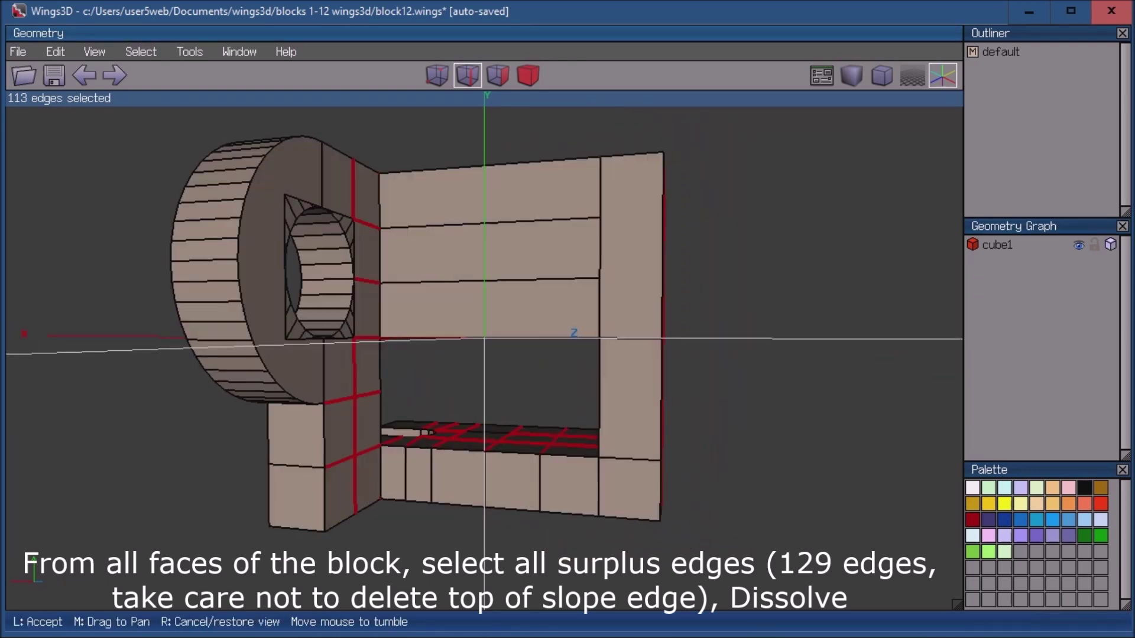
{"action": "left_click", "coordinate": [484, 337]}
{"action": "left_click", "coordinate": [491, 280]}
{"action": "left_click", "coordinate": [599, 308]}
{"action": "left_click", "coordinate": [491, 223]}
{"action": "left_click", "coordinate": [599, 189]}
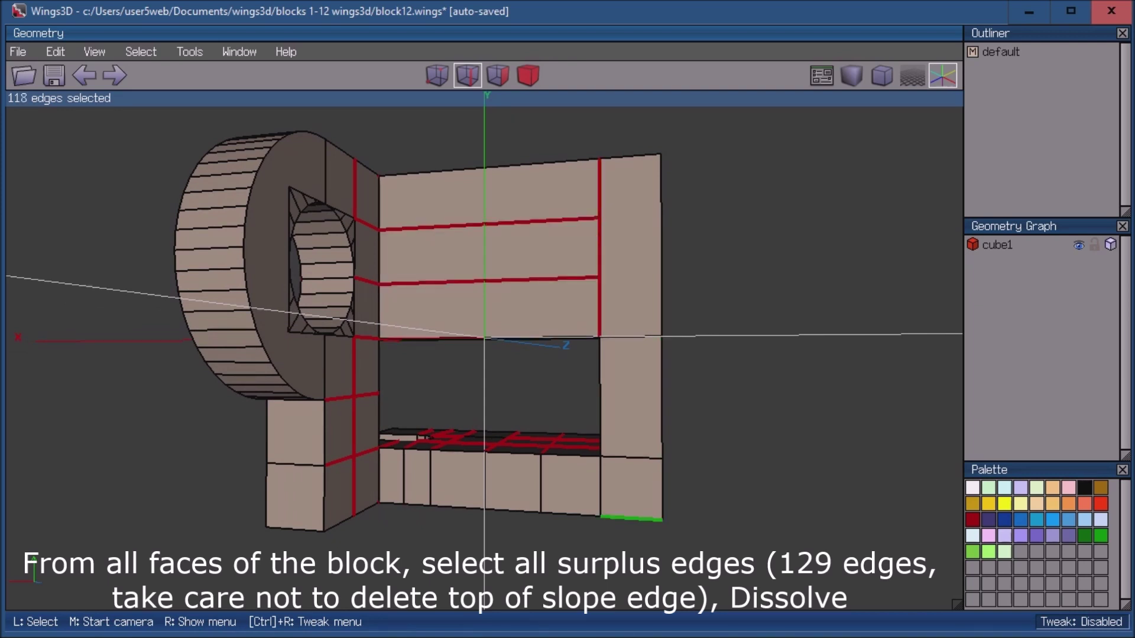
{"action": "left_click", "coordinate": [631, 456]}
Add the surplus vertical edges along the back of the base and below the rounded support
{"action": "left_click", "coordinate": [600, 487]}
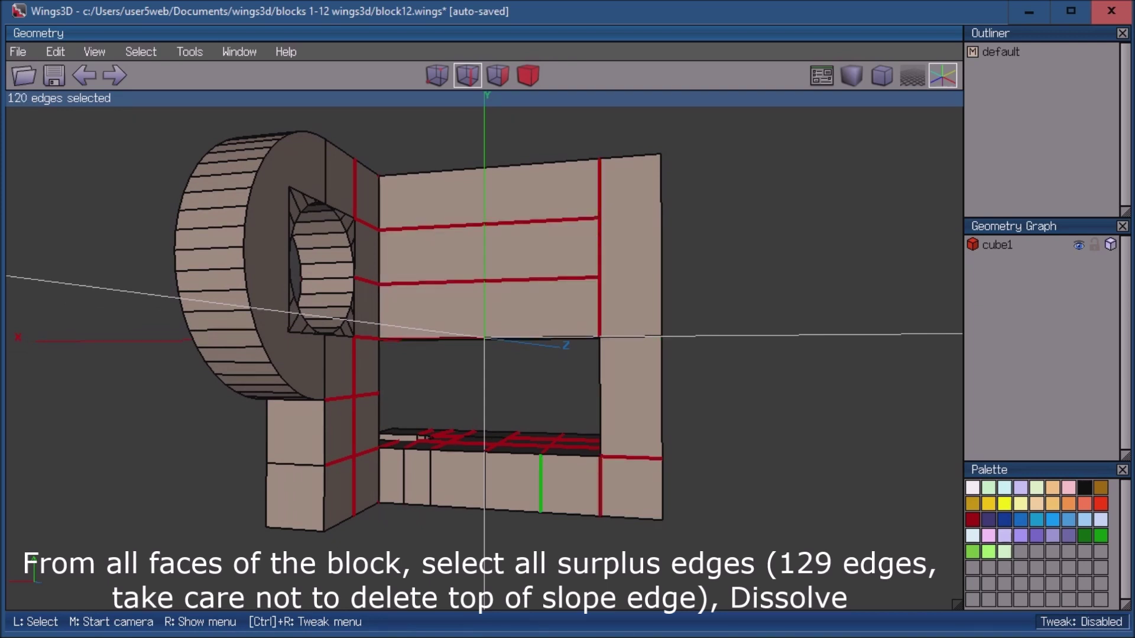
{"action": "left_click", "coordinate": [541, 485]}
{"action": "left_click", "coordinate": [485, 482]}
{"action": "left_click", "coordinate": [431, 479]}
{"action": "left_click", "coordinate": [404, 476]}
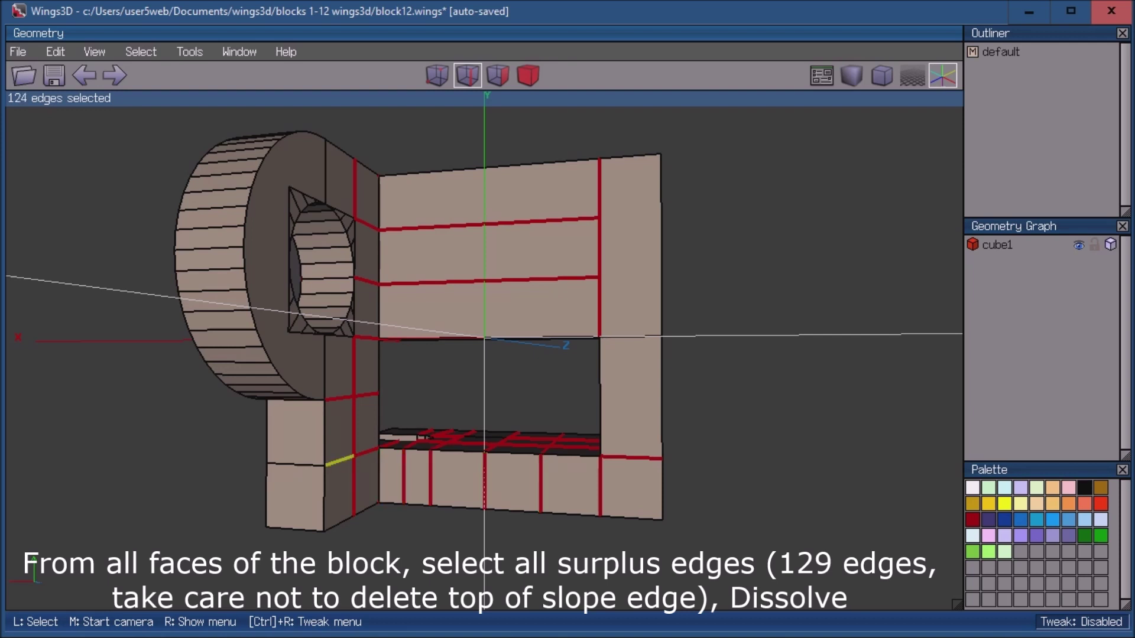
{"action": "left_click", "coordinate": [295, 464]}
Add the underside and final surplus edges to reach 129, then dissolve them
{"action": "middle_click", "coordinate": [485, 485]}
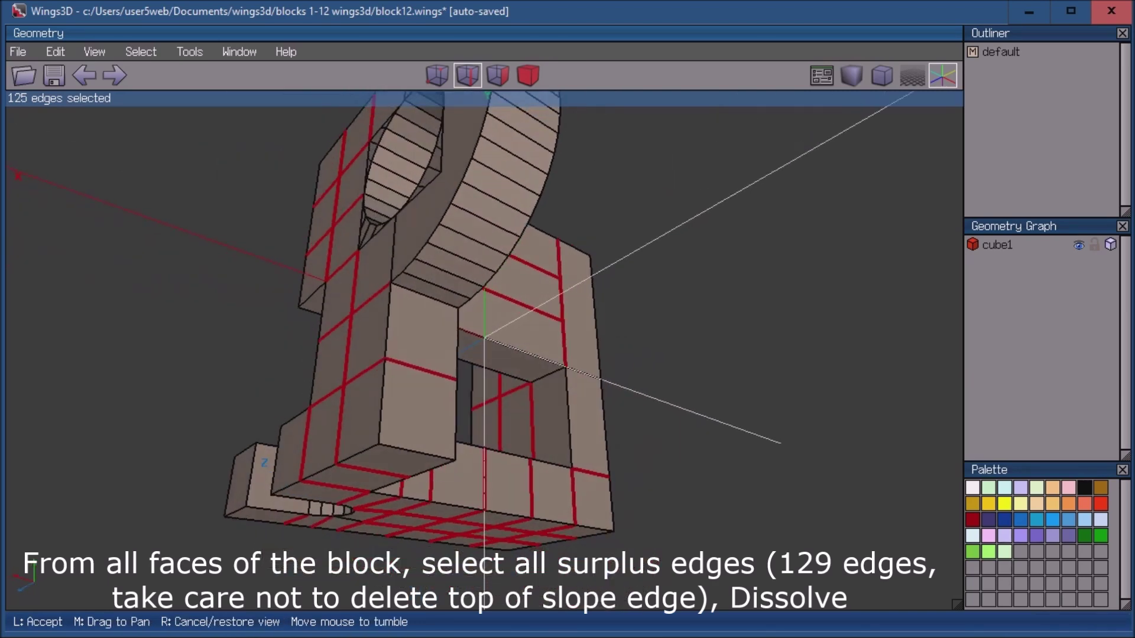
{"action": "left_click", "coordinate": [484, 485]}
{"action": "middle_click", "coordinate": [484, 484]}
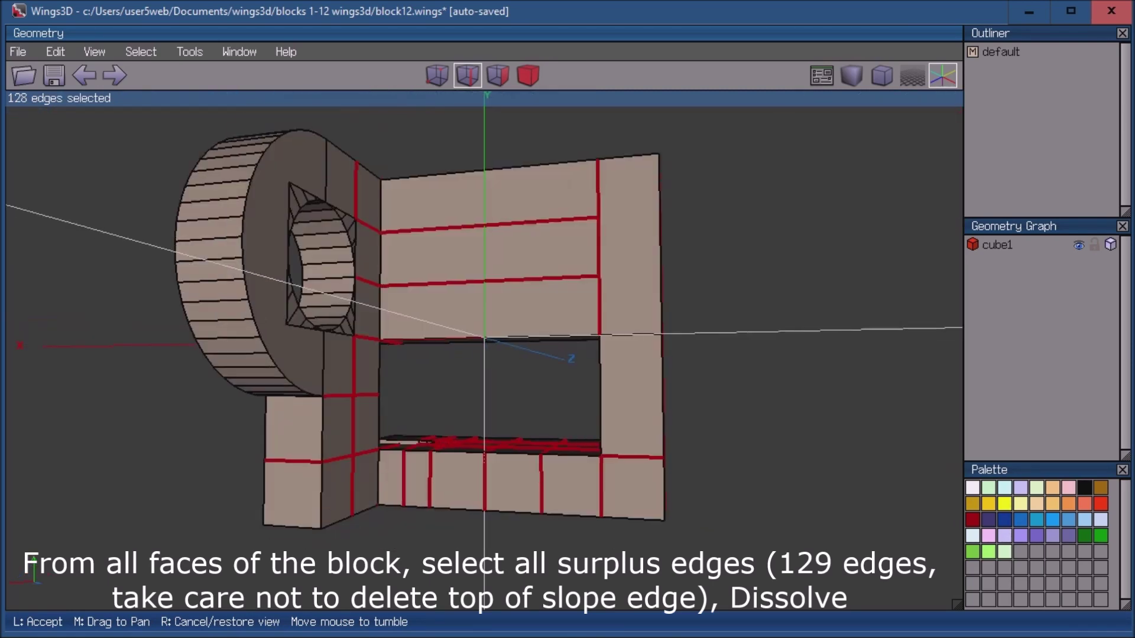
{"action": "left_click", "coordinate": [485, 485]}
{"action": "left_click", "coordinate": [631, 335]}
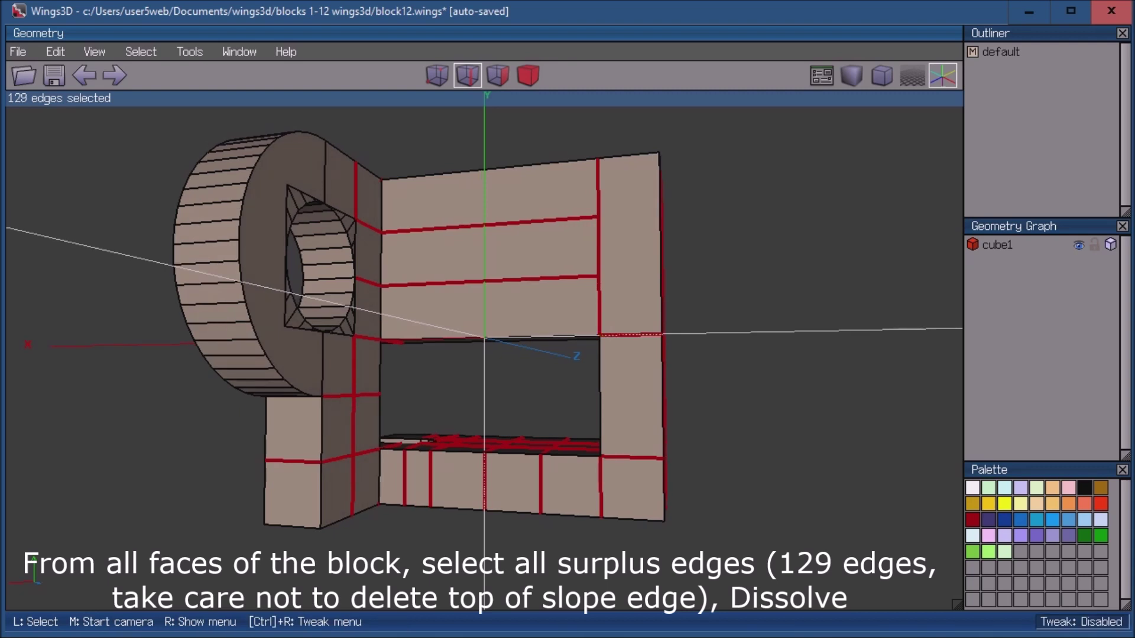
{"action": "middle_click", "coordinate": [632, 334]}
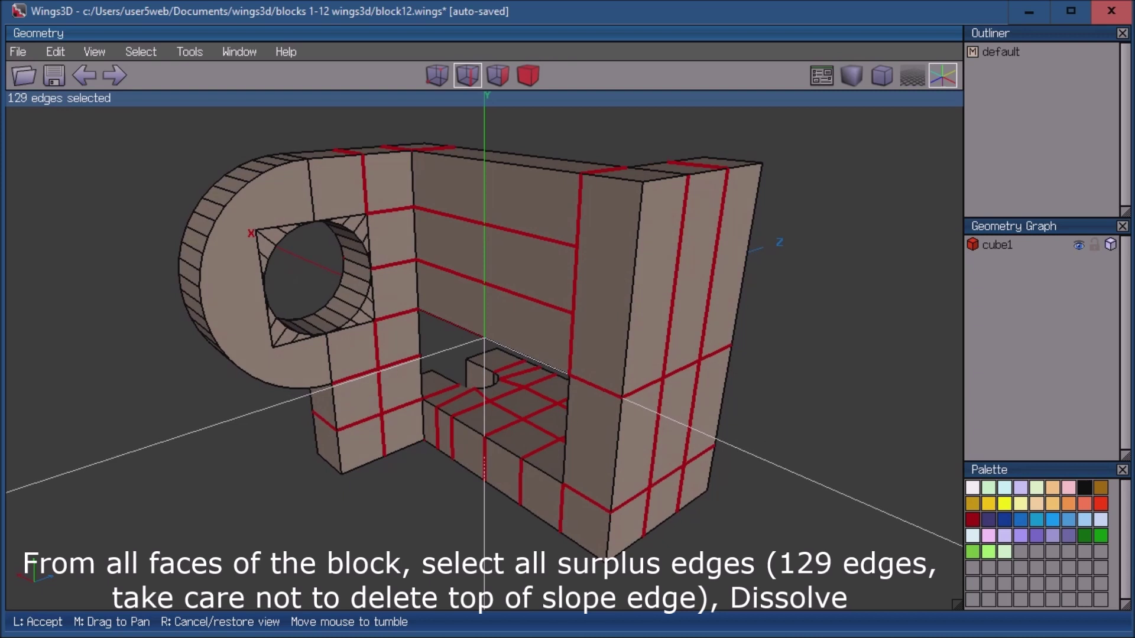
{"action": "left_click", "coordinate": [631, 335]}
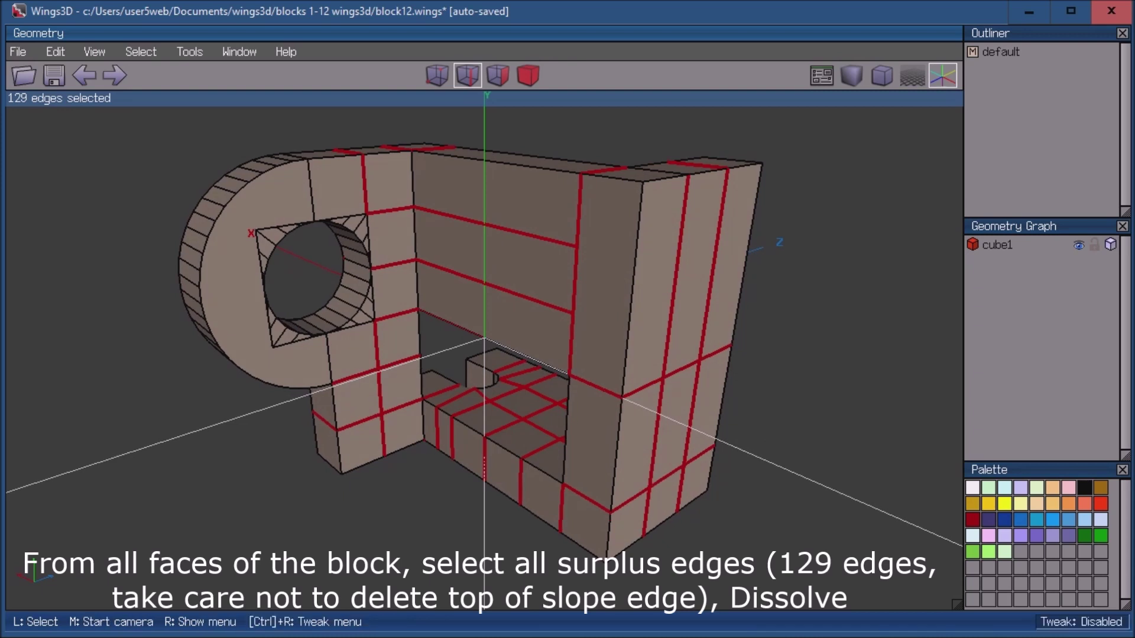
{"action": "key", "text": "BackSpace"}
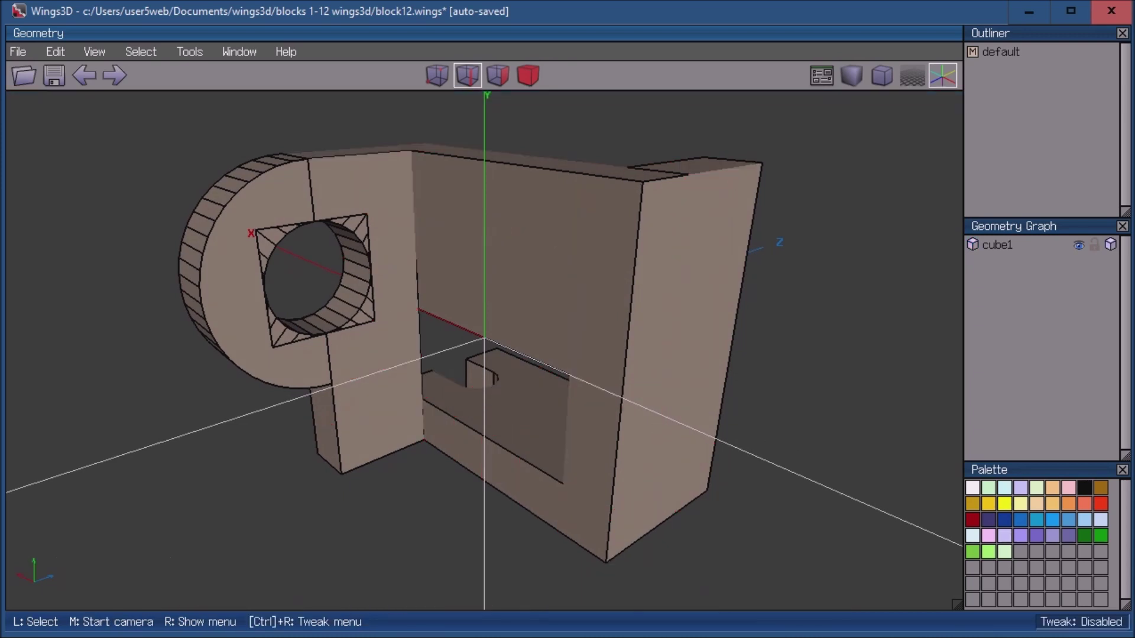
Run Cleanup on the block body, removing 50 redundant vertices to leave 308 edges and 183 vertices
{"action": "key", "text": "b"}
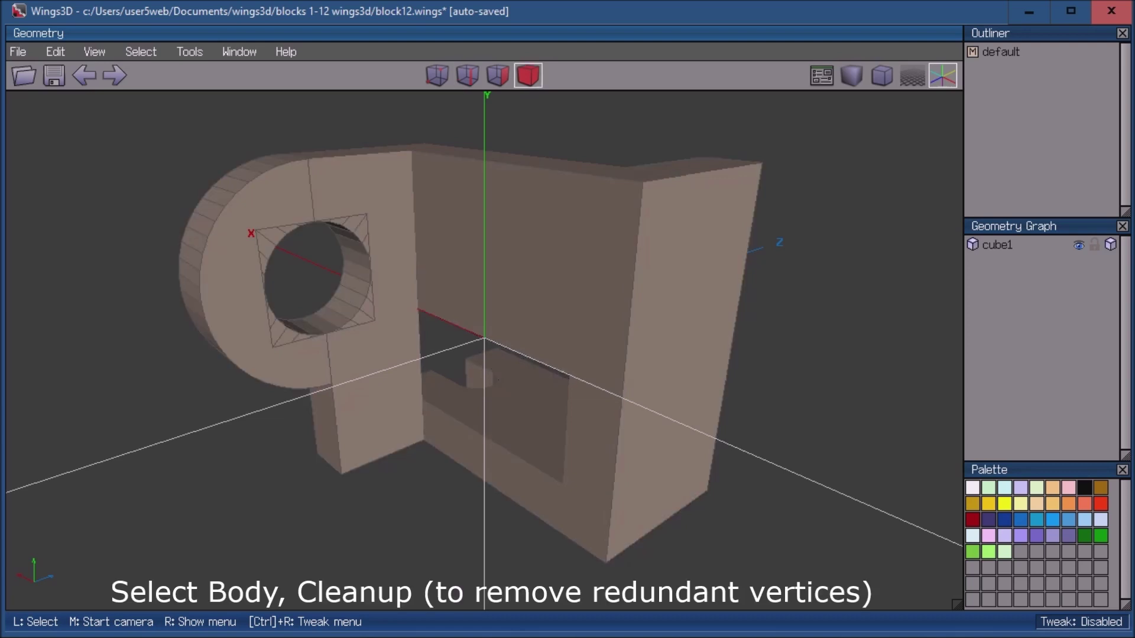
{"action": "left_click", "coordinate": [532, 295]}
{"action": "right_click", "coordinate": [792, 142]}
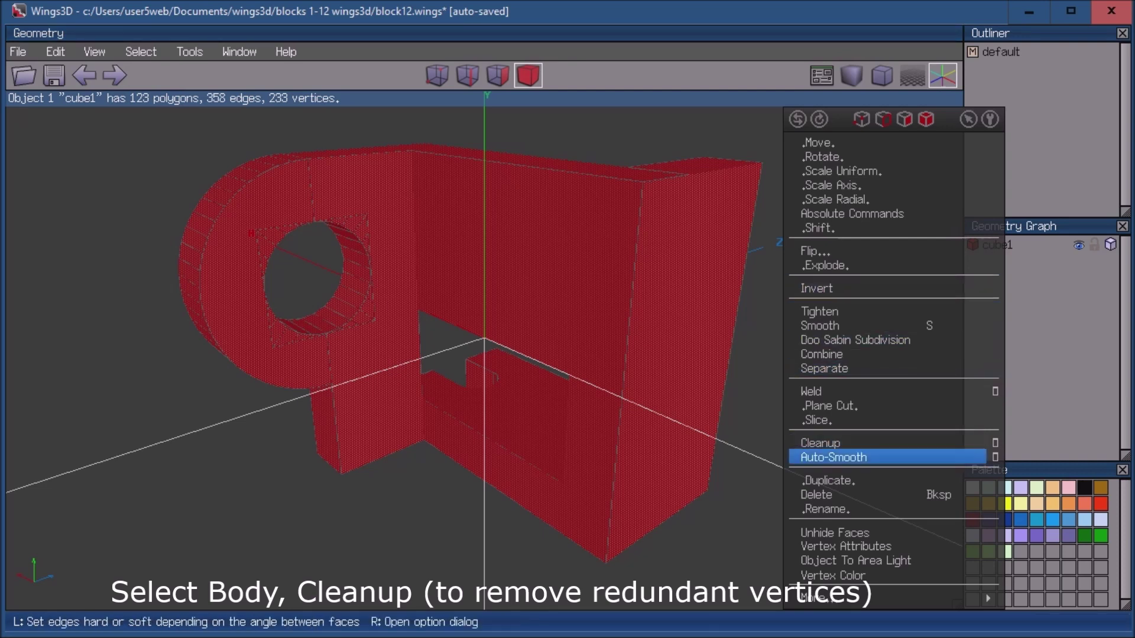
{"action": "left_click", "coordinate": [821, 443]}
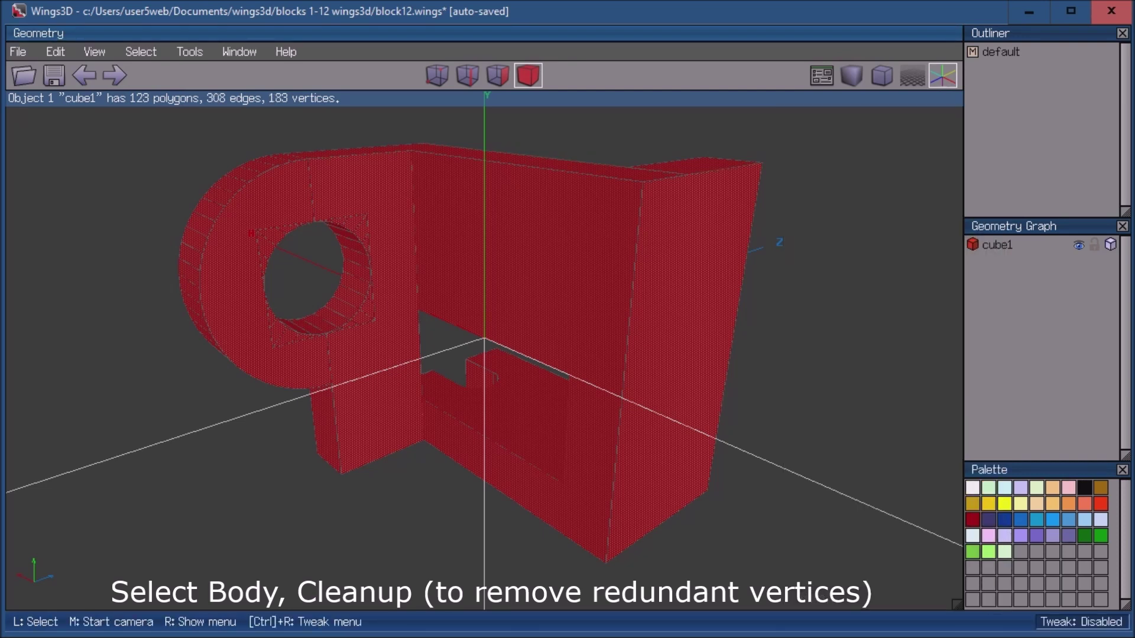
{"action": "key", "text": "space"}
{"action": "middle_click", "coordinate": [483, 349]}
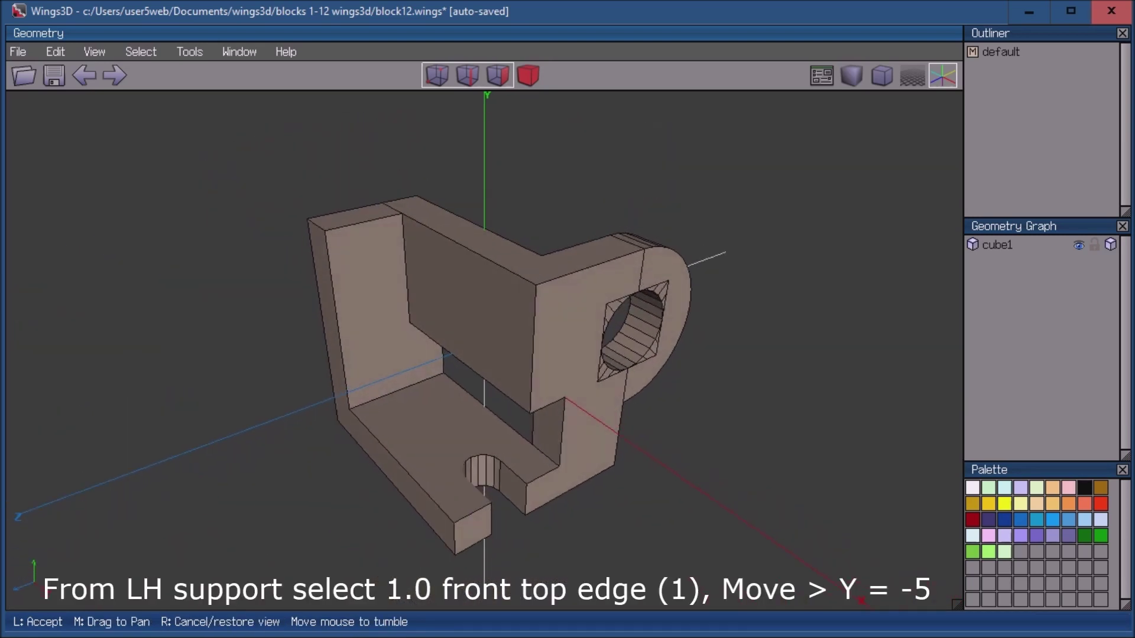
Move the left support's front top edge -5 along Y to slope that support
{"action": "left_click", "coordinate": [484, 348]}
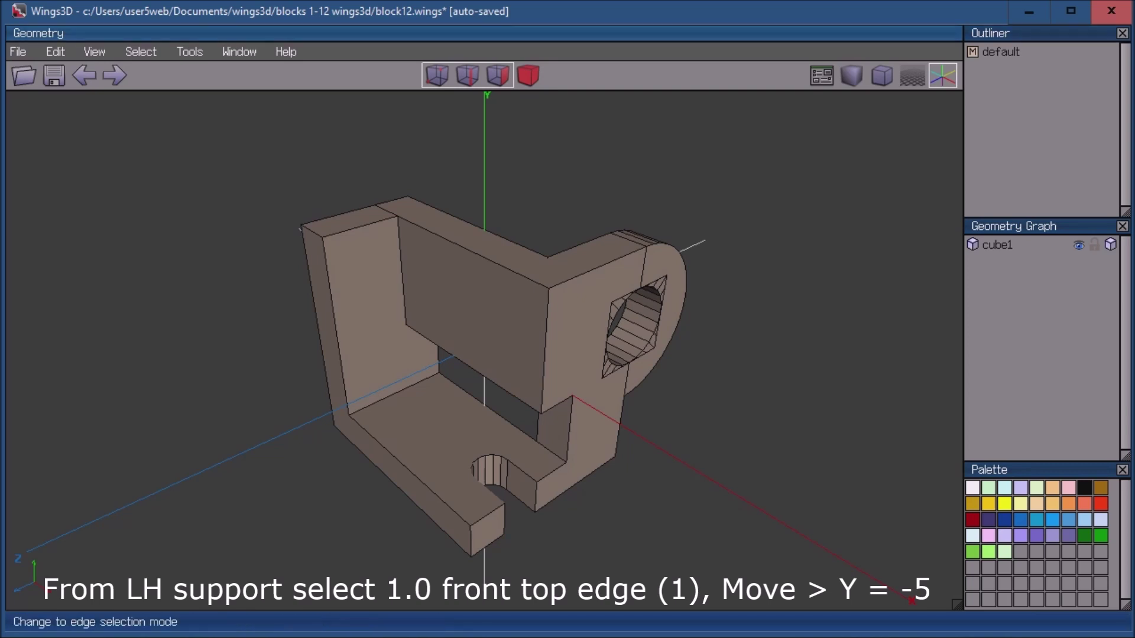
{"action": "left_click", "coordinate": [467, 75]}
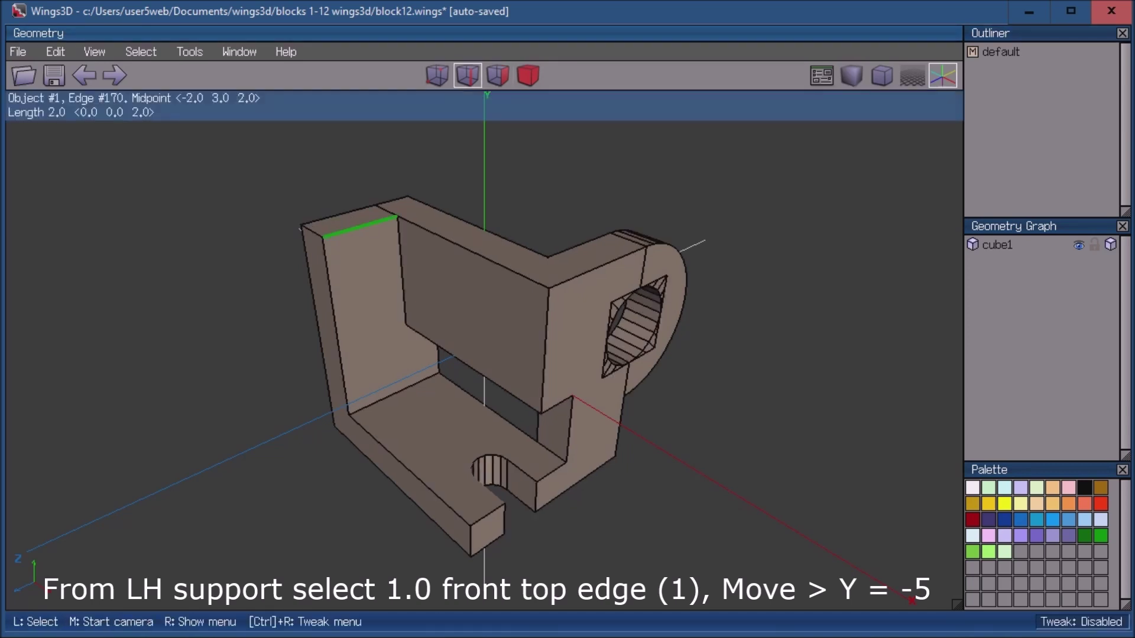
{"action": "left_click", "coordinate": [301, 229]}
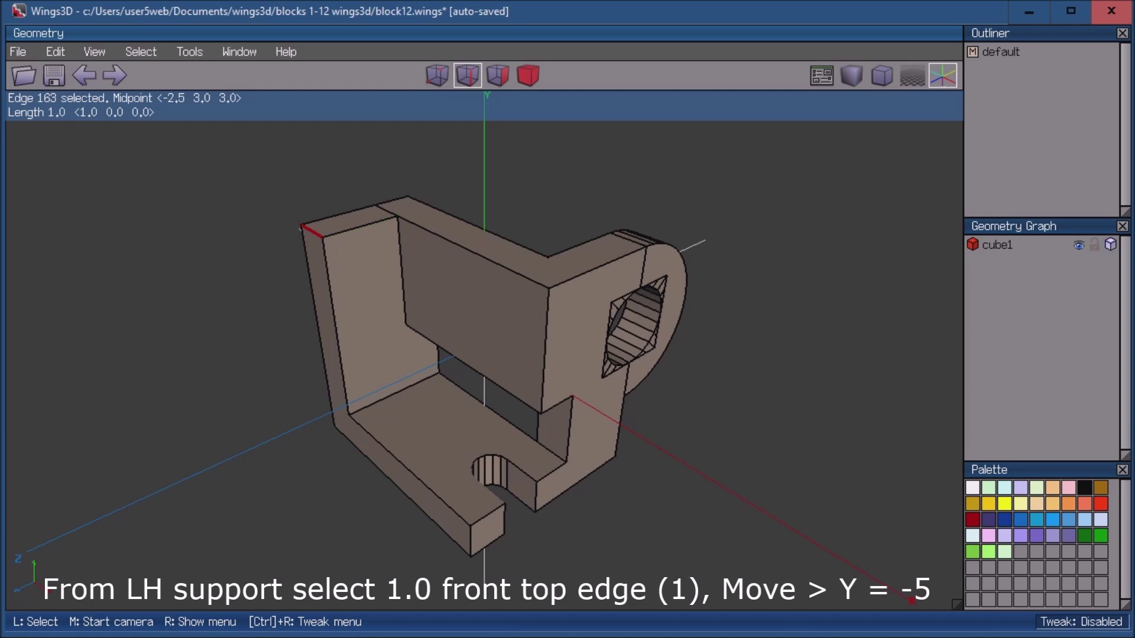
{"action": "right_click", "coordinate": [710, 157]}
{"action": "left_click", "coordinate": [729, 157]}
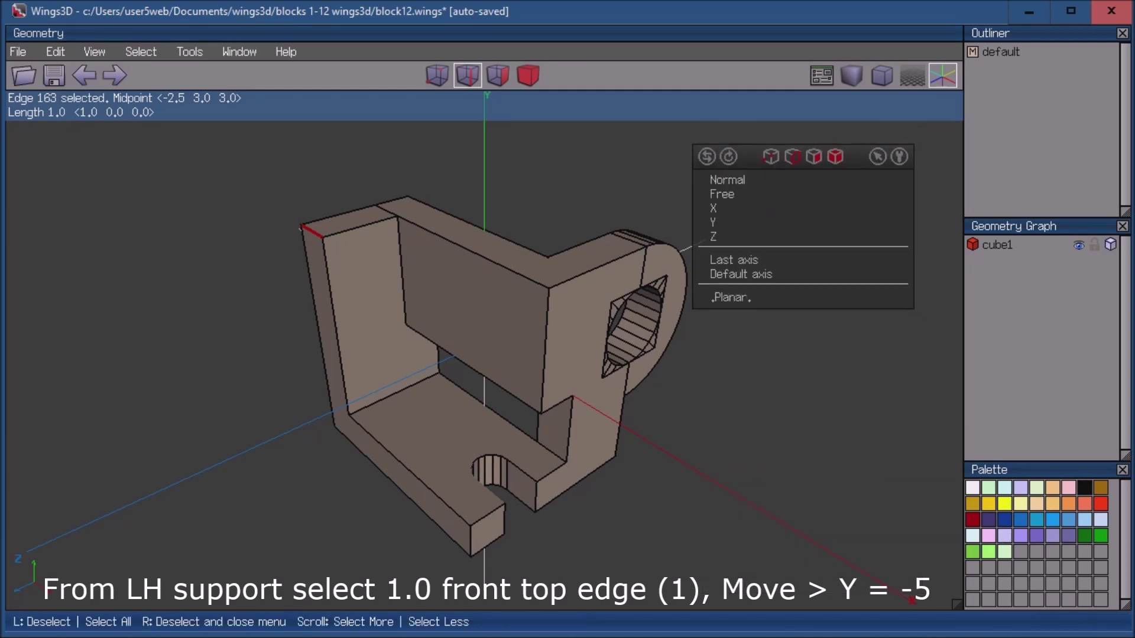
{"action": "left_click", "coordinate": [728, 222]}
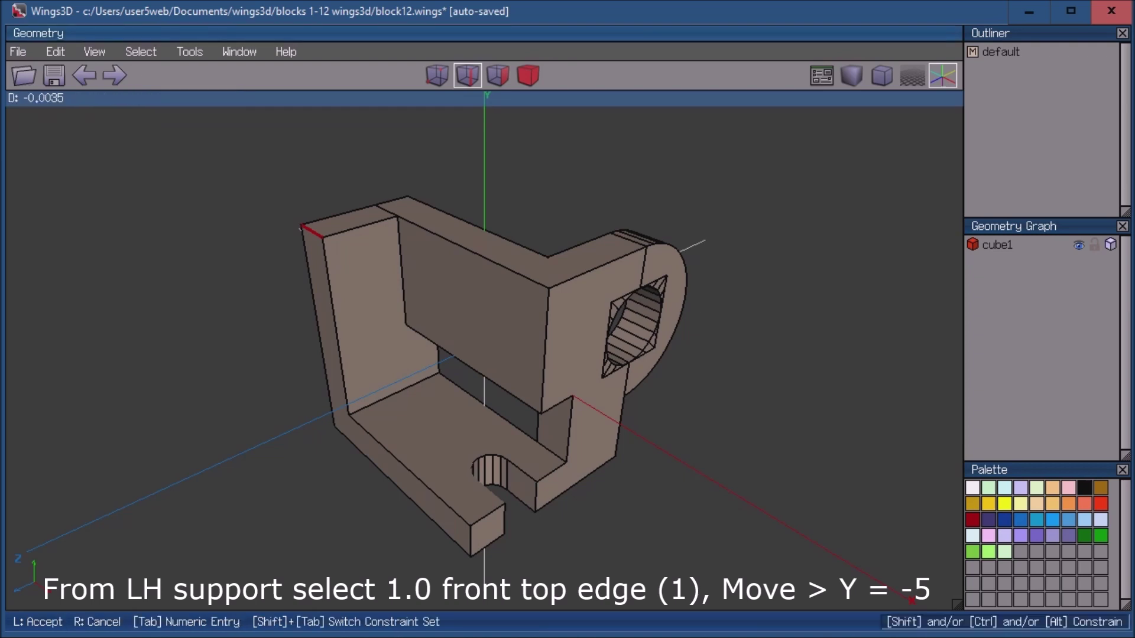
{"action": "key", "text": "Tab"}
{"action": "type", "text": "-"}
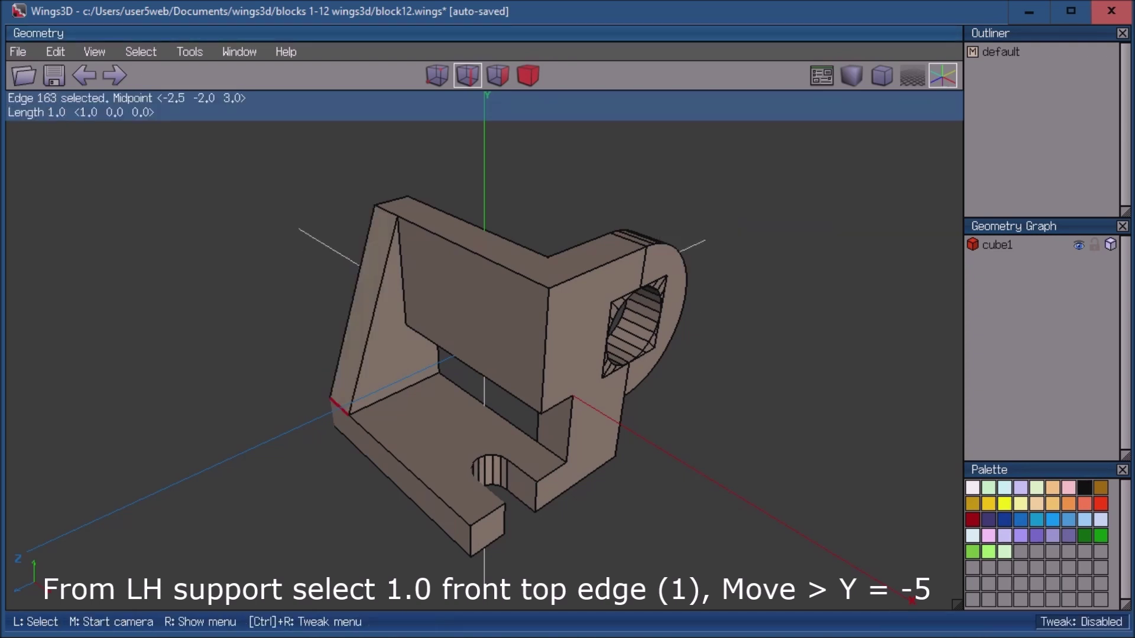
{"action": "key", "text": "space"}
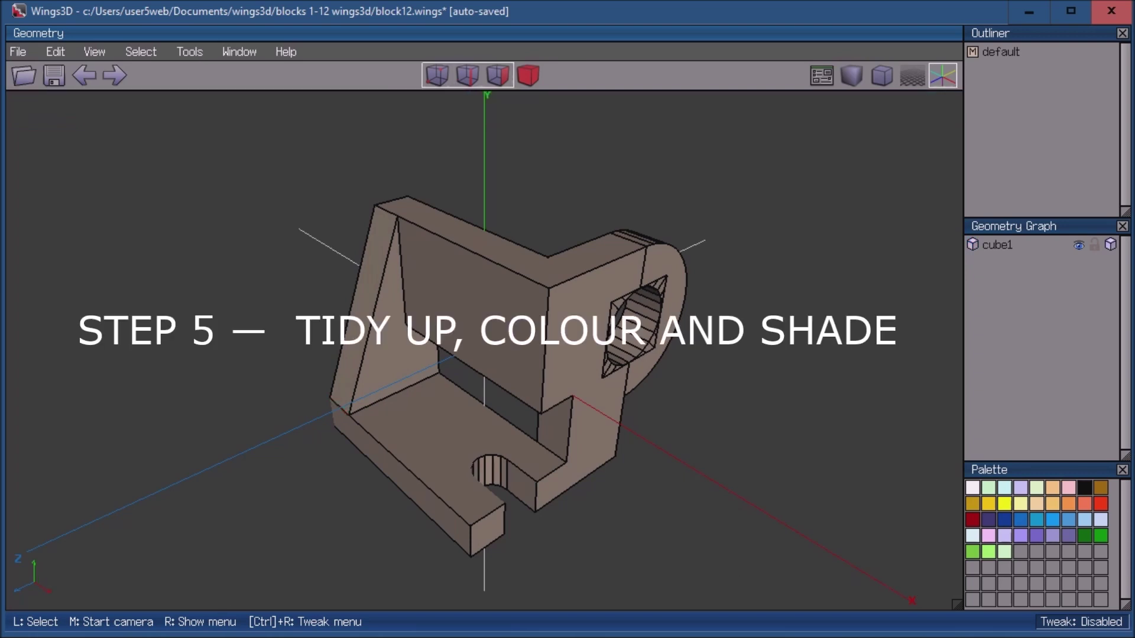
Clean up the whole block body and colour it light green from the Palette
{"action": "key", "text": "b"}
{"action": "key", "text": "ctrl+a"}
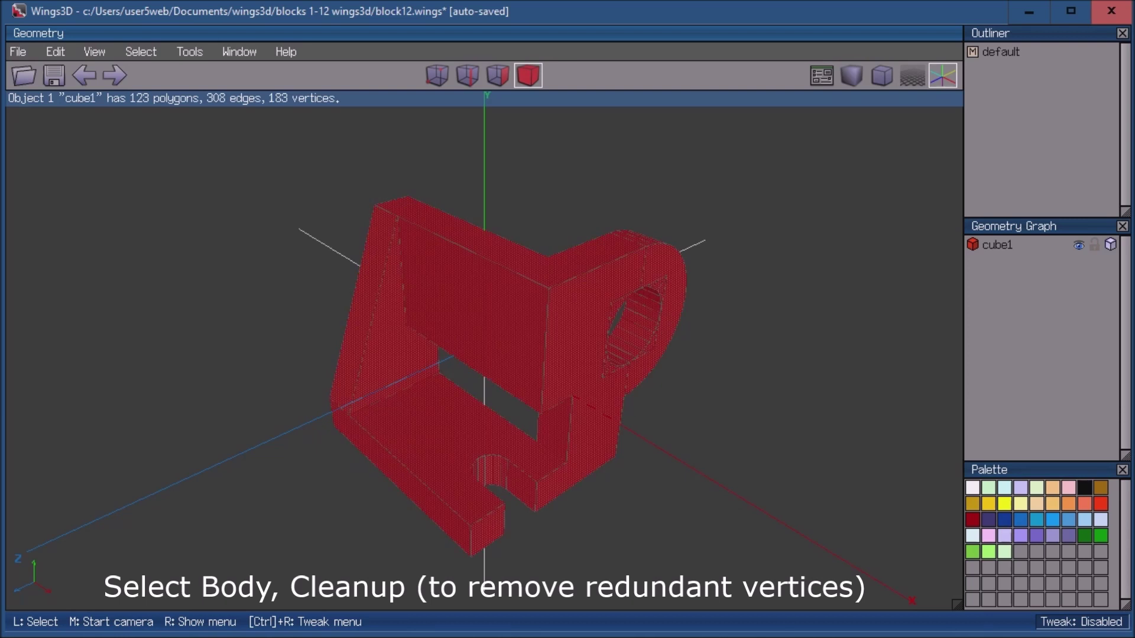
{"action": "right_click", "coordinate": [768, 145]}
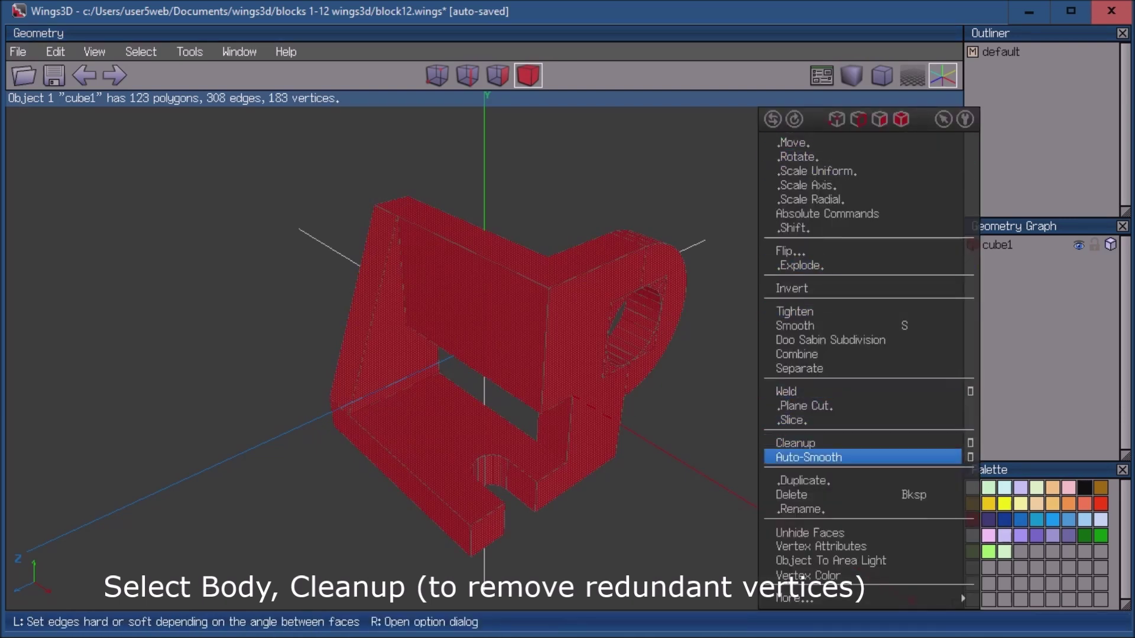
{"action": "left_click", "coordinate": [804, 443]}
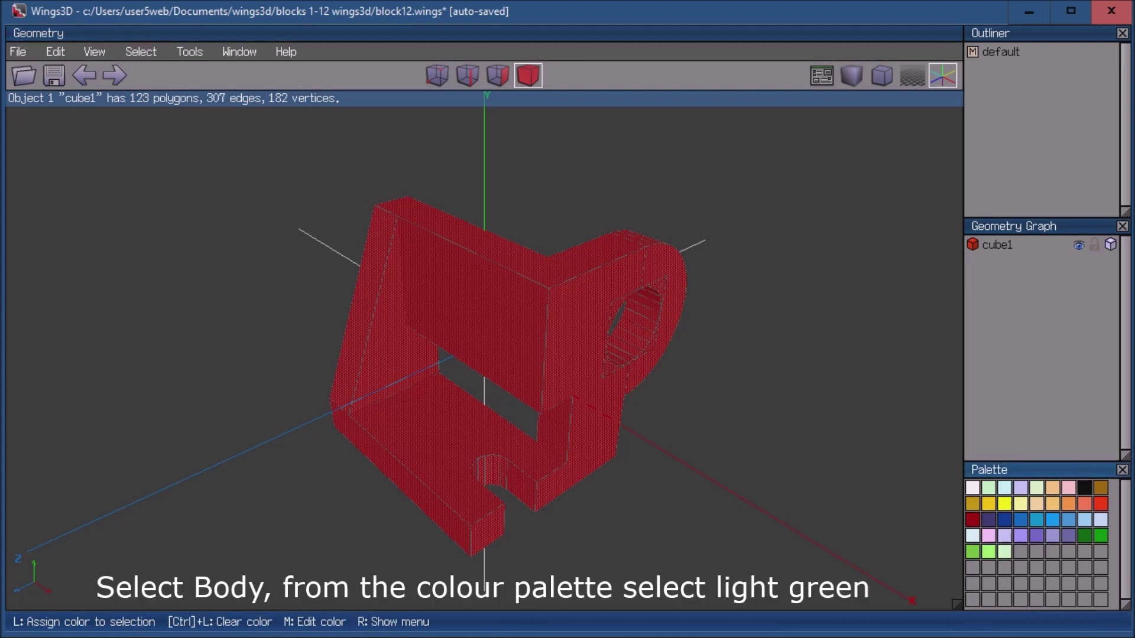
{"action": "left_click", "coordinate": [973, 520]}
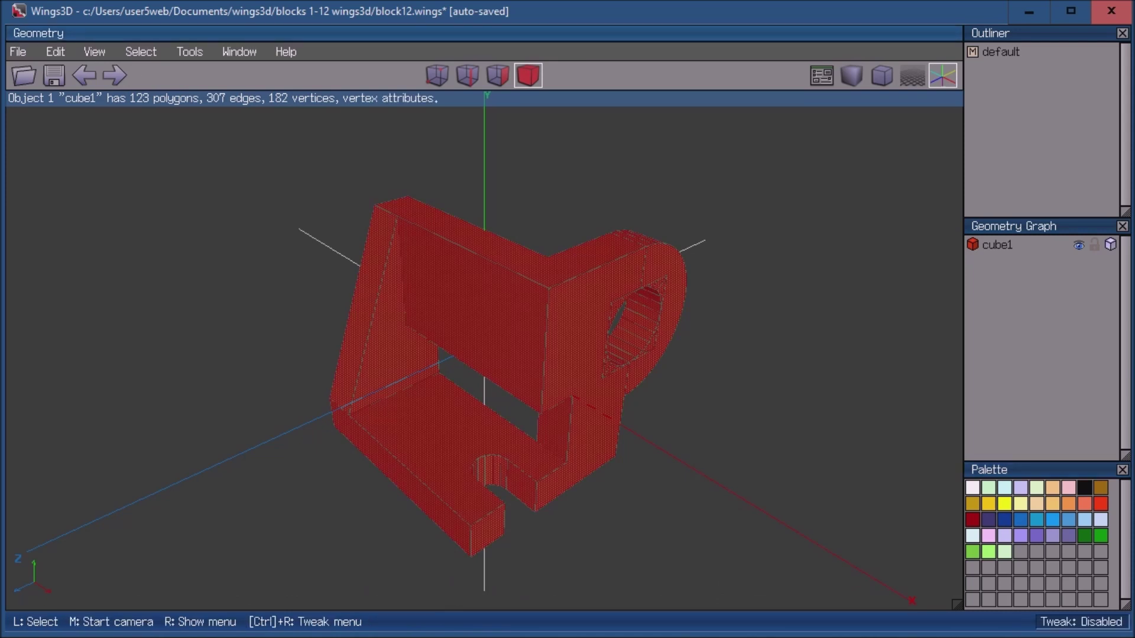
Set all of the block's edges to hard and switch to smooth shading
{"action": "key", "text": "e"}
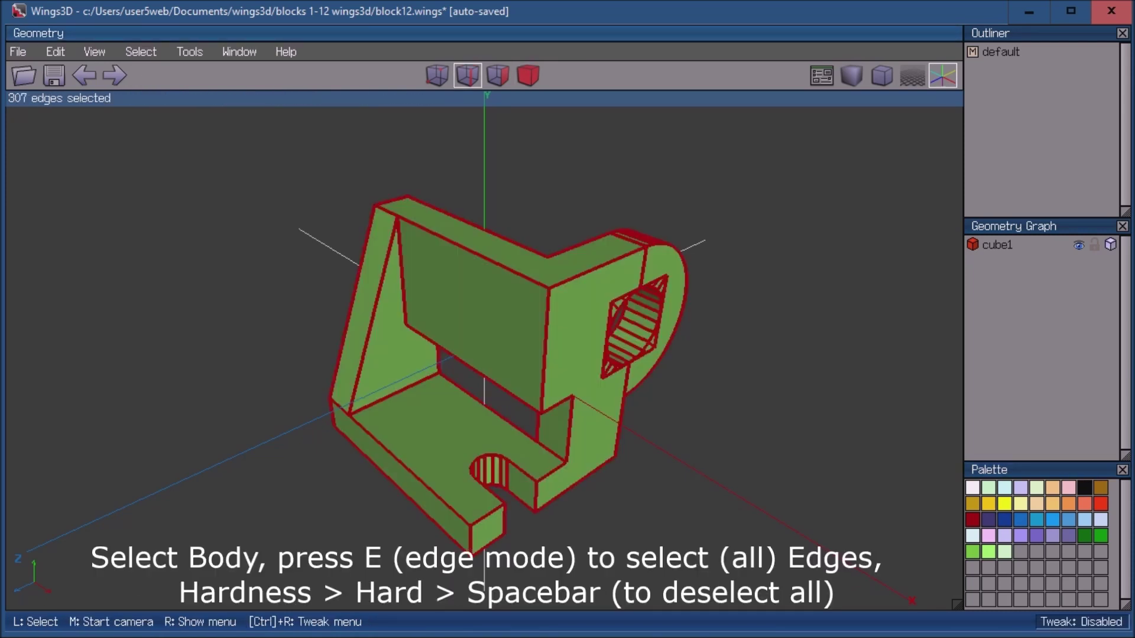
{"action": "right_click", "coordinate": [816, 176]}
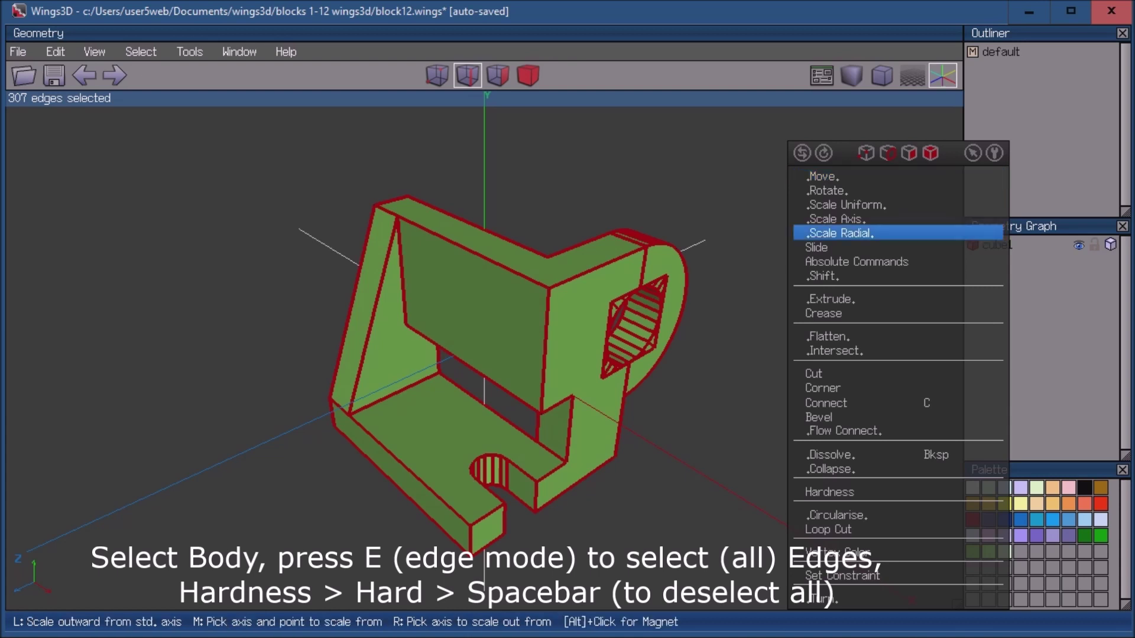
{"action": "left_click", "coordinate": [830, 492]}
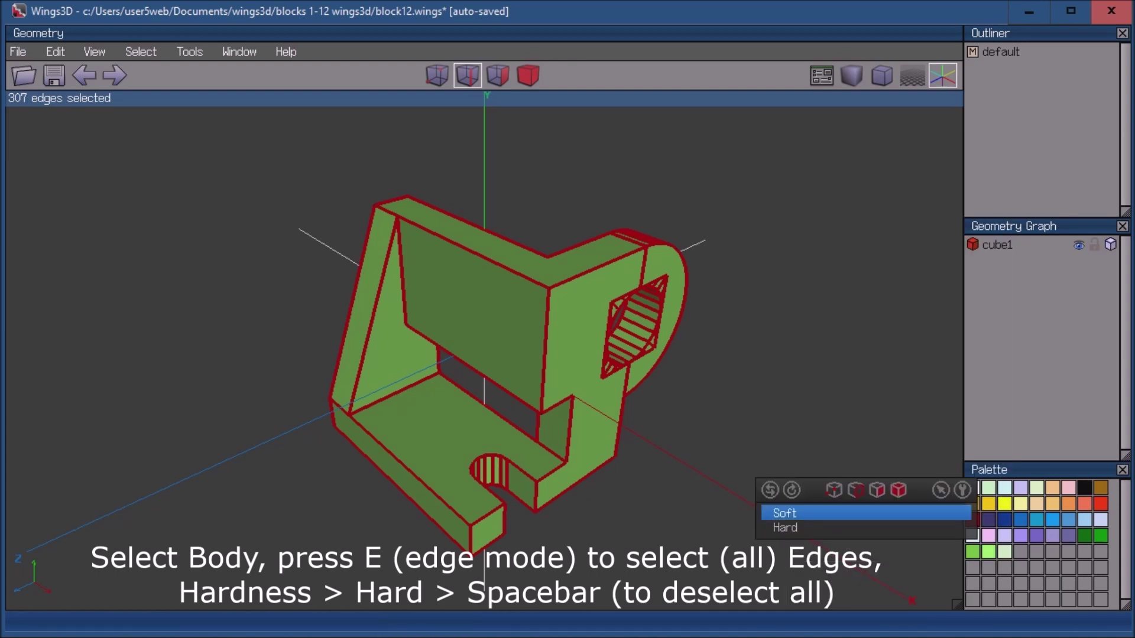
{"action": "left_click", "coordinate": [828, 528]}
{"action": "key", "text": "space"}
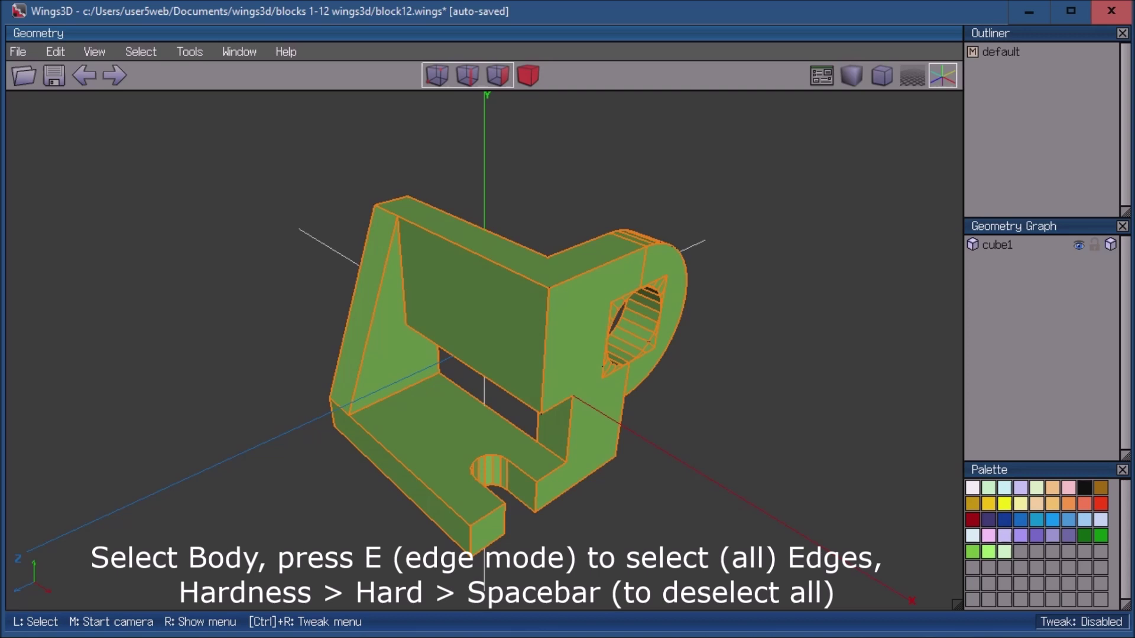
{"action": "left_click", "coordinate": [851, 75]}
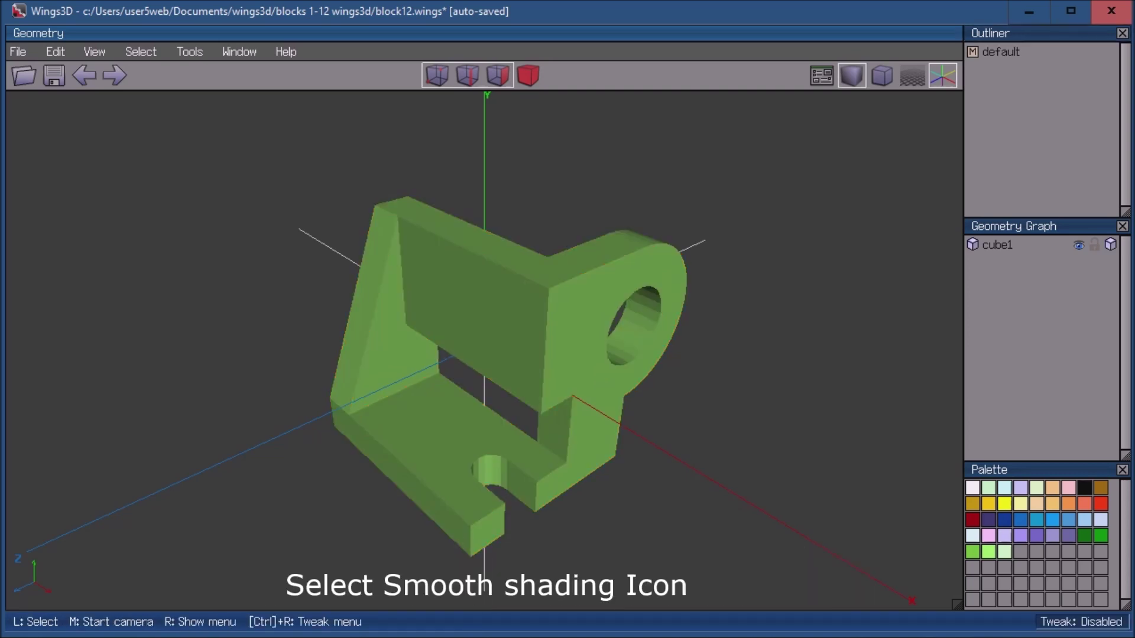
{"action": "key", "text": "ctrl+r"}
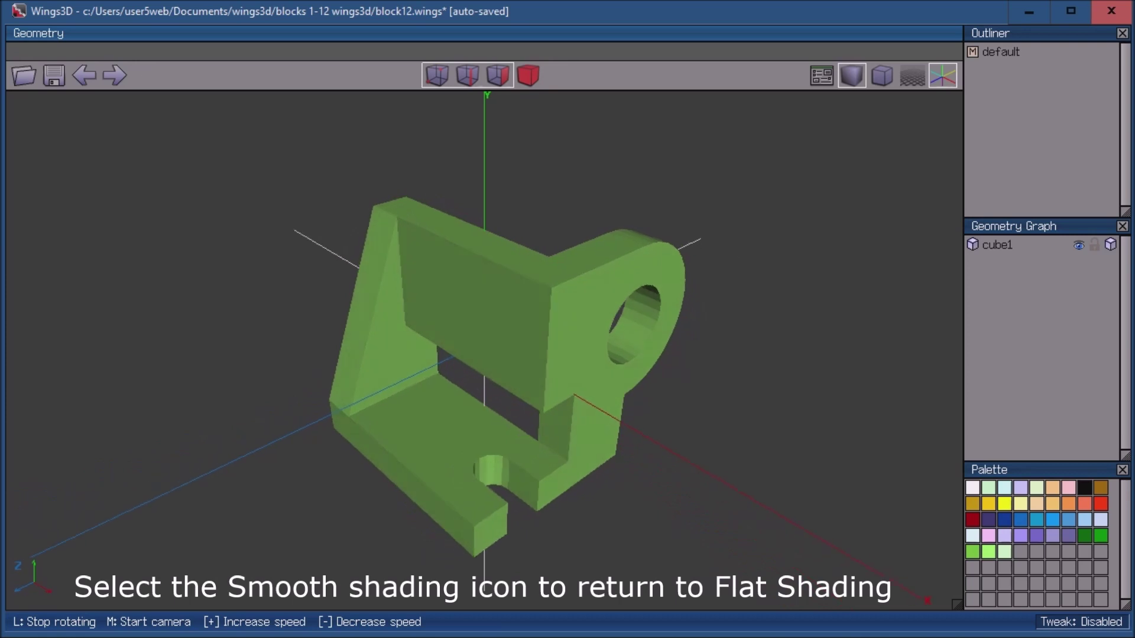
{"action": "left_click", "coordinate": [484, 349]}
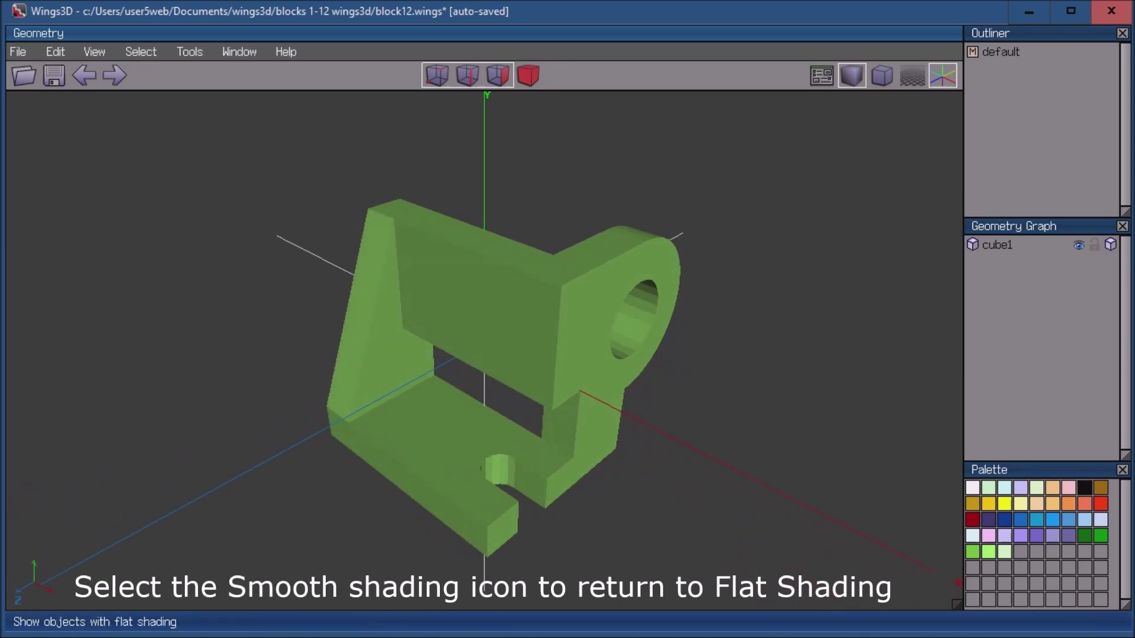
{"action": "left_click", "coordinate": [851, 75]}
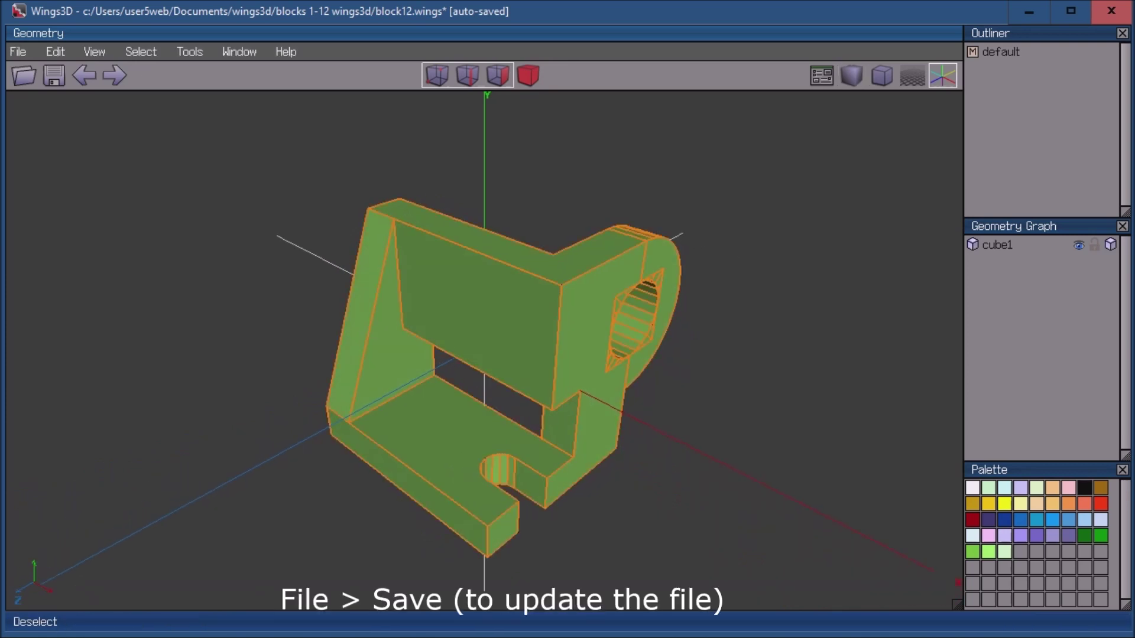
Save the finished green bracket to block12.wings
{"action": "key", "text": "ctrl+s"}
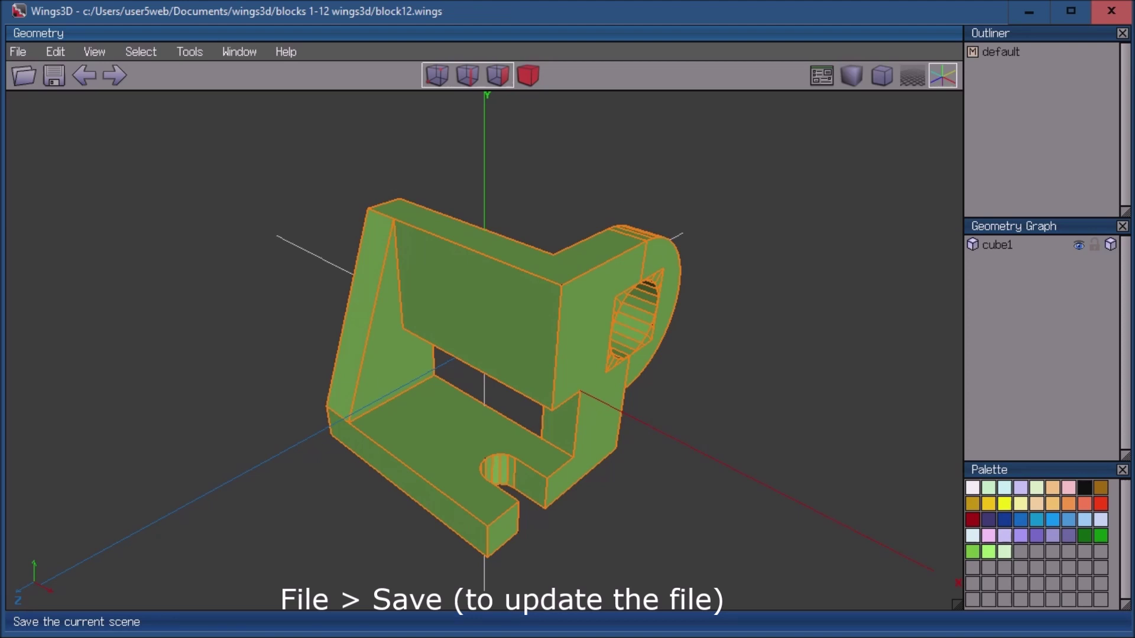